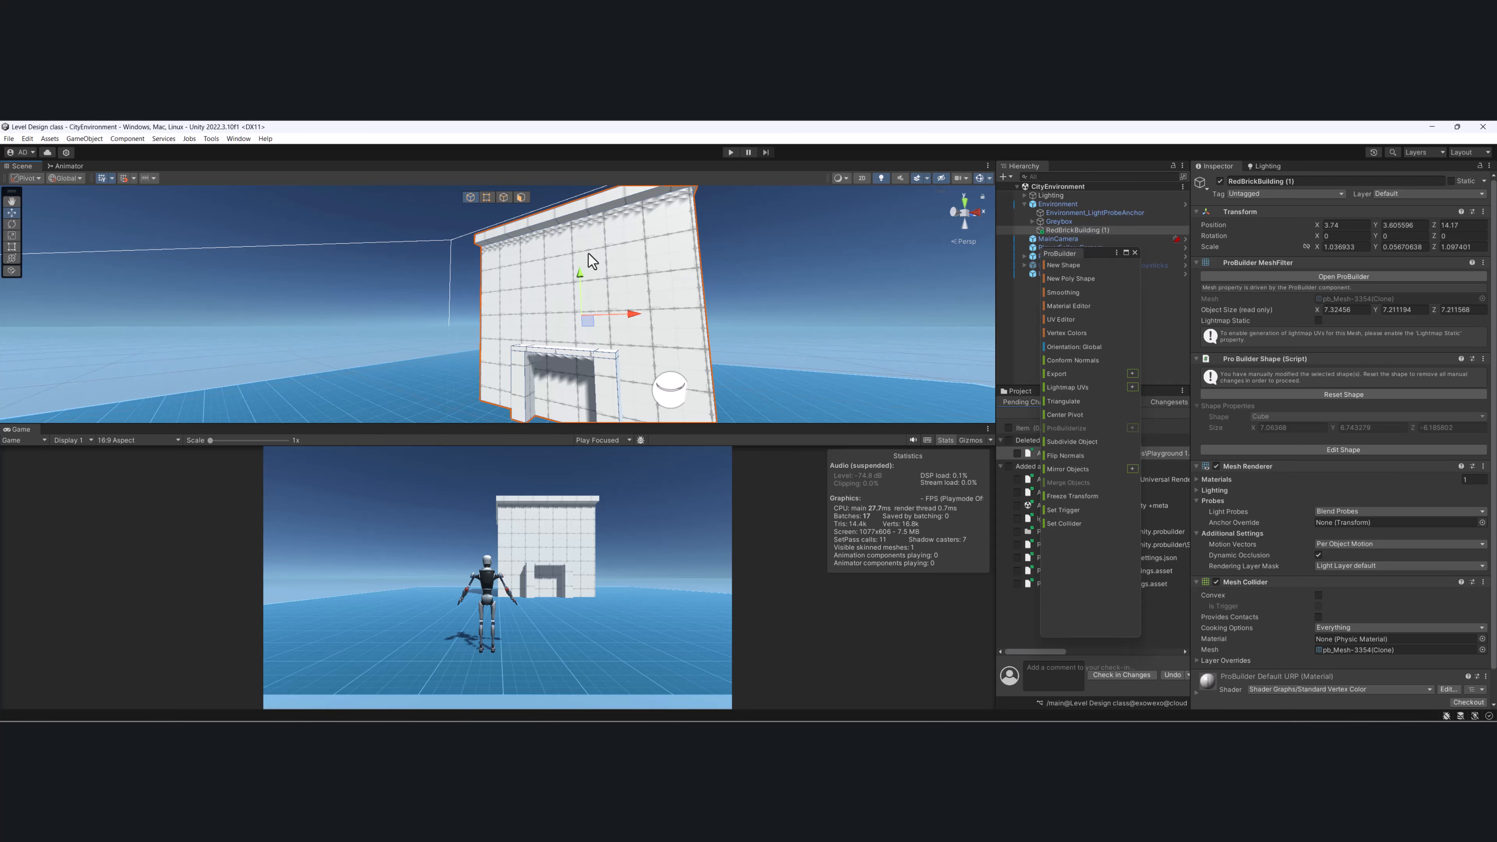
Examine the RedBrickBuilding (1) mesh from several angles, including its doorway frame and roof ledge.
{"action": "left_click_drag", "start_coordinate": [588, 253], "coordinate": [613, 284], "text": "alt"}
{"action": "left_click_drag", "start_coordinate": [689, 240], "coordinate": [654, 290], "text": "alt"}
{"action": "left_click_drag", "start_coordinate": [497, 286], "coordinate": [512, 325], "text": "alt"}
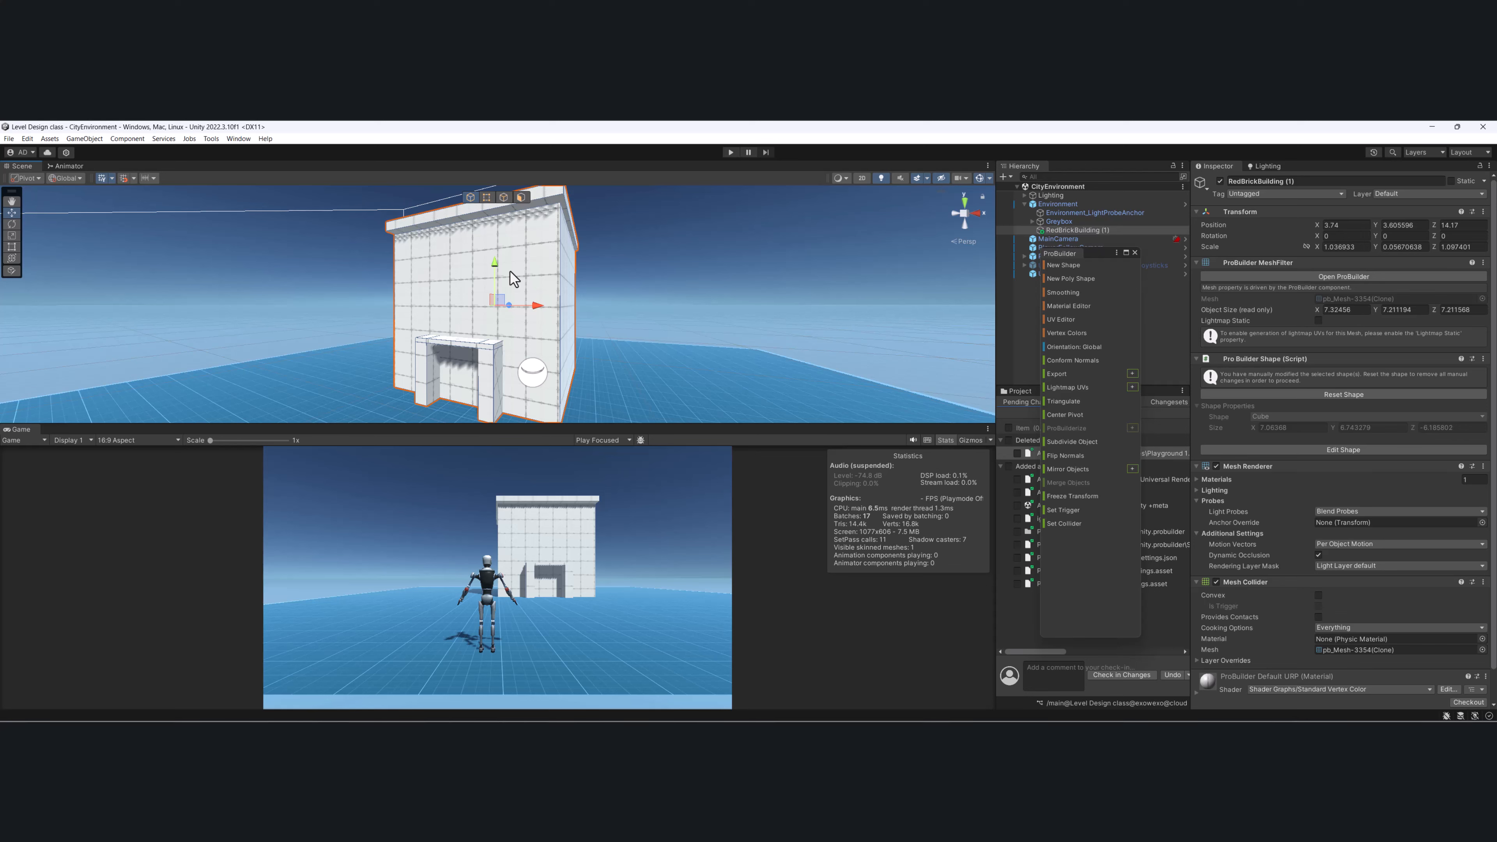
{"action": "left_click_drag", "start_coordinate": [349, 326], "coordinate": [421, 345], "text": "alt"}
{"action": "scroll", "coordinate": [555, 284], "scroll_direction": "down", "scroll_amount": 2}
{"action": "scroll", "coordinate": [554, 286], "scroll_direction": "up", "scroll_amount": 2}
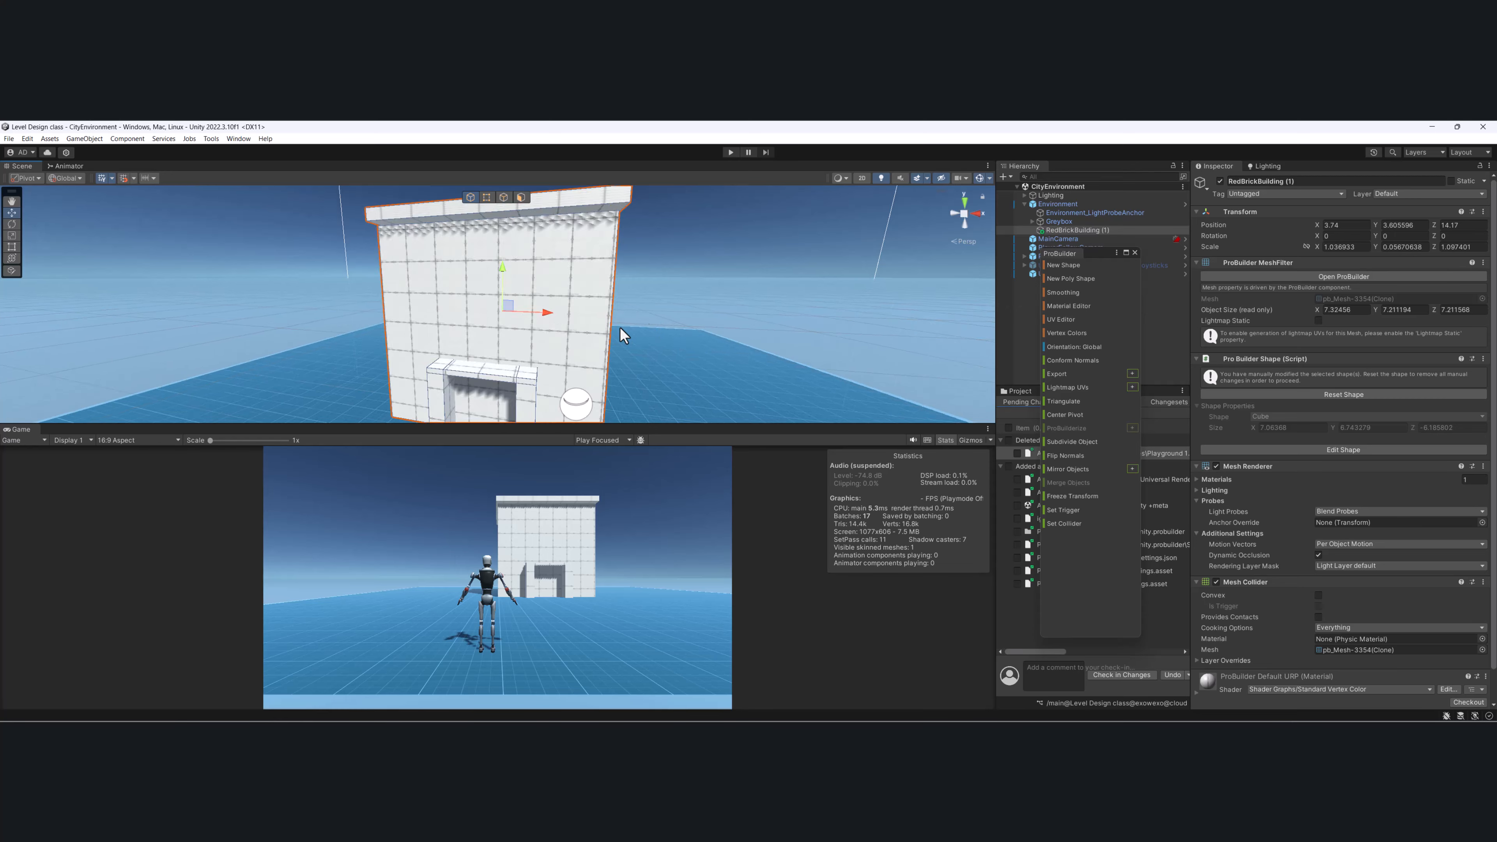
{"action": "left_click_drag", "start_coordinate": [619, 327], "coordinate": [451, 367], "text": "alt"}
{"action": "middle_click_drag", "start_coordinate": [451, 367], "coordinate": [459, 327]}
{"action": "scroll", "coordinate": [436, 336], "scroll_direction": "down", "scroll_amount": 2}
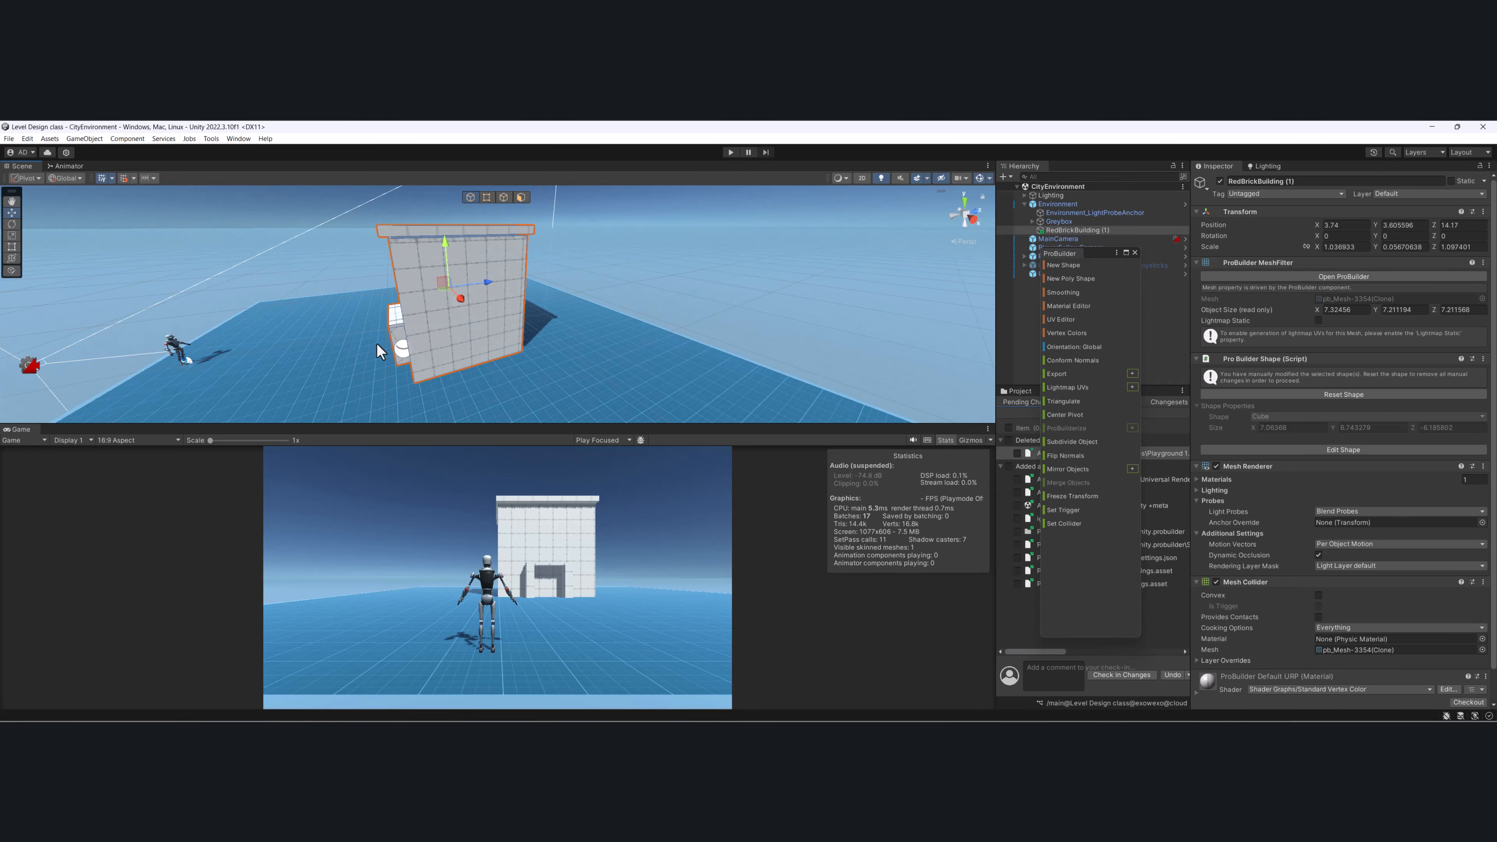
{"action": "left_click_drag", "start_coordinate": [347, 337], "coordinate": [504, 300], "text": "alt"}
{"action": "scroll", "coordinate": [504, 300], "scroll_direction": "down", "scroll_amount": 2}
{"action": "scroll", "coordinate": [500, 301], "scroll_direction": "up", "scroll_amount": 2}
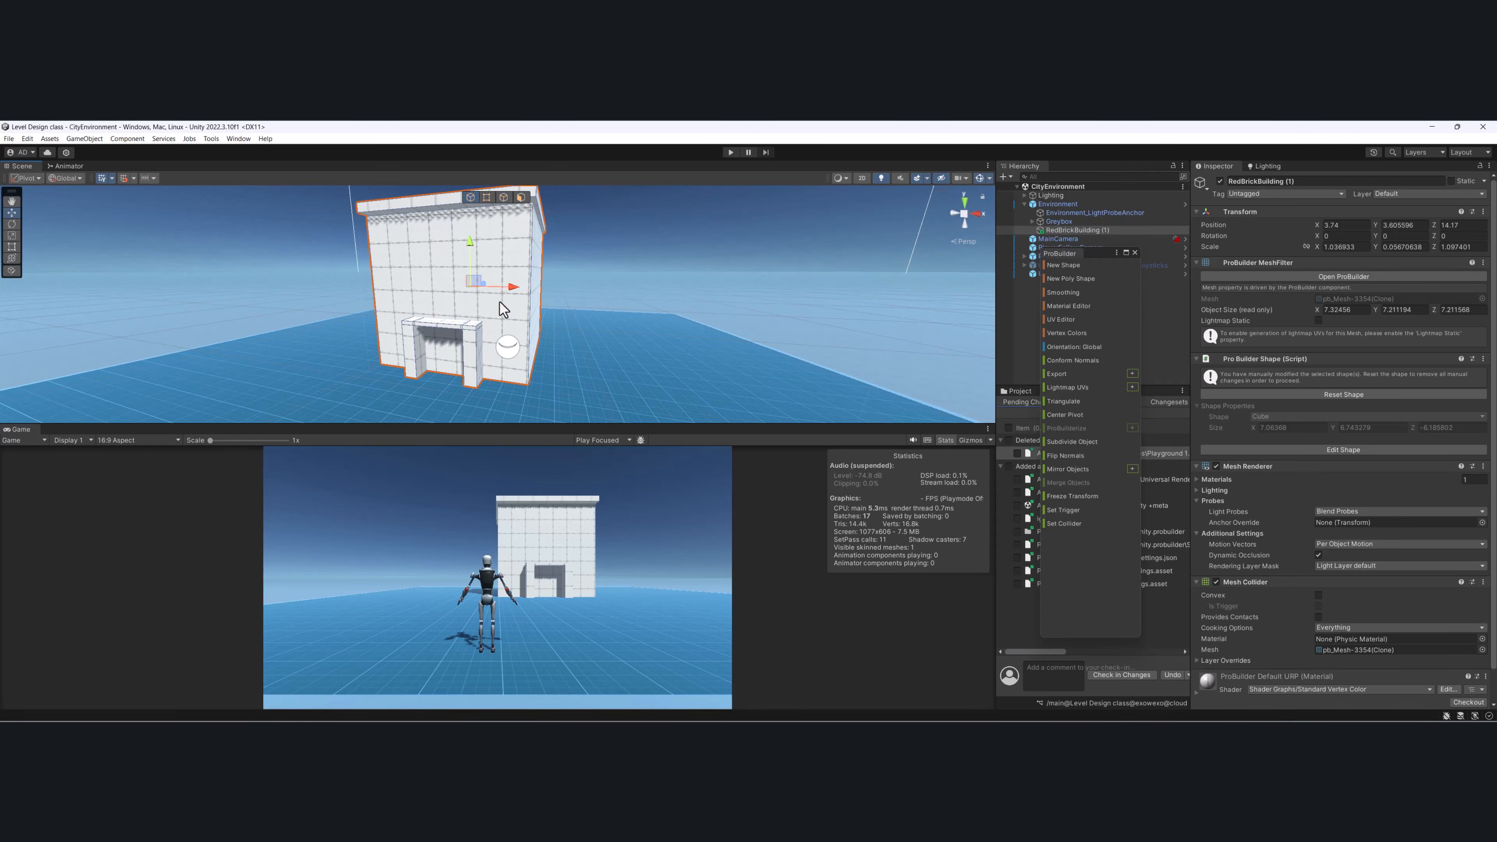
{"action": "key", "text": "f"}
{"action": "left_click_drag", "start_coordinate": [502, 348], "coordinate": [574, 350], "text": "alt"}
{"action": "left_click_drag", "start_coordinate": [675, 347], "coordinate": [648, 389], "text": "alt"}
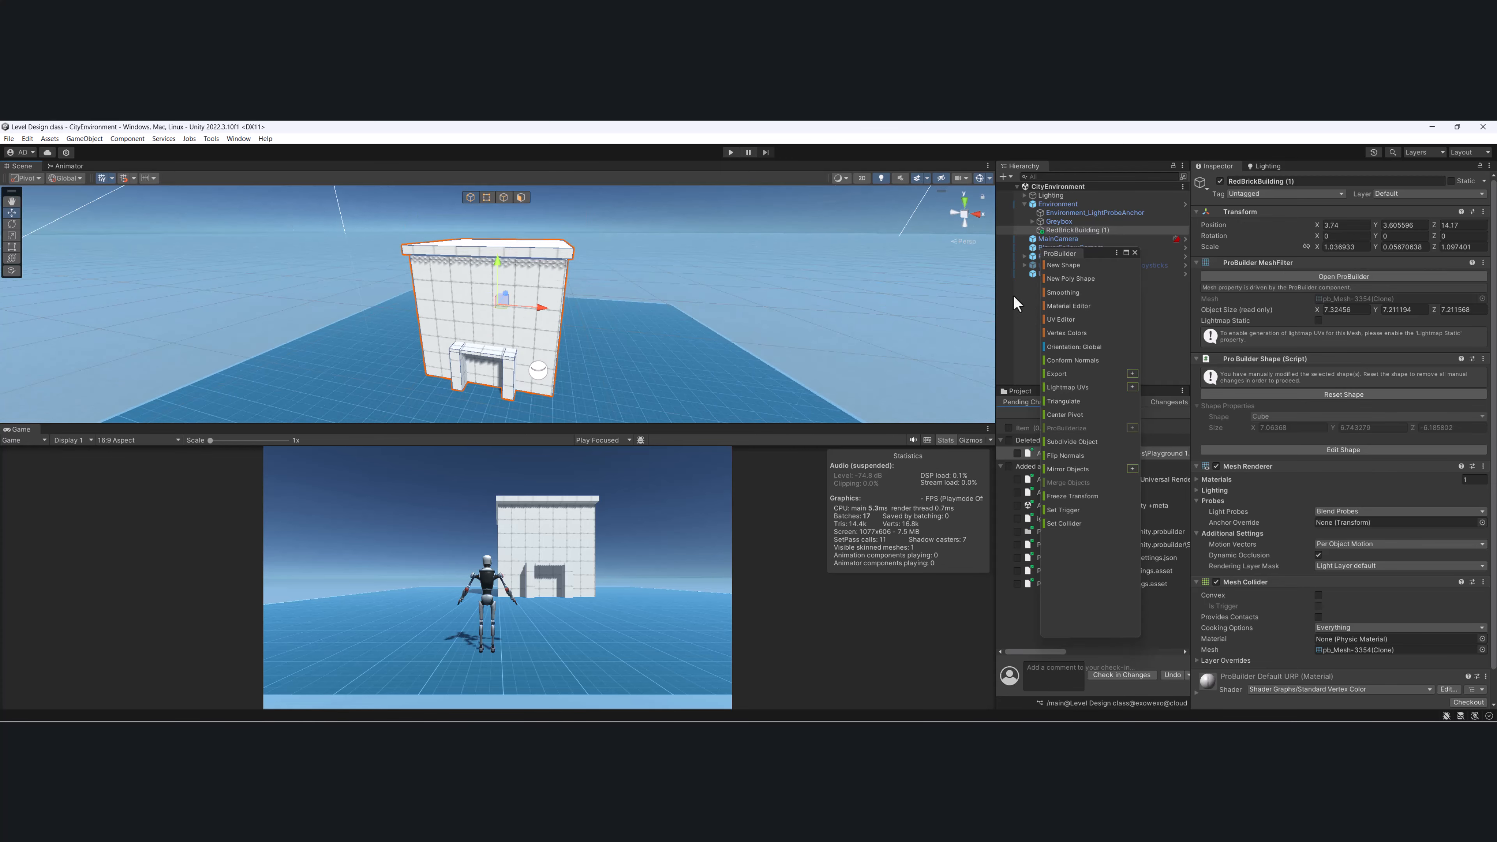
{"action": "left_click_drag", "start_coordinate": [1108, 253], "coordinate": [1117, 244]}
{"action": "left_click_drag", "start_coordinate": [729, 294], "coordinate": [643, 253], "text": "alt"}
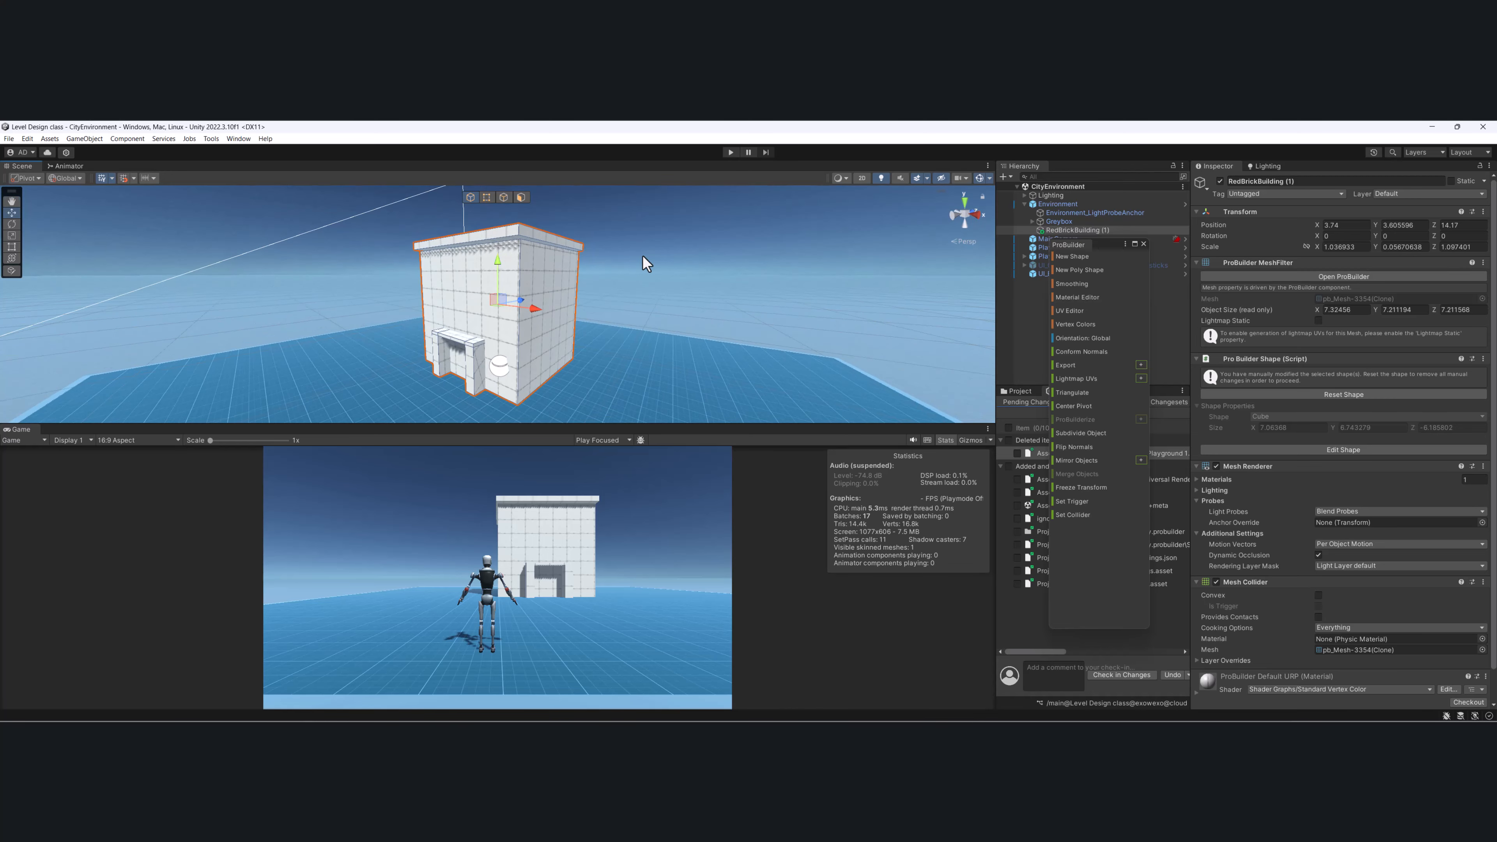
{"action": "left_click_drag", "start_coordinate": [641, 255], "coordinate": [544, 331], "text": "alt"}
{"action": "scroll", "coordinate": [543, 331], "scroll_direction": "up", "scroll_amount": 2}
{"action": "middle_click_drag", "start_coordinate": [544, 331], "coordinate": [484, 349]}
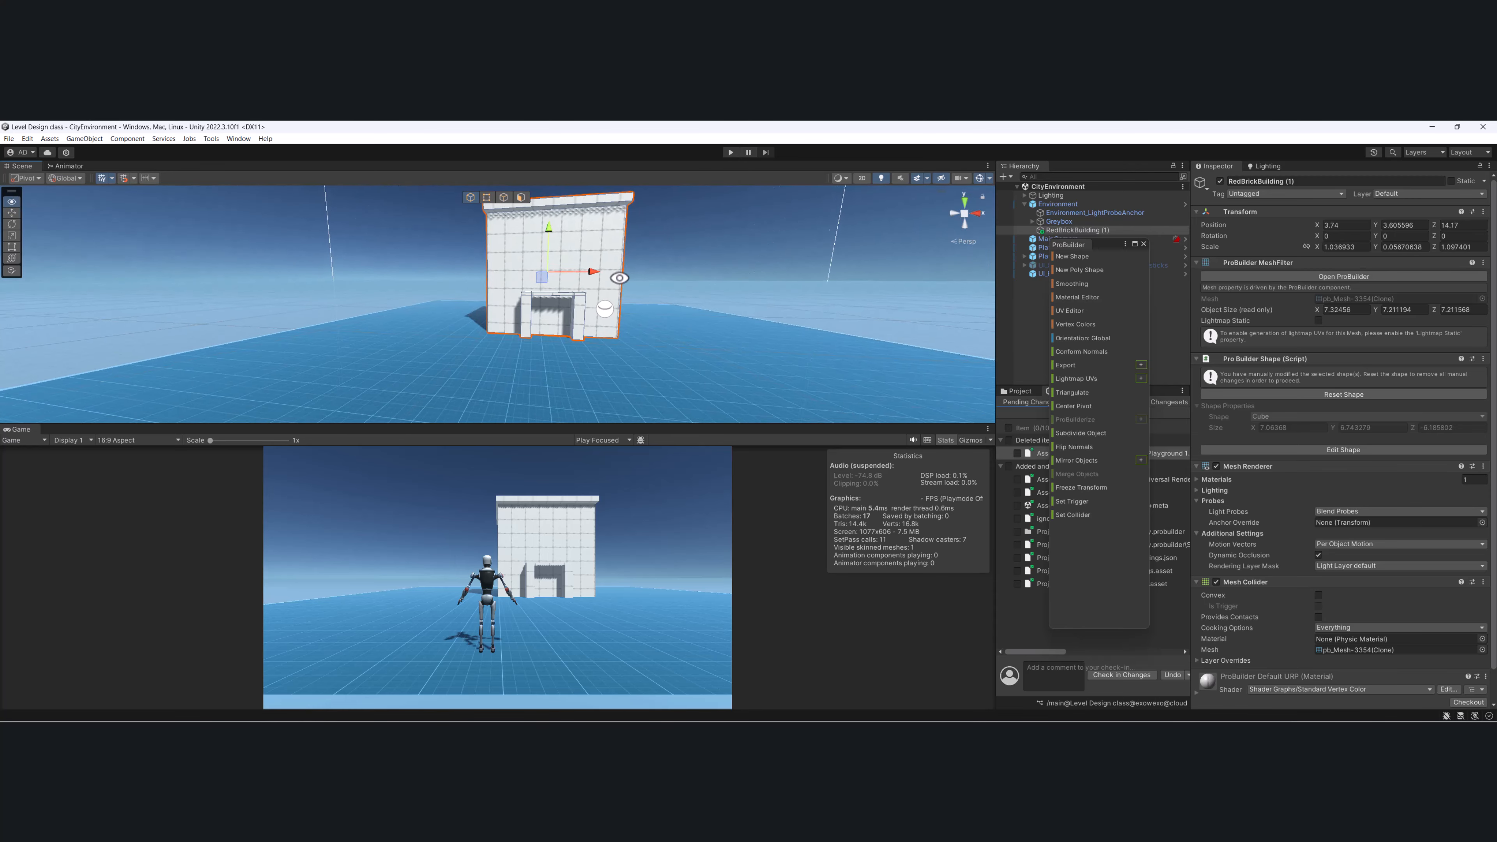
{"action": "left_click_drag", "start_coordinate": [613, 259], "coordinate": [563, 280], "text": "alt"}
{"action": "scroll", "coordinate": [563, 280], "scroll_direction": "up", "scroll_amount": 2}
{"action": "middle_click_drag", "start_coordinate": [626, 239], "coordinate": [637, 232]}
{"action": "left_click_drag", "start_coordinate": [637, 232], "coordinate": [466, 333], "text": "alt"}
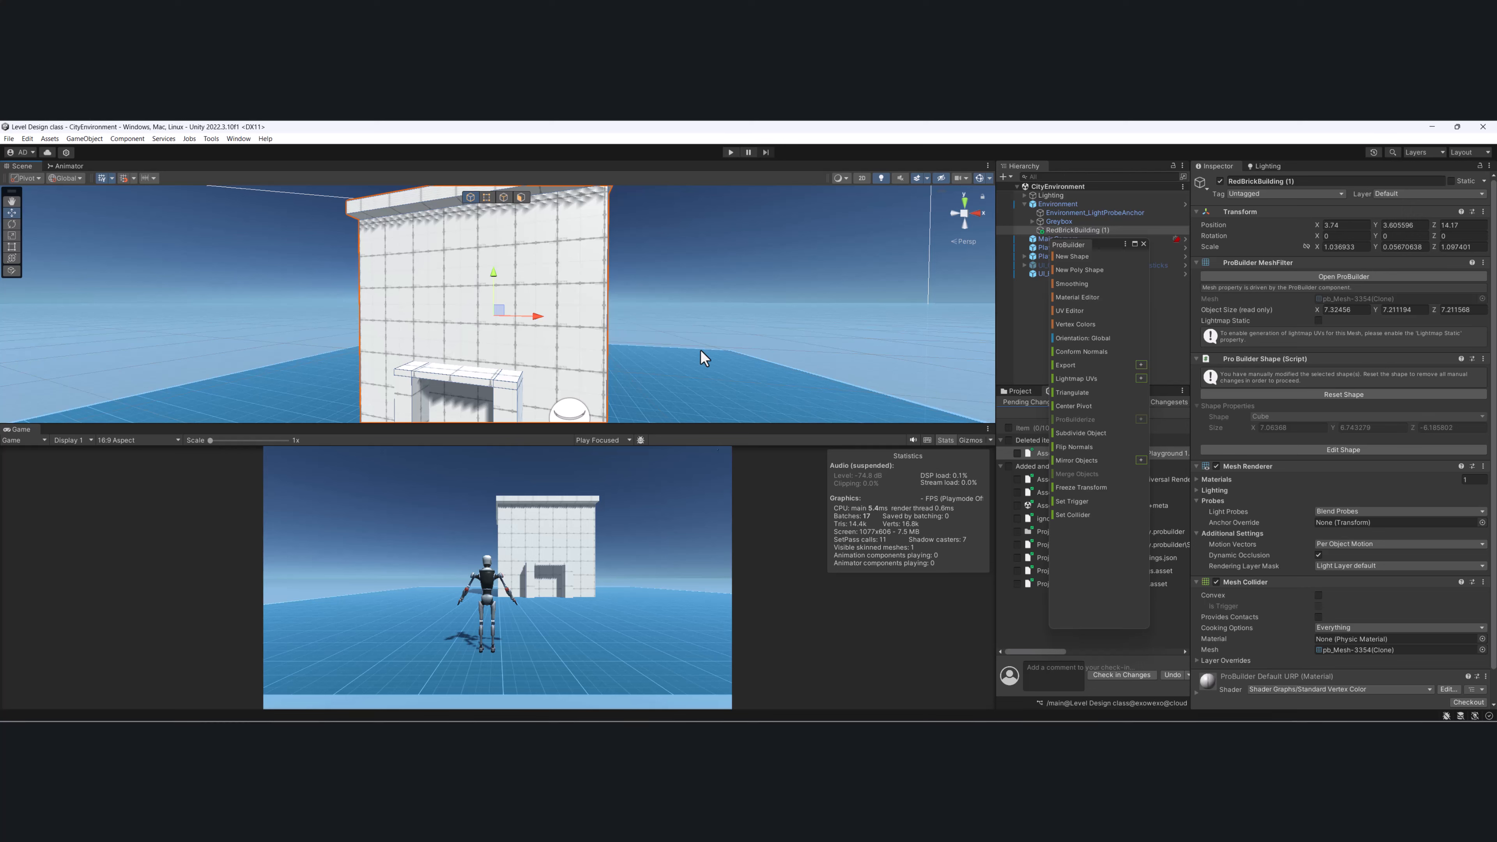
{"action": "left_click_drag", "start_coordinate": [709, 364], "coordinate": [519, 297], "text": "alt"}
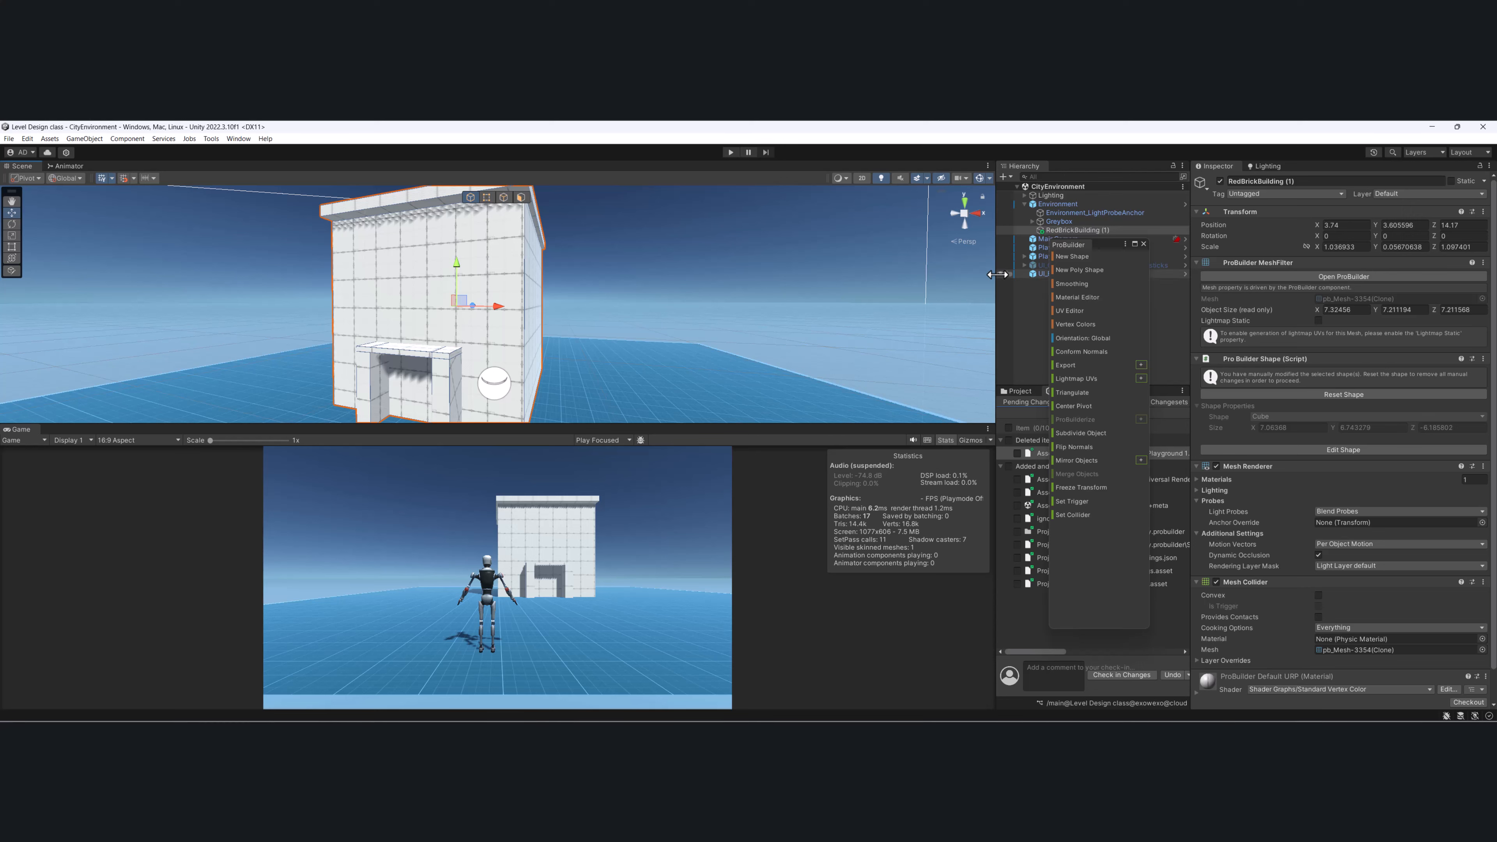
{"action": "mouse_move", "coordinate": [485, 285]}
{"action": "left_mouse_down", "text": "alt"}
{"action": "mouse_move", "coordinate": [501, 251]}
{"action": "mouse_move", "coordinate": [489, 269]}
{"action": "left_mouse_up", "text": "alt"}
{"action": "scroll", "coordinate": [489, 269], "scroll_direction": "up", "scroll_amount": 3}
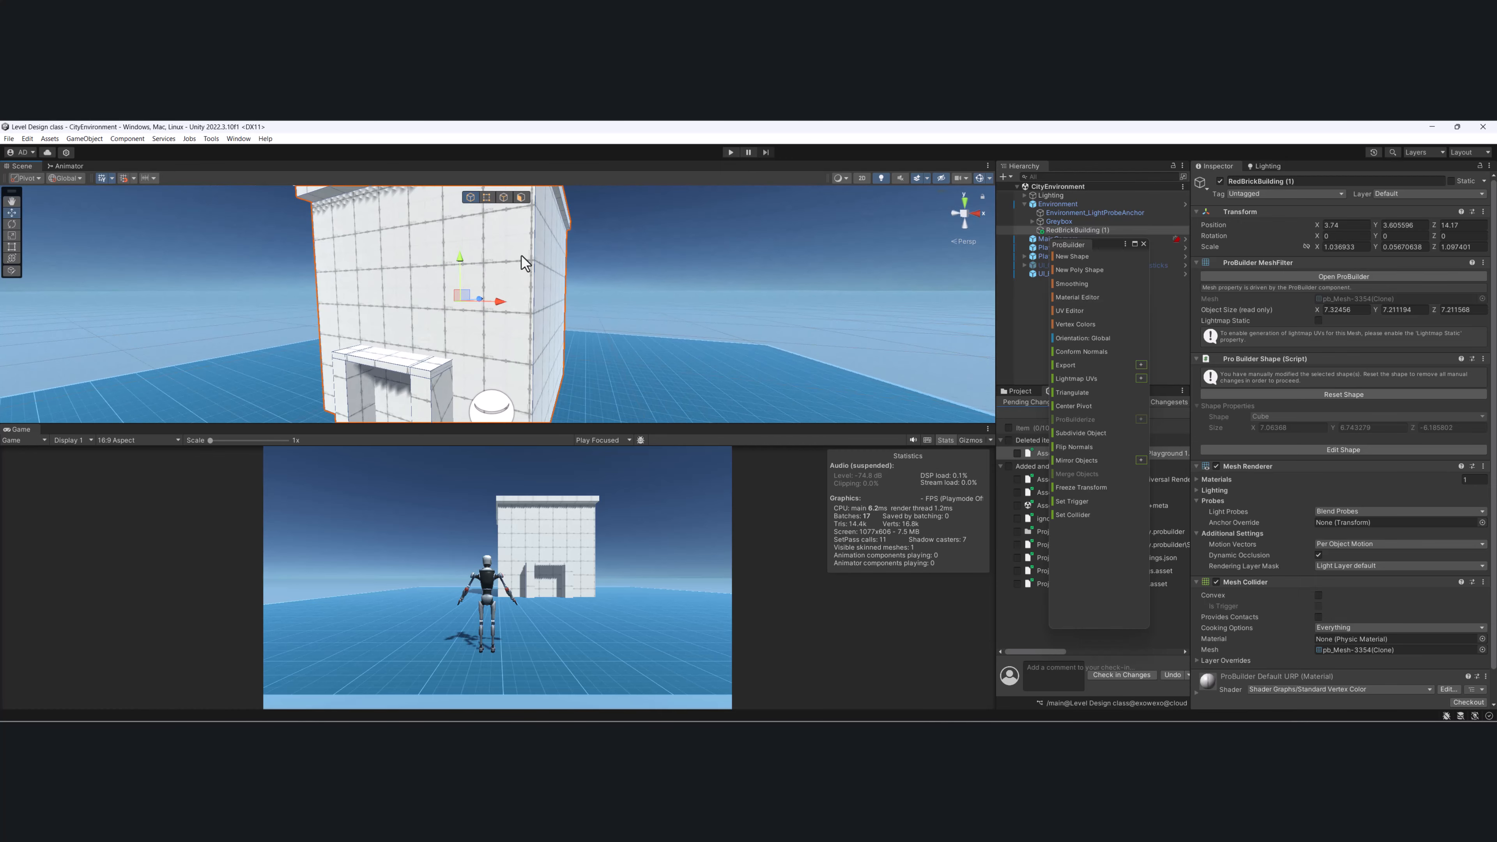
{"action": "scroll", "coordinate": [406, 295], "scroll_direction": "down", "scroll_amount": 2}
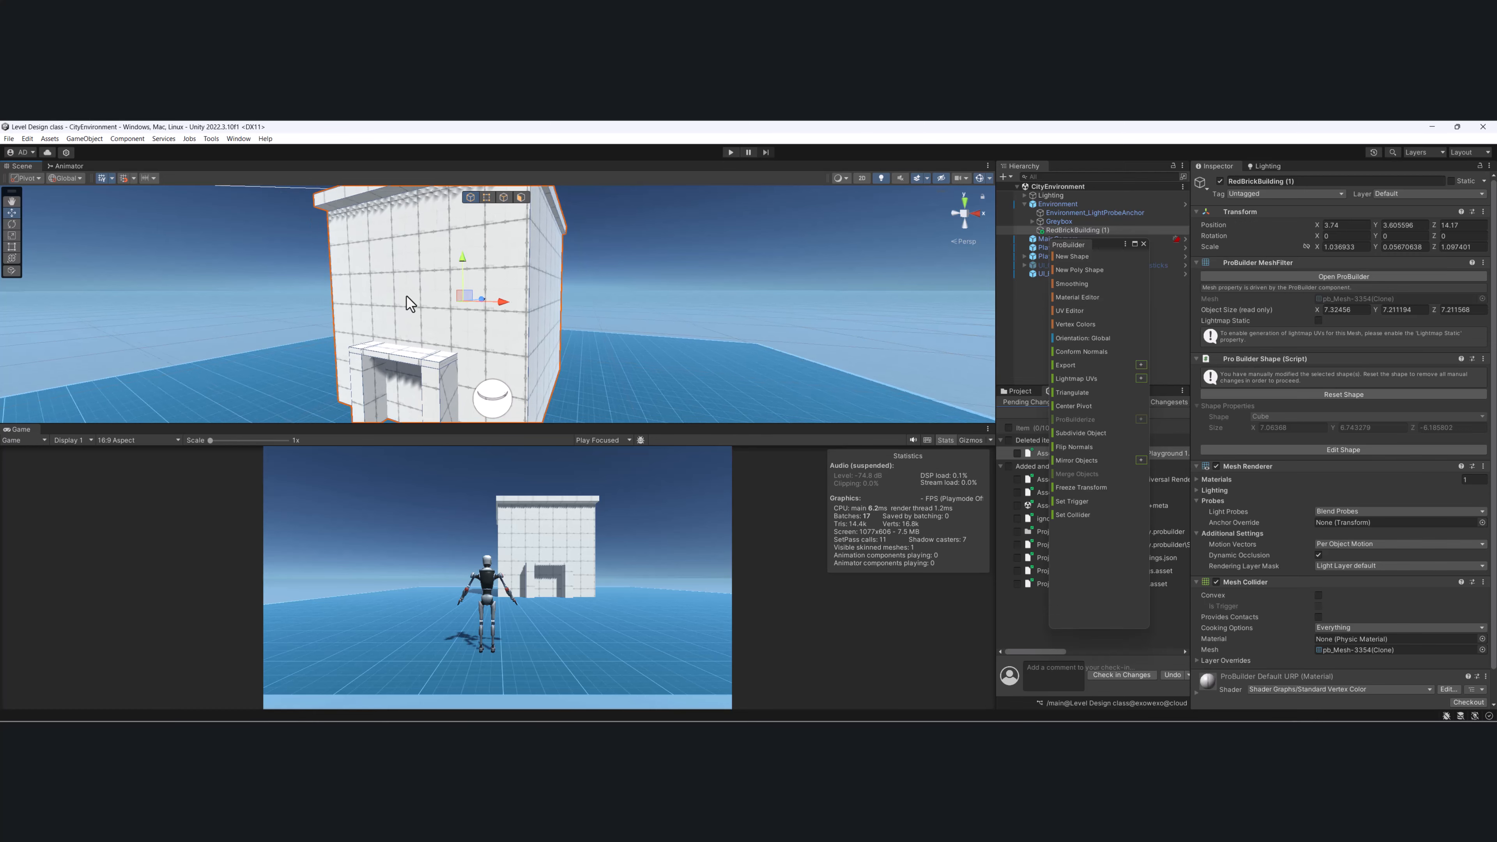
Create a new ProBuilder cube about 1.29 × 1.34 × 1.39 on the ground between the character and the building.
{"action": "right_click_drag", "start_coordinate": [574, 198], "coordinate": [454, 244]}
{"action": "middle_click_drag", "start_coordinate": [453, 244], "coordinate": [480, 220]}
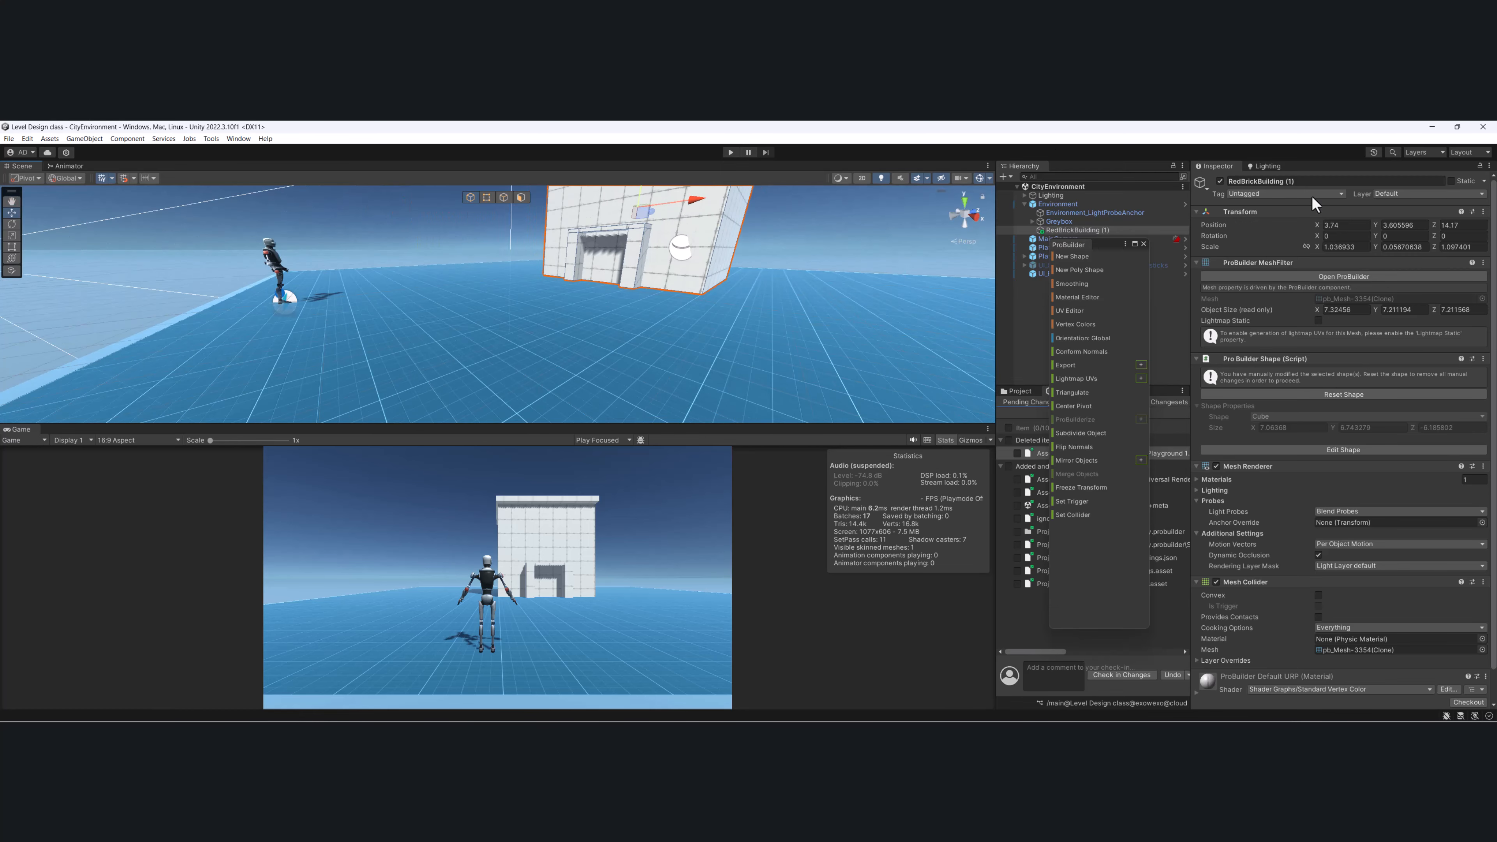
{"action": "left_click", "coordinate": [1076, 255]}
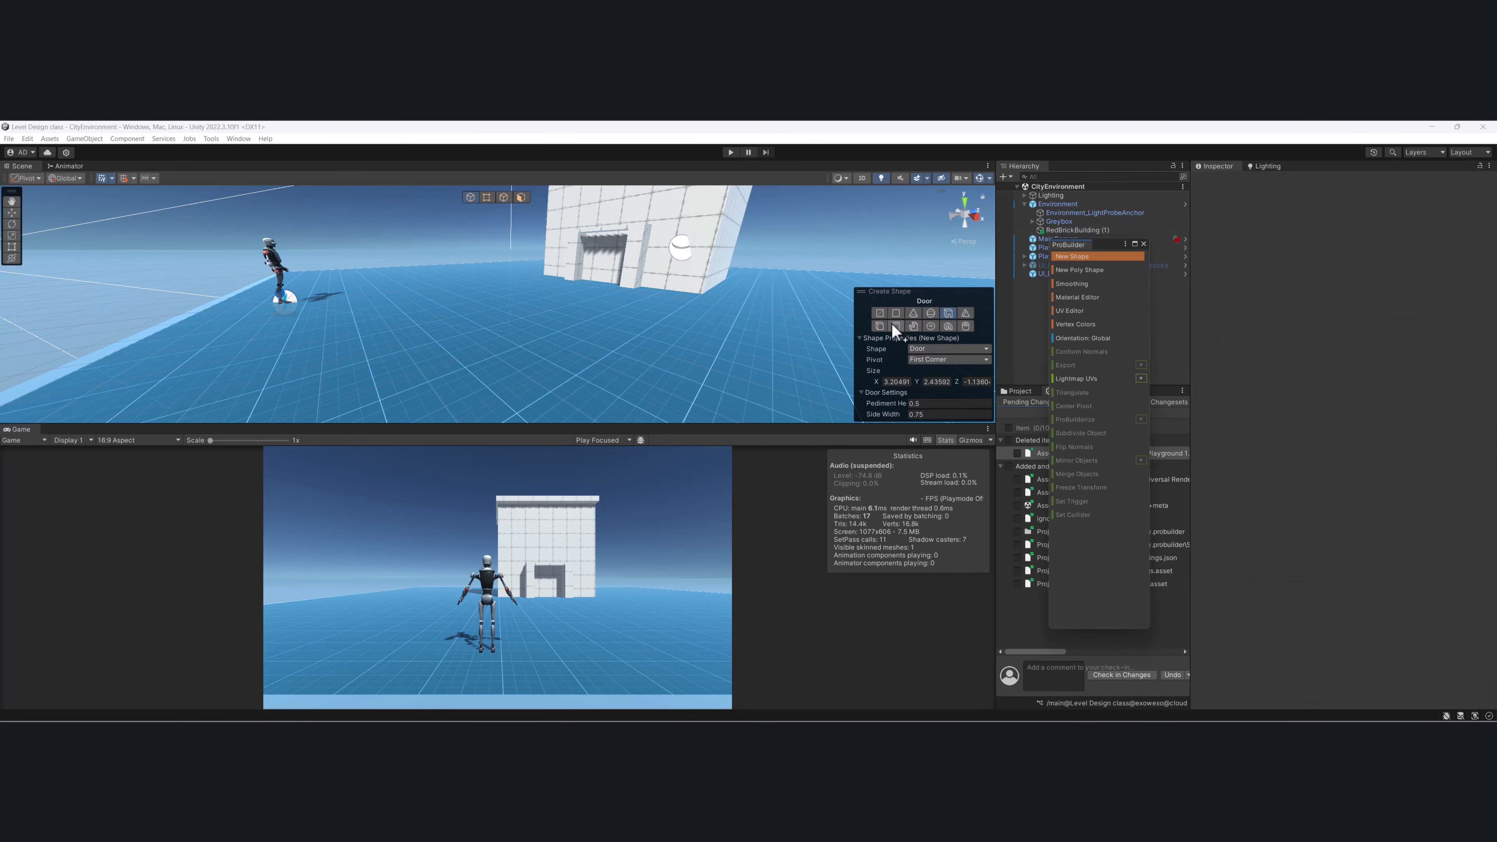
{"action": "left_click", "coordinate": [881, 326]}
{"action": "left_click_drag", "start_coordinate": [499, 373], "coordinate": [505, 385]}
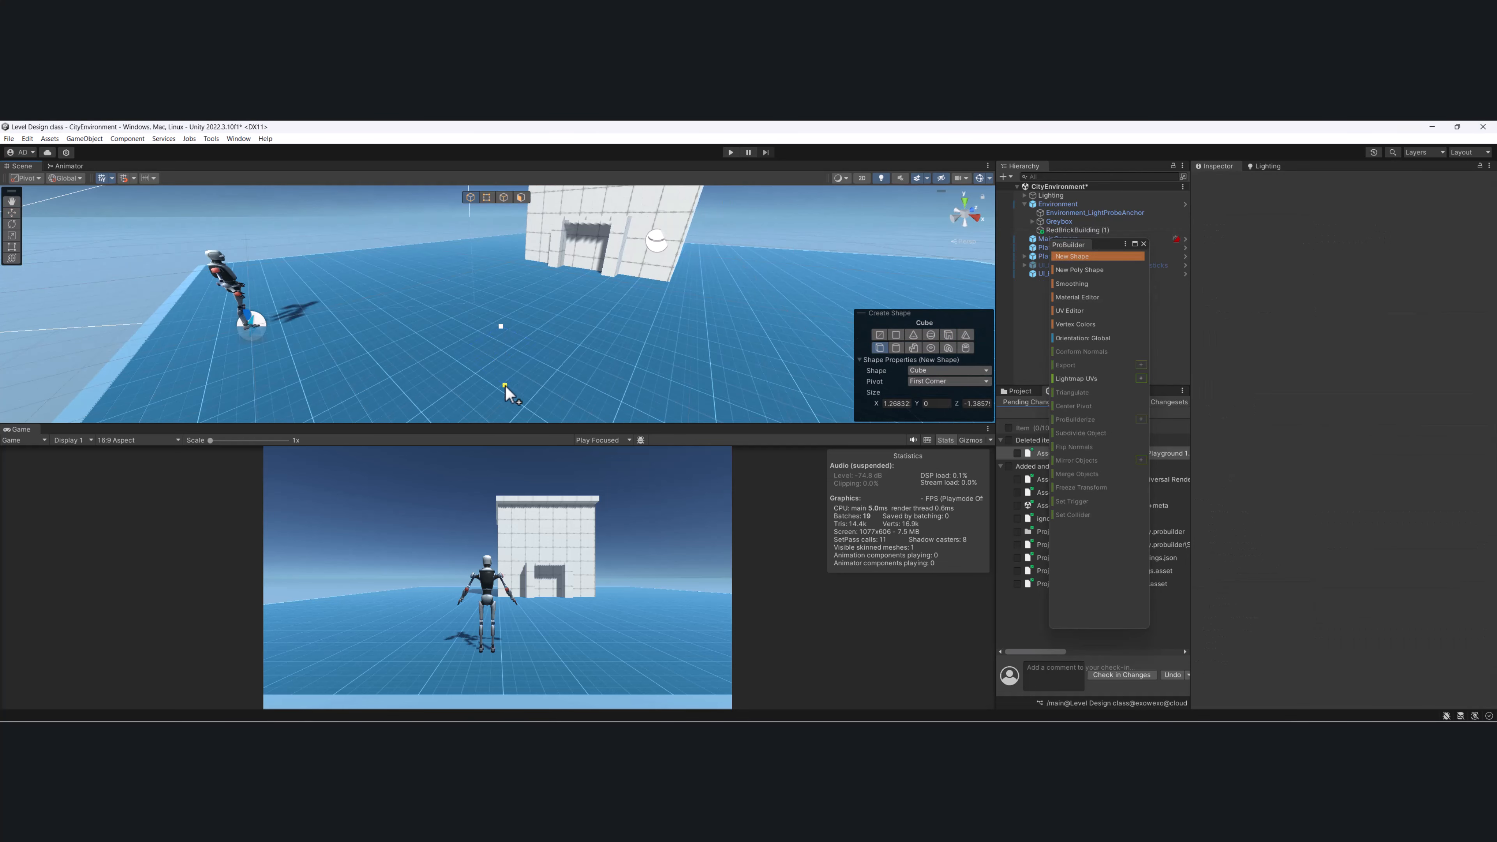
{"action": "left_click", "coordinate": [518, 312]}
{"action": "left_click_drag", "start_coordinate": [518, 312], "coordinate": [557, 277], "text": "alt"}
{"action": "key", "text": "Escape"}
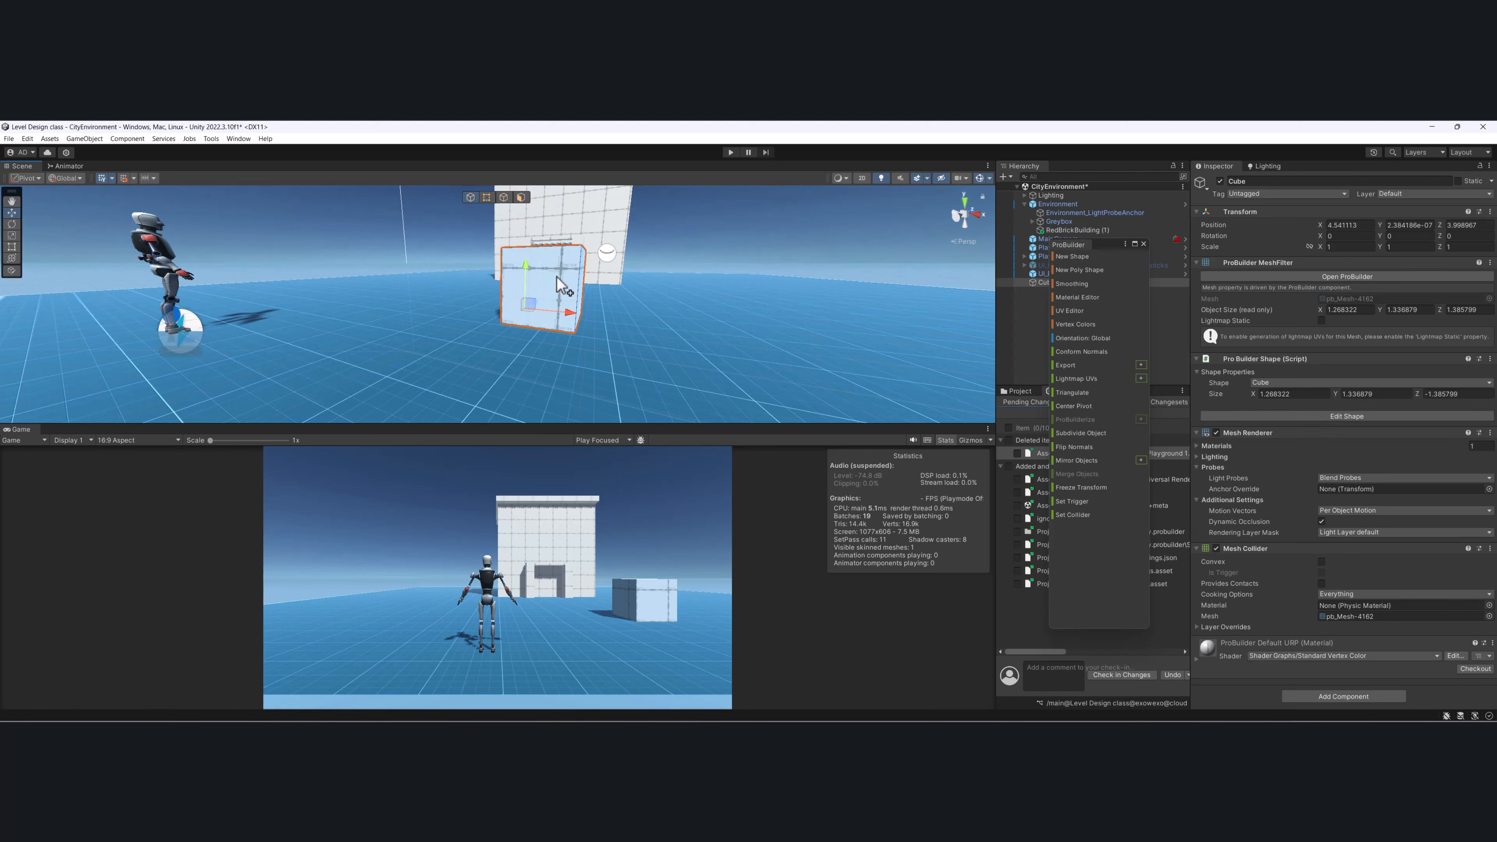
Raise the new cube above the ground to a Y position of 1.84.
{"action": "middle_click_drag", "start_coordinate": [577, 209], "coordinate": [554, 296]}
{"action": "left_click_drag", "start_coordinate": [553, 295], "coordinate": [496, 291], "text": "alt"}
{"action": "scroll", "coordinate": [514, 308], "scroll_direction": "up", "scroll_amount": 3}
{"action": "left_click_drag", "start_coordinate": [536, 355], "coordinate": [475, 348], "text": "alt"}
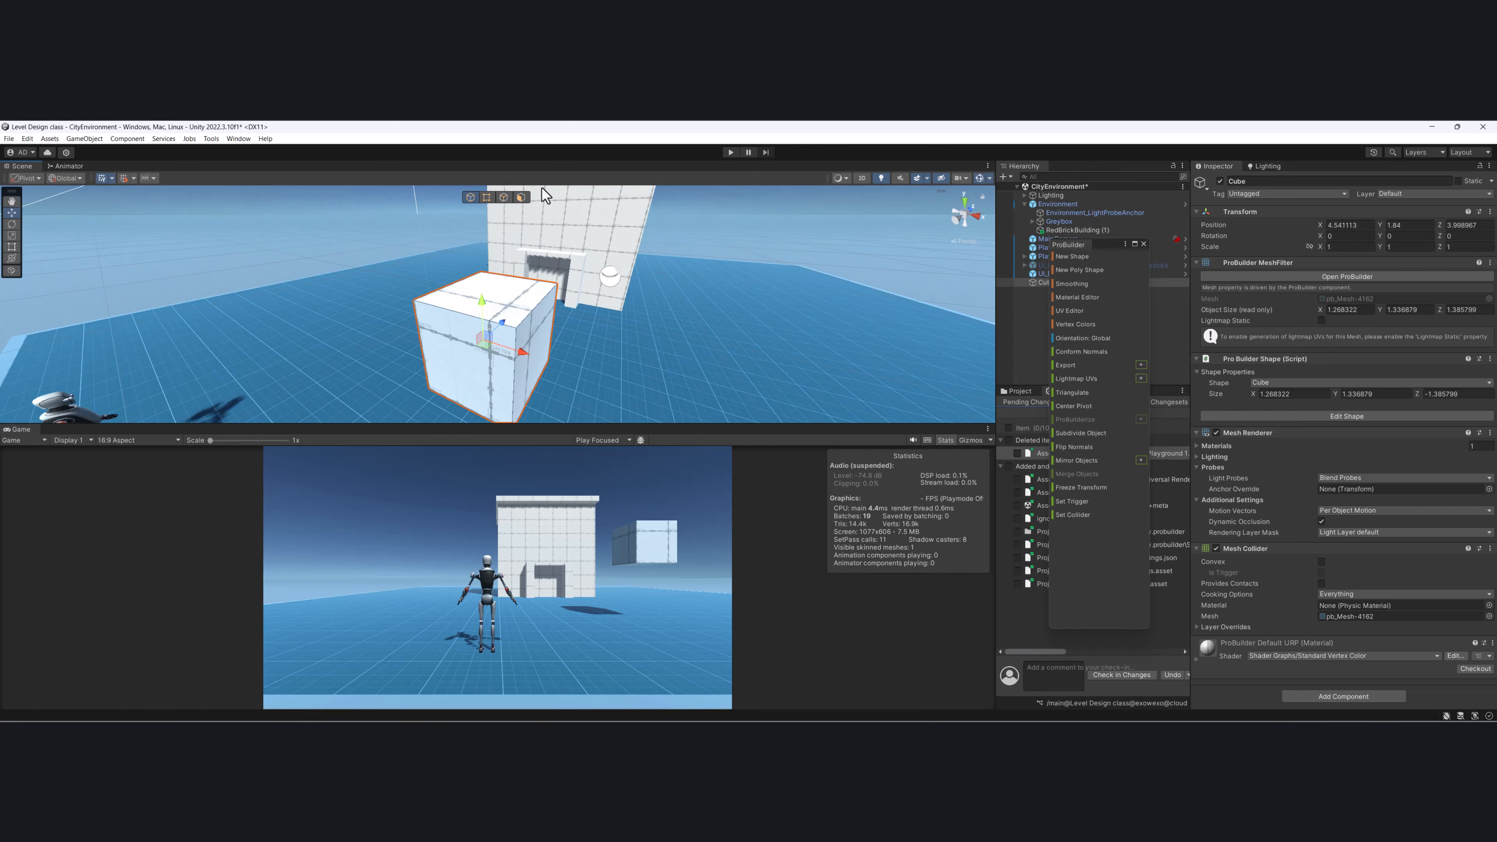
Switch to face selection and select the cube's top face.
{"action": "left_click", "coordinate": [520, 197]}
{"action": "left_click", "coordinate": [506, 298]}
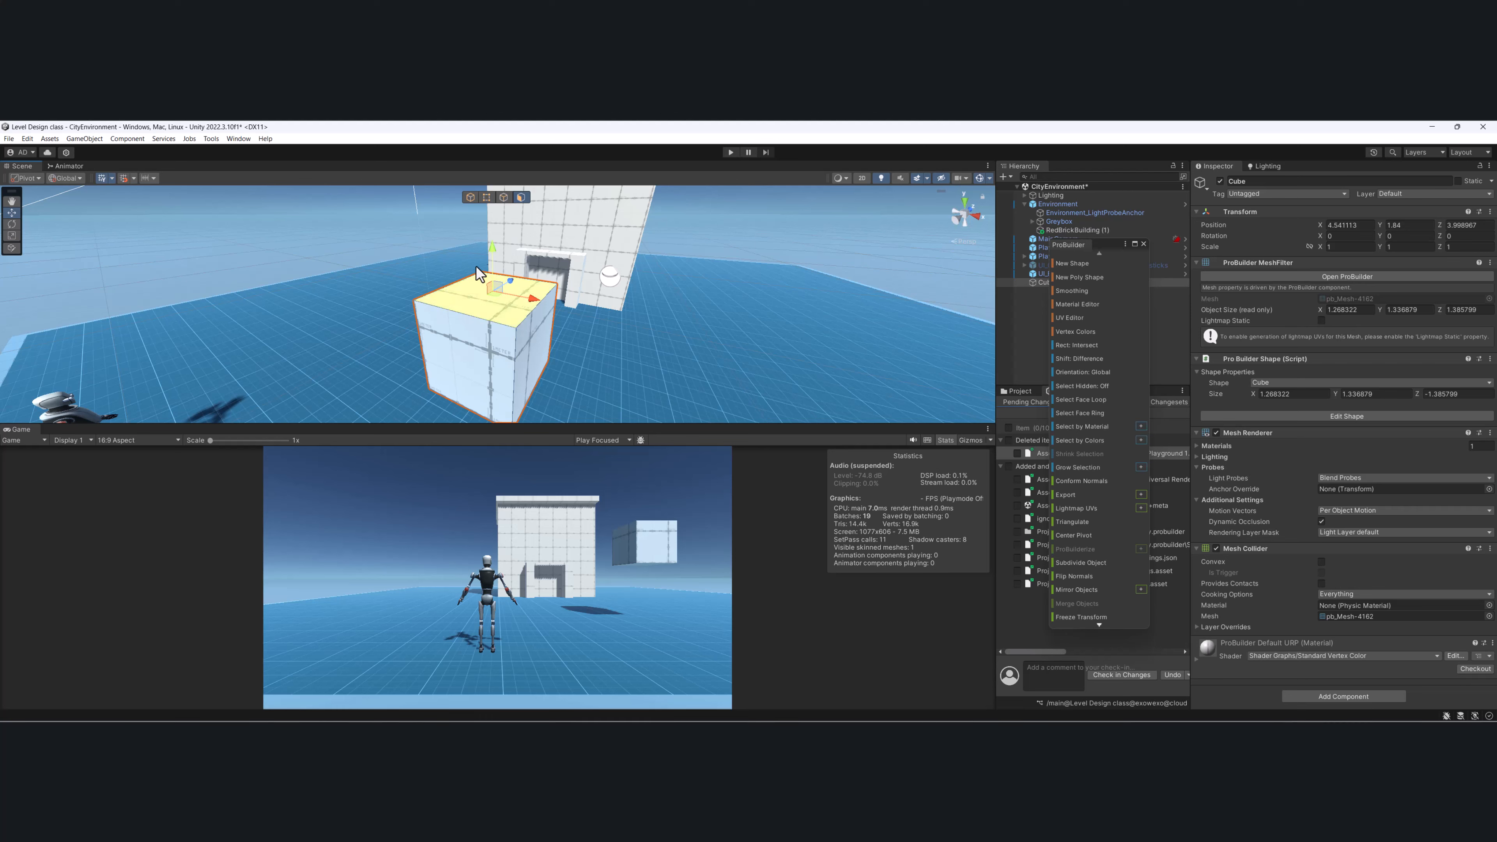
{"action": "left_click_drag", "start_coordinate": [481, 271], "coordinate": [453, 347], "text": "alt"}
{"action": "scroll", "coordinate": [454, 300], "scroll_direction": "up", "scroll_amount": 3}
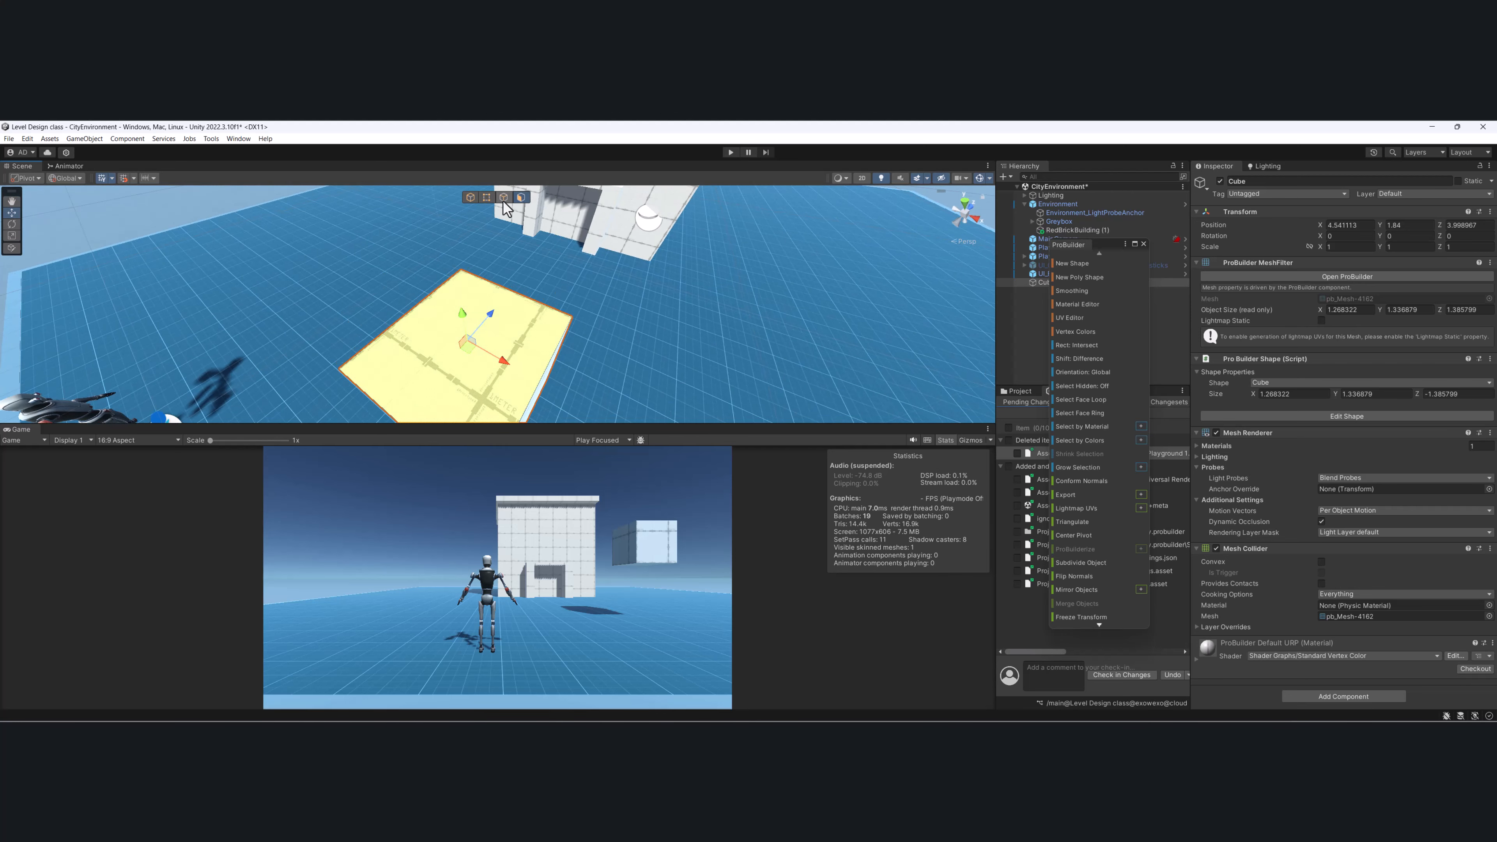
{"action": "left_click", "coordinate": [500, 209]}
{"action": "left_click", "coordinate": [515, 295]}
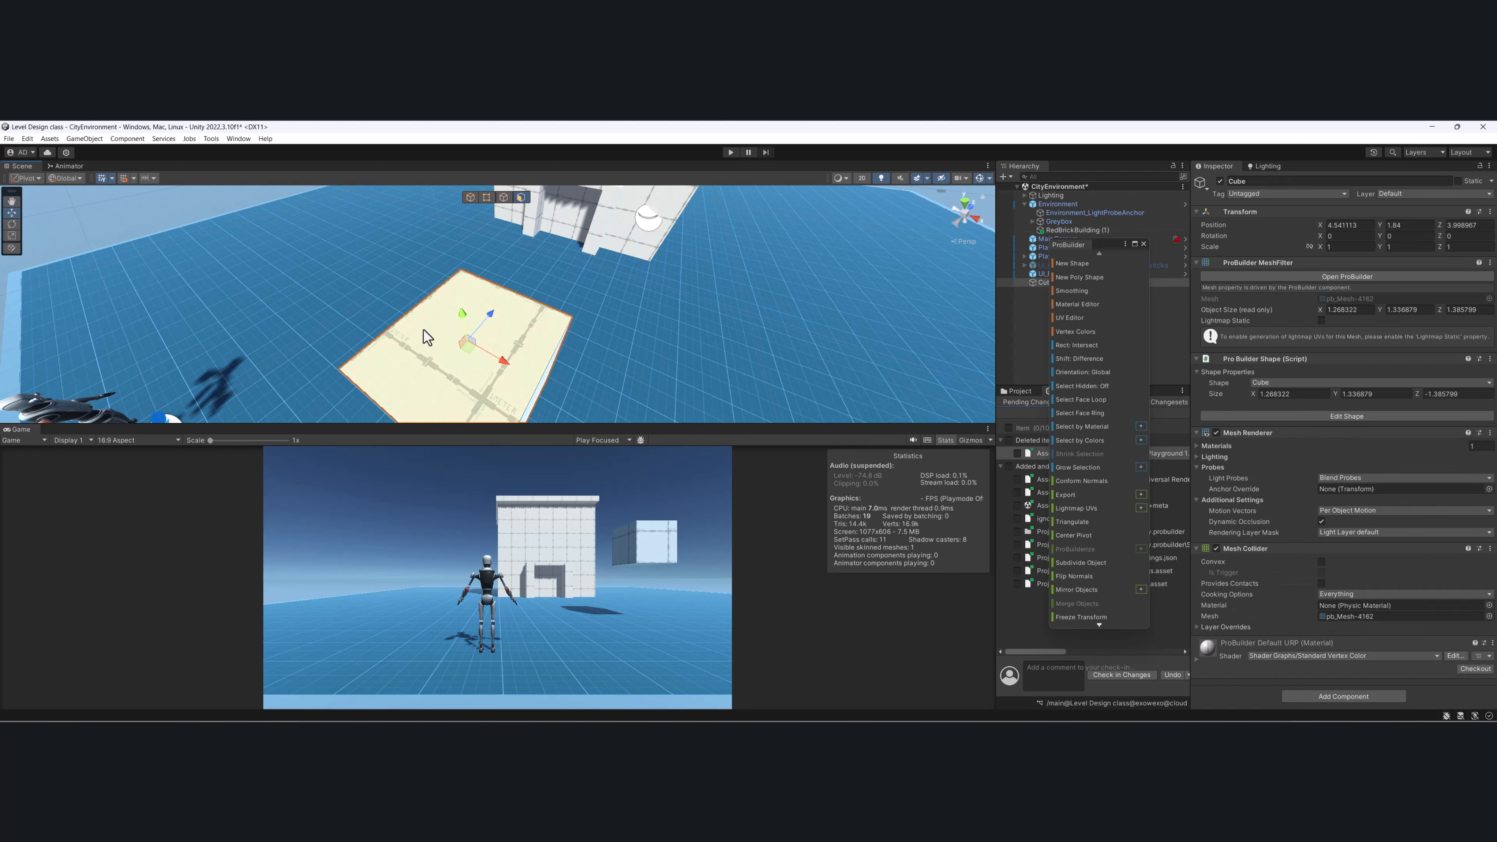
Try moving one top edge of the cube outward along X in edge selection mode, and undo the move.
{"action": "left_click", "coordinate": [504, 198]}
{"action": "left_click", "coordinate": [421, 301]}
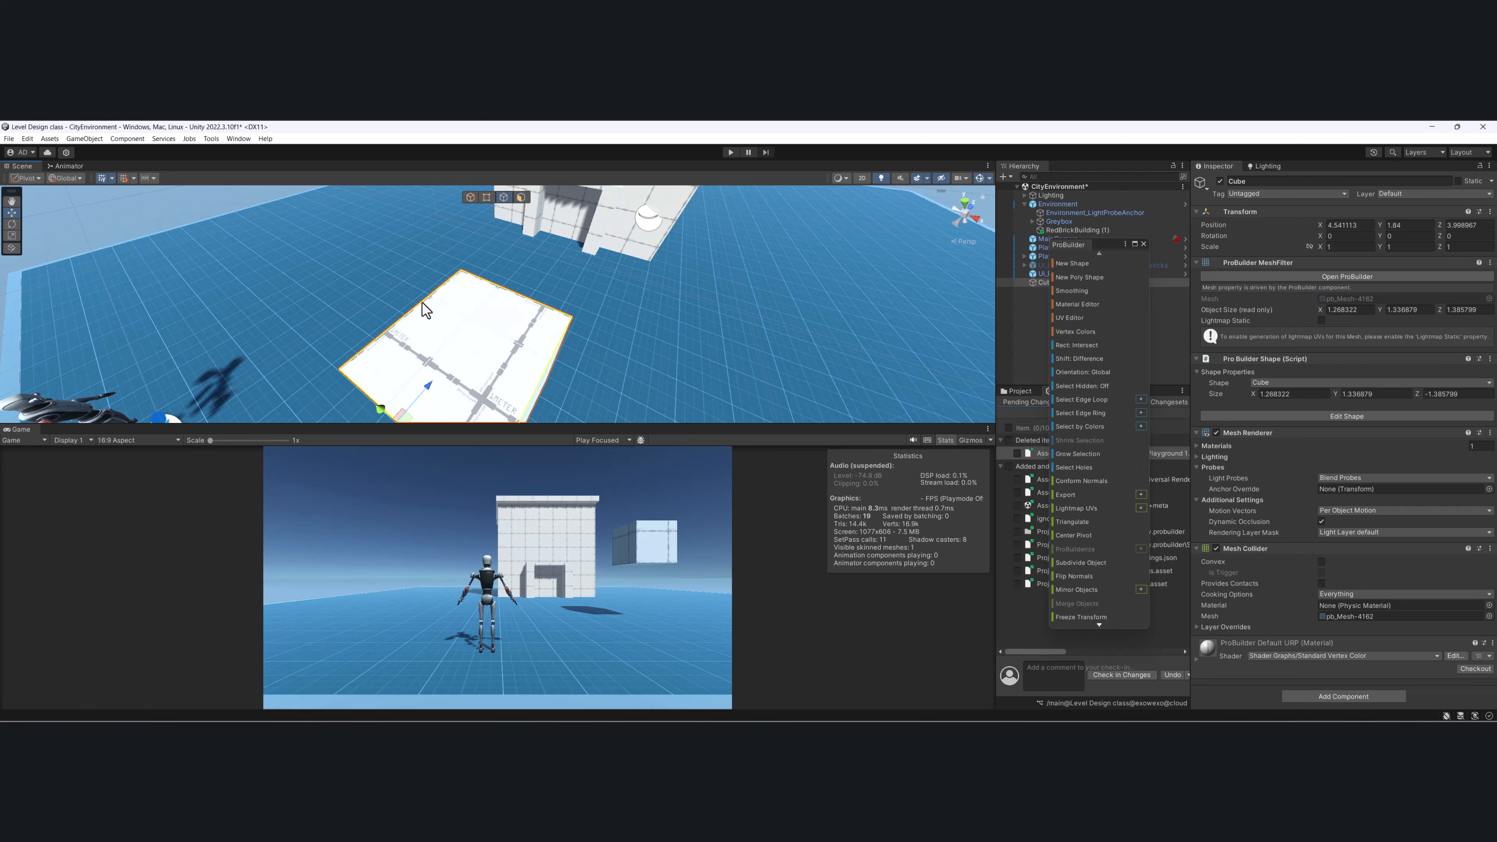
{"action": "left_click_drag", "start_coordinate": [421, 302], "coordinate": [469, 299], "text": "alt"}
{"action": "left_click_drag", "start_coordinate": [529, 235], "coordinate": [503, 235]}
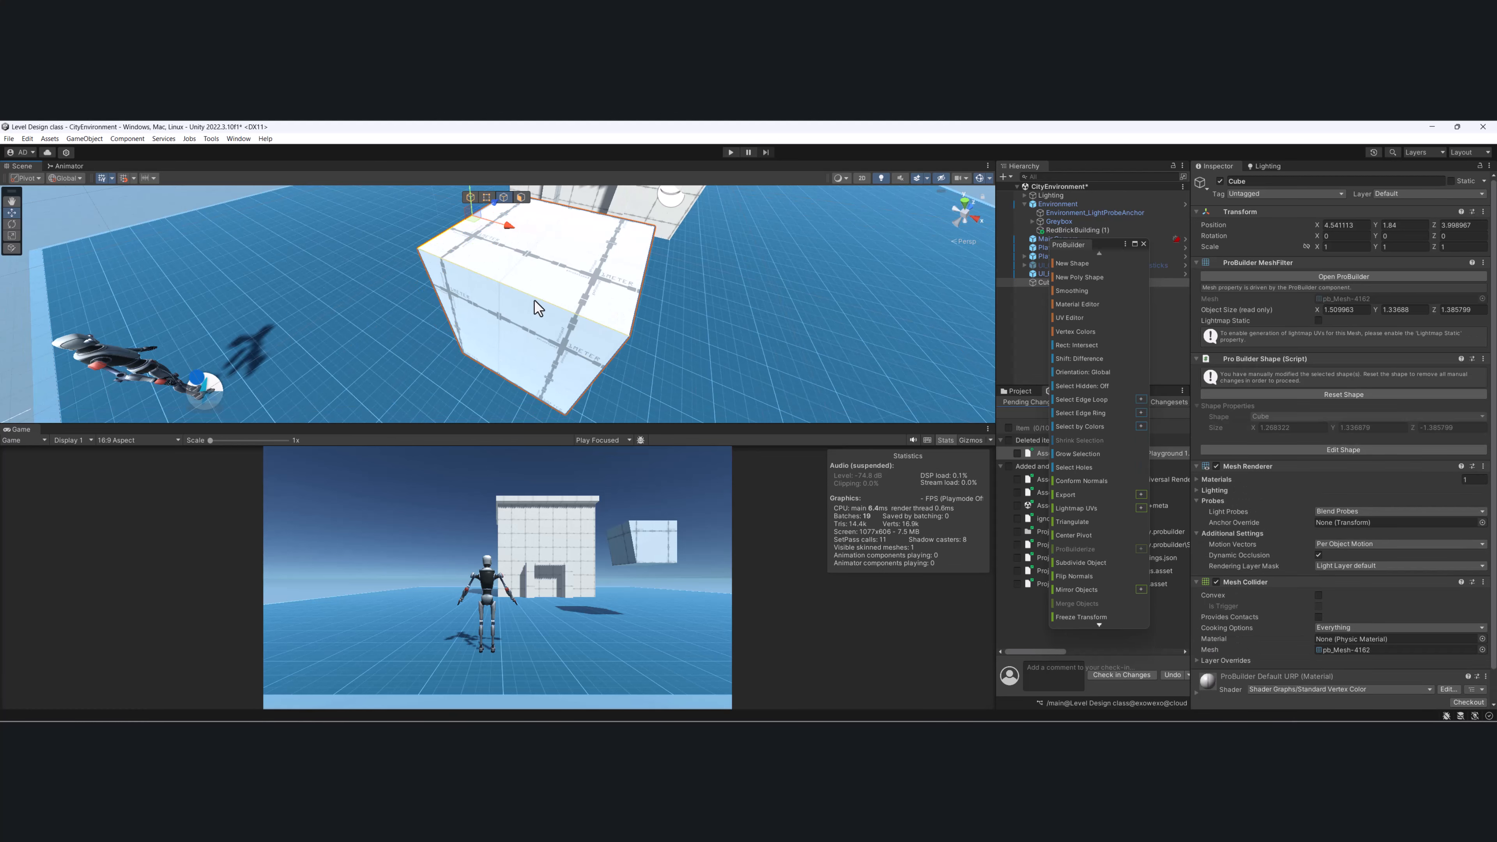
{"action": "key", "text": "ctrl+z"}
{"action": "mouse_move", "coordinate": [578, 292]}
{"action": "left_mouse_down", "text": "alt"}
{"action": "mouse_move", "coordinate": [360, 298]}
{"action": "mouse_move", "coordinate": [557, 297]}
{"action": "left_mouse_up", "text": "alt"}
{"action": "key", "text": "ctrl+z"}
In vertex selection mode, select a top corner of the cube and raise it until the mesh is about 1.41 high.
{"action": "left_click", "coordinate": [614, 312]}
{"action": "left_click_drag", "start_coordinate": [636, 327], "coordinate": [551, 294], "text": "alt"}
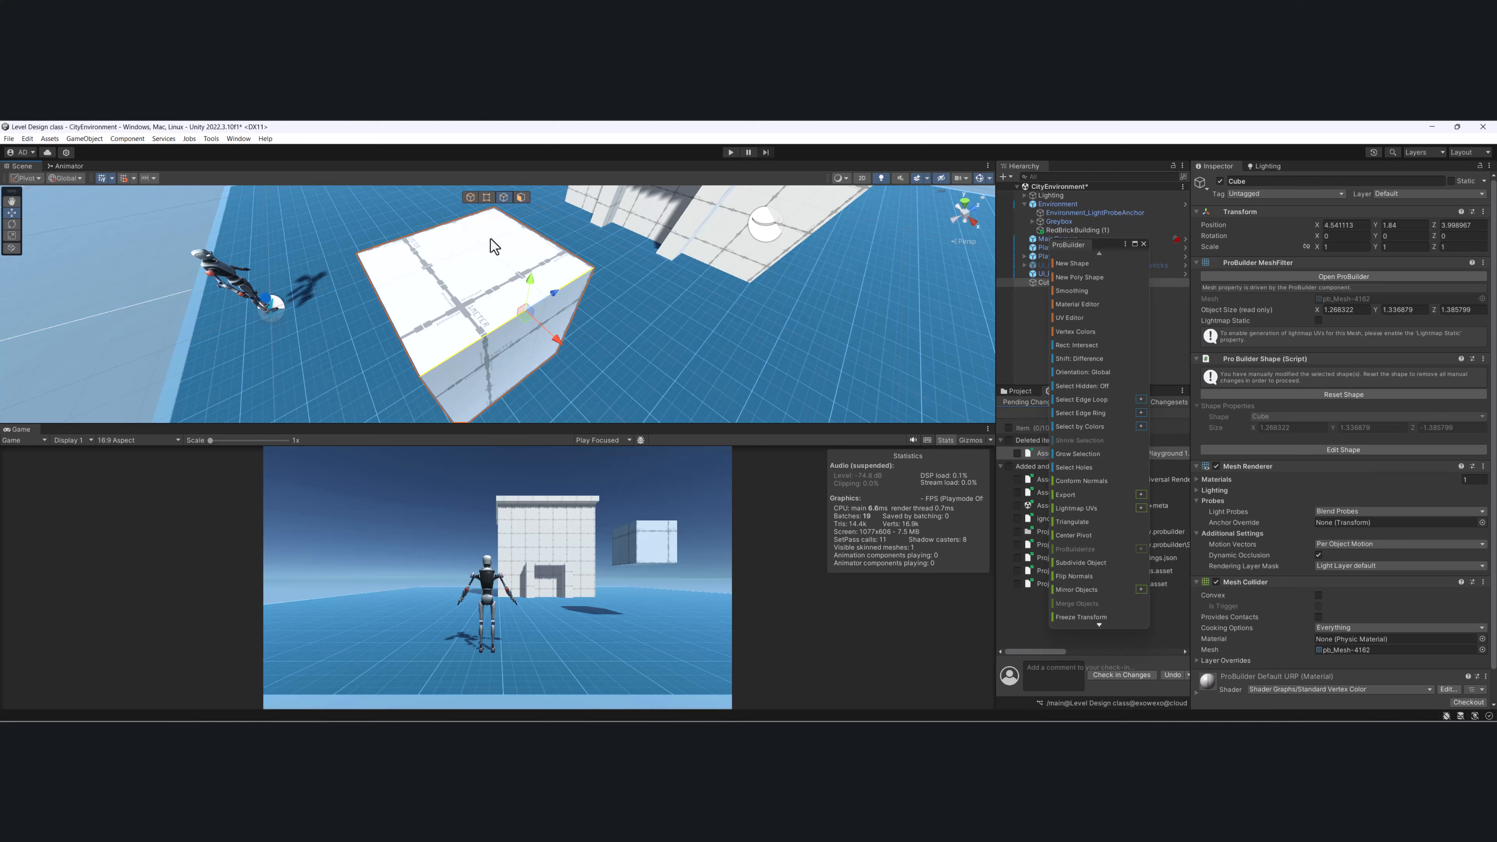
{"action": "left_click", "coordinate": [487, 199]}
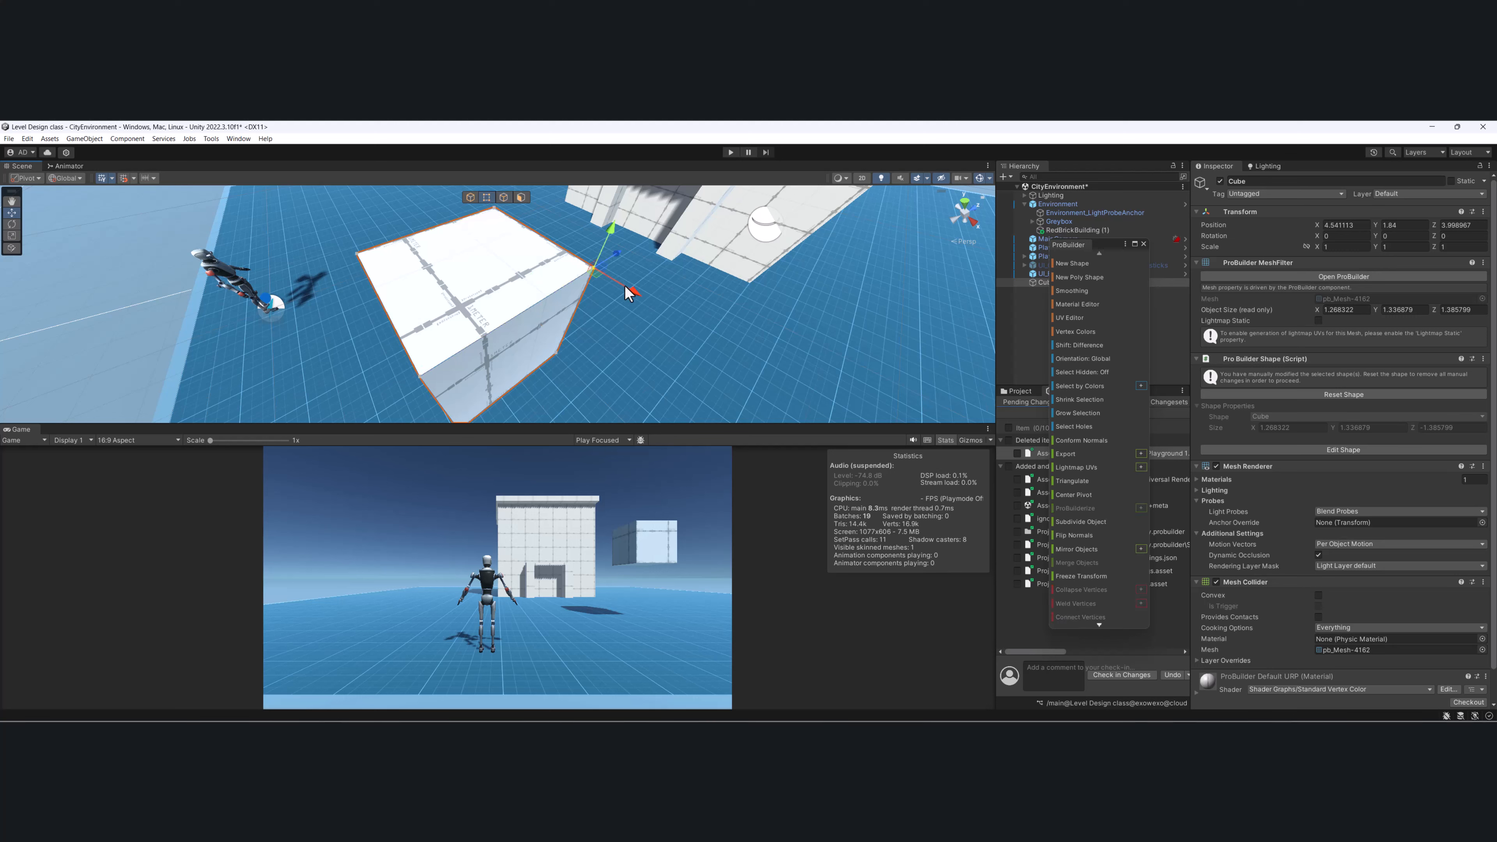
{"action": "left_click_drag", "start_coordinate": [594, 276], "coordinate": [537, 259]}
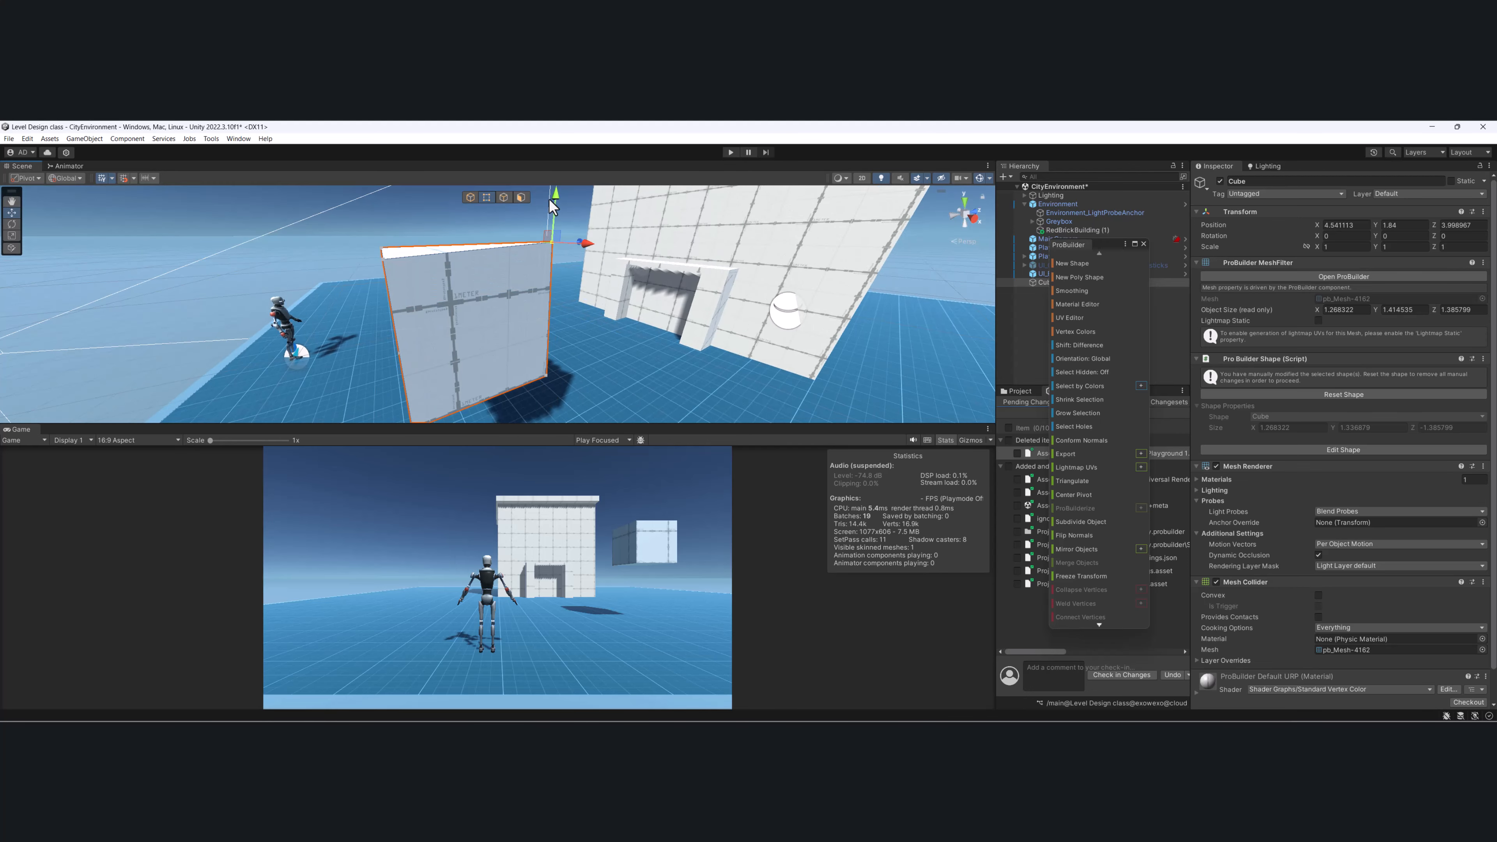
{"action": "mouse_move", "coordinate": [561, 195]}
{"action": "left_mouse_down"}
{"action": "mouse_move", "coordinate": [572, 242]}
{"action": "mouse_move", "coordinate": [563, 180]}
{"action": "left_mouse_up"}
Select the cube's top vertices and adjust them vertically until the mesh is about 1.36 high.
{"action": "left_click_drag", "start_coordinate": [563, 181], "coordinate": [575, 277], "text": "alt"}
{"action": "left_click_drag", "start_coordinate": [704, 336], "coordinate": [705, 336]}
{"action": "left_click_drag", "start_coordinate": [705, 336], "coordinate": [680, 303], "text": "alt"}
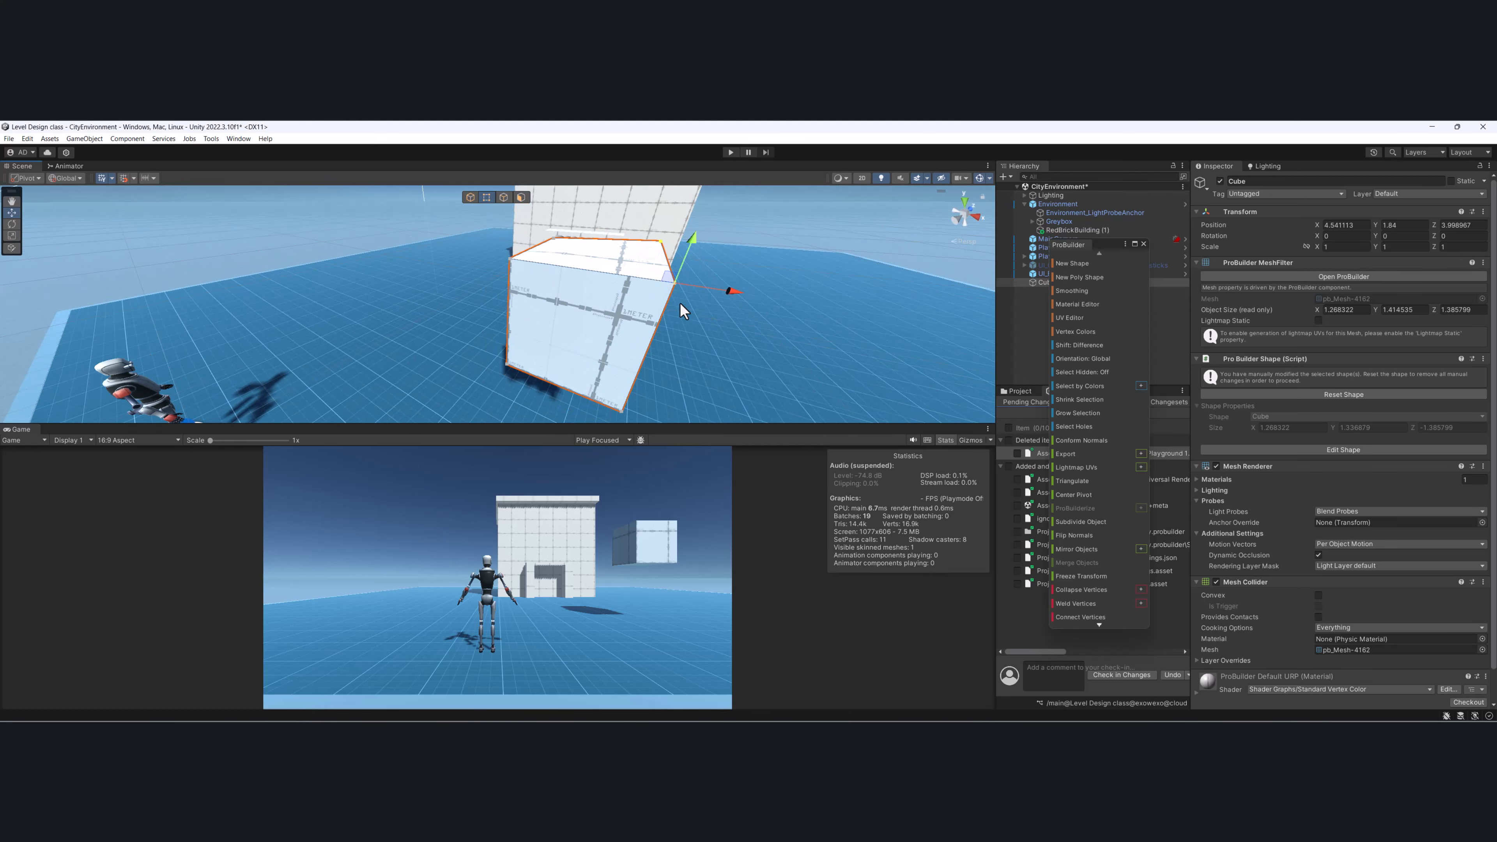
{"action": "left_click_drag", "start_coordinate": [648, 246], "coordinate": [608, 276], "text": "alt"}
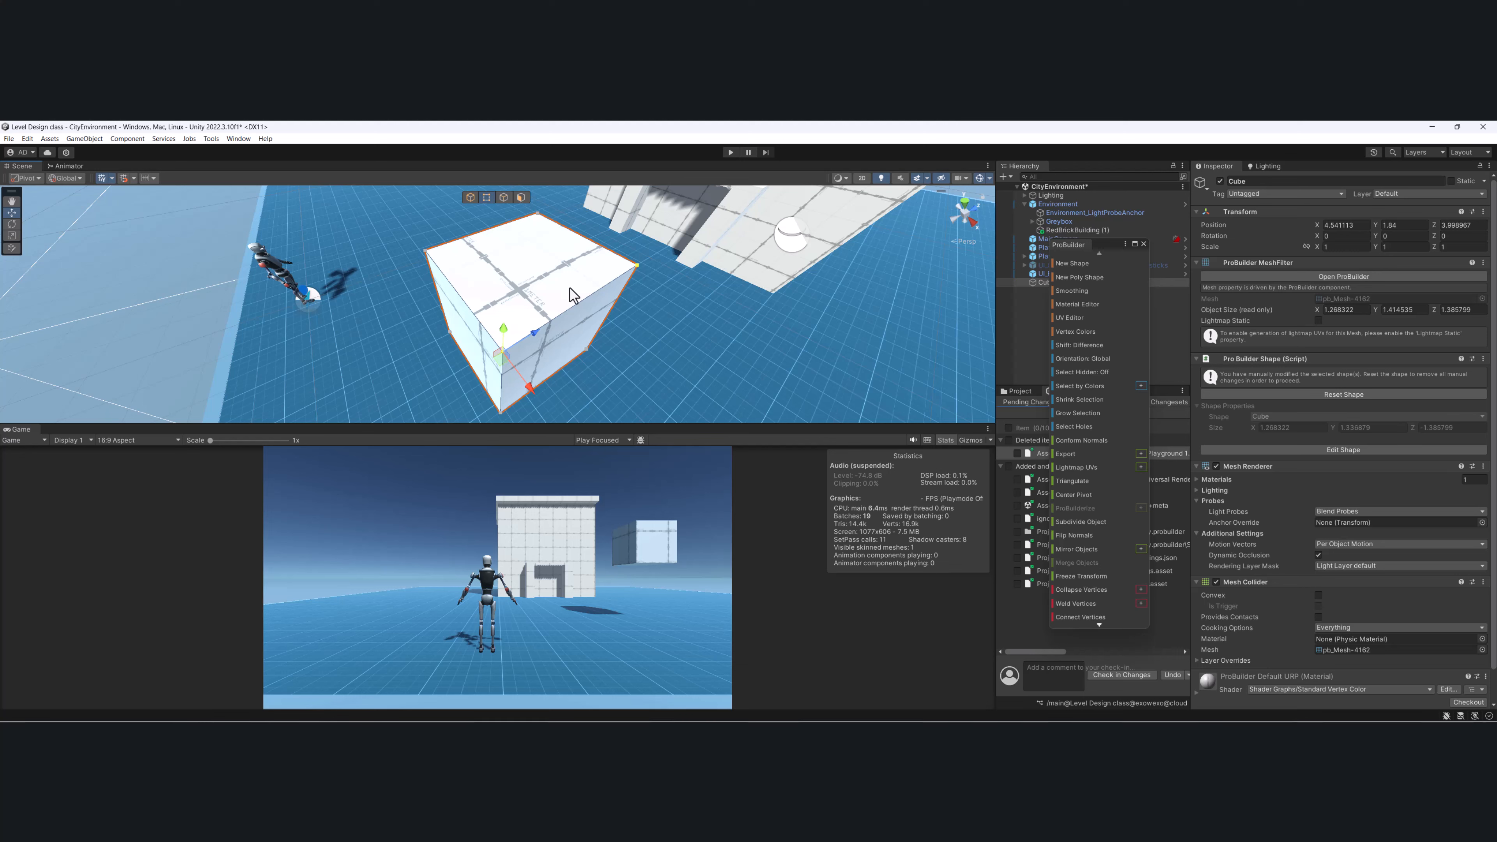
{"action": "left_click", "coordinate": [636, 293]}
{"action": "scroll", "coordinate": [638, 292], "scroll_direction": "down", "scroll_amount": 2}
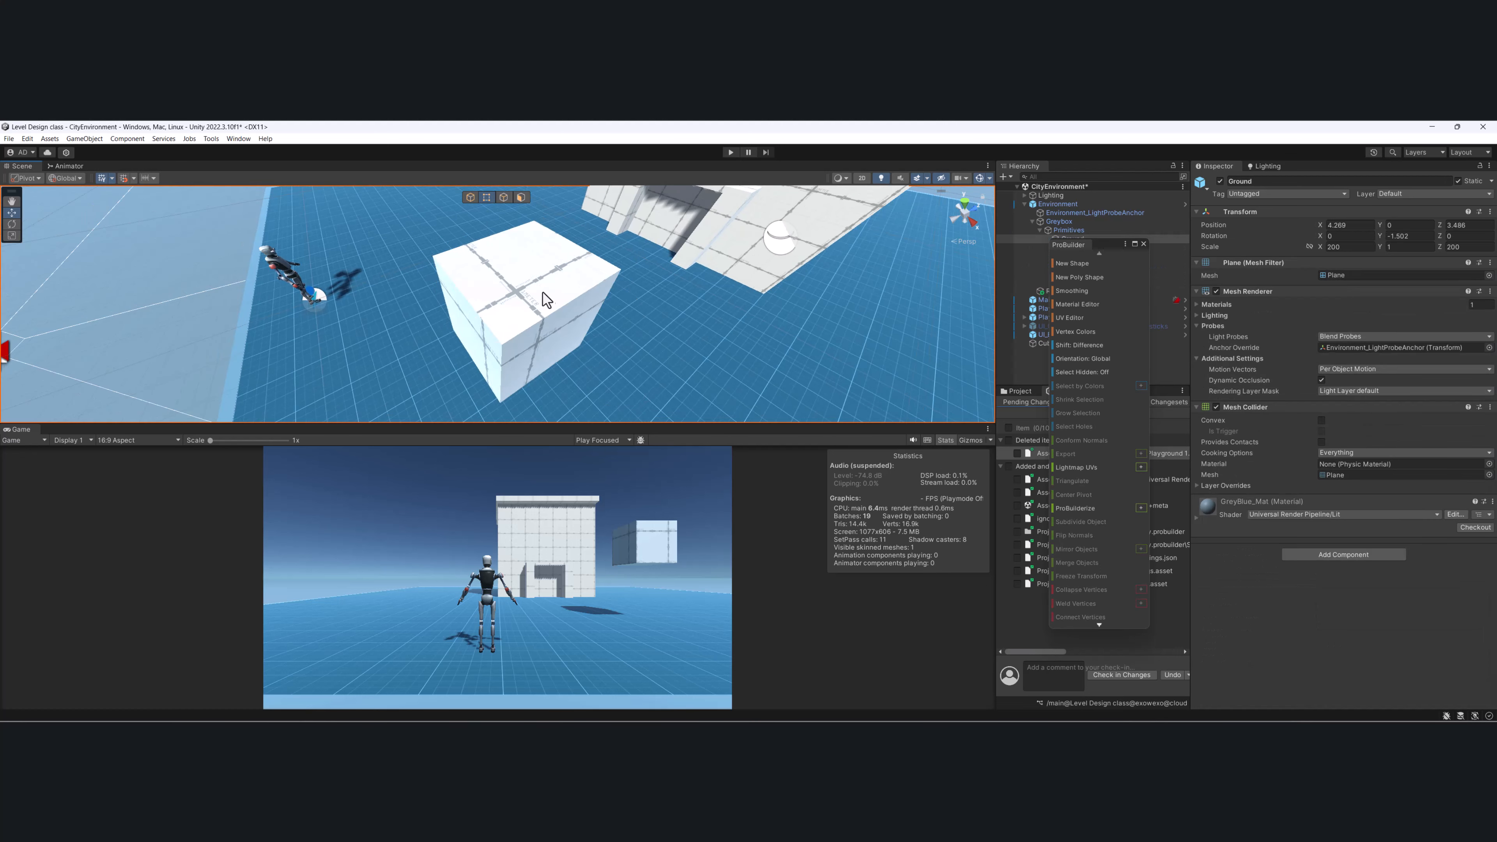
{"action": "left_click", "coordinate": [543, 291]}
{"action": "left_click_drag", "start_coordinate": [600, 314], "coordinate": [507, 301], "text": "alt"}
{"action": "left_click", "coordinate": [588, 288]}
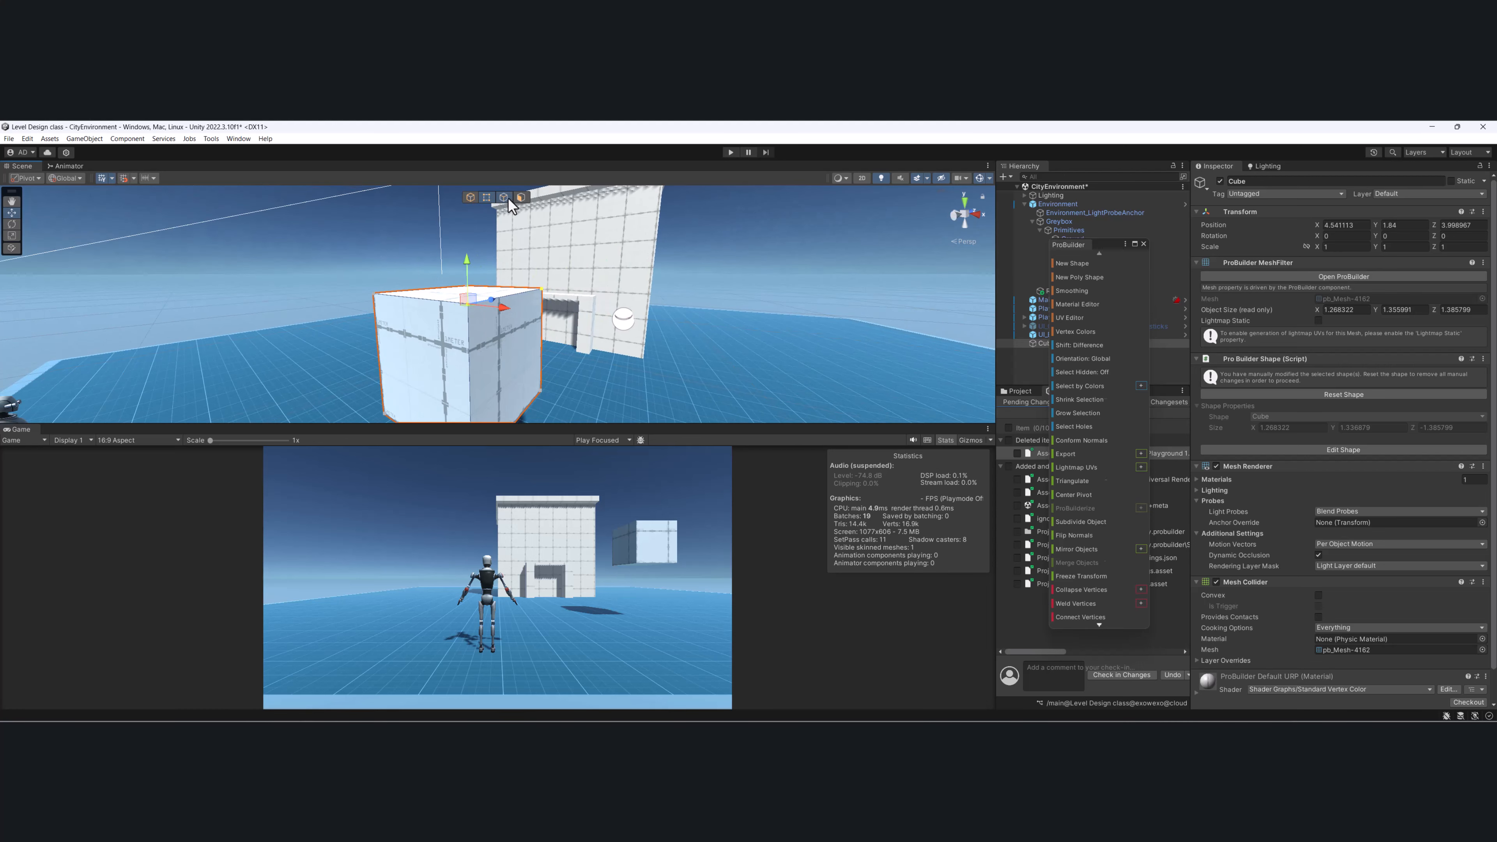
Try raising a top edge of the cube in edge selection mode until the mesh is about 1.56 high, and undo it.
{"action": "left_click", "coordinate": [504, 198]}
{"action": "left_click", "coordinate": [502, 288]}
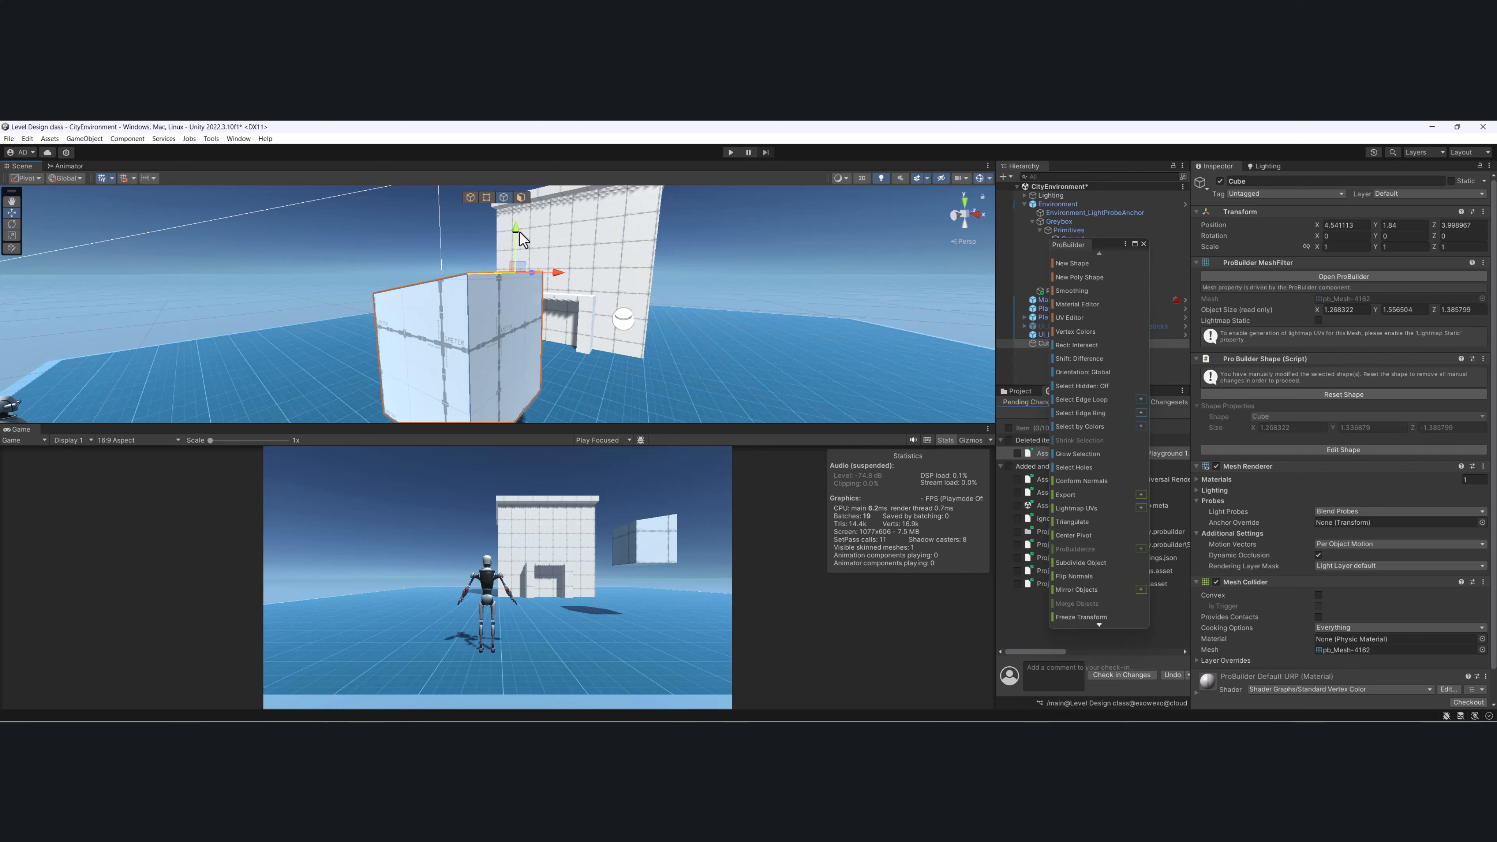
{"action": "left_click_drag", "start_coordinate": [517, 261], "coordinate": [536, 322], "text": "alt"}
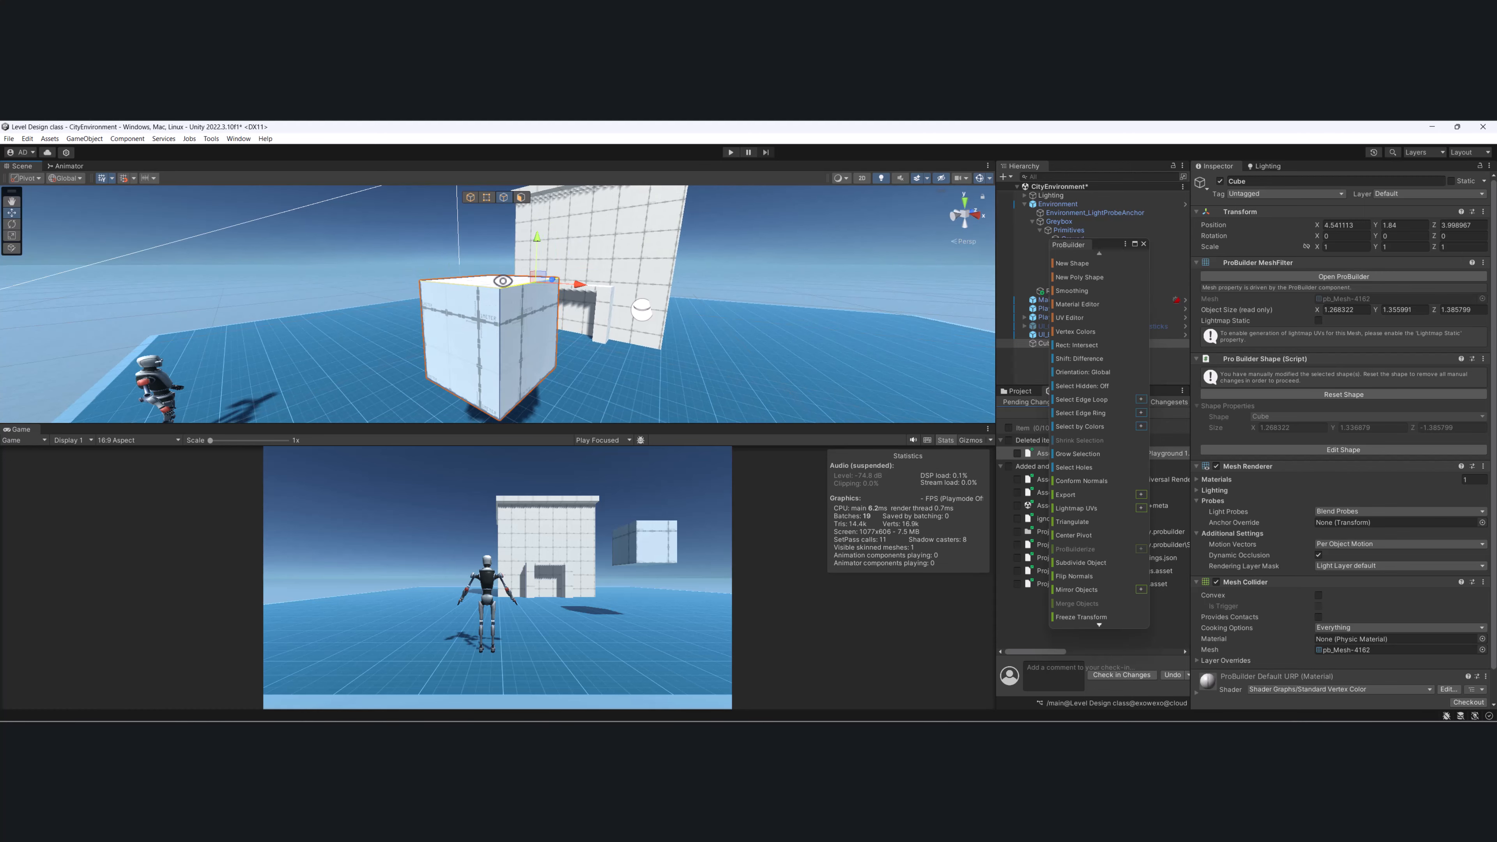
In face selection mode, select the cube's side face and pull it outward along X until the mesh is about 2.34 wide.
{"action": "left_click", "coordinate": [521, 197]}
{"action": "left_click", "coordinate": [533, 333]}
{"action": "left_click_drag", "start_coordinate": [579, 350], "coordinate": [582, 350]}
{"action": "scroll", "coordinate": [582, 350], "scroll_direction": "down", "scroll_amount": 1}
{"action": "middle_click_drag", "start_coordinate": [583, 350], "coordinate": [484, 315]}
{"action": "left_click_drag", "start_coordinate": [483, 316], "coordinate": [563, 318], "text": "alt"}
{"action": "scroll", "coordinate": [488, 292], "scroll_direction": "down", "scroll_amount": 1}
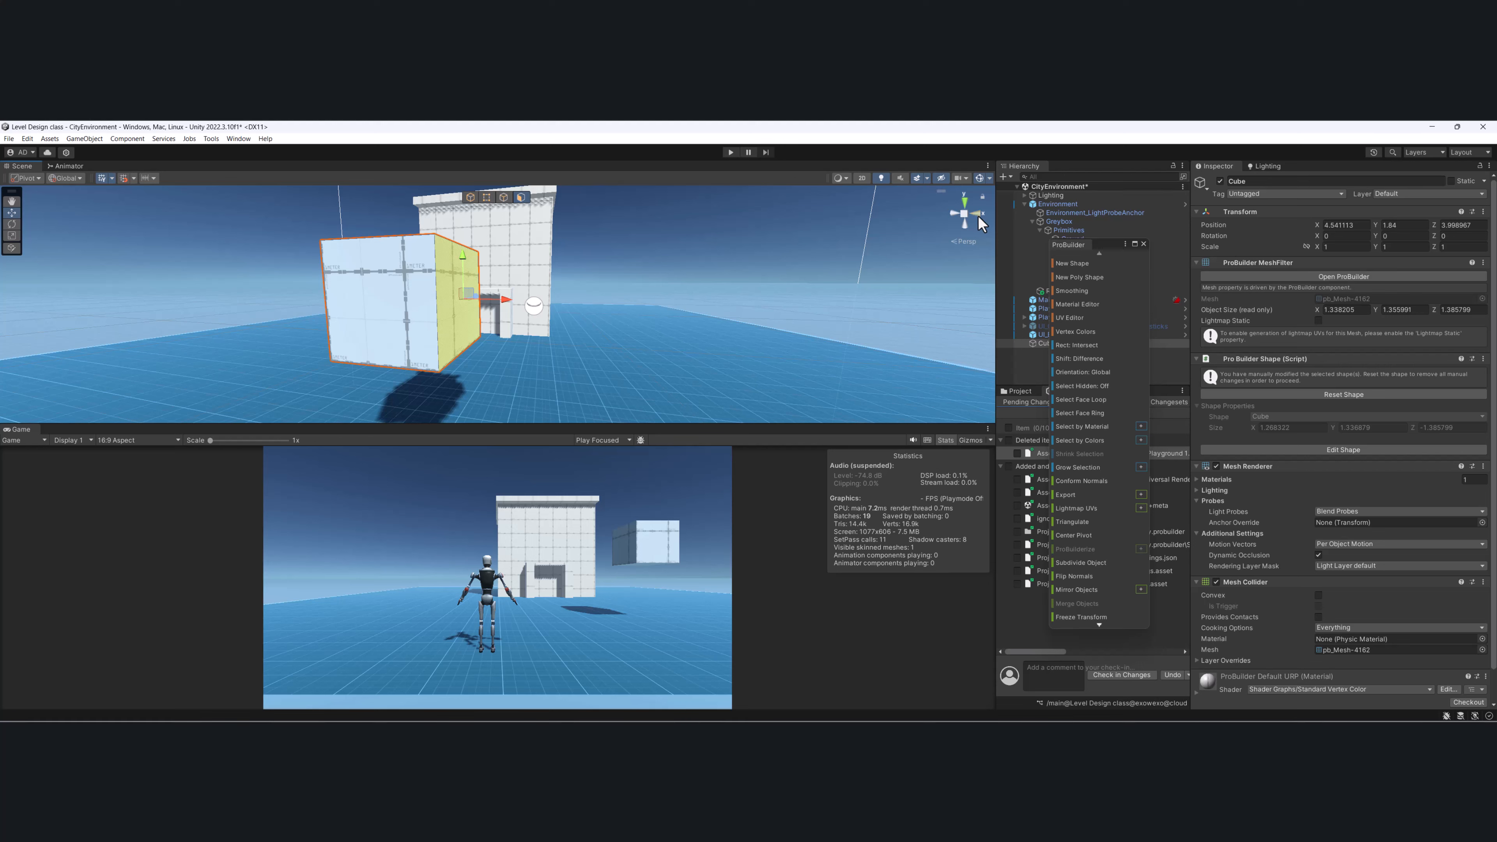
{"action": "left_click_drag", "start_coordinate": [504, 299], "coordinate": [587, 304]}
{"action": "scroll", "coordinate": [521, 290], "scroll_direction": "down", "scroll_amount": 5}
{"action": "left_click_drag", "start_coordinate": [491, 279], "coordinate": [479, 316], "text": "alt"}
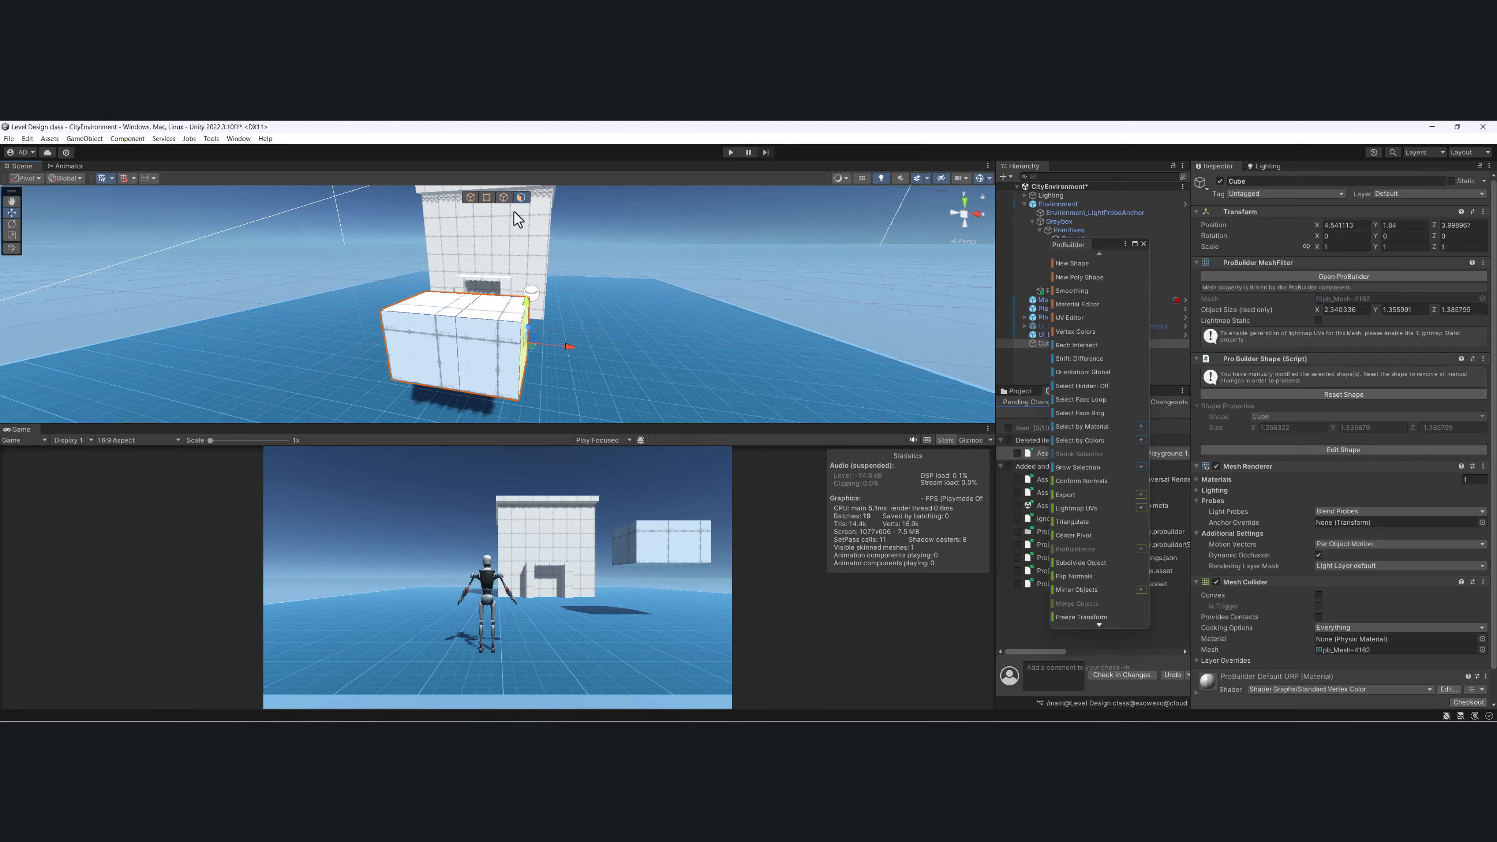
In edge selection mode, insert an edge loop down the middle of the cube's long front face.
{"action": "left_click", "coordinate": [504, 197]}
{"action": "scroll", "coordinate": [458, 342], "scroll_direction": "up", "scroll_amount": 1}
{"action": "middle_click_drag", "start_coordinate": [458, 341], "coordinate": [480, 329]}
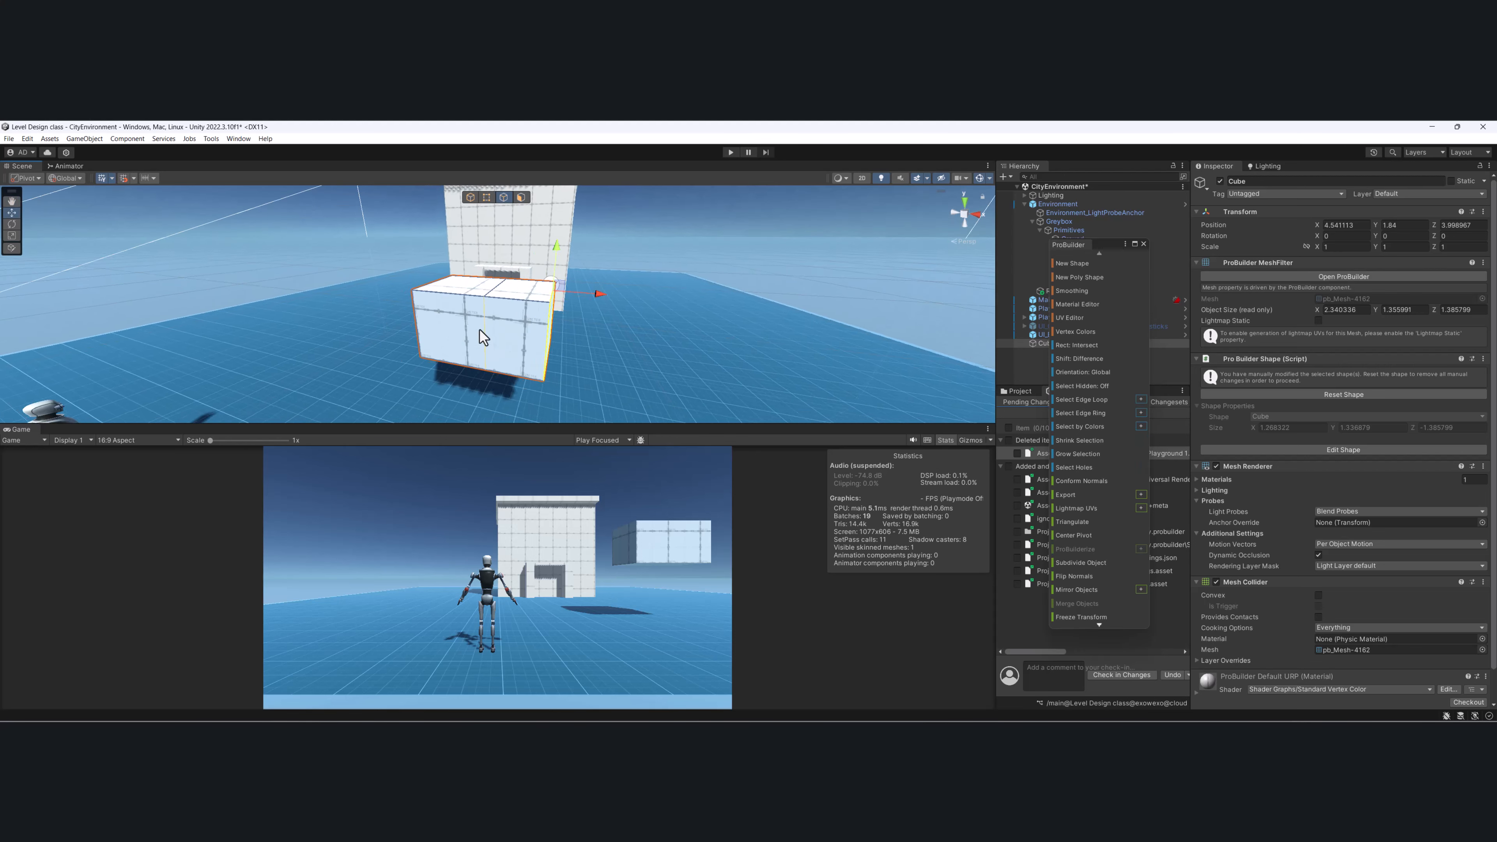
{"action": "scroll", "coordinate": [486, 330], "scroll_direction": "up", "scroll_amount": 1}
{"action": "left_click", "coordinate": [492, 332]}
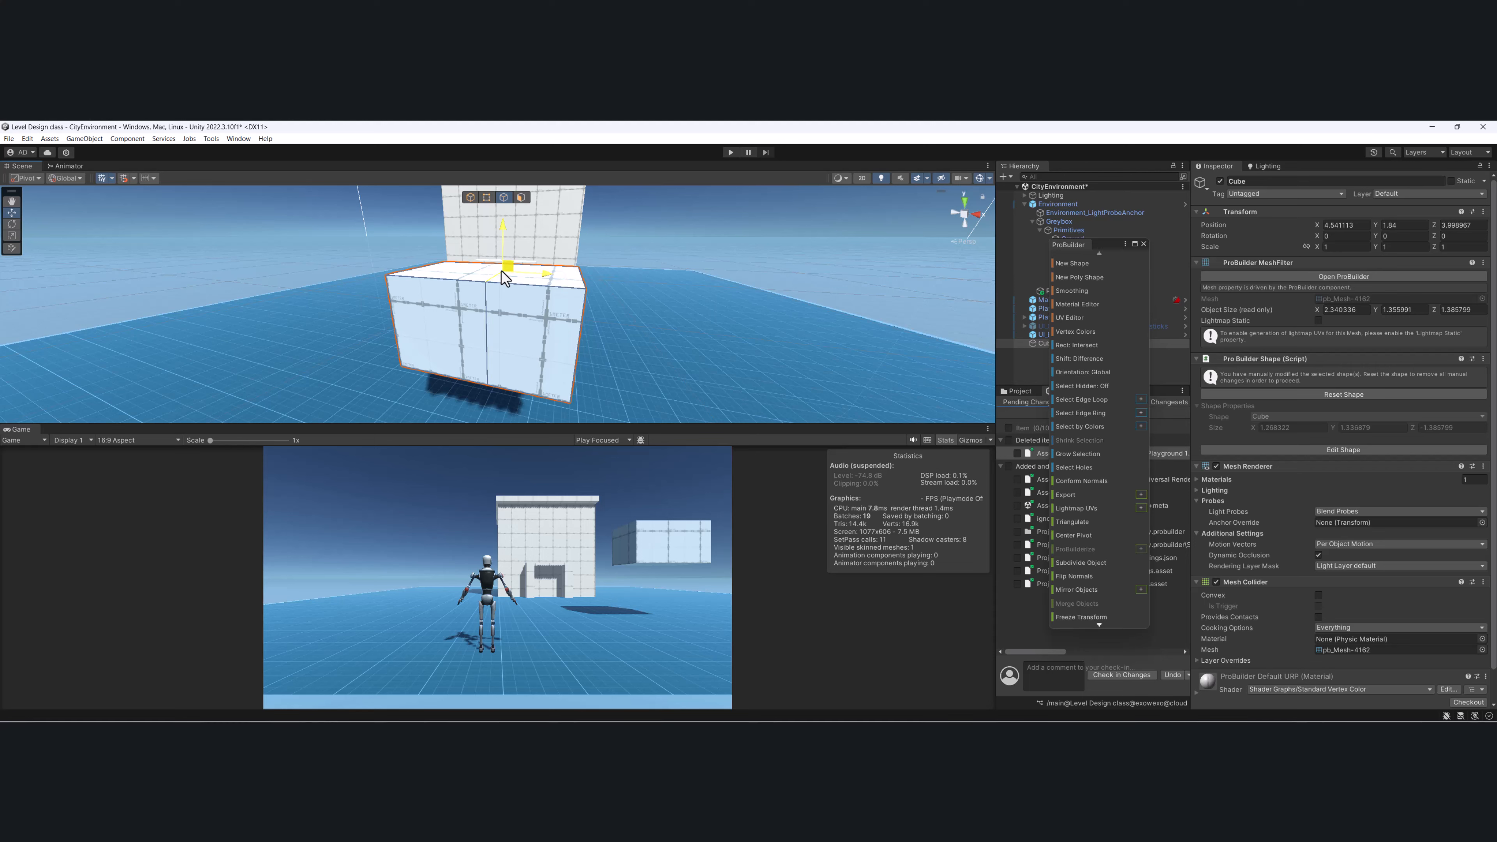
{"action": "left_click_drag", "start_coordinate": [500, 278], "coordinate": [520, 312], "text": "alt"}
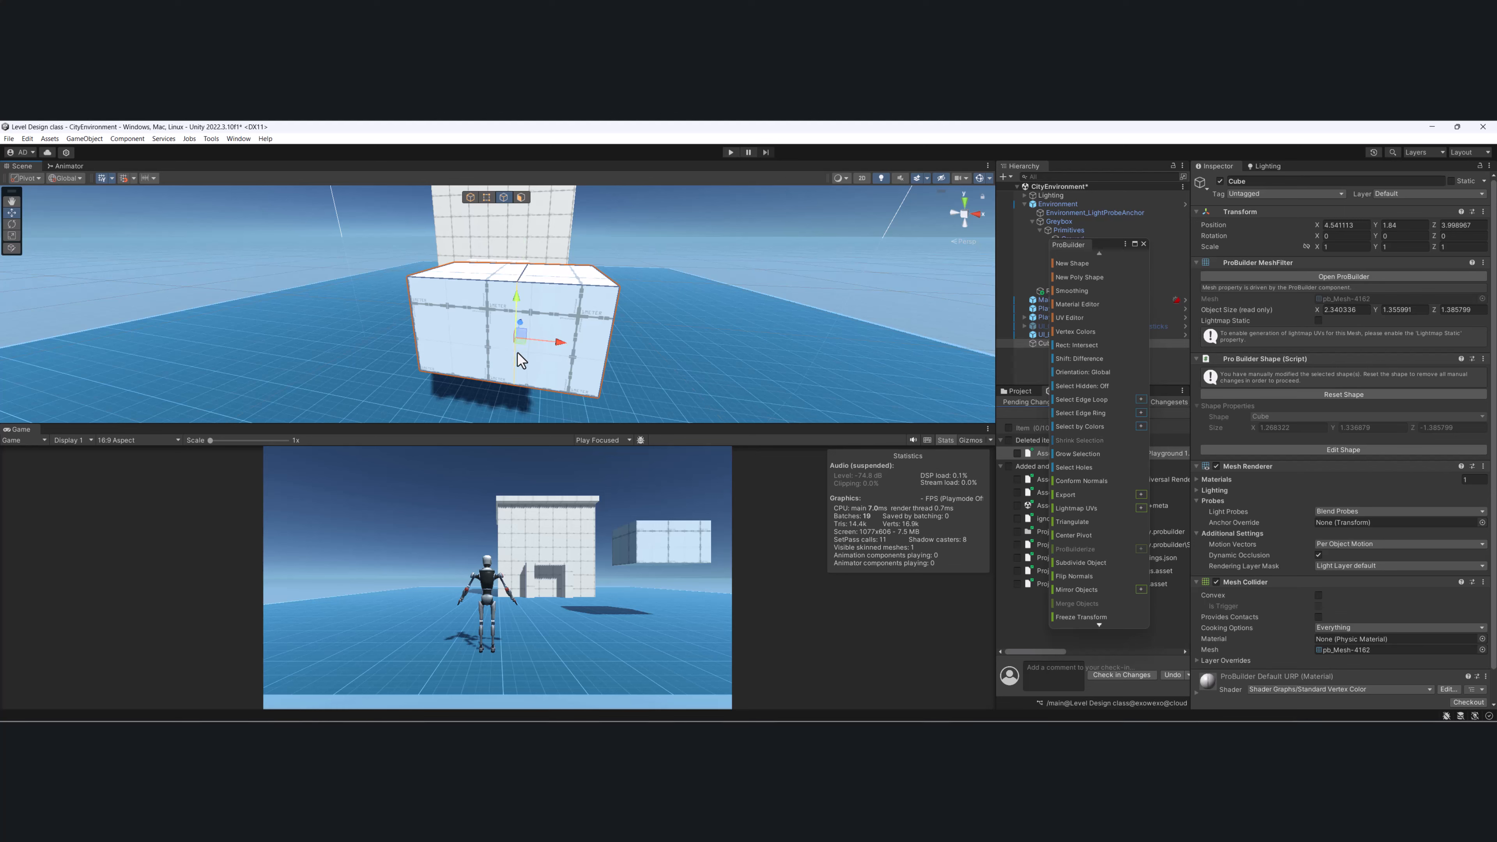
Select the cube's middle edge loop, try raising it until the mesh is about 1.86 high, and undo the move.
{"action": "double_click", "coordinate": [512, 366]}
{"action": "left_click_drag", "start_coordinate": [612, 365], "coordinate": [560, 212], "text": "alt"}
{"action": "scroll", "coordinate": [500, 306], "scroll_direction": "up", "scroll_amount": 1}
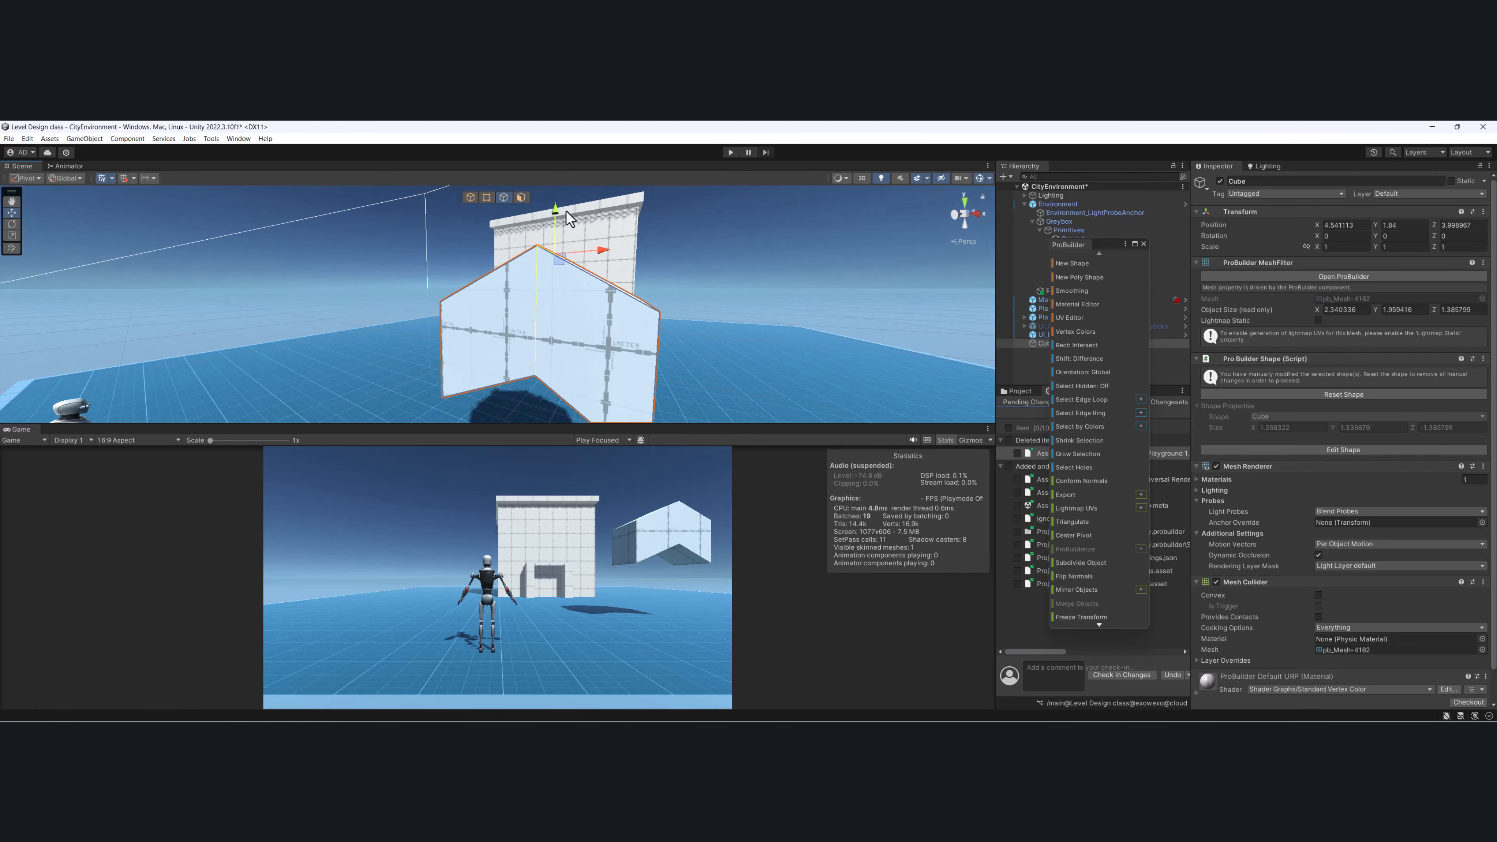
{"action": "scroll", "coordinate": [584, 283], "scroll_direction": "down", "scroll_amount": 1}
{"action": "left_click_drag", "start_coordinate": [599, 303], "coordinate": [678, 319], "text": "alt"}
{"action": "key", "text": "ctrl+z"}
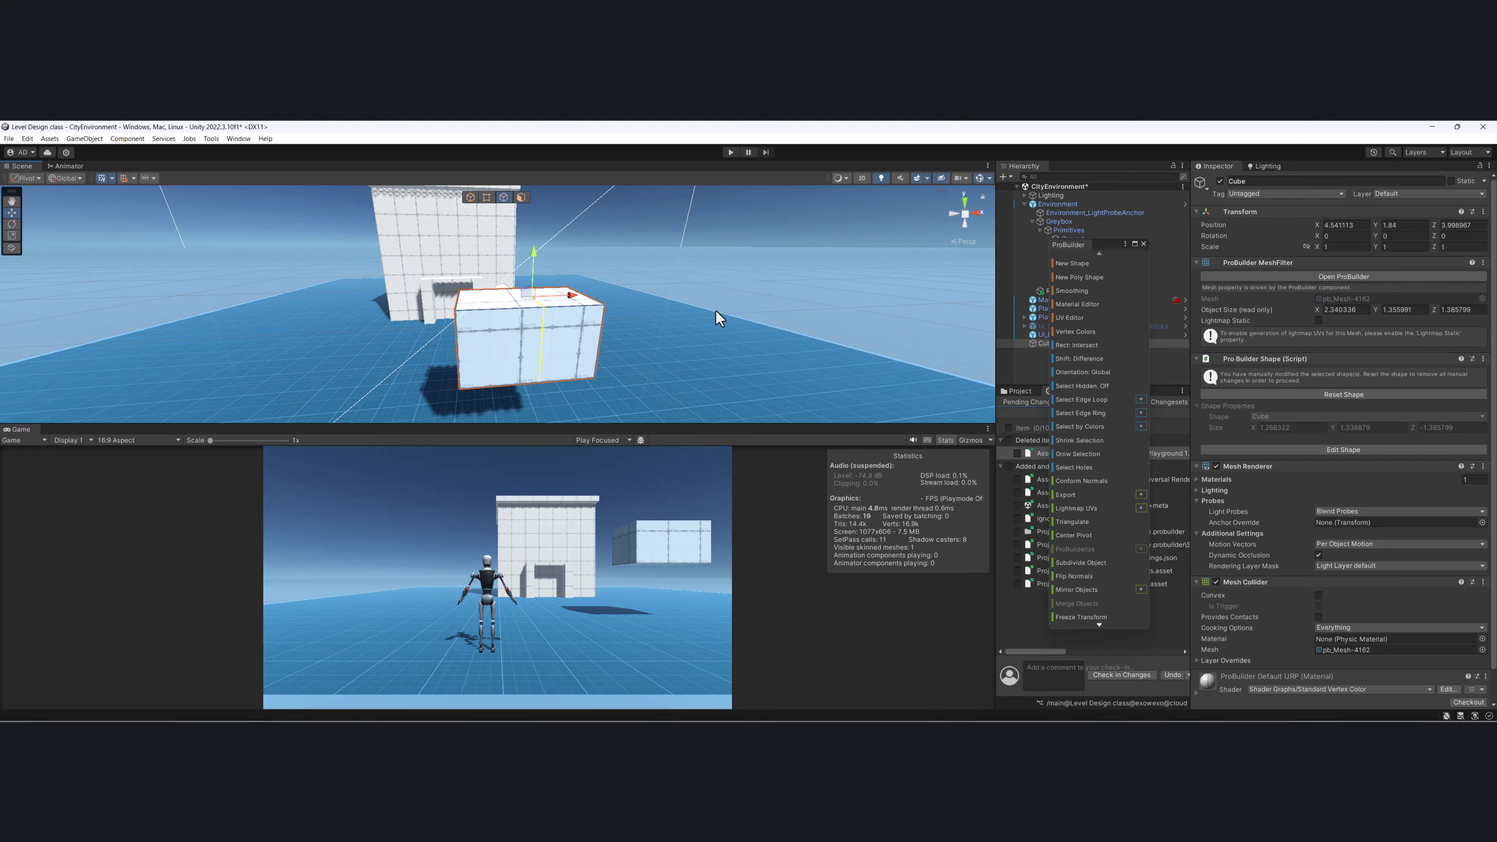
Switch to the browser and examine the "VFX Marvel 3D model meshes" image results, previewing the green CGTrader fighter model.
{"action": "key", "text": "alt+Tab"}
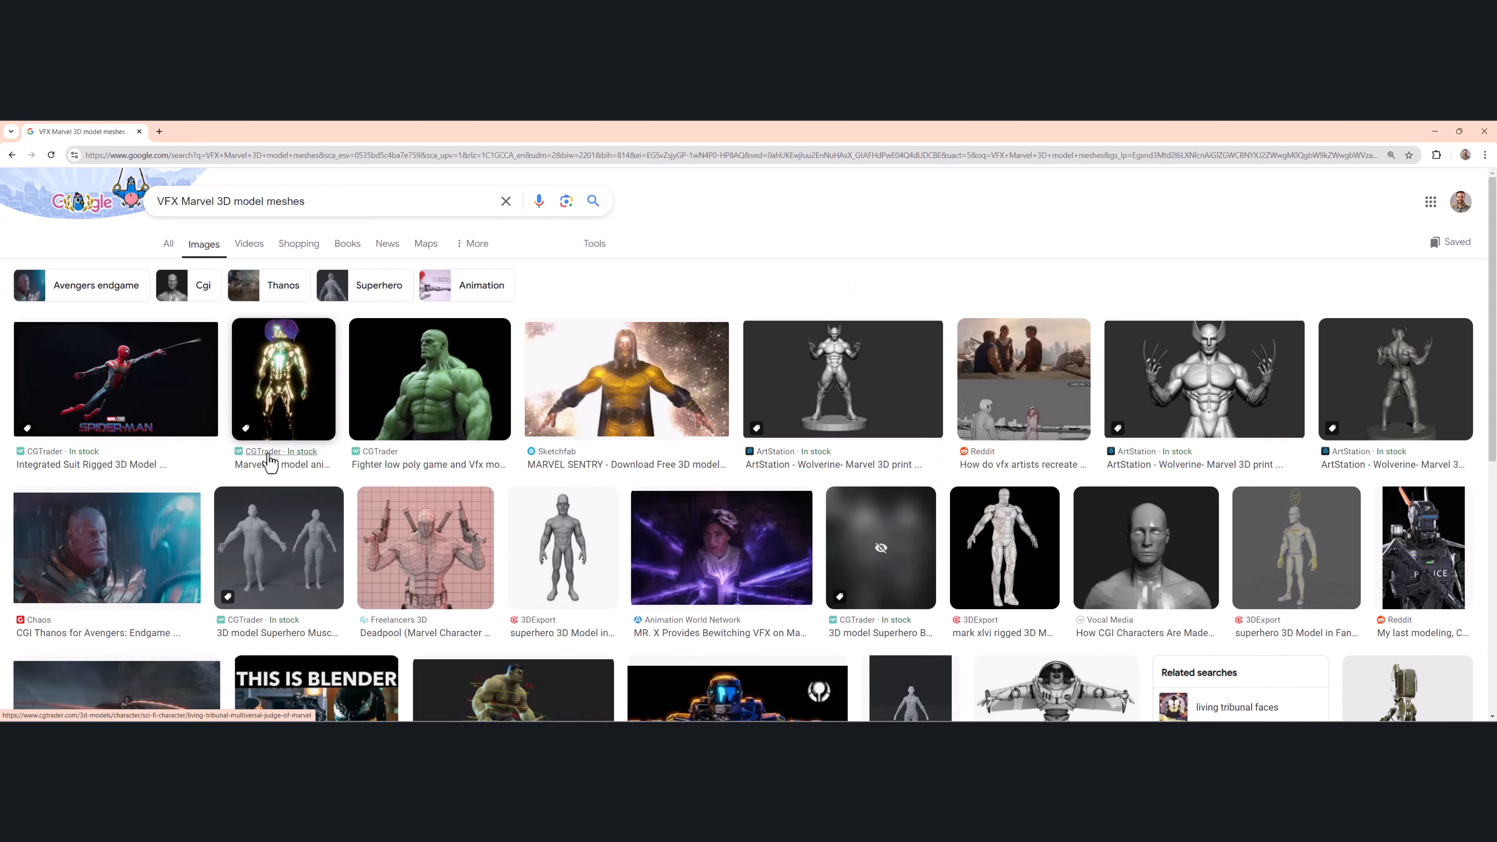
{"action": "scroll", "coordinate": [287, 462], "scroll_direction": "down", "scroll_amount": 3}
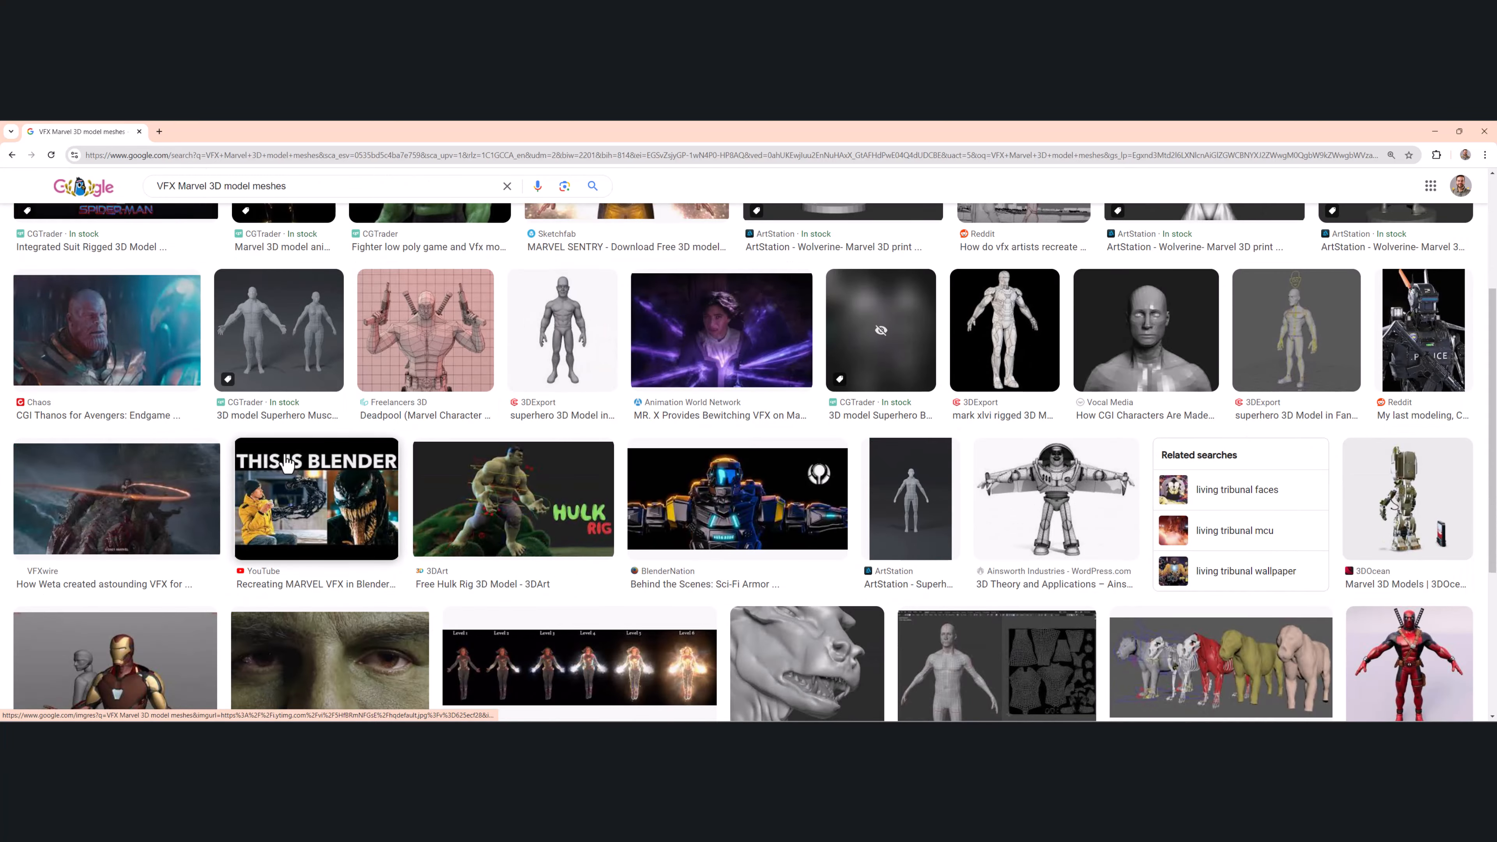
{"action": "scroll", "coordinate": [286, 463], "scroll_direction": "up", "scroll_amount": 3}
{"action": "left_click", "coordinate": [429, 330]}
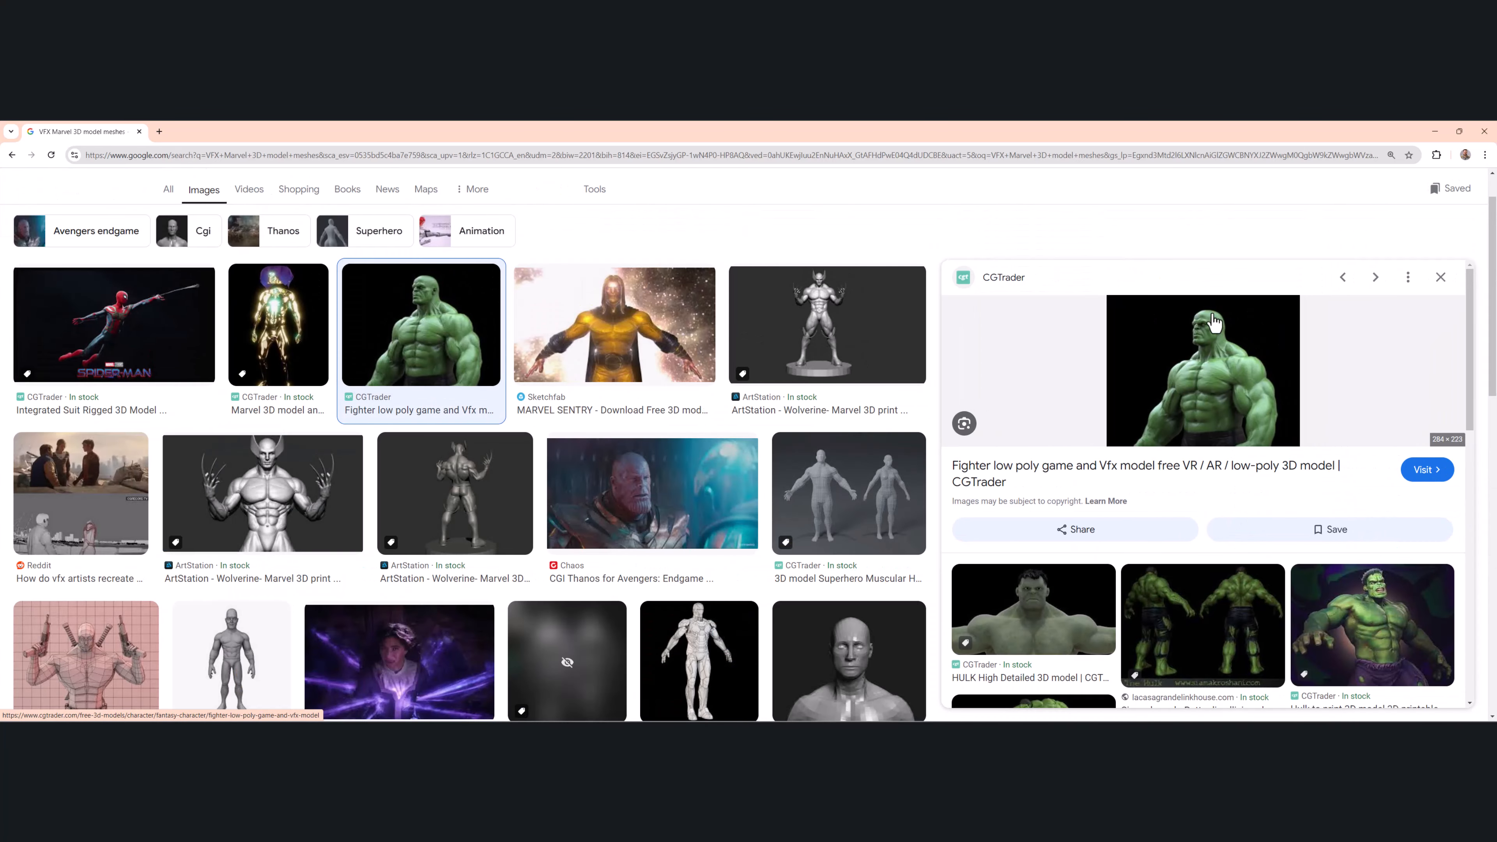
{"action": "scroll", "coordinate": [287, 429], "scroll_direction": "down", "scroll_amount": 3}
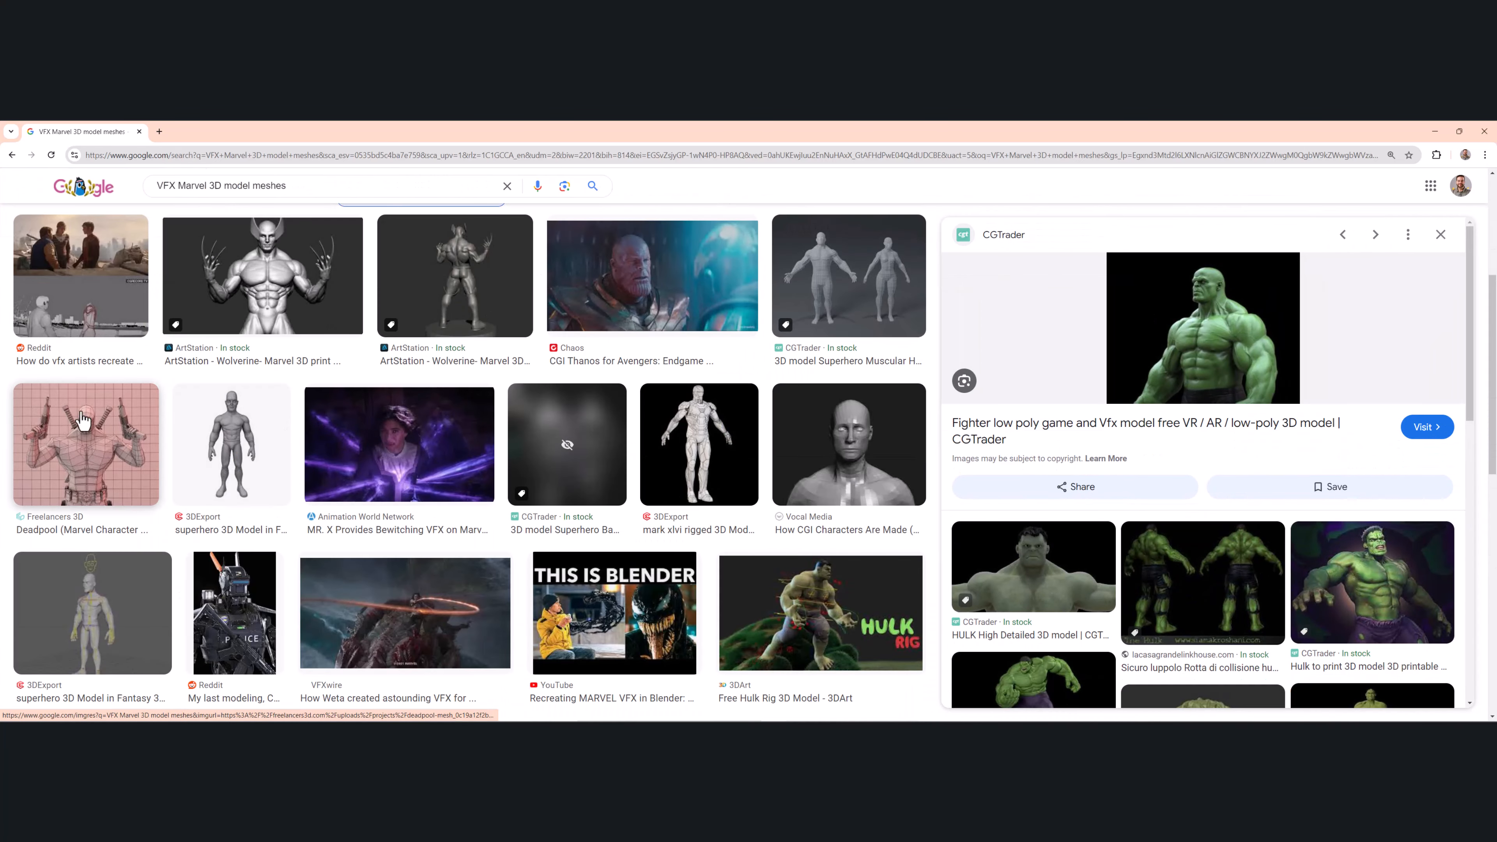
Return to the "VFX Marvel 3D models" image results and open the 'Avengers: Endgame' VFX breakdowns article, enlarging its wireframe image.
{"action": "key", "text": "alt+Left"}
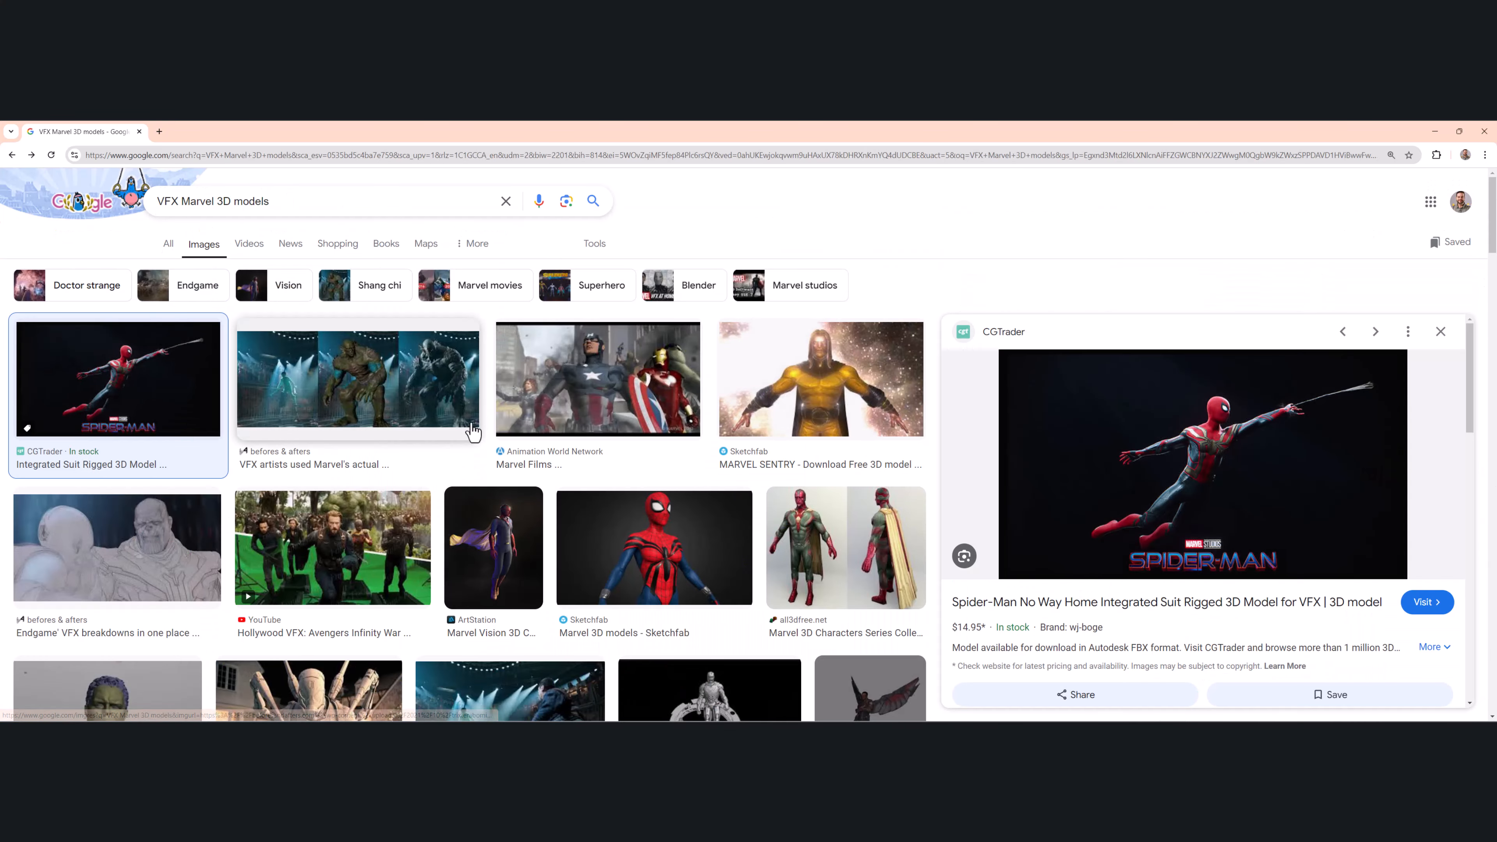
{"action": "left_click", "coordinate": [120, 536]}
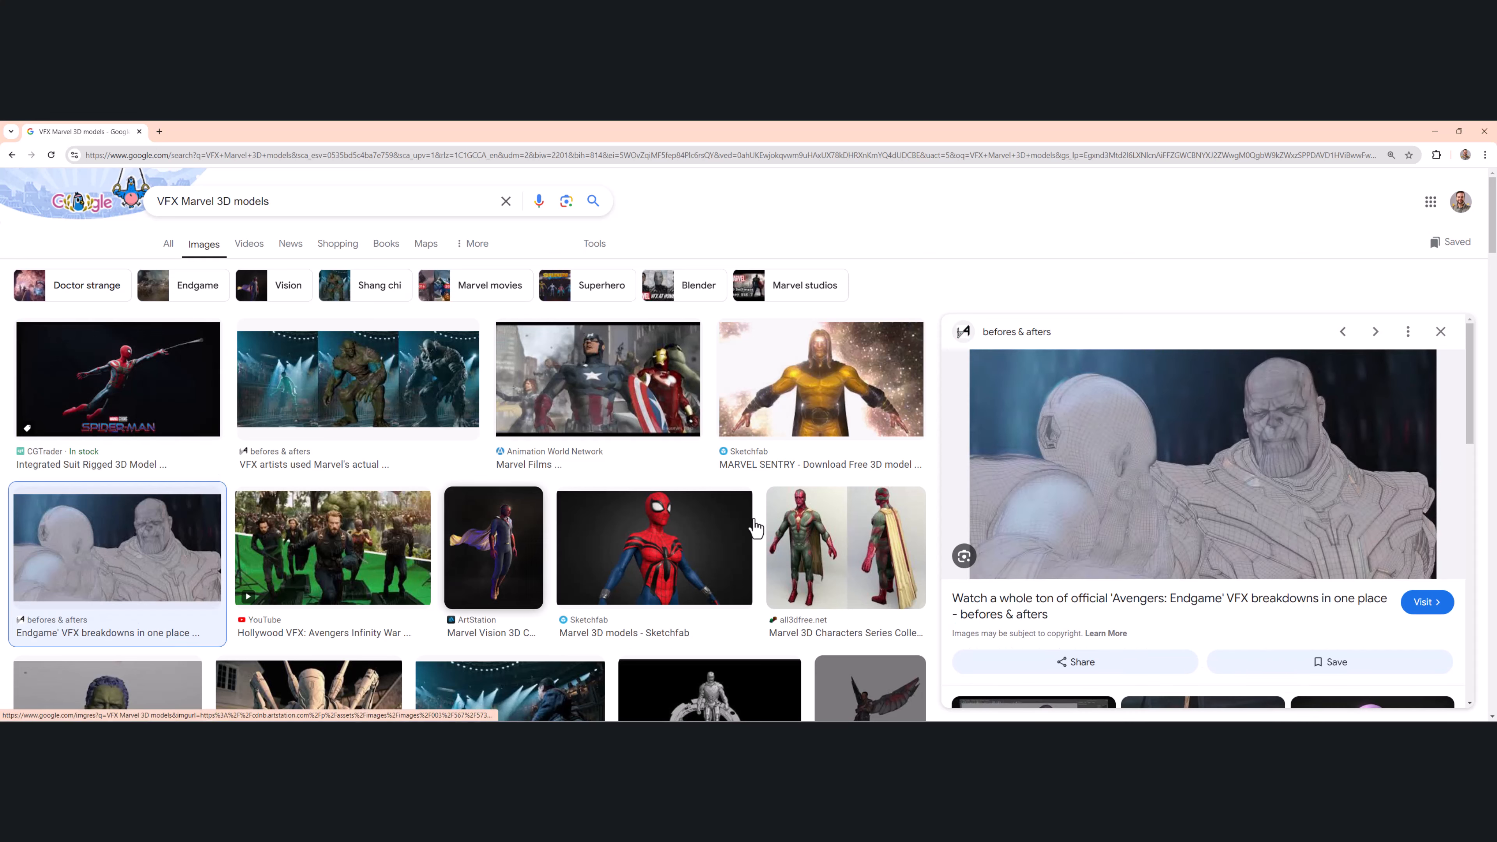
{"action": "left_click", "coordinate": [1233, 470]}
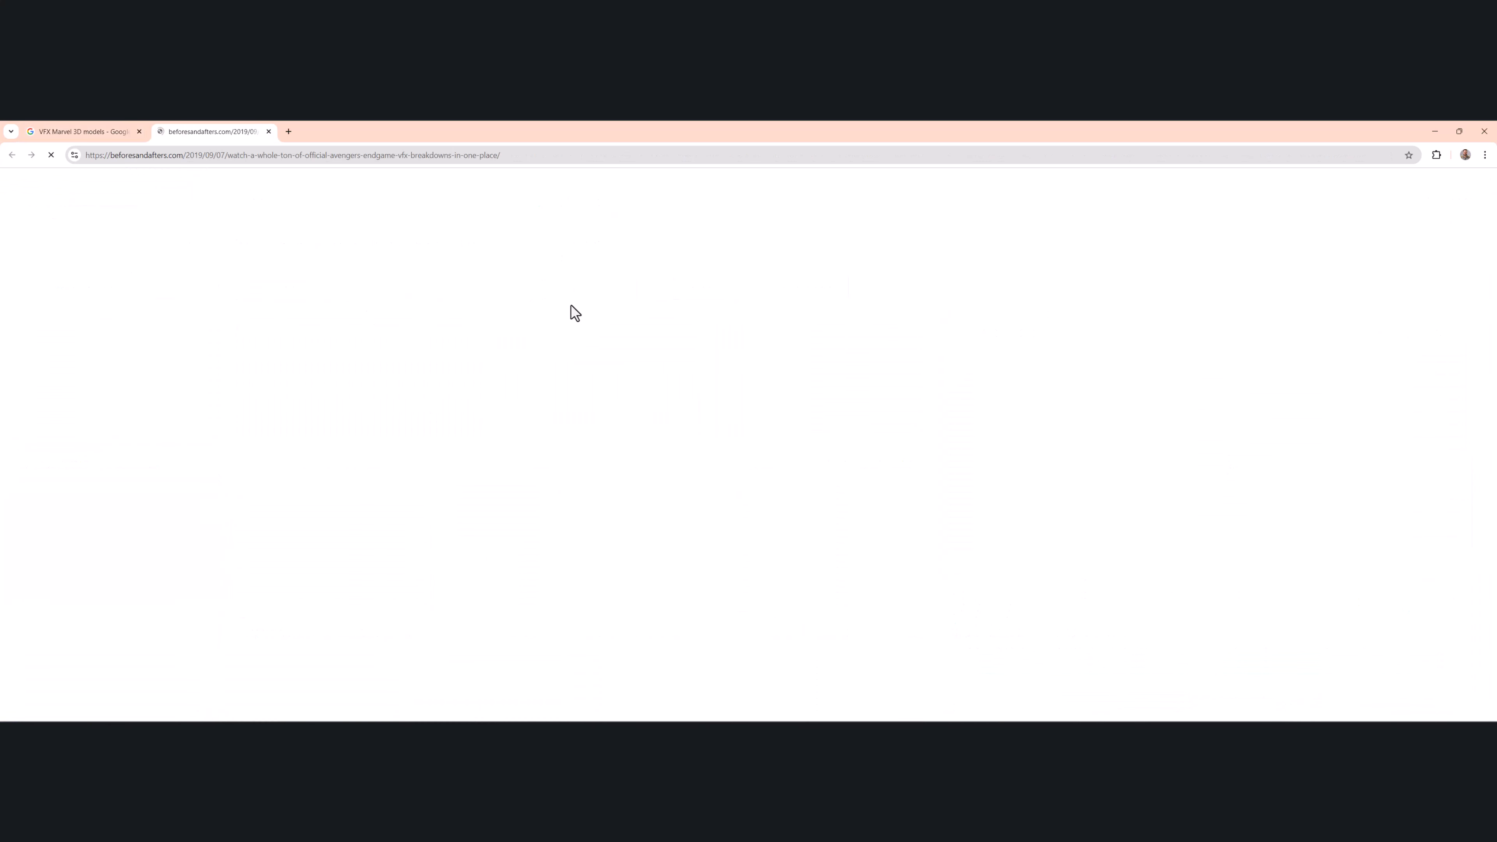
{"action": "scroll", "coordinate": [671, 409], "scroll_direction": "down", "scroll_amount": 1}
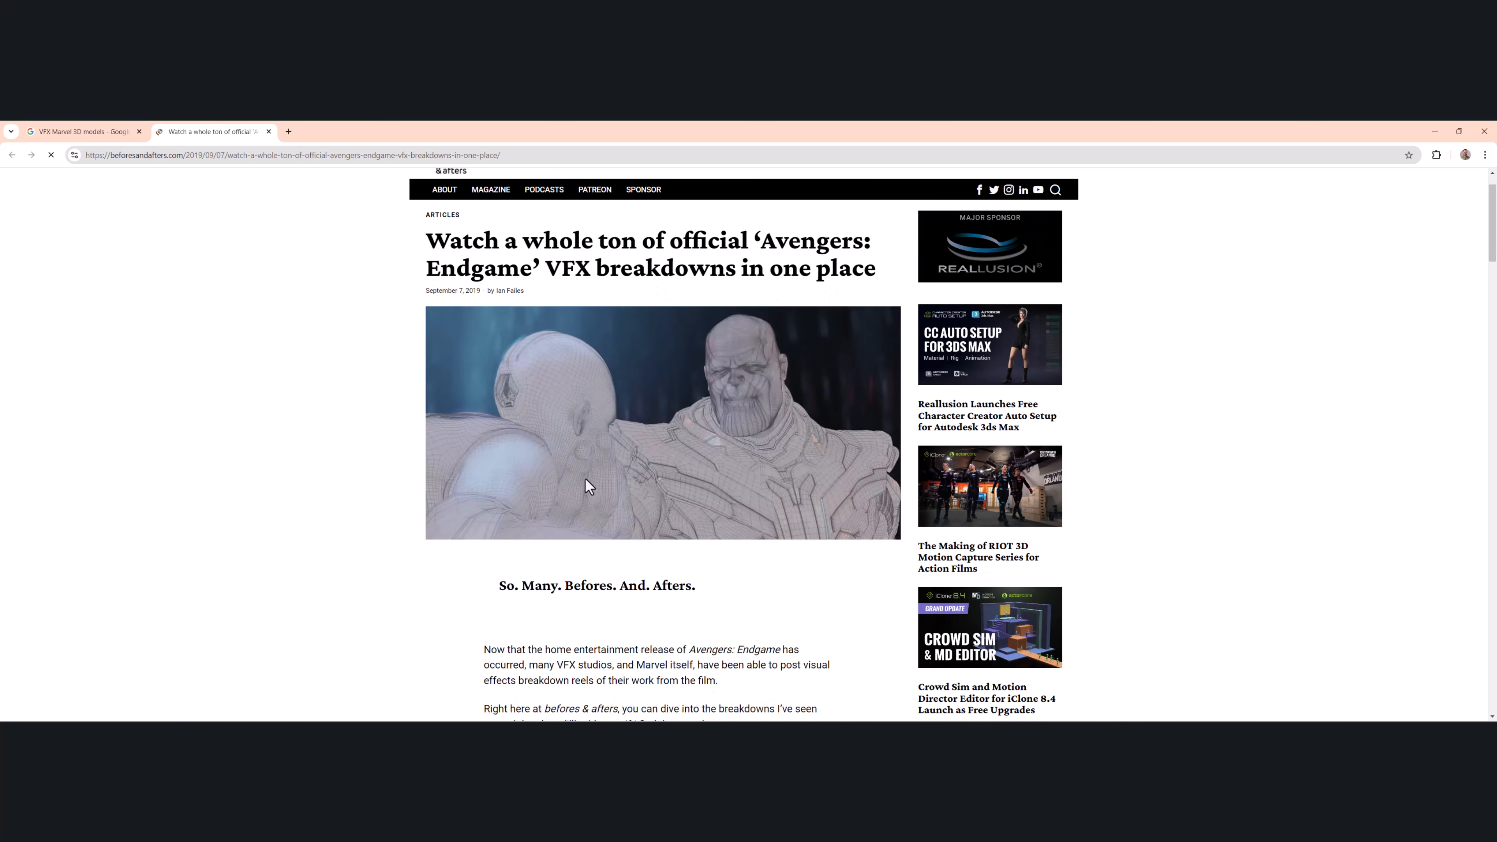
{"action": "scroll", "coordinate": [701, 411], "scroll_direction": "up", "scroll_amount": 3, "text": "ctrl"}
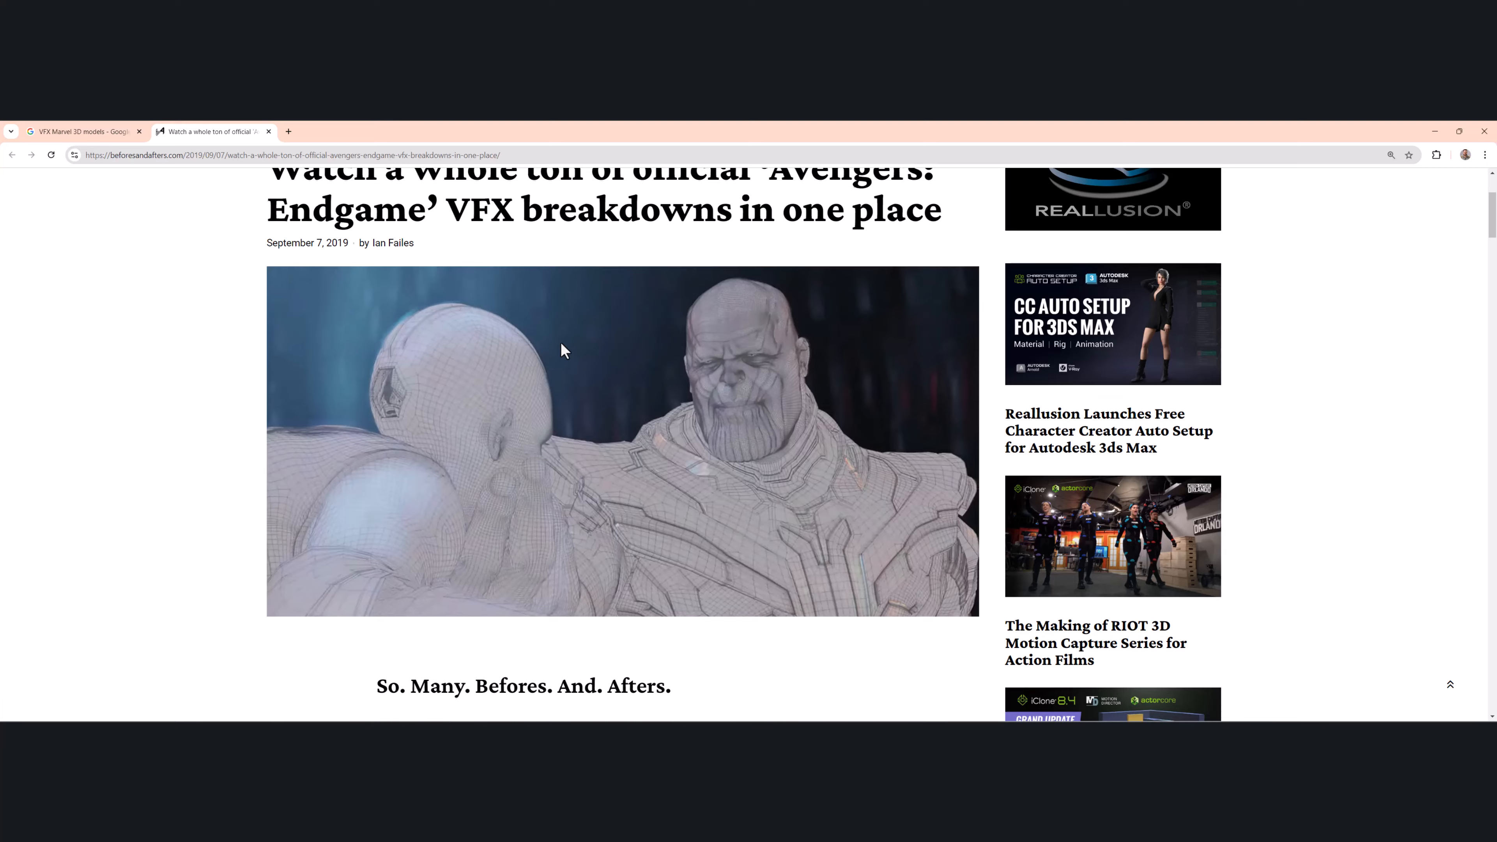
Find the article's first embedded "Avengers: Endgame" making-of video, featuring Hulk, and play it muted.
{"action": "scroll", "coordinate": [561, 344], "scroll_direction": "down", "scroll_amount": 12}
{"action": "scroll", "coordinate": [568, 357], "scroll_direction": "down", "scroll_amount": 2}
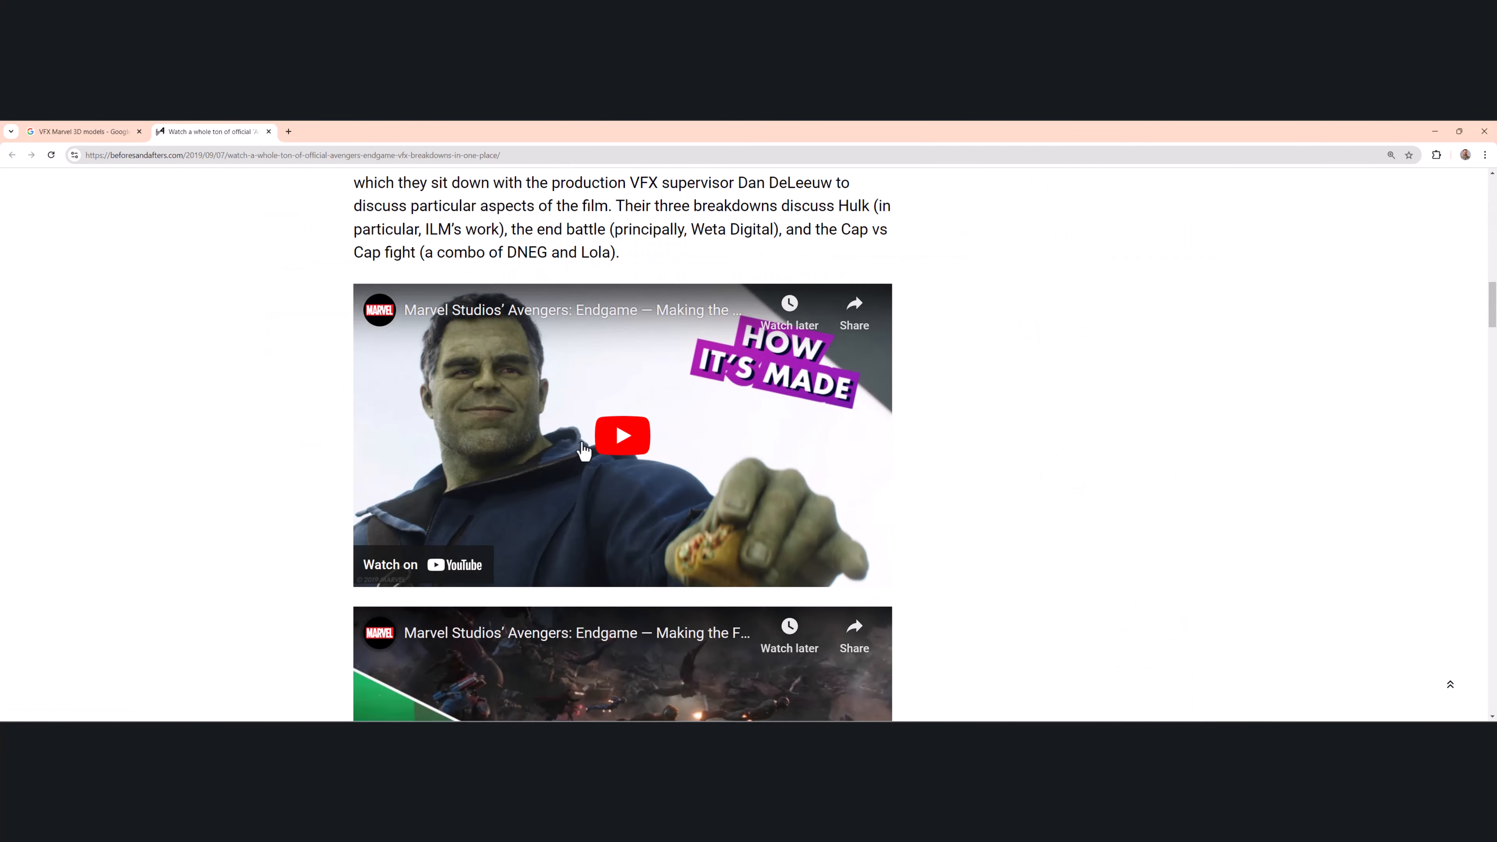
{"action": "left_click", "coordinate": [622, 424]}
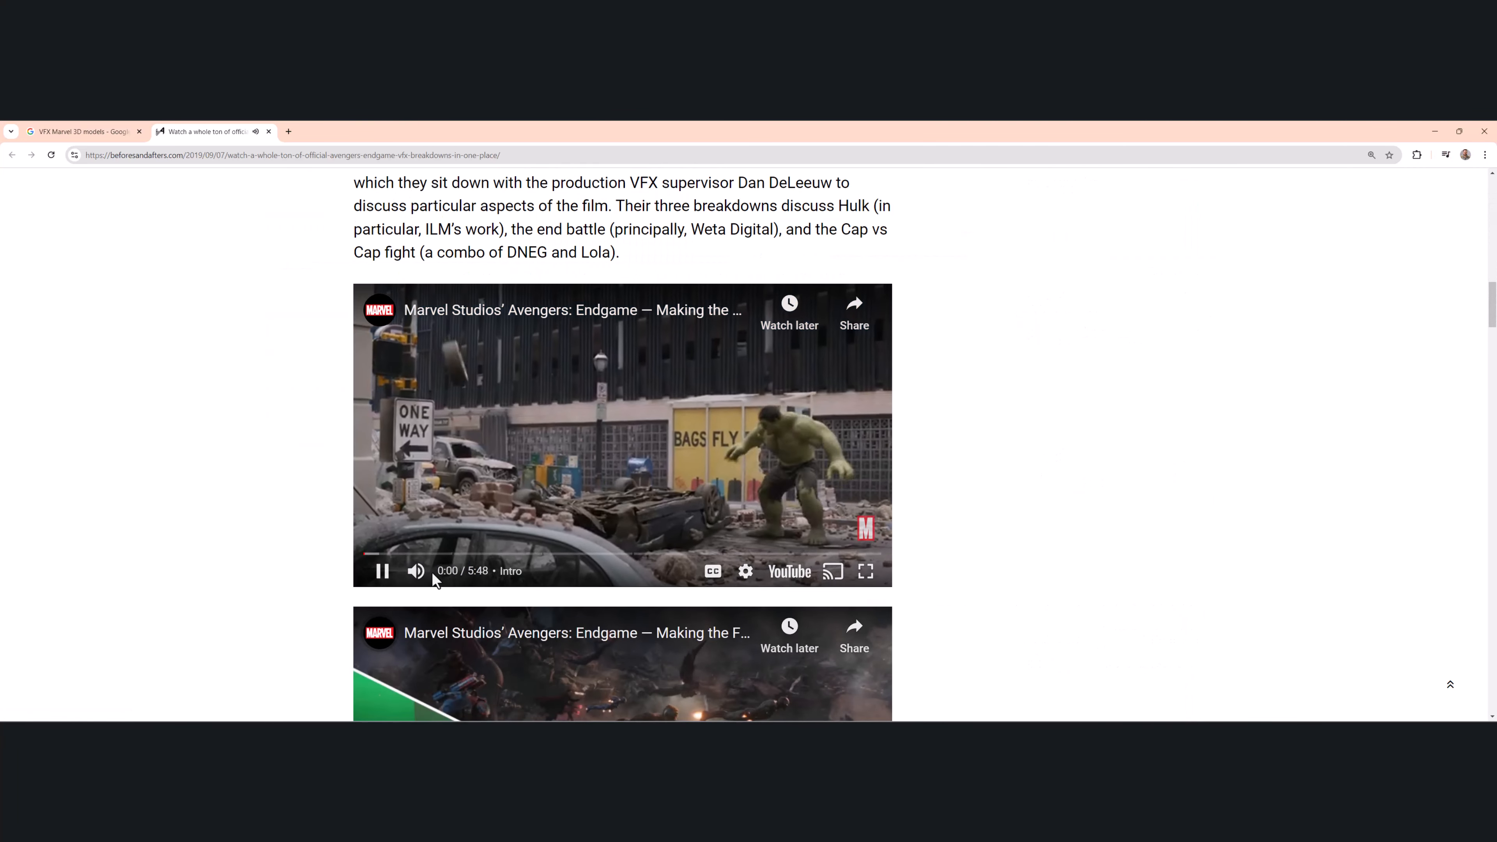
{"action": "left_click", "coordinate": [421, 571]}
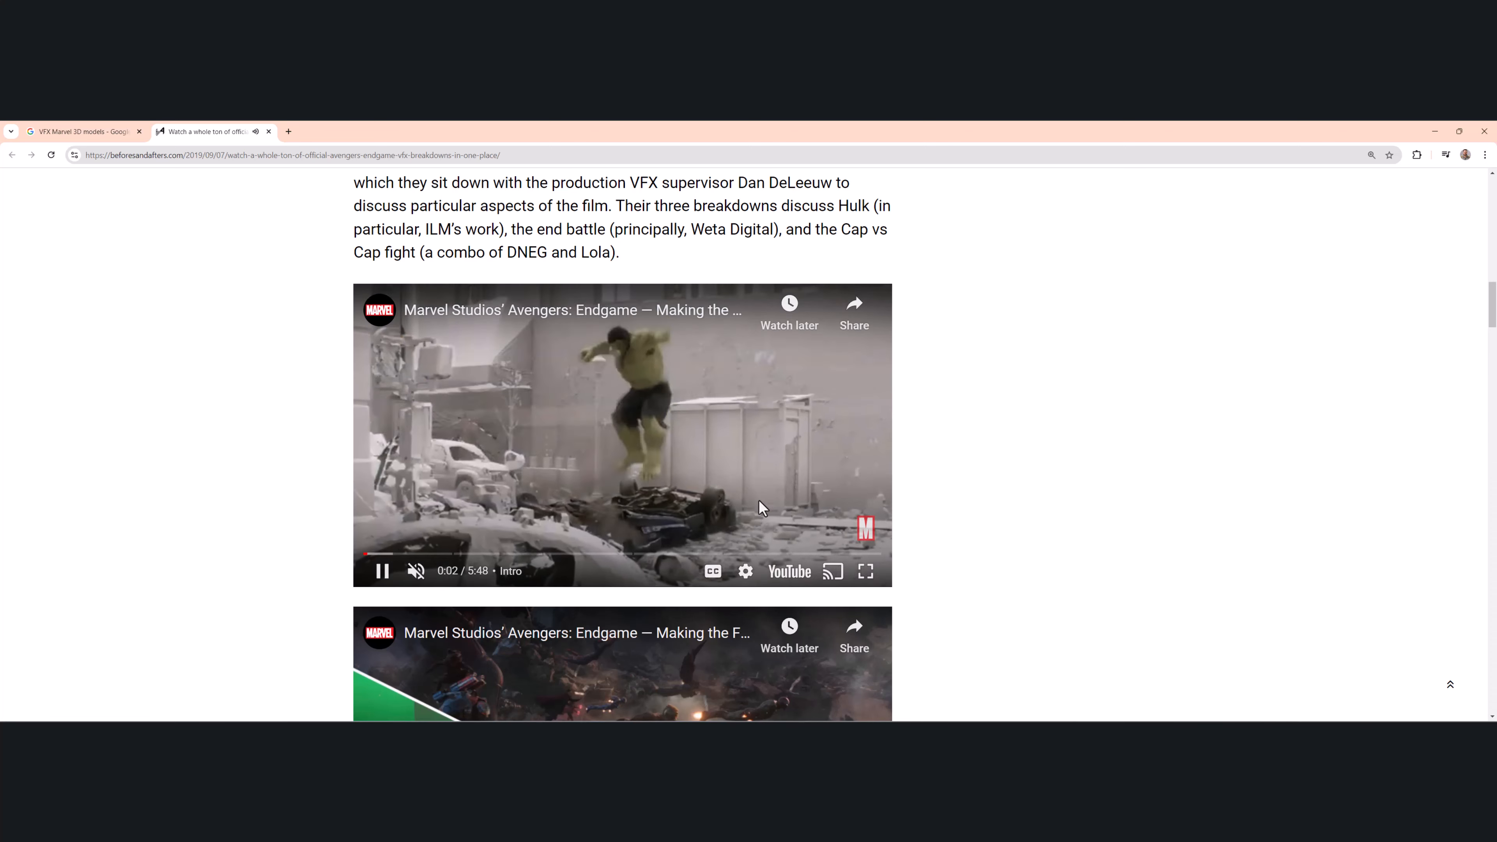
{"action": "left_click", "coordinate": [582, 446]}
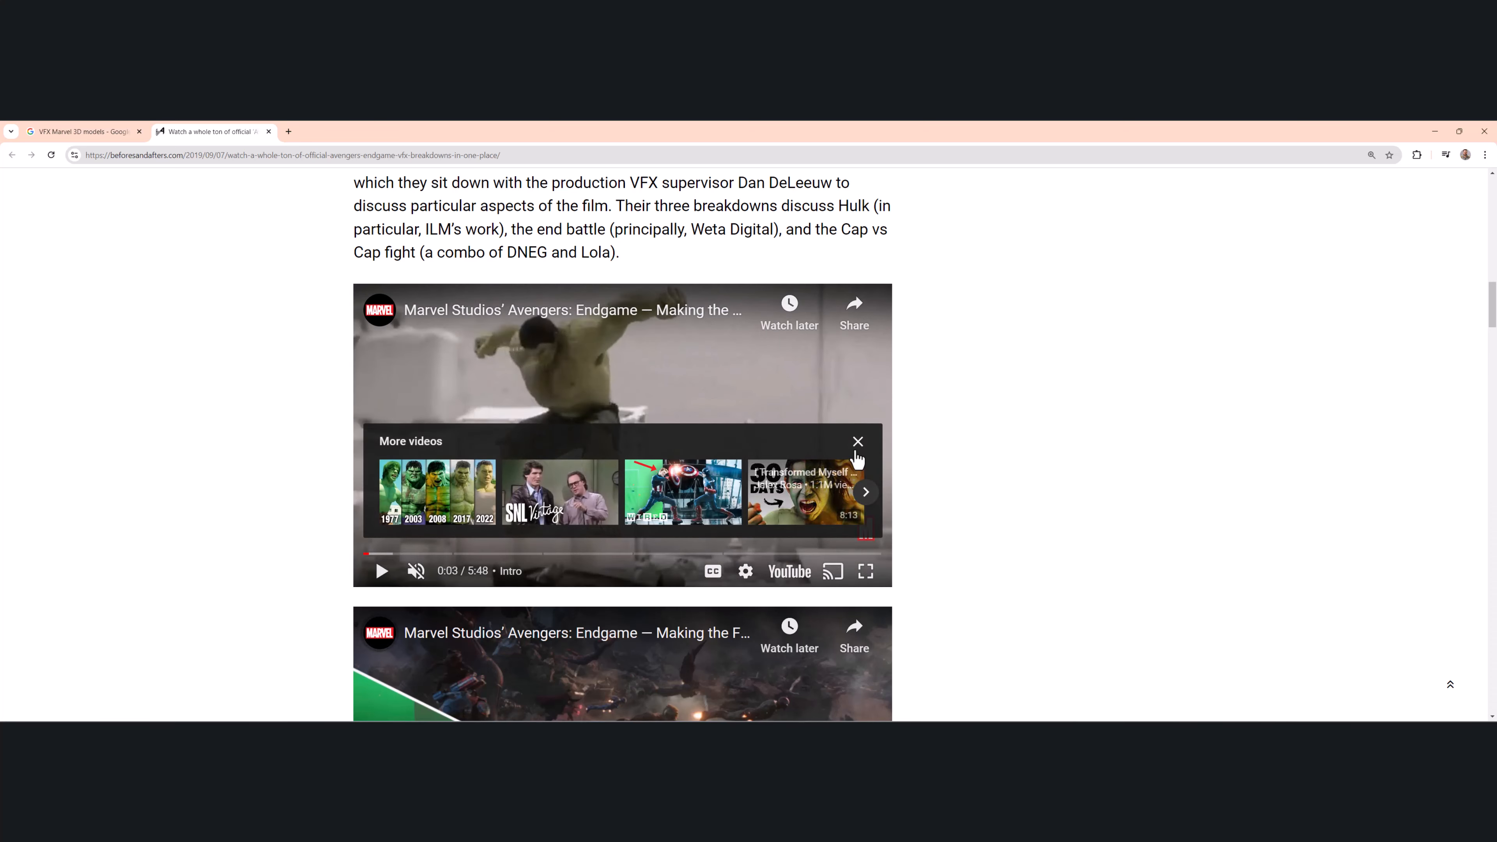
{"action": "left_click", "coordinate": [841, 384]}
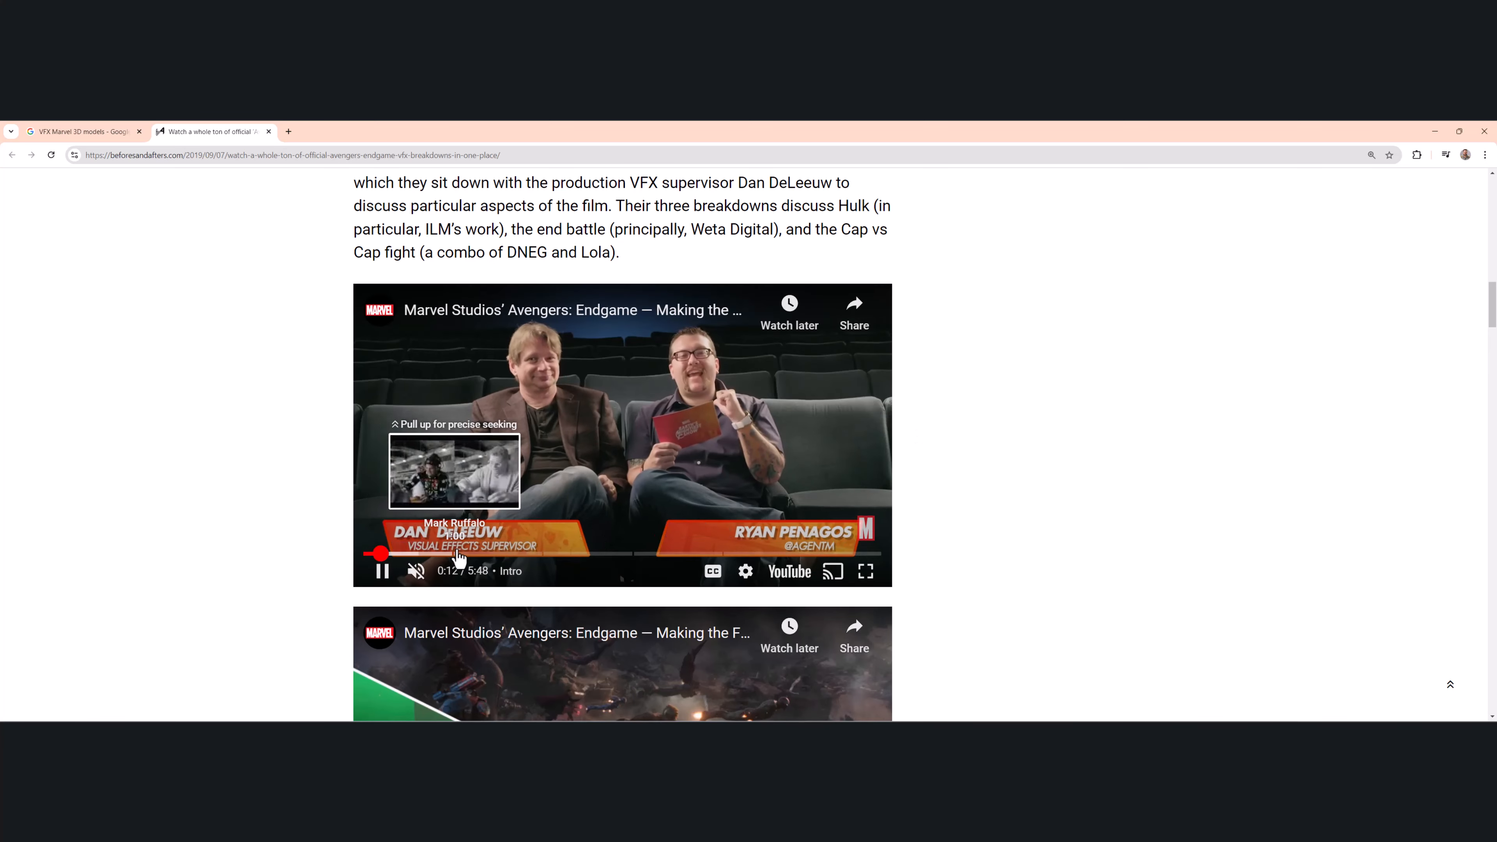
Skip through the Hulk making-of video to examine its effects shots, and pause it on the close-up of the eyes.
{"action": "left_click", "coordinate": [449, 554]}
{"action": "left_click_drag", "start_coordinate": [449, 554], "coordinate": [570, 557]}
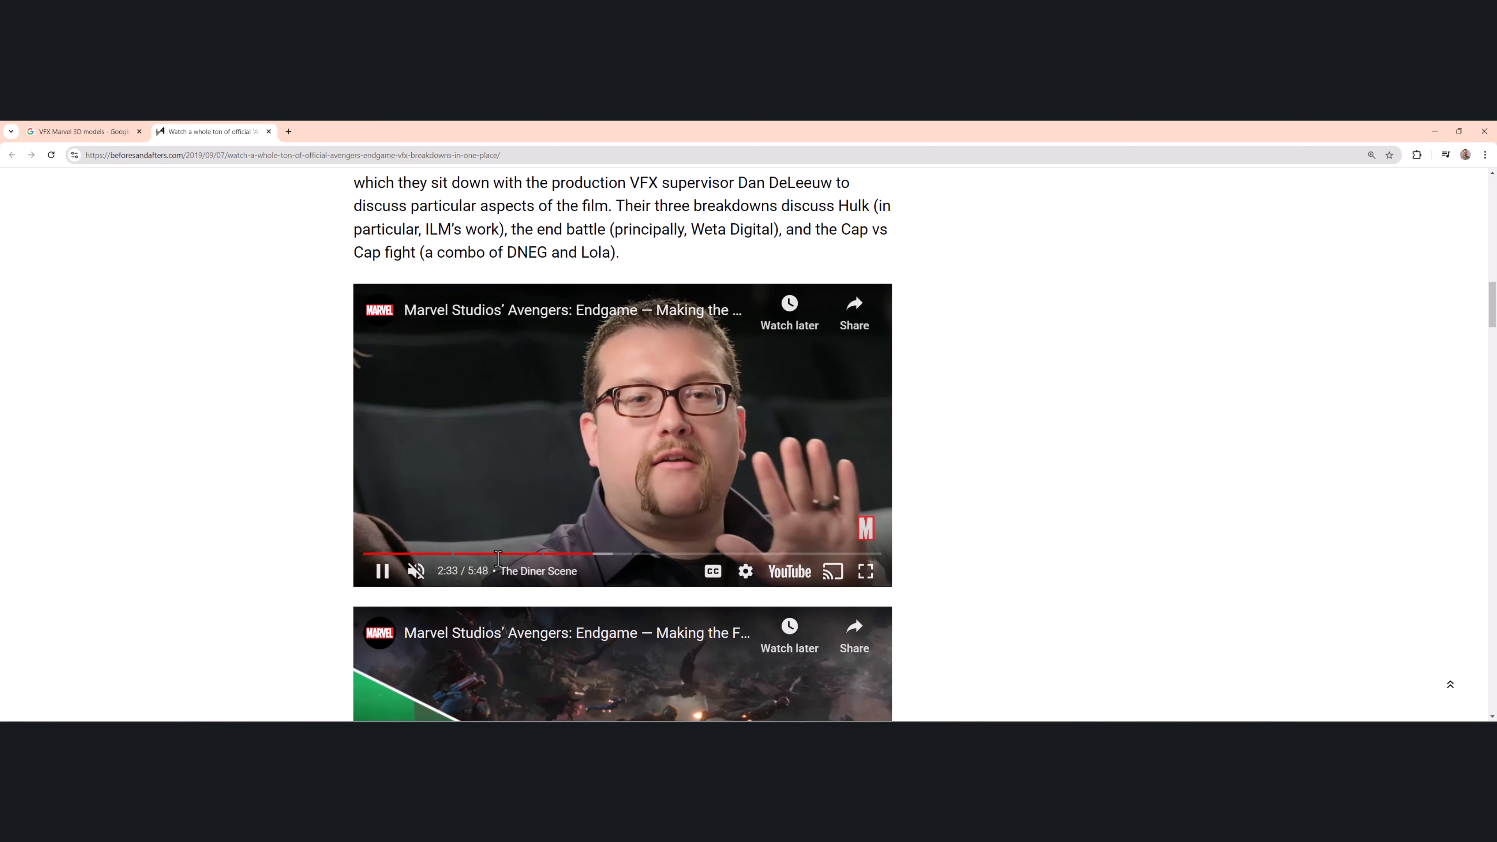
{"action": "left_click", "coordinate": [483, 554]}
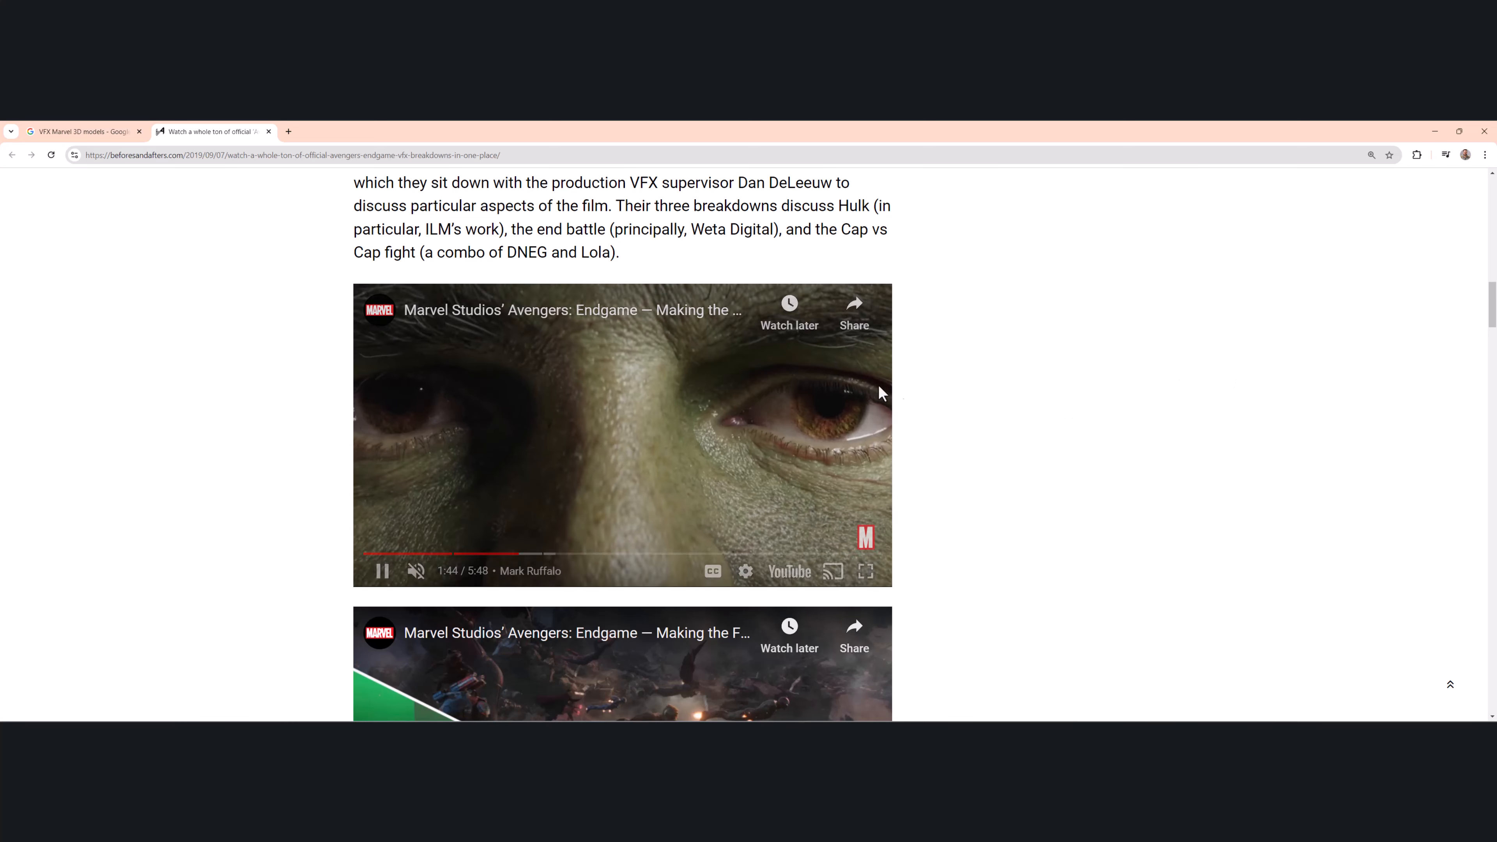
{"action": "left_click", "coordinate": [886, 438]}
Play the second Endgame making-of video muted, skip through the battle footage, and pause it at the green-screen shot at 2:33.
{"action": "scroll", "coordinate": [548, 555], "scroll_direction": "down", "scroll_amount": 3}
{"action": "left_click", "coordinate": [647, 536]}
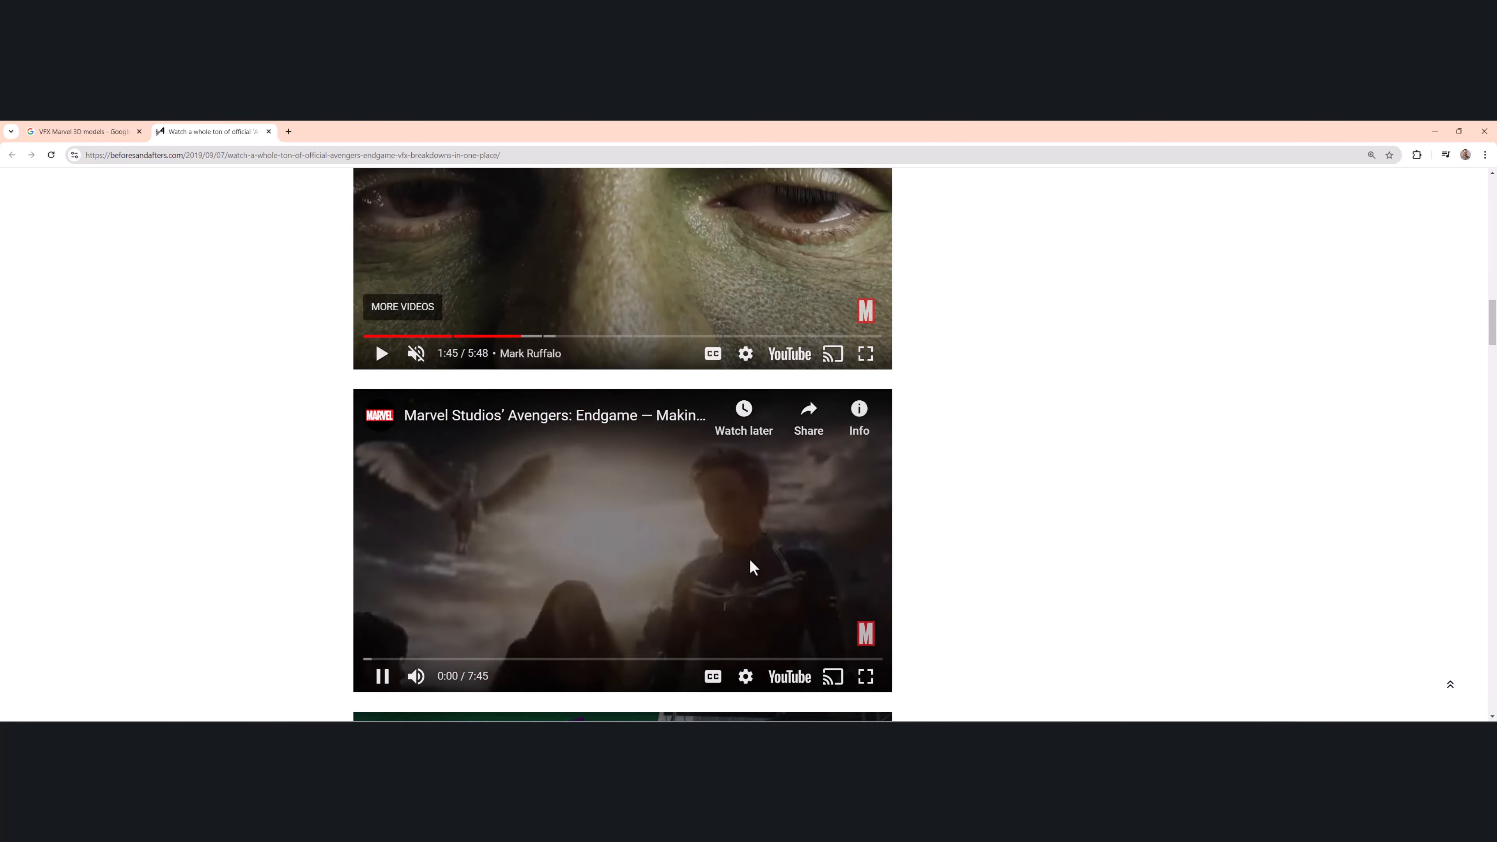
{"action": "left_click", "coordinate": [405, 682]}
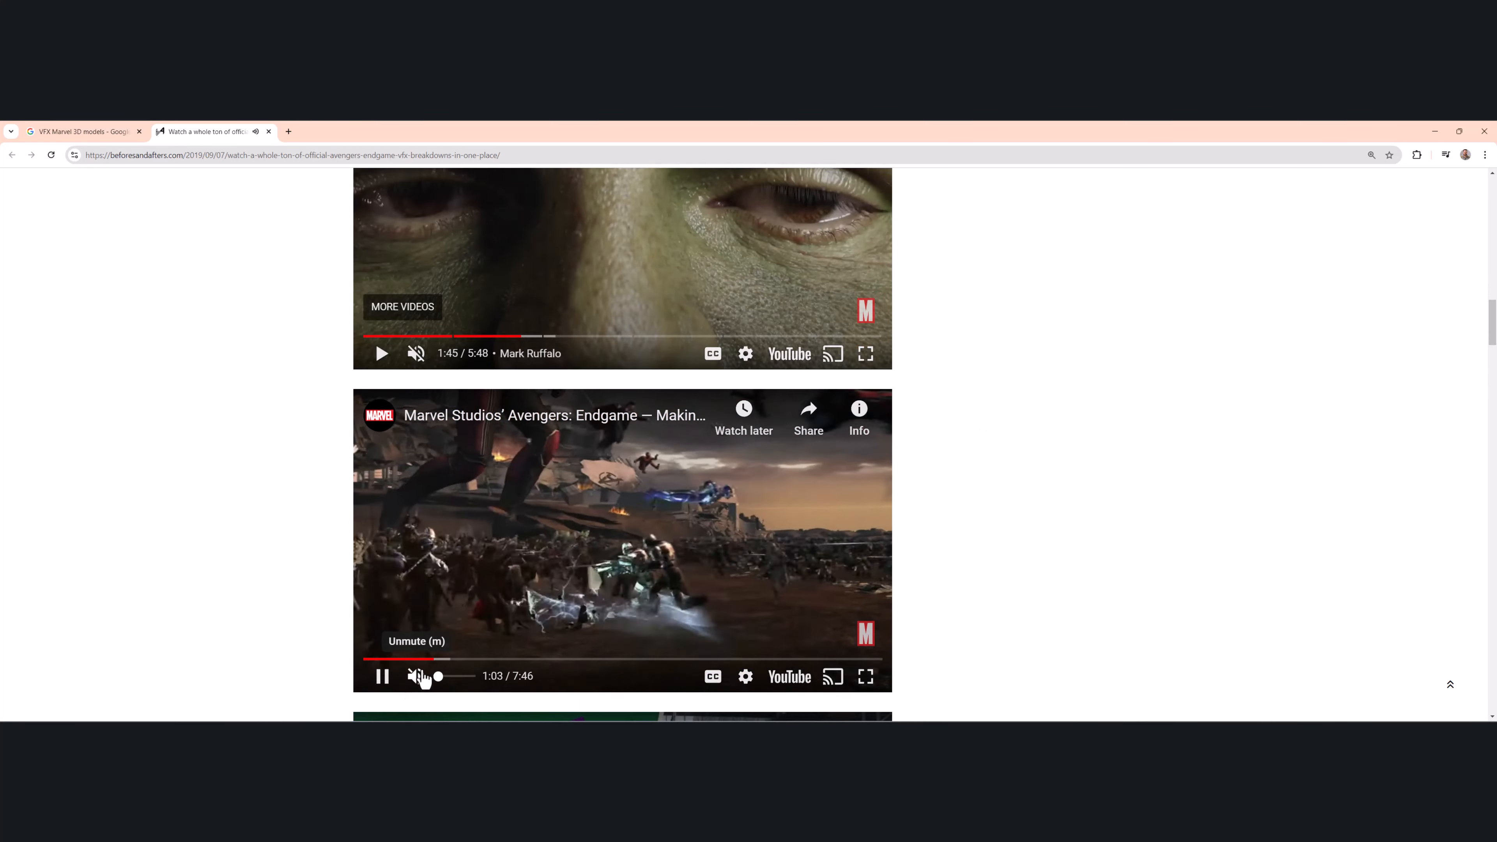
{"action": "left_click", "coordinate": [487, 659]}
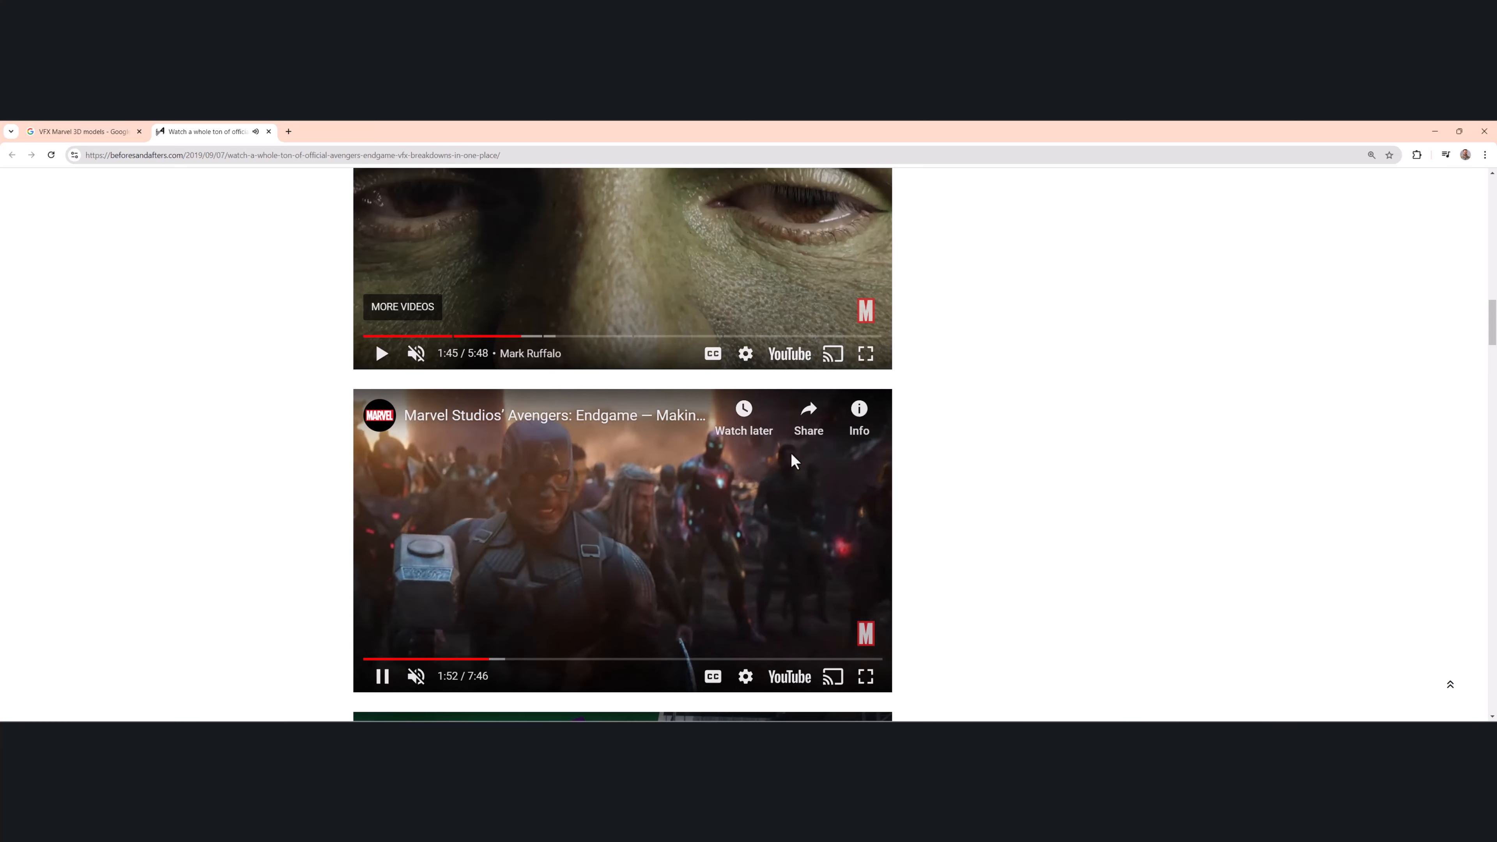
{"action": "left_click", "coordinate": [535, 658]}
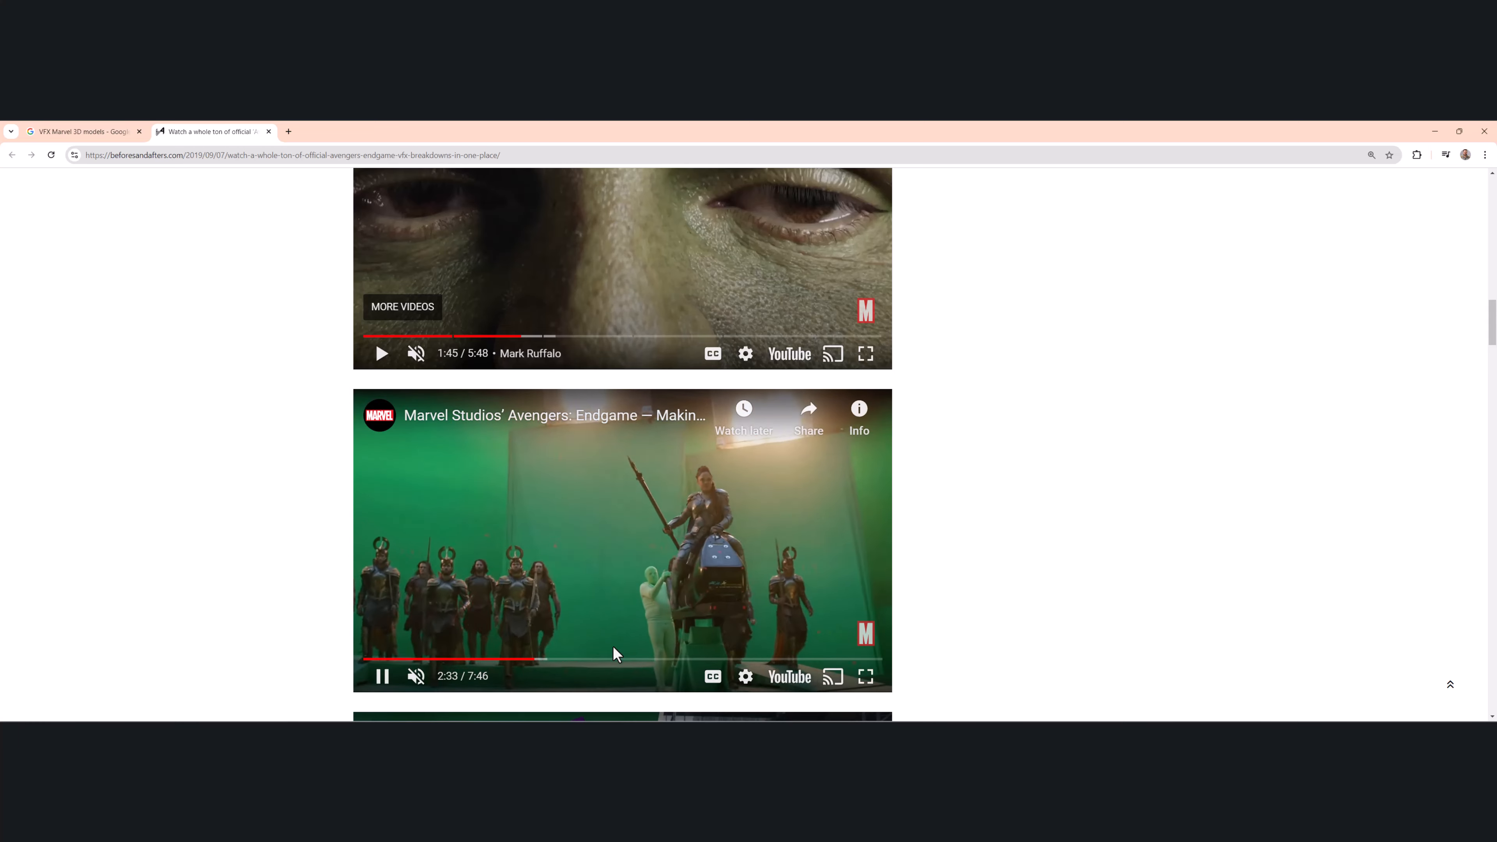
{"action": "key", "text": "k"}
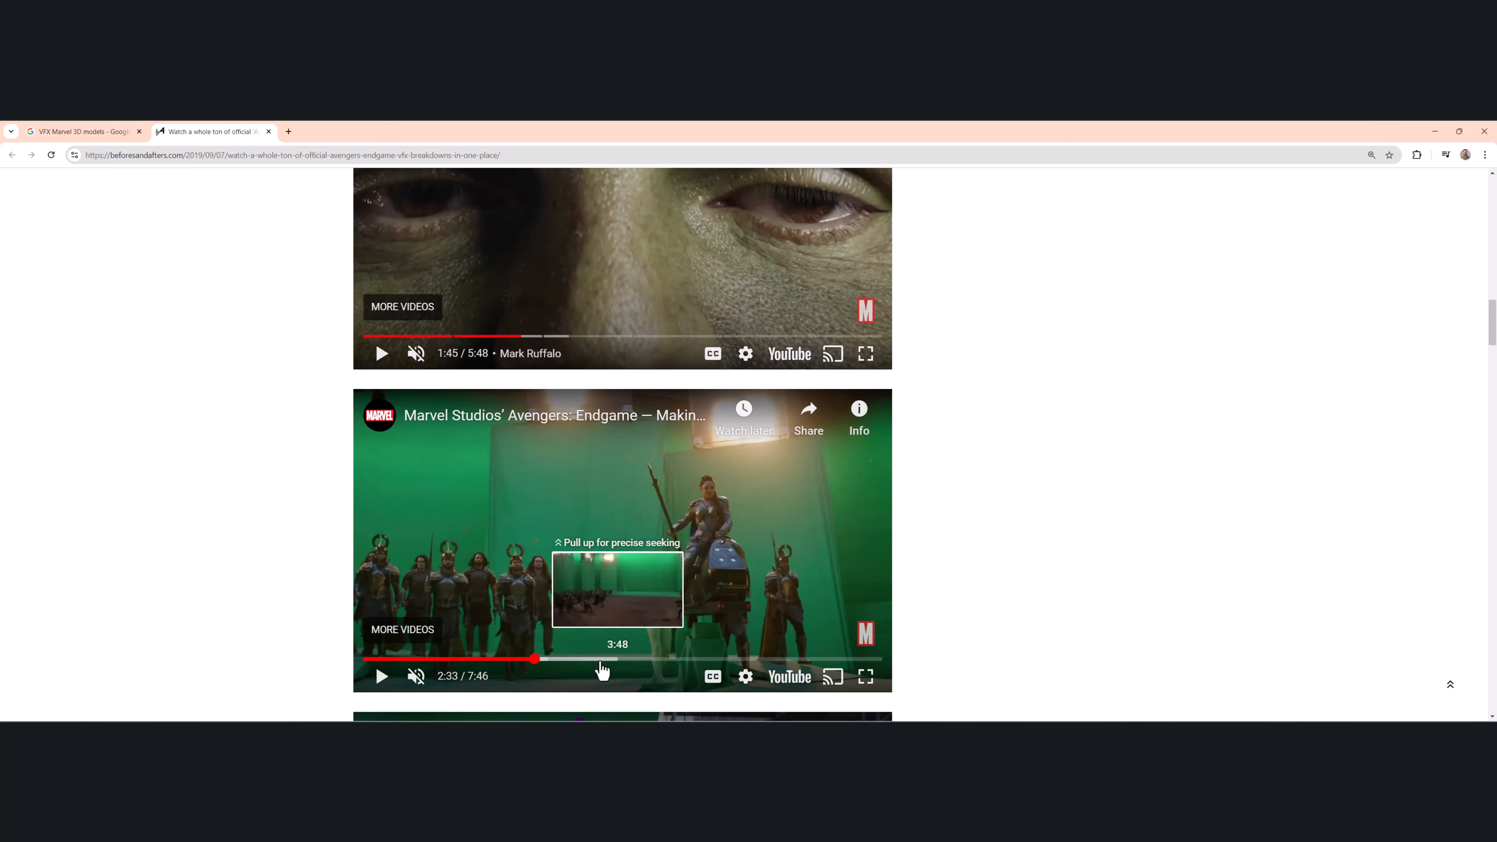
Examine further battle shots in the second making-of video and pause it at the green-screen scene at 4:35.
{"action": "left_click", "coordinate": [617, 658]}
{"action": "left_click", "coordinate": [845, 479]}
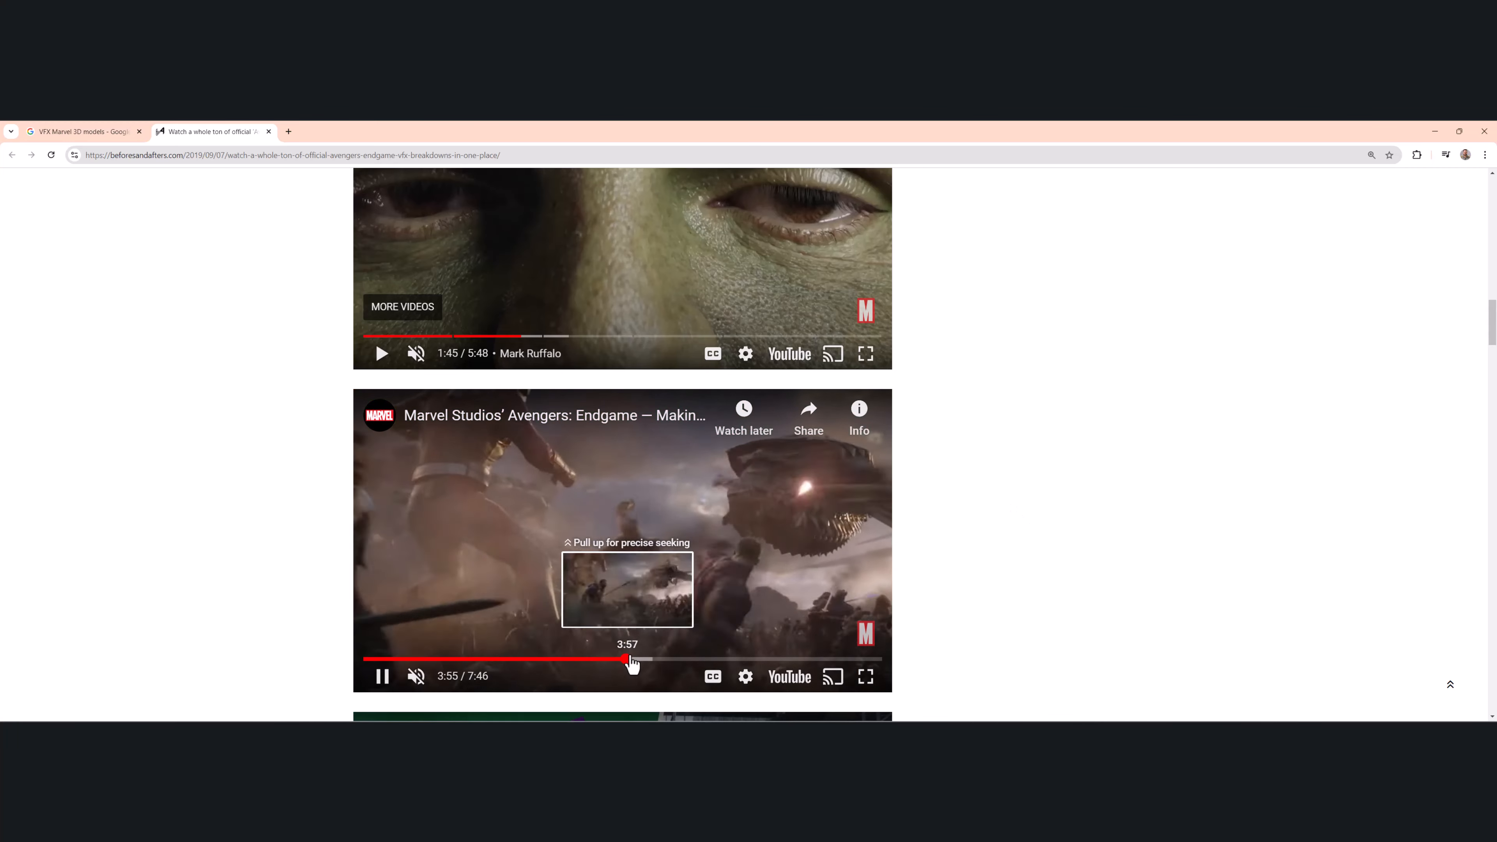
{"action": "left_click", "coordinate": [634, 659]}
{"action": "left_click", "coordinate": [670, 660]}
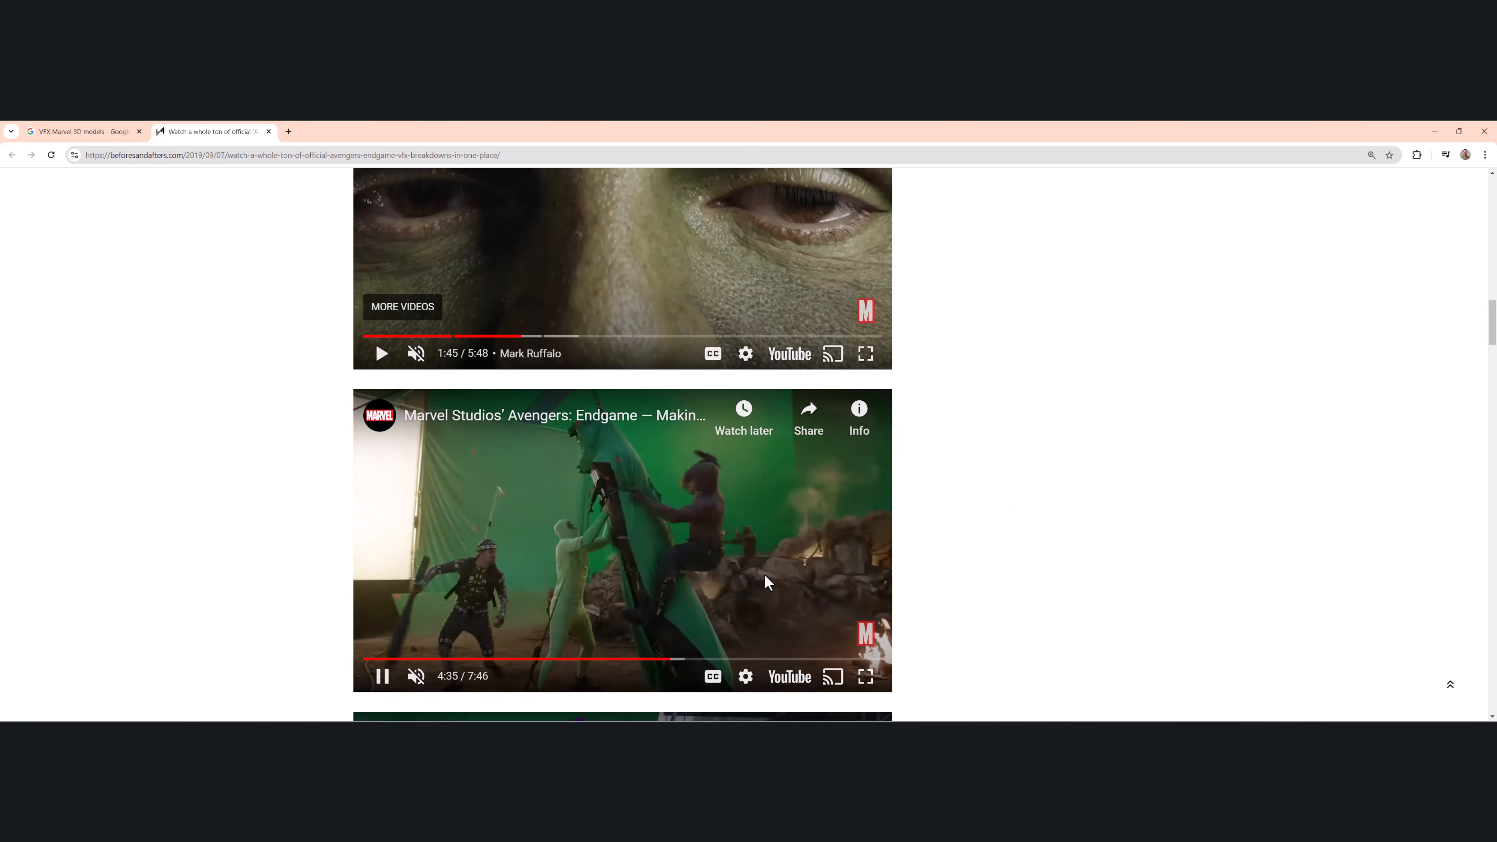
{"action": "left_click", "coordinate": [732, 542]}
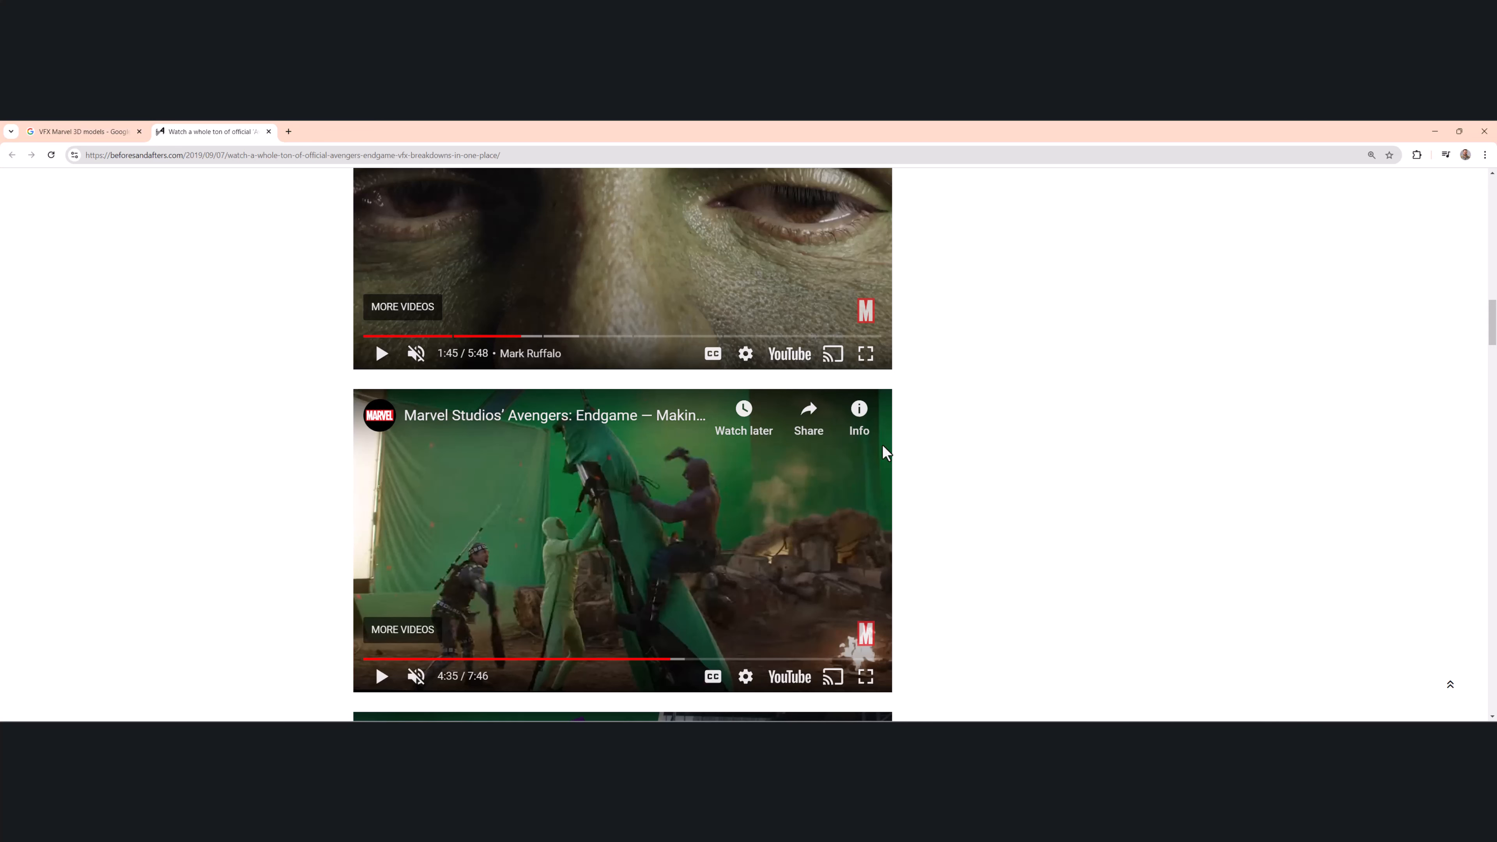
{"action": "scroll", "coordinate": [884, 450], "scroll_direction": "down", "scroll_amount": 4}
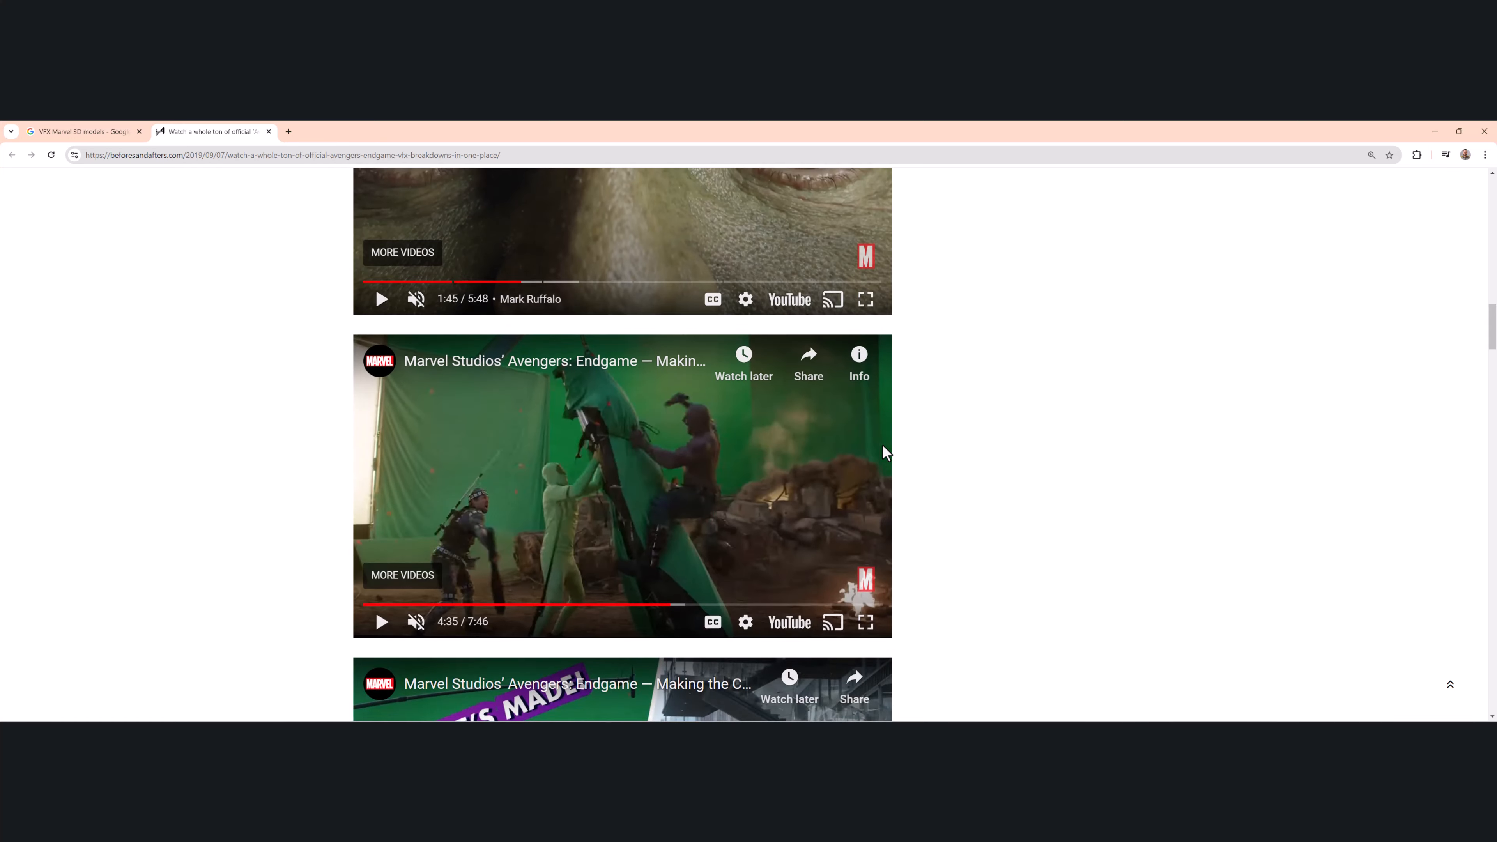
Switch back to Unity and, in face selection mode, select each half of the cube's divided front in turn, ending with the right half.
{"action": "key", "text": "alt+Tab"}
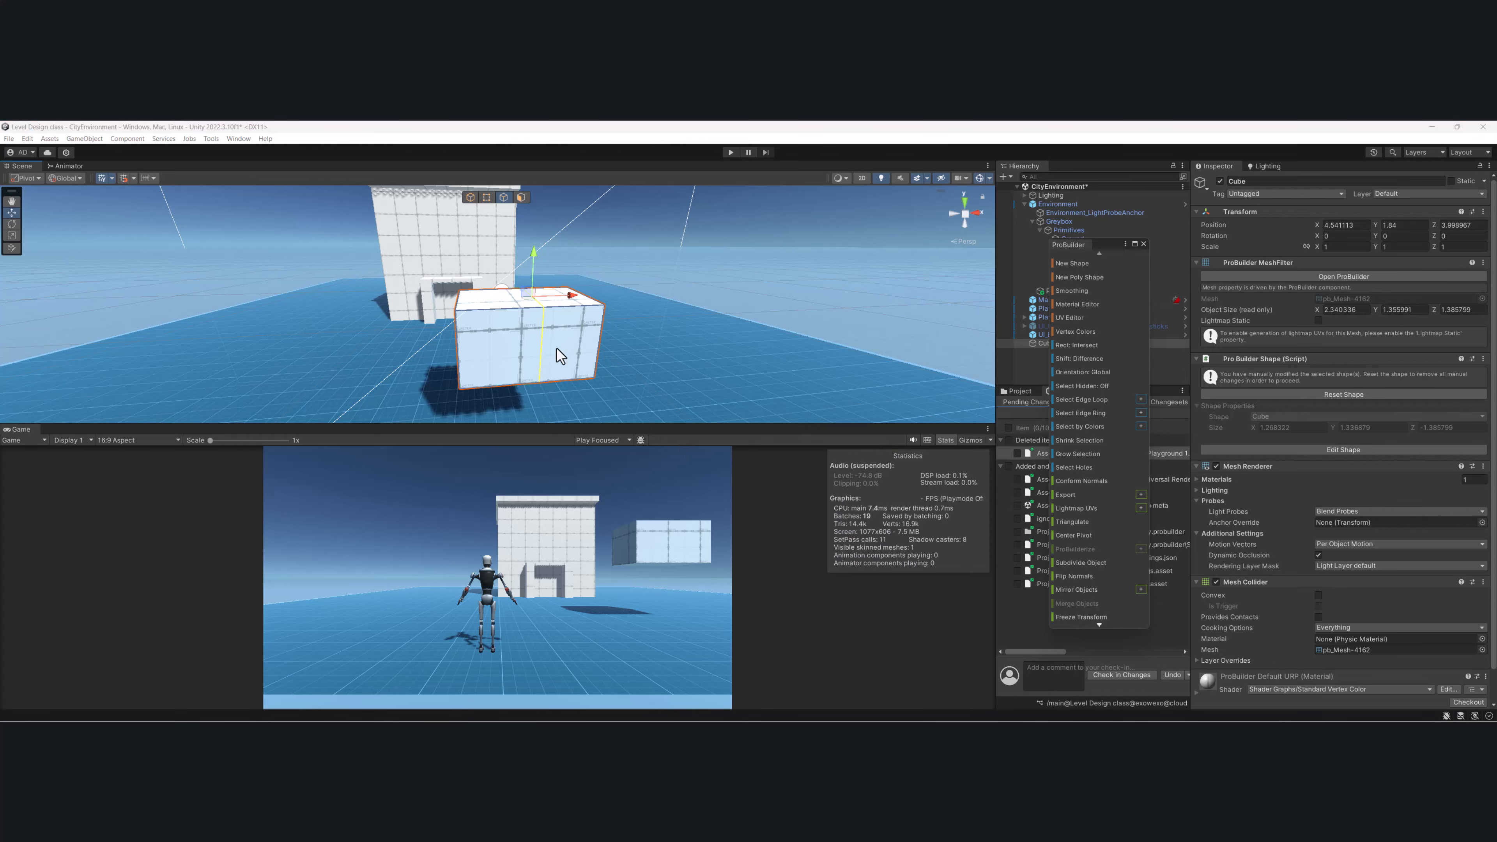
{"action": "left_click_drag", "start_coordinate": [557, 347], "coordinate": [523, 205], "text": "alt"}
{"action": "left_click", "coordinate": [521, 198]}
{"action": "left_click", "coordinate": [510, 312]}
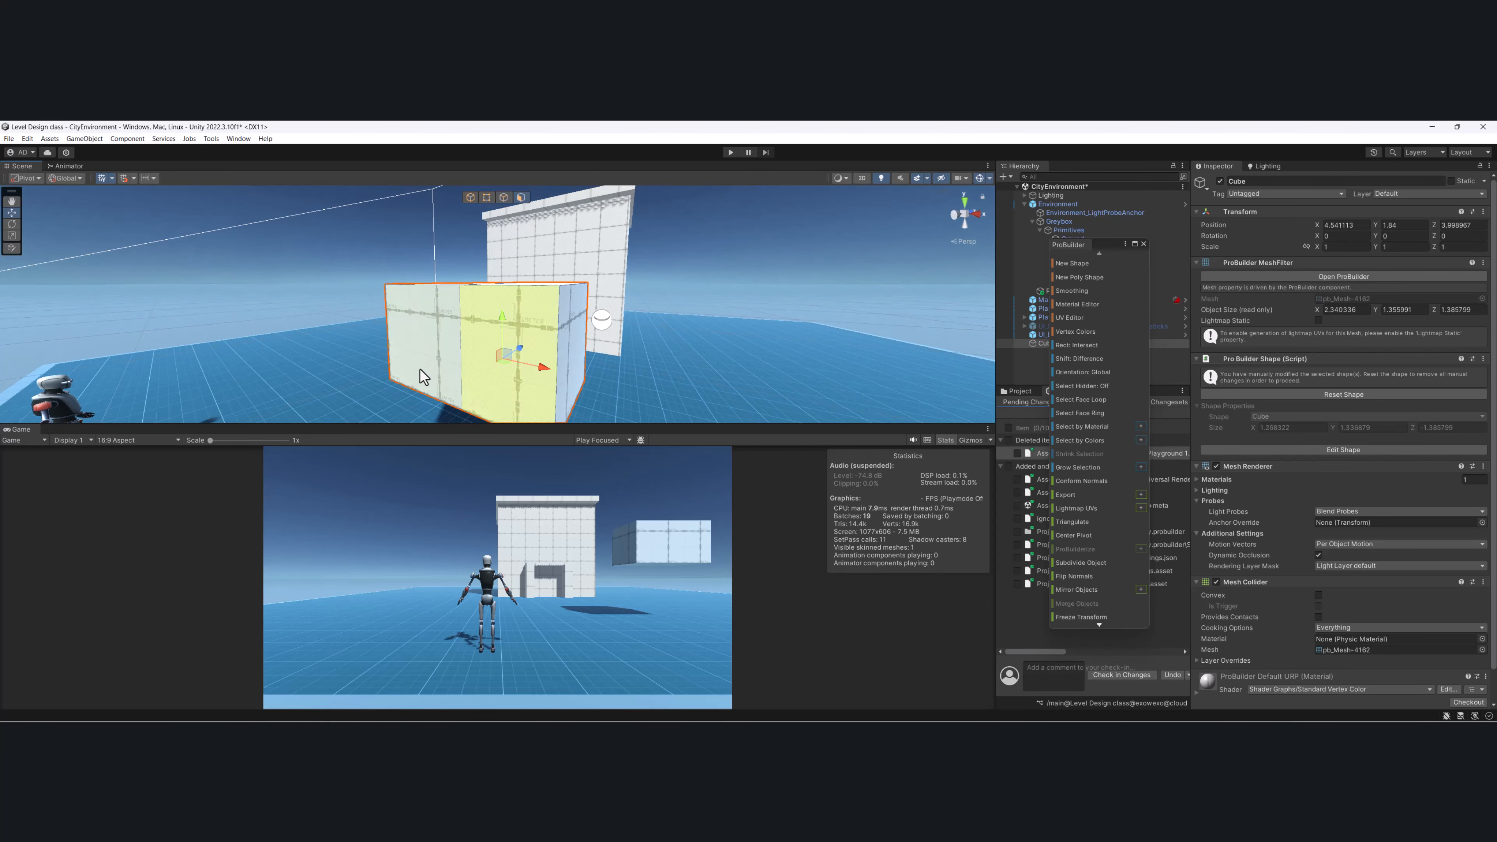
{"action": "left_click_drag", "start_coordinate": [421, 370], "coordinate": [452, 310], "text": "alt"}
{"action": "left_click", "coordinate": [449, 308]}
{"action": "left_click", "coordinate": [528, 320]}
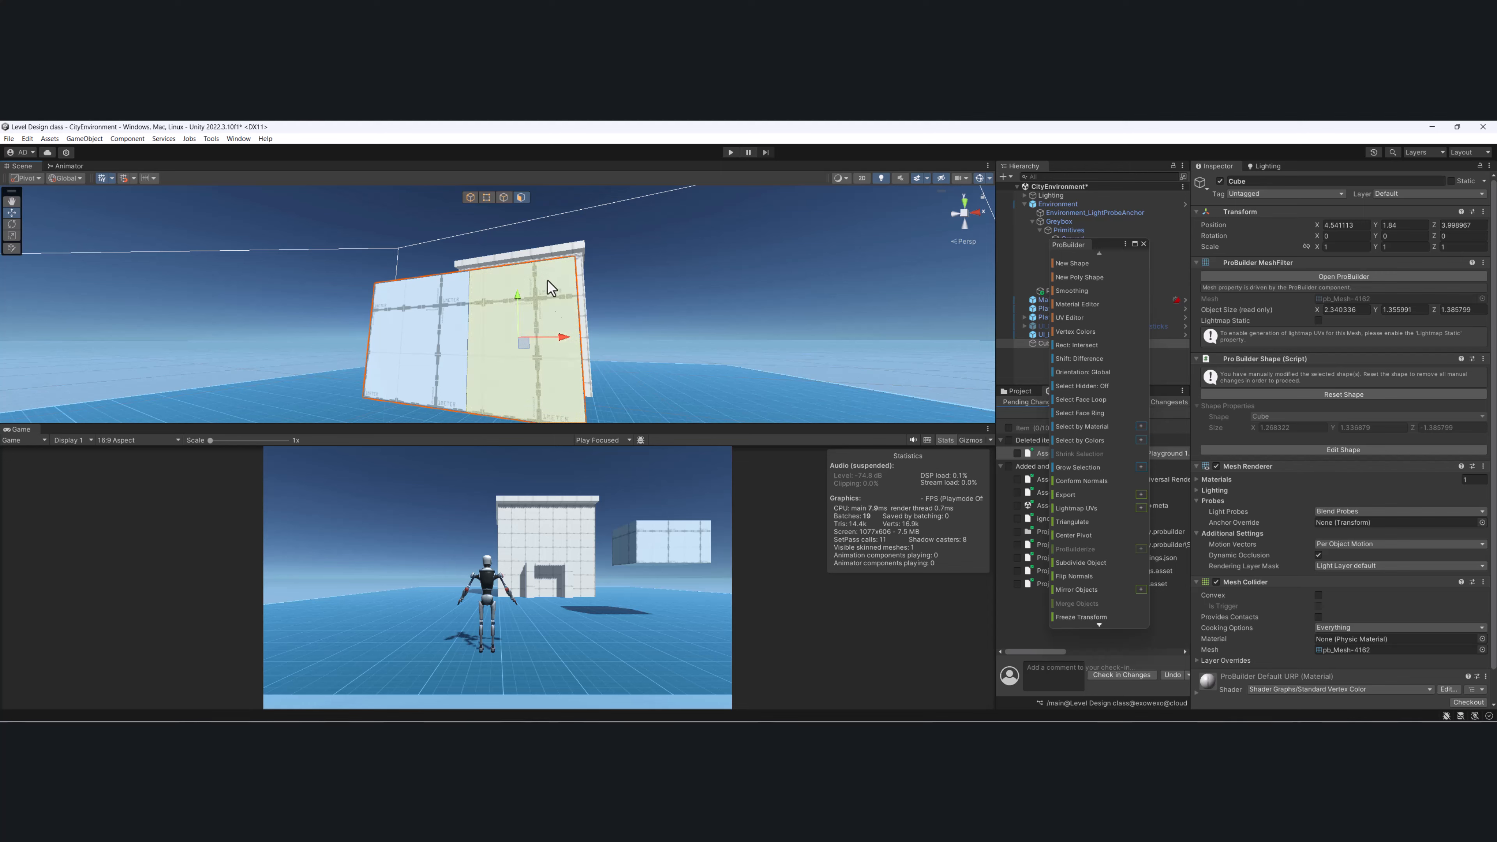
{"action": "left_click_drag", "start_coordinate": [544, 358], "coordinate": [507, 377], "text": "alt"}
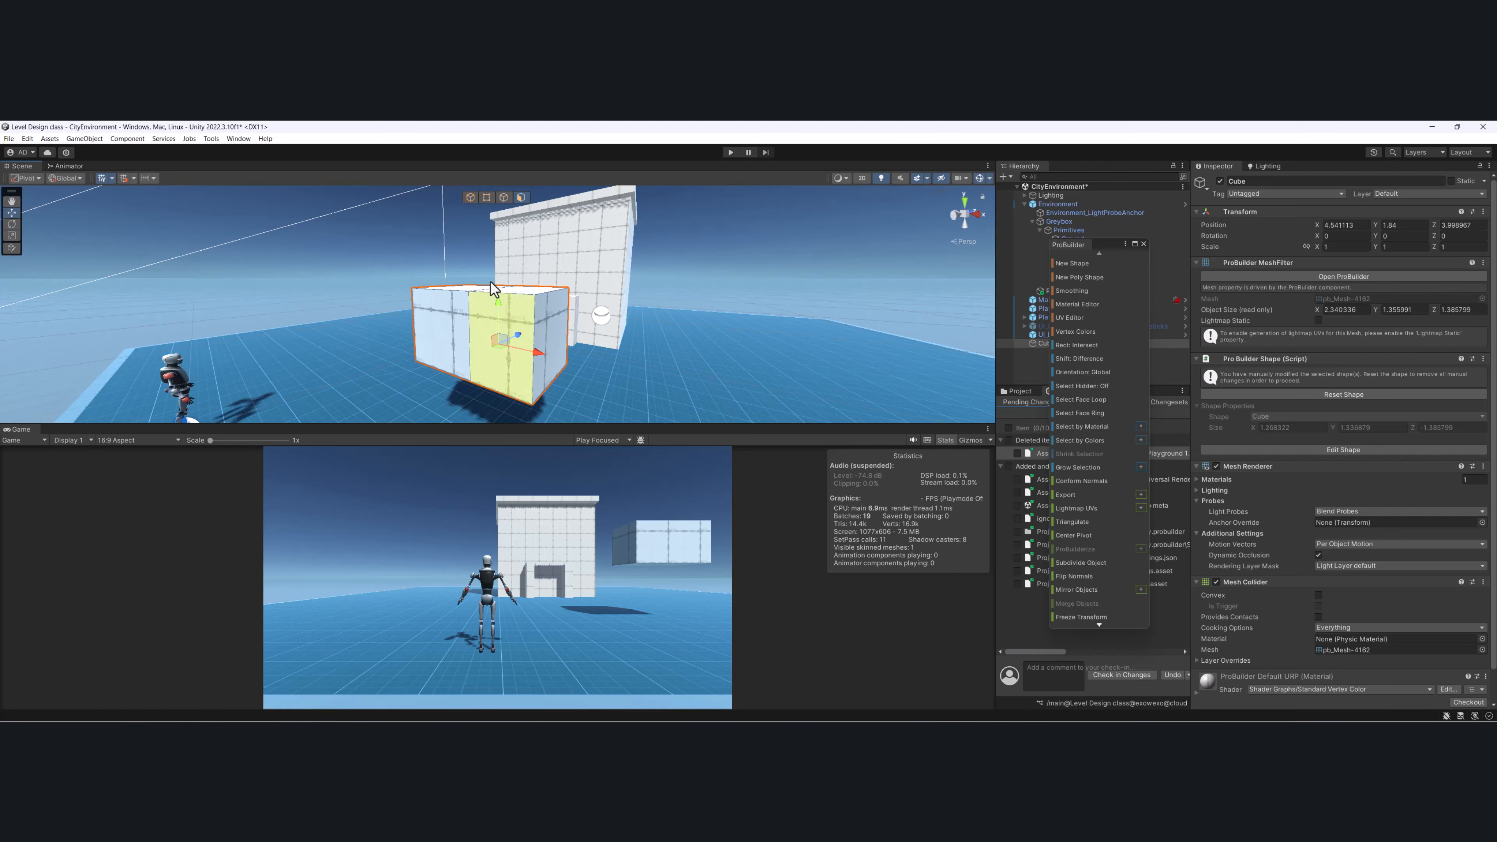
{"action": "left_click_drag", "start_coordinate": [489, 280], "coordinate": [508, 318], "text": "alt"}
{"action": "scroll", "coordinate": [519, 277], "scroll_direction": "up", "scroll_amount": 3}
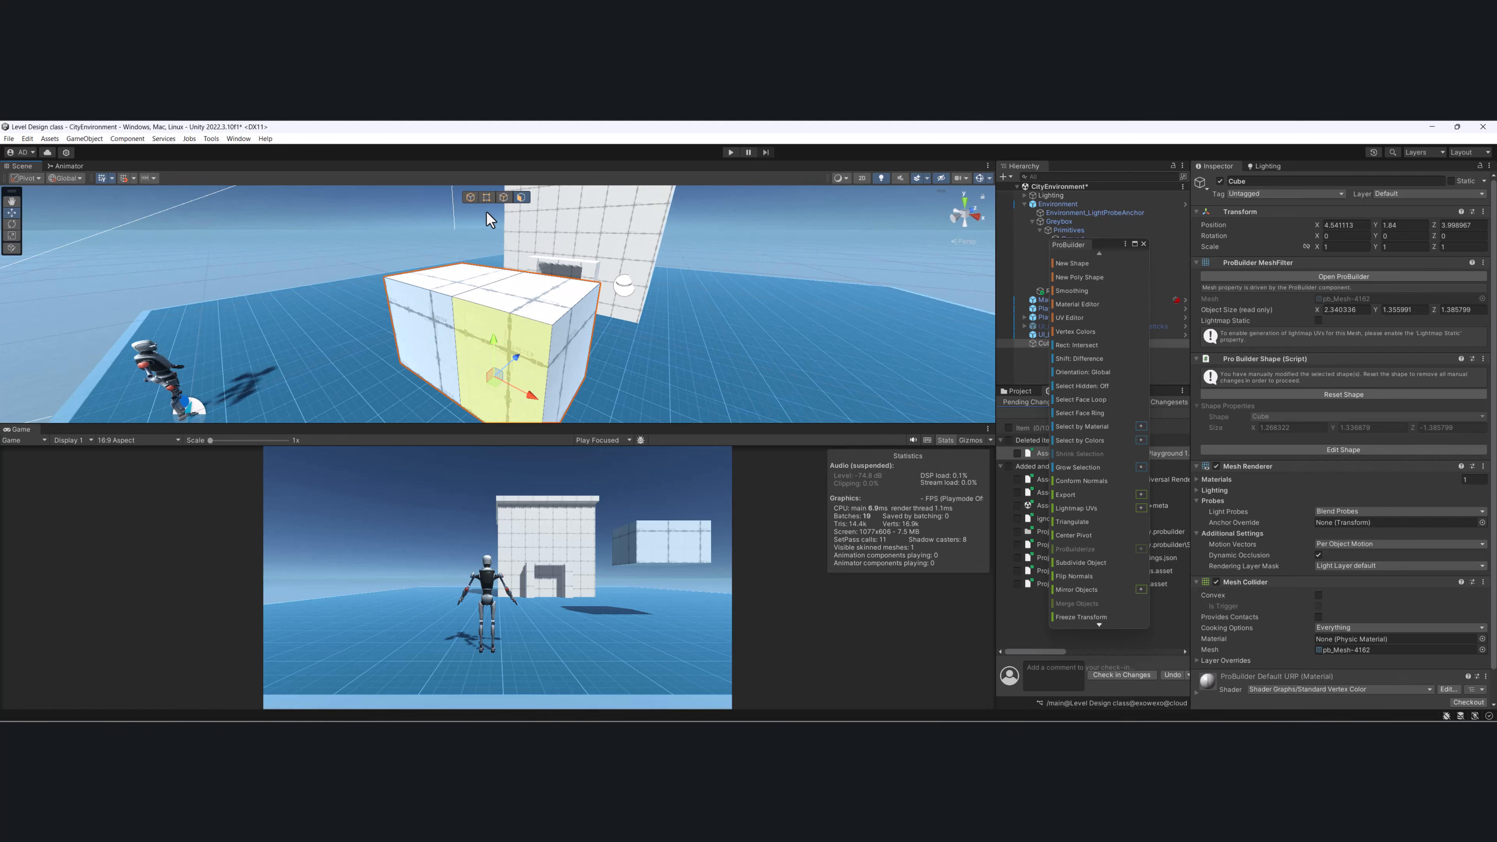
Try deleting the right half of the cube's front face, look into the opening, and undo the deletion.
{"action": "left_click", "coordinate": [532, 301]}
{"action": "left_click", "coordinate": [502, 363]}
{"action": "key", "text": "Delete"}
{"action": "left_click_drag", "start_coordinate": [501, 364], "coordinate": [625, 381], "text": "alt"}
{"action": "key", "text": "ctrl+z"}
{"action": "left_click_drag", "start_coordinate": [480, 343], "coordinate": [567, 359], "text": "alt"}
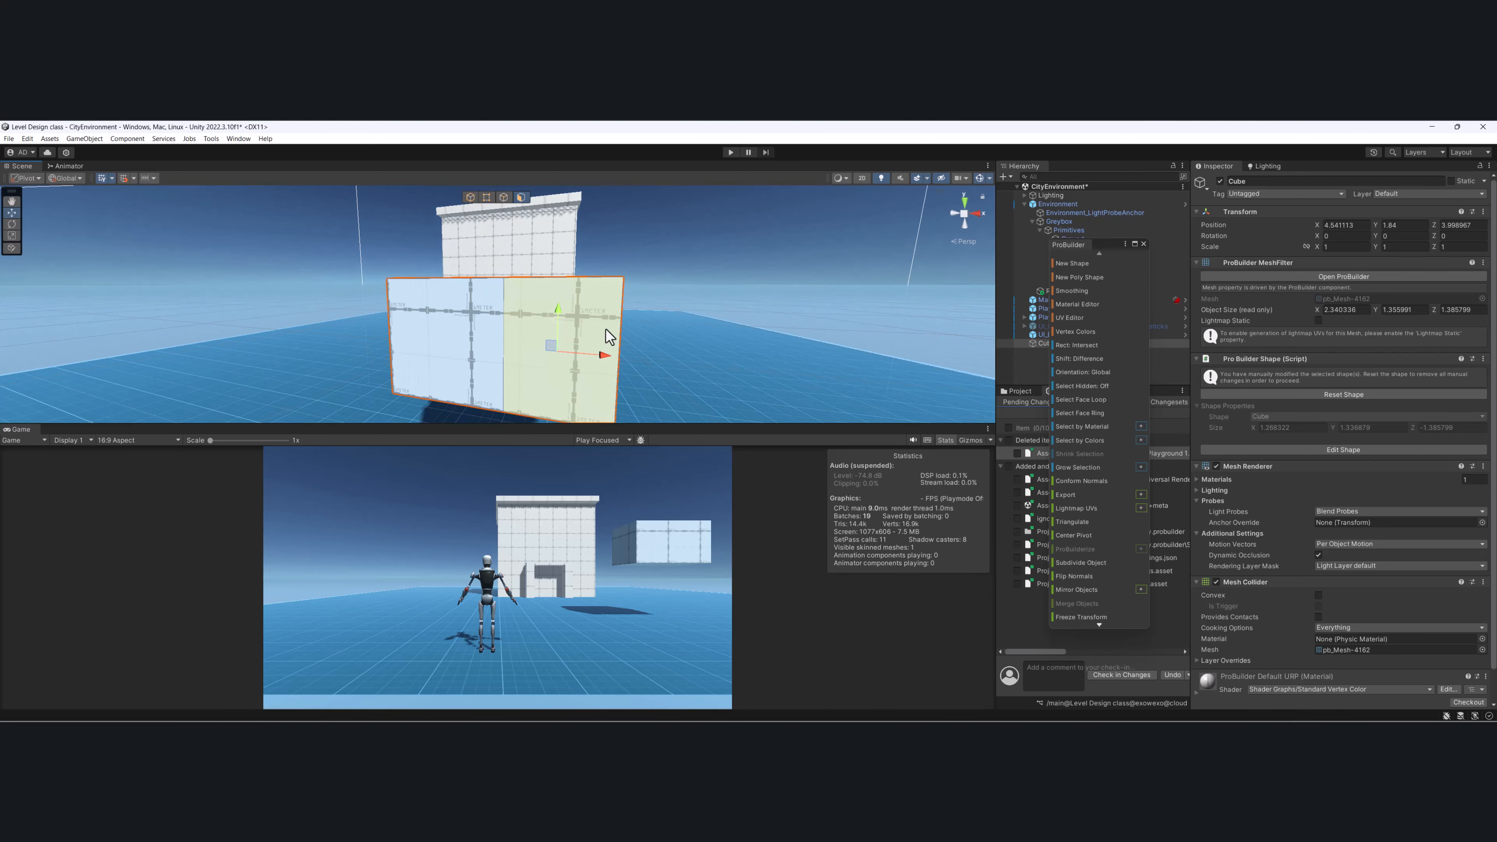
Inset the right half of the cube's front face and push the inner face inward to form a recessed window.
{"action": "key", "text": "r"}
{"action": "mouse_move", "coordinate": [554, 354]}
{"action": "left_mouse_down", "text": "shift"}
{"action": "mouse_move", "coordinate": [590, 317]}
{"action": "mouse_move", "coordinate": [577, 308]}
{"action": "mouse_move", "coordinate": [542, 336]}
{"action": "mouse_move", "coordinate": [570, 331]}
{"action": "left_mouse_up", "text": "shift"}
{"action": "key", "text": "w"}
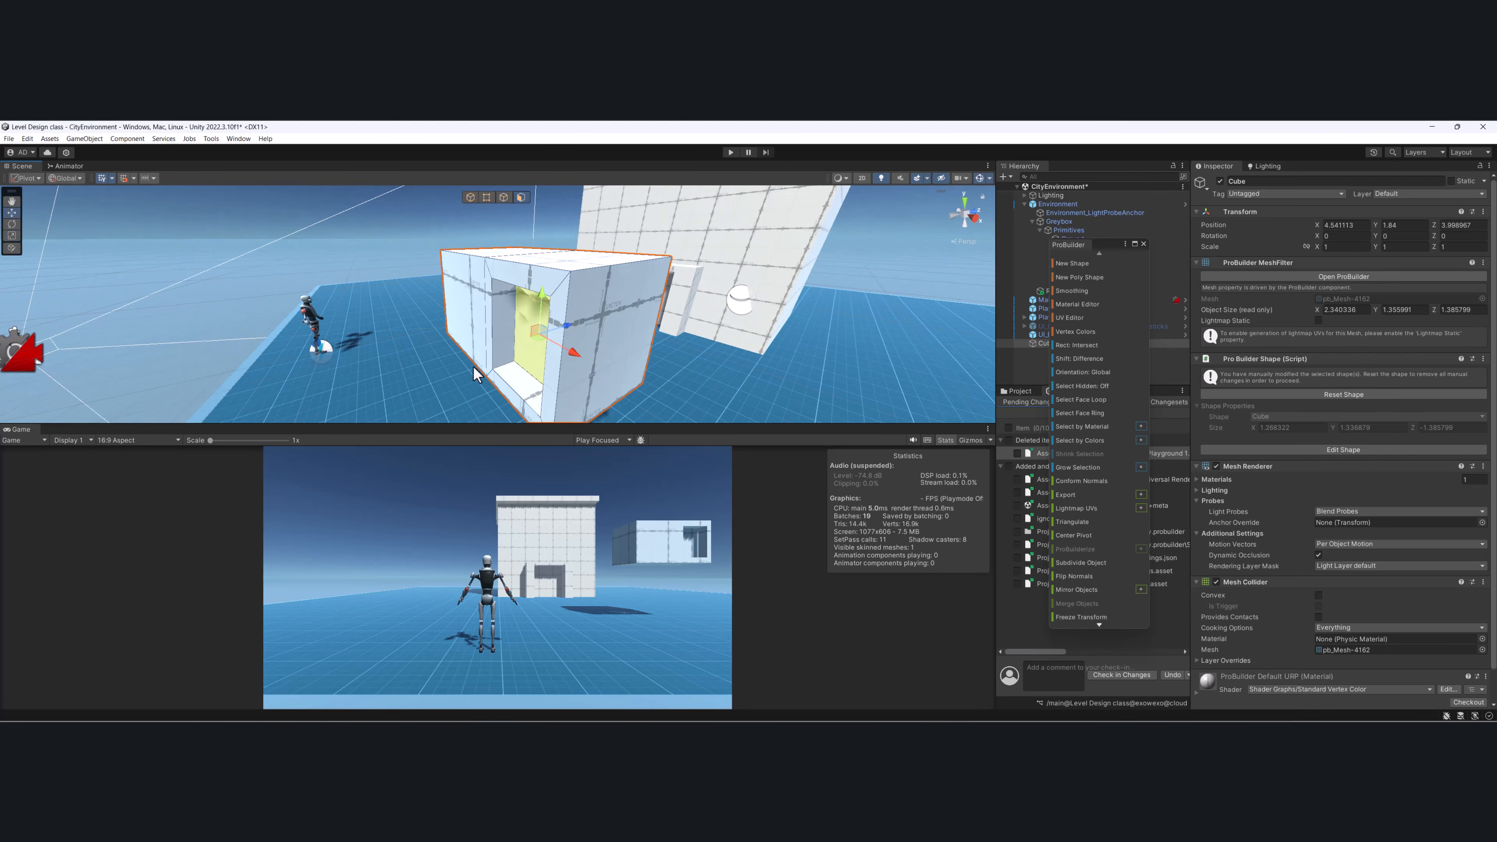
{"action": "left_click_drag", "start_coordinate": [478, 367], "coordinate": [588, 328], "text": "alt"}
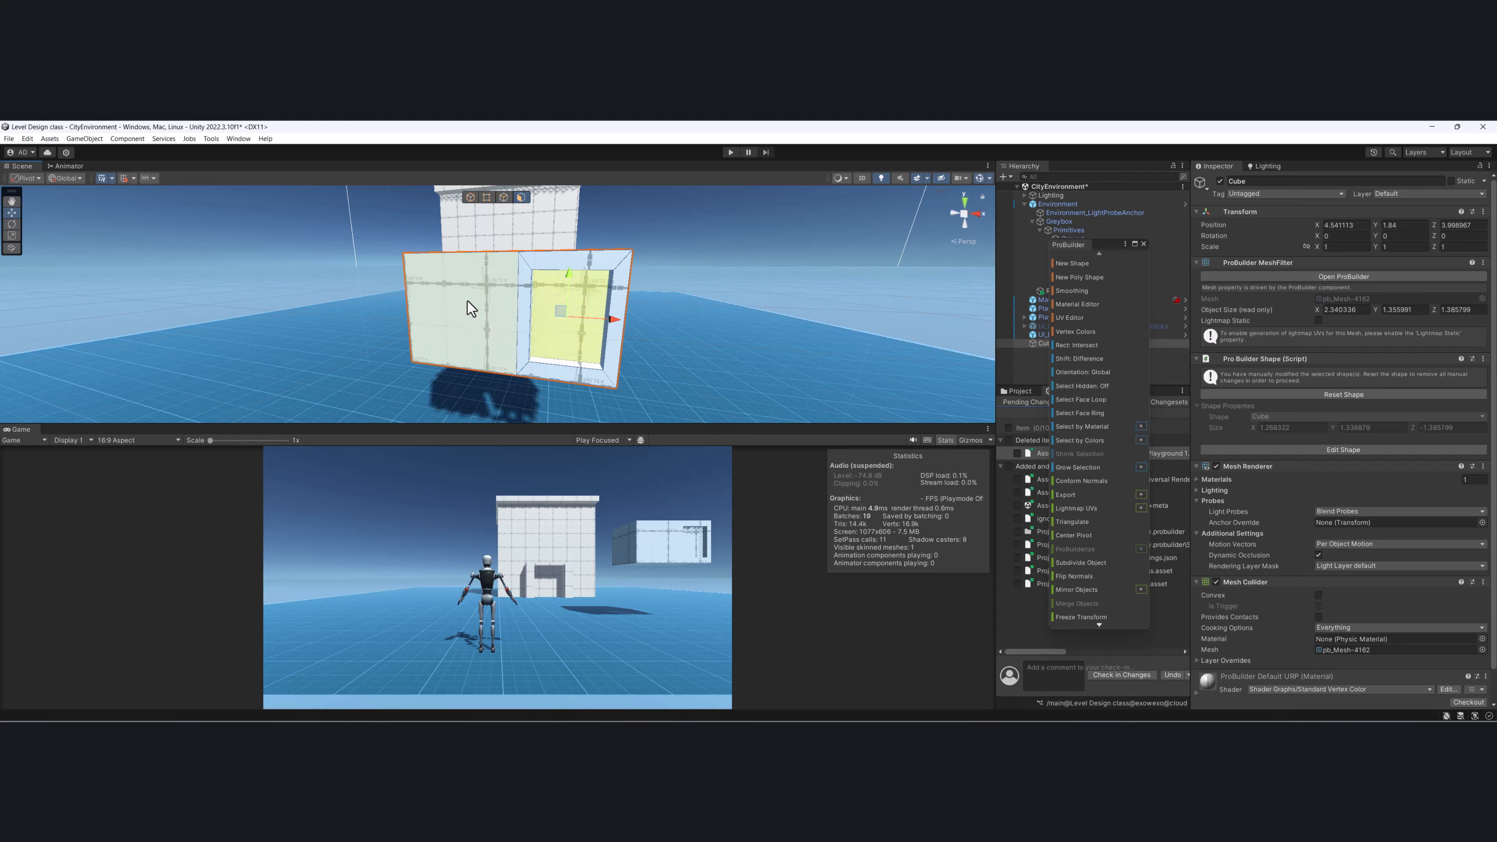
Inset the left half of the cube's front face and select the resulting inner face.
{"action": "left_click", "coordinate": [477, 308]}
{"action": "left_click_drag", "start_coordinate": [522, 363], "coordinate": [511, 332], "text": "alt"}
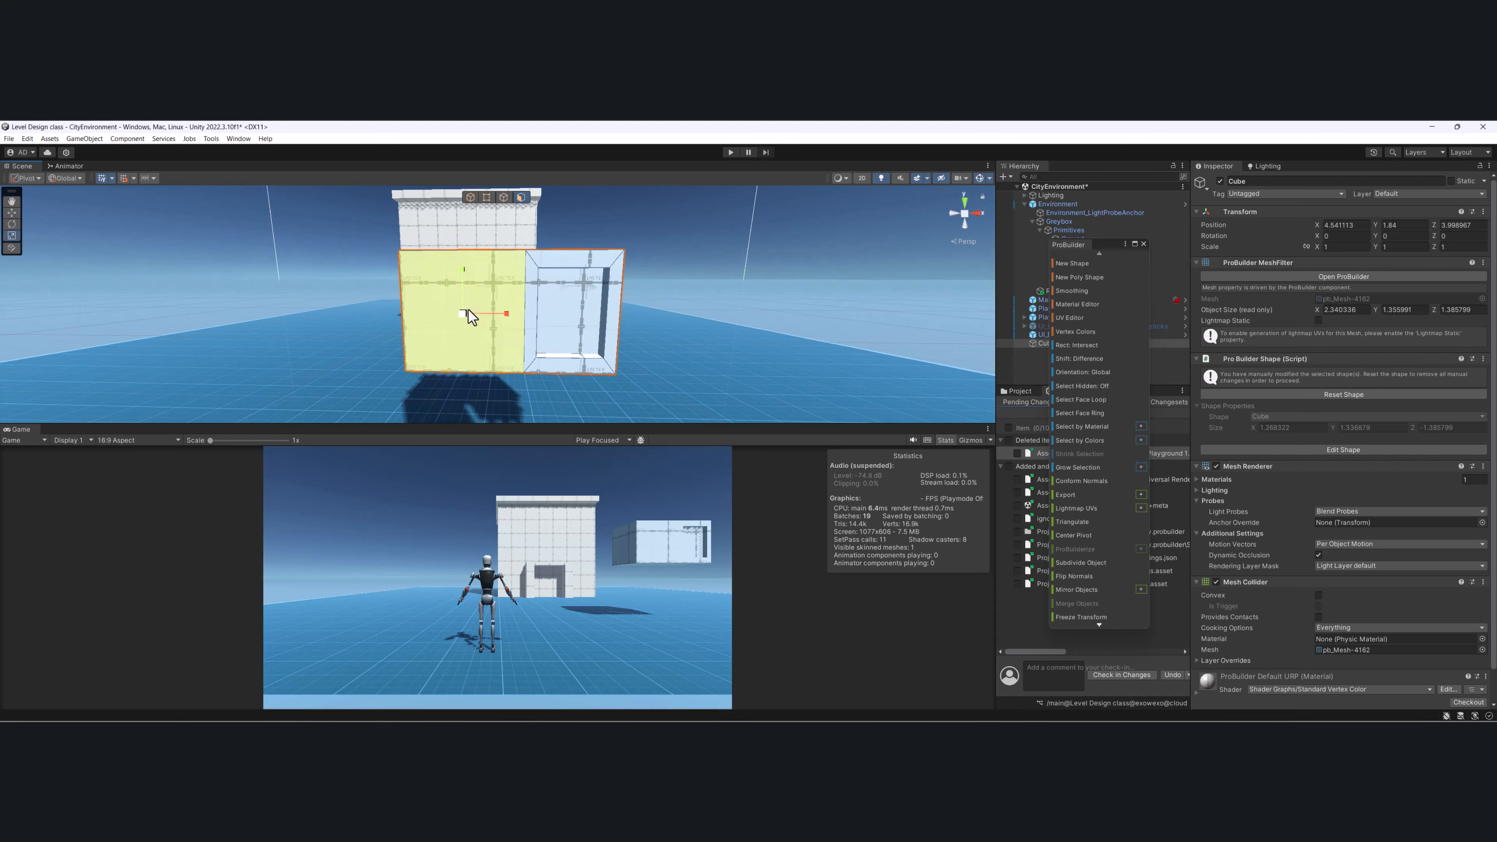
{"action": "left_click", "coordinate": [463, 361]}
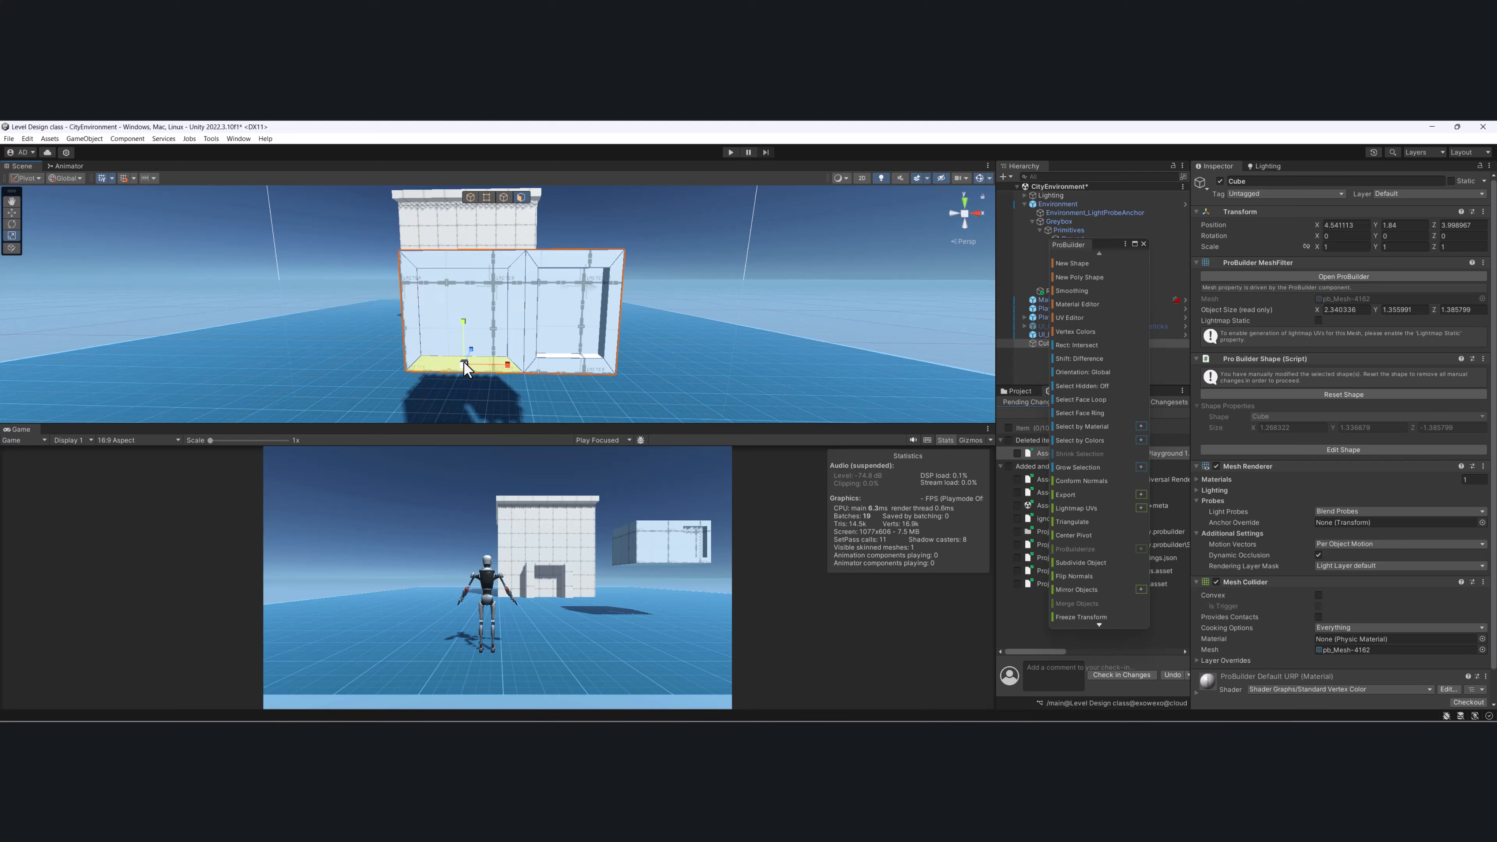
{"action": "left_click", "coordinate": [470, 327]}
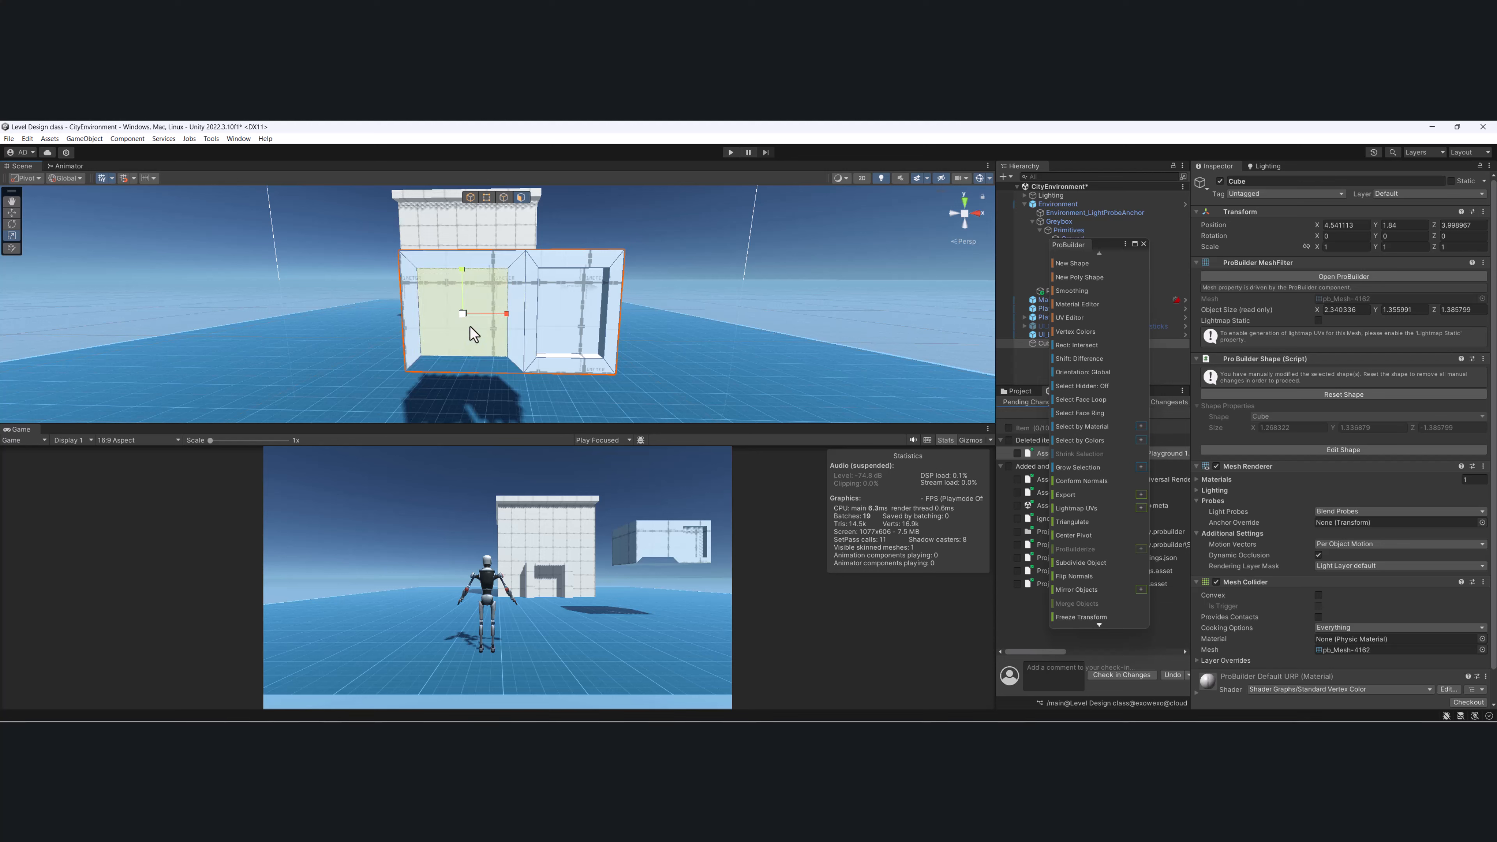
Lower the left inner face to the cube's bottom edge and push it inward to form a recessed doorway.
{"action": "left_click_drag", "start_coordinate": [460, 269], "coordinate": [463, 286]}
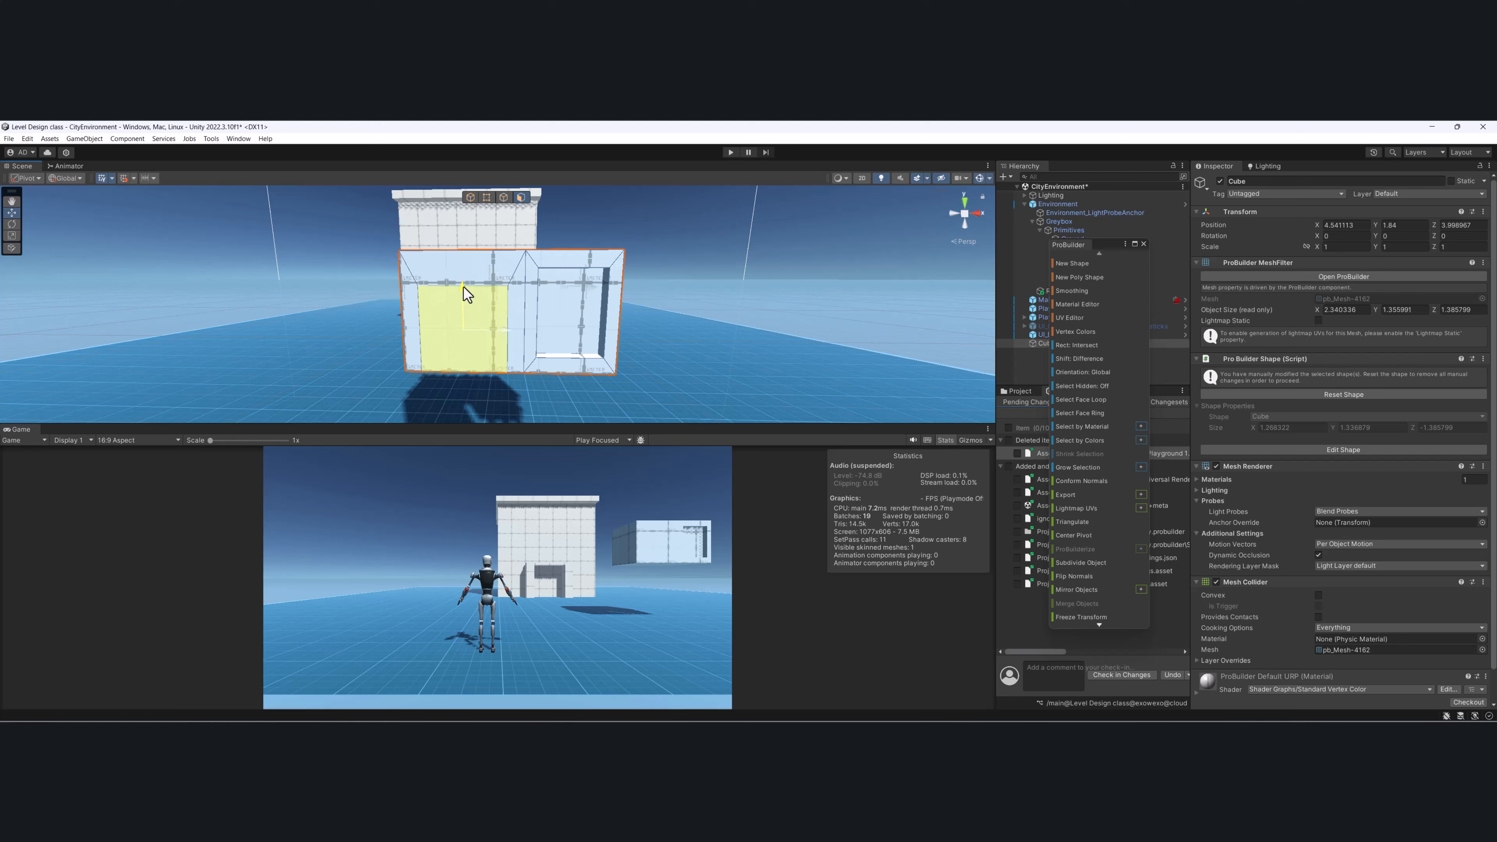
{"action": "left_click_drag", "start_coordinate": [554, 274], "coordinate": [445, 329], "text": "alt"}
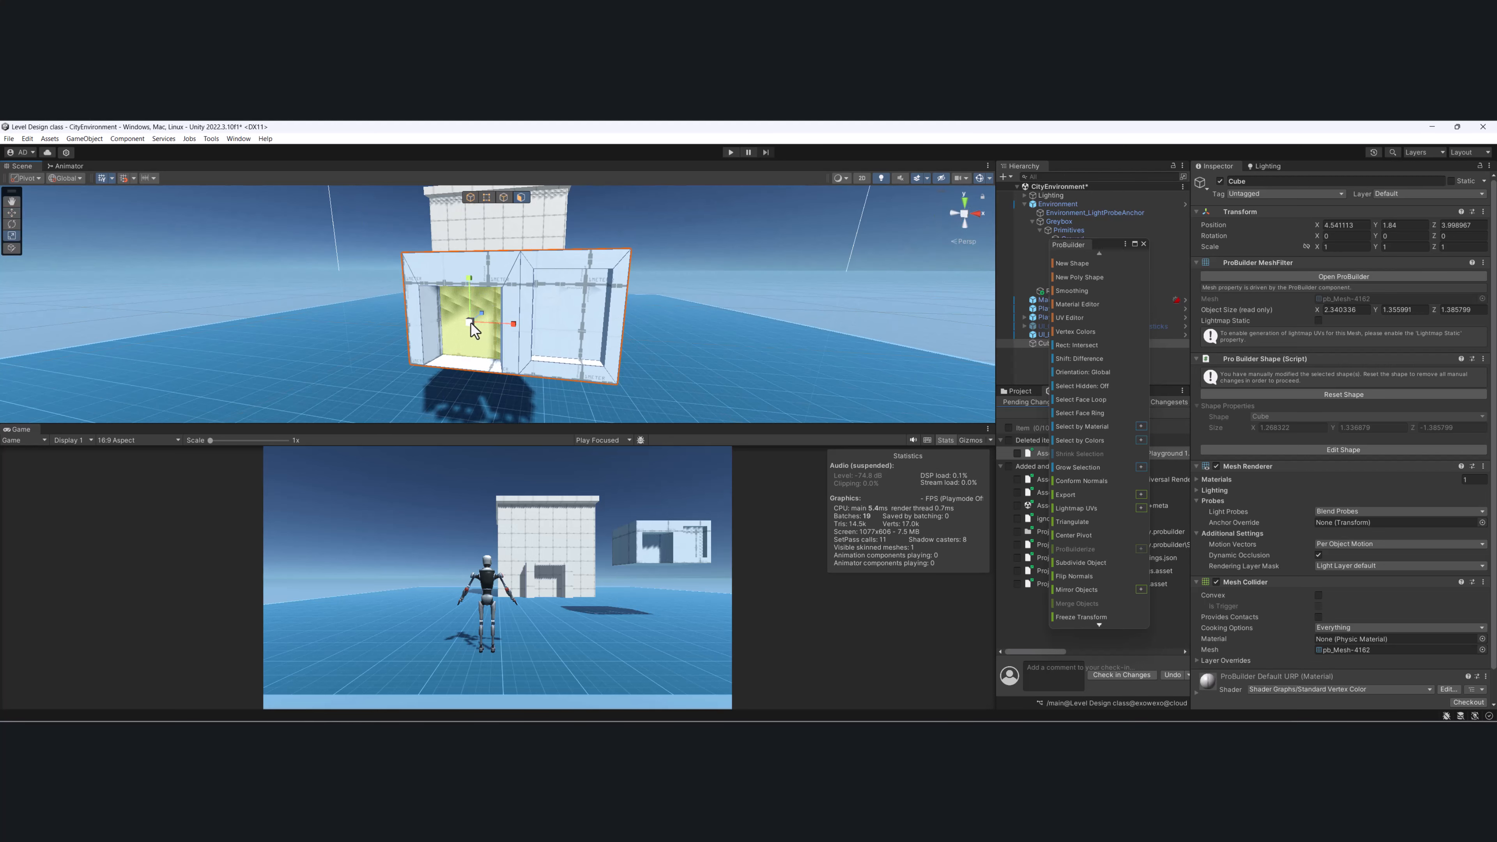
{"action": "left_click_drag", "start_coordinate": [471, 279], "coordinate": [573, 298], "text": "alt"}
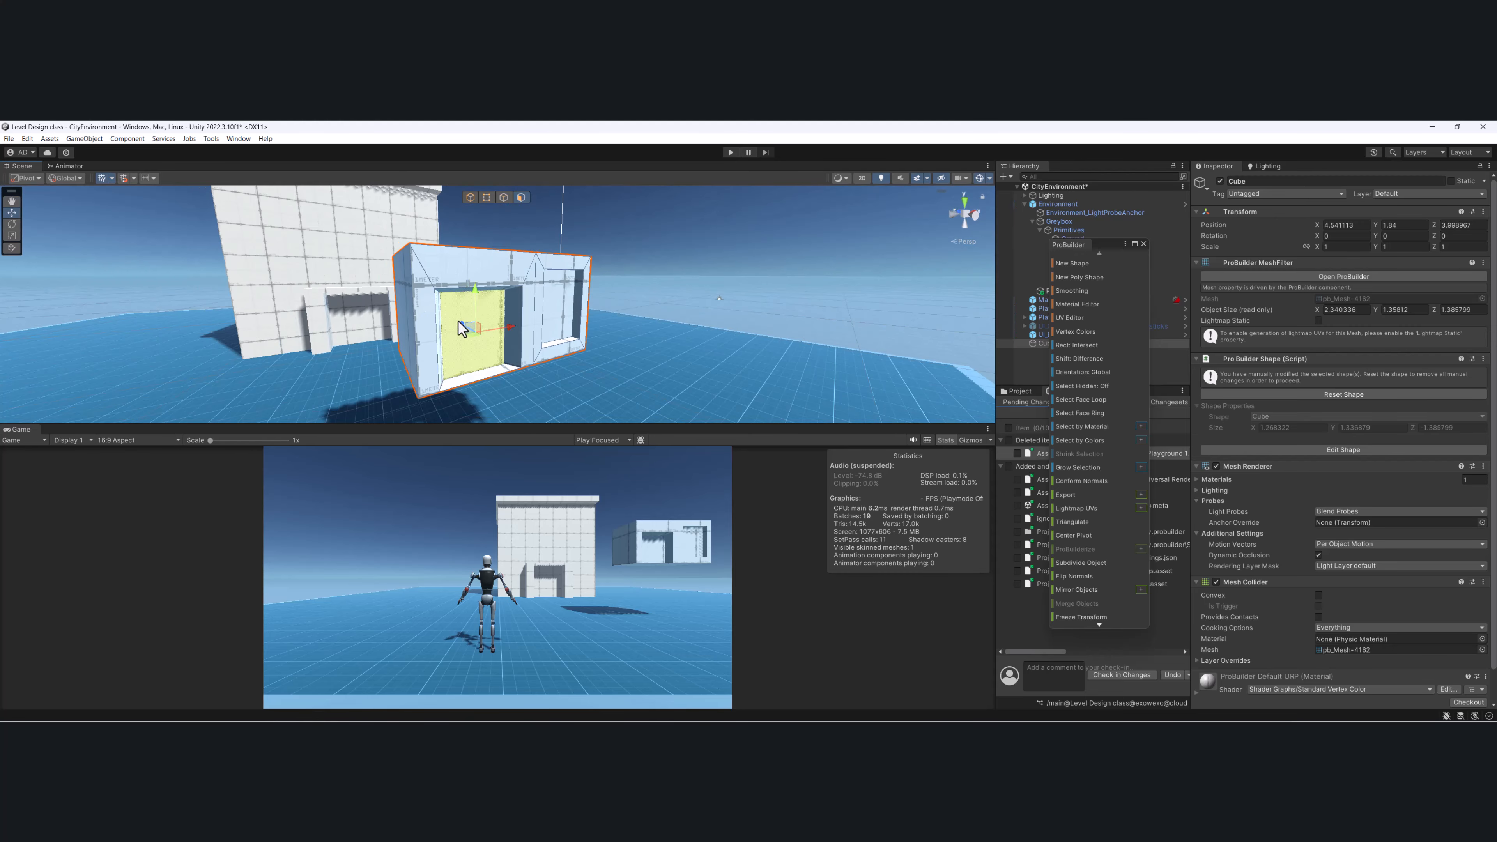
{"action": "left_click_drag", "start_coordinate": [456, 324], "coordinate": [508, 399], "text": "alt"}
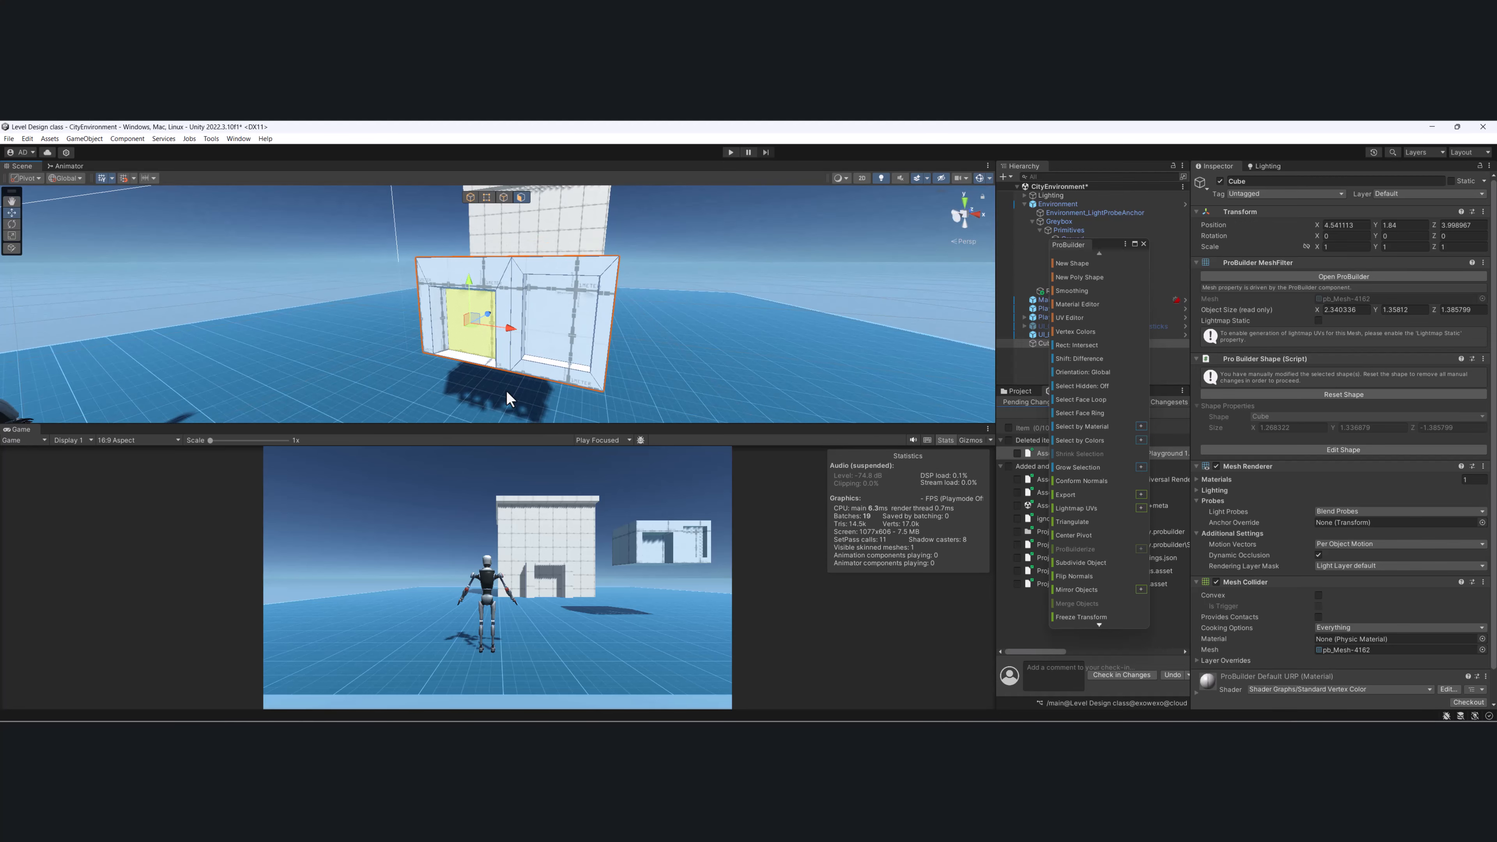
Return to object selection mode and delete the practice cube with its doorway and window.
{"action": "left_click", "coordinate": [557, 321]}
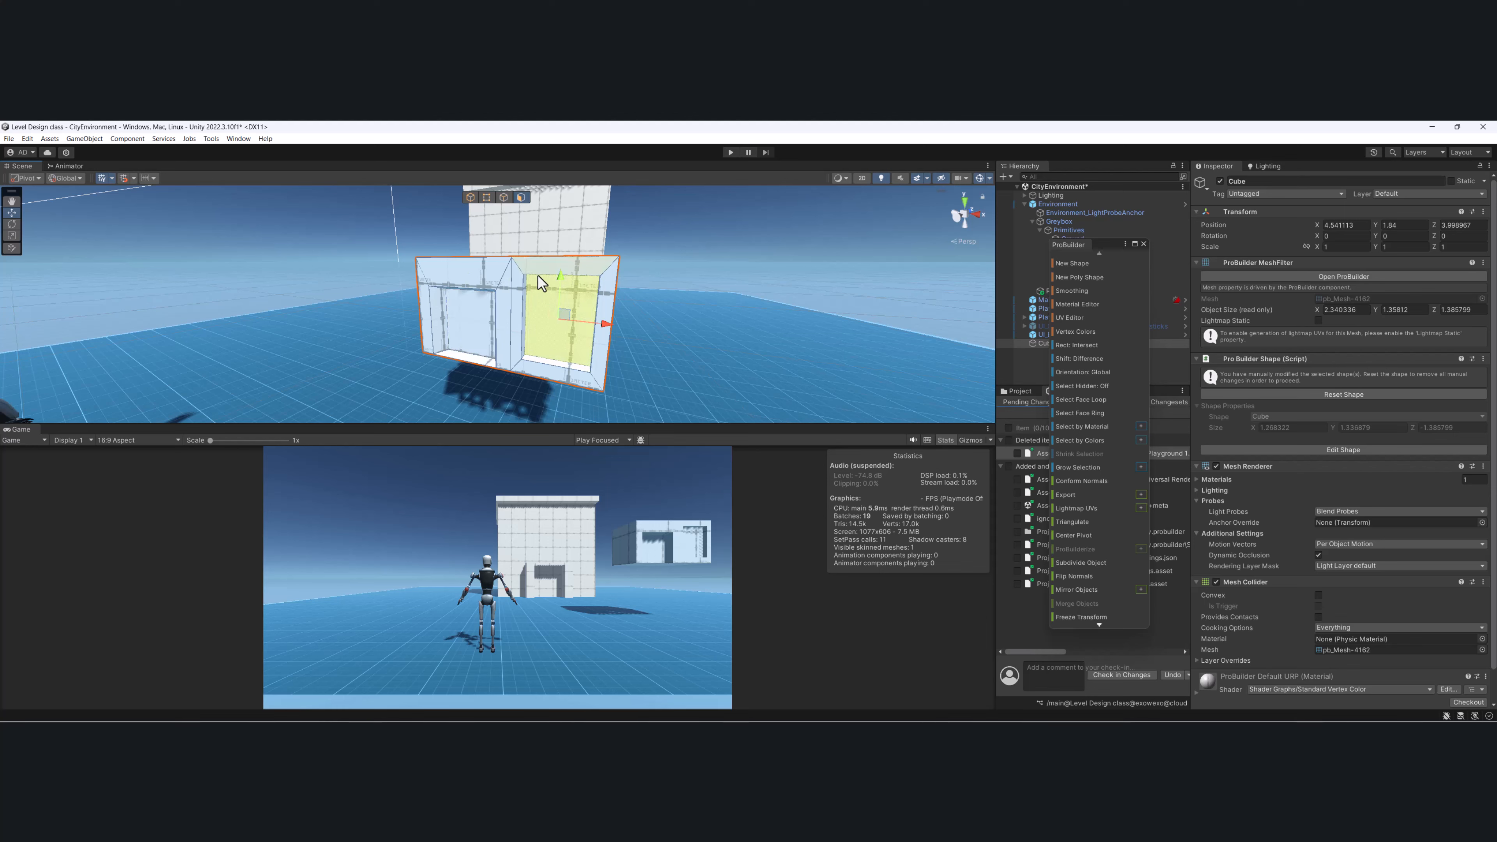
{"action": "left_click_drag", "start_coordinate": [529, 304], "coordinate": [573, 302], "text": "alt"}
{"action": "left_click_drag", "start_coordinate": [568, 357], "coordinate": [728, 328], "text": "alt"}
{"action": "left_click", "coordinate": [475, 198]}
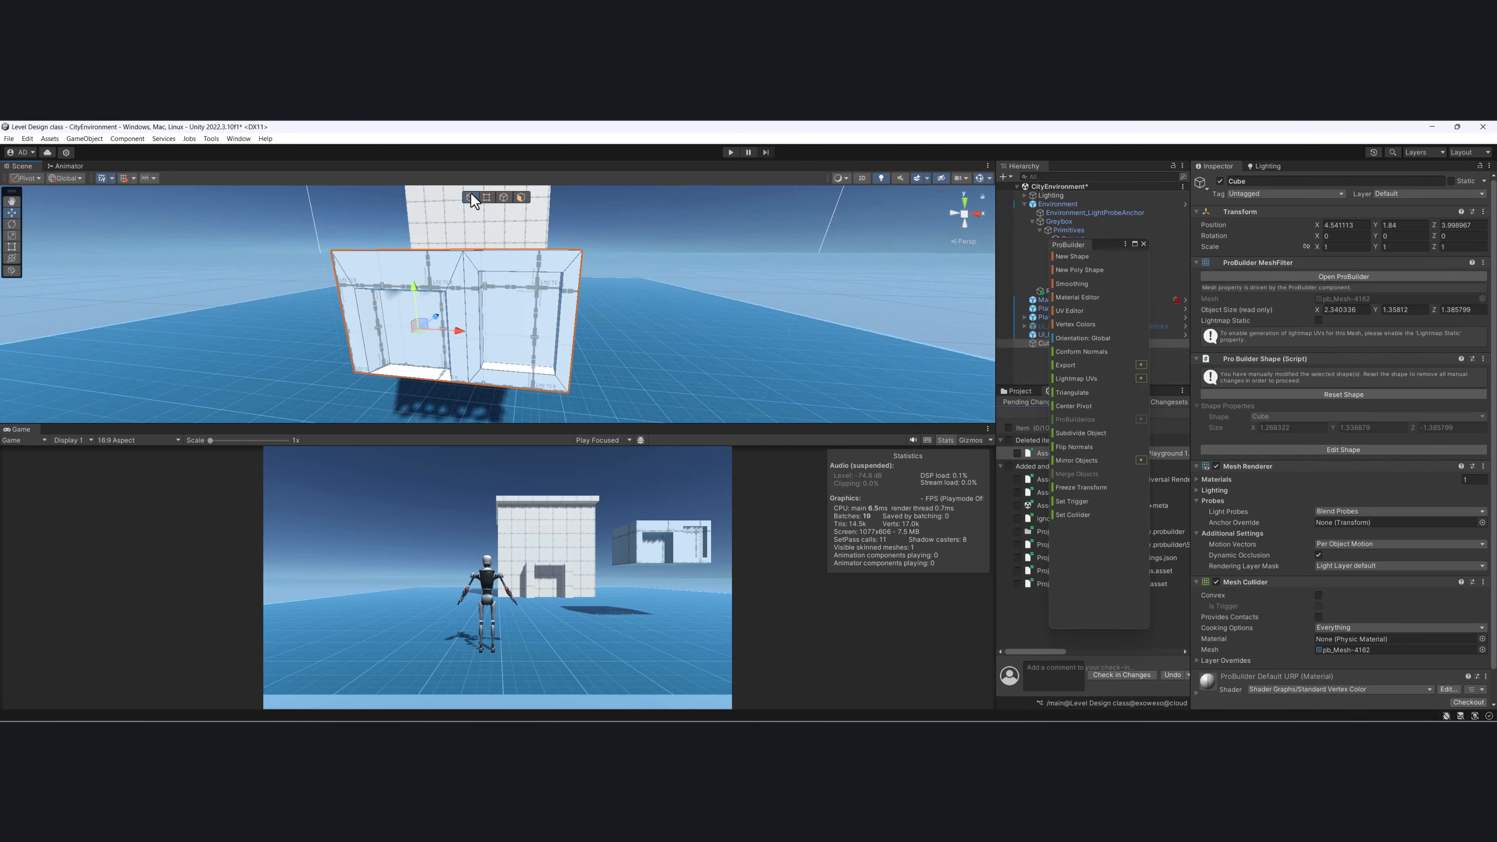
{"action": "left_click_drag", "start_coordinate": [516, 313], "coordinate": [429, 329], "text": "alt"}
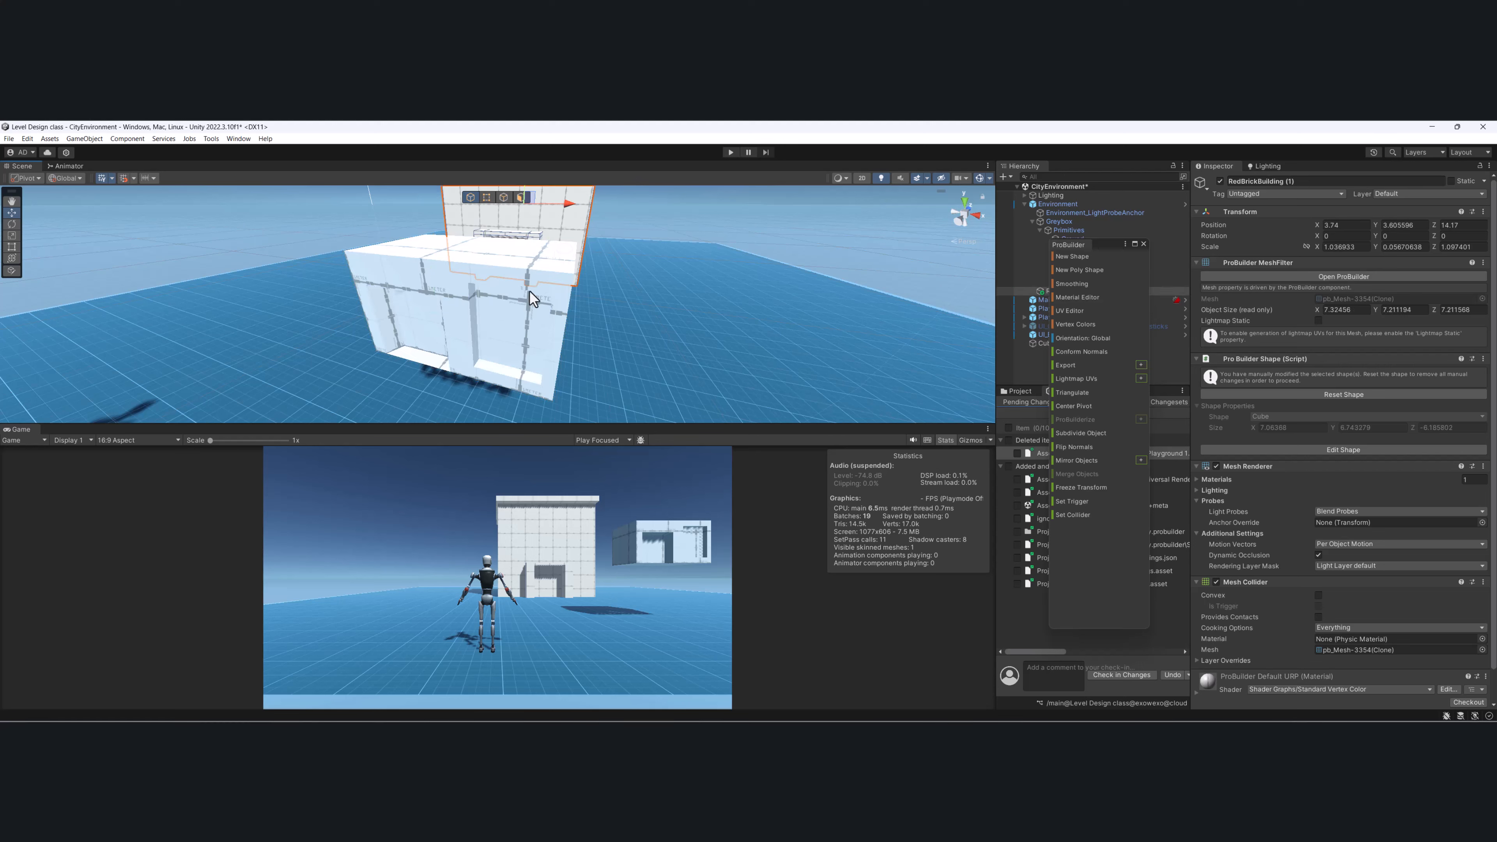
{"action": "key", "text": "Delete"}
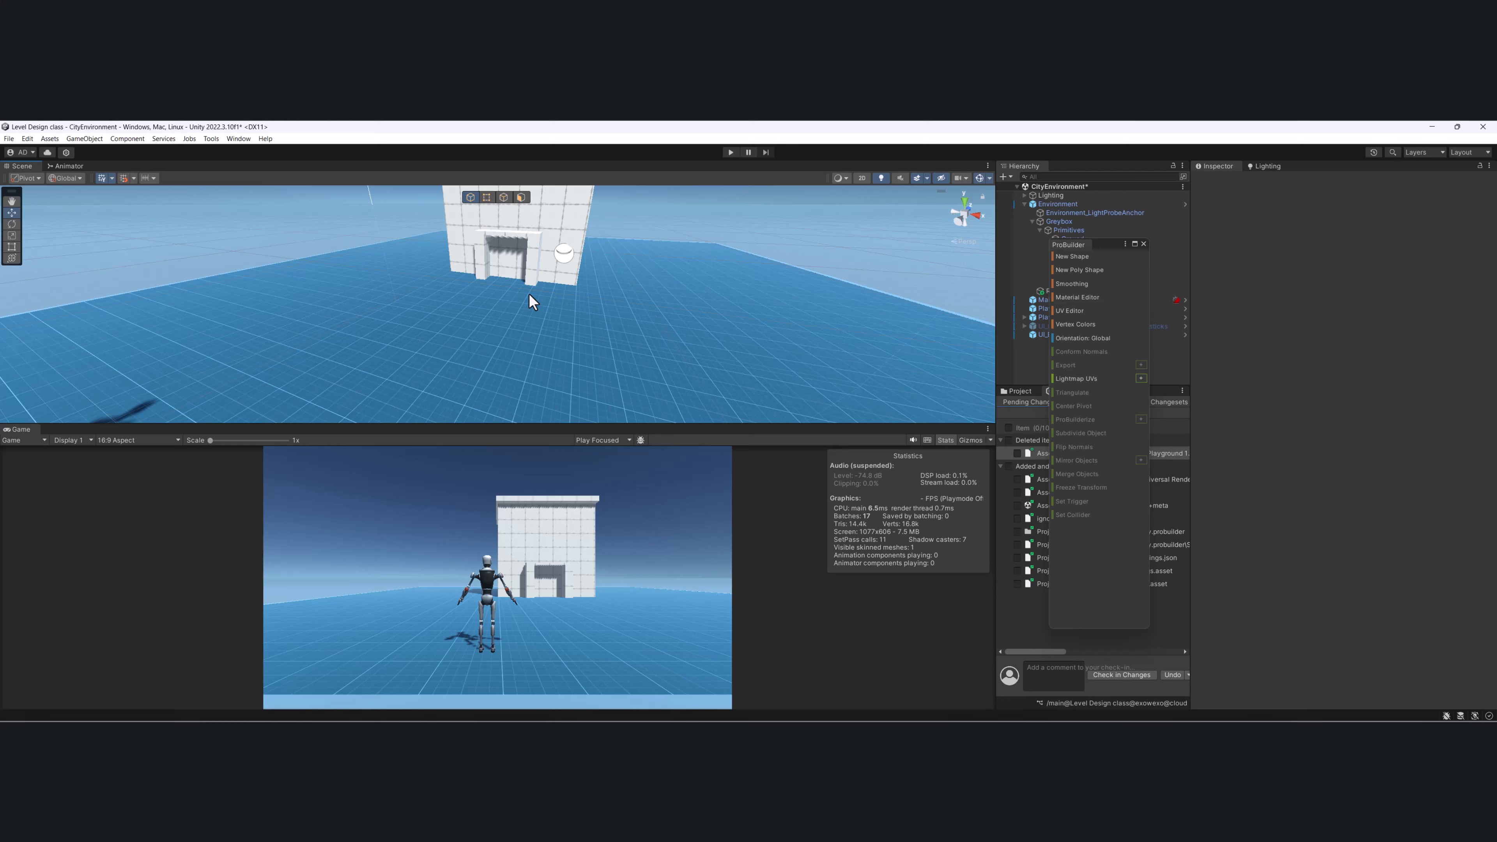
Select and frame the greybox building, and in edge selection mode pick the vertical corner edge between its front and side walls.
{"action": "left_click", "coordinate": [550, 246]}
{"action": "key", "text": "f"}
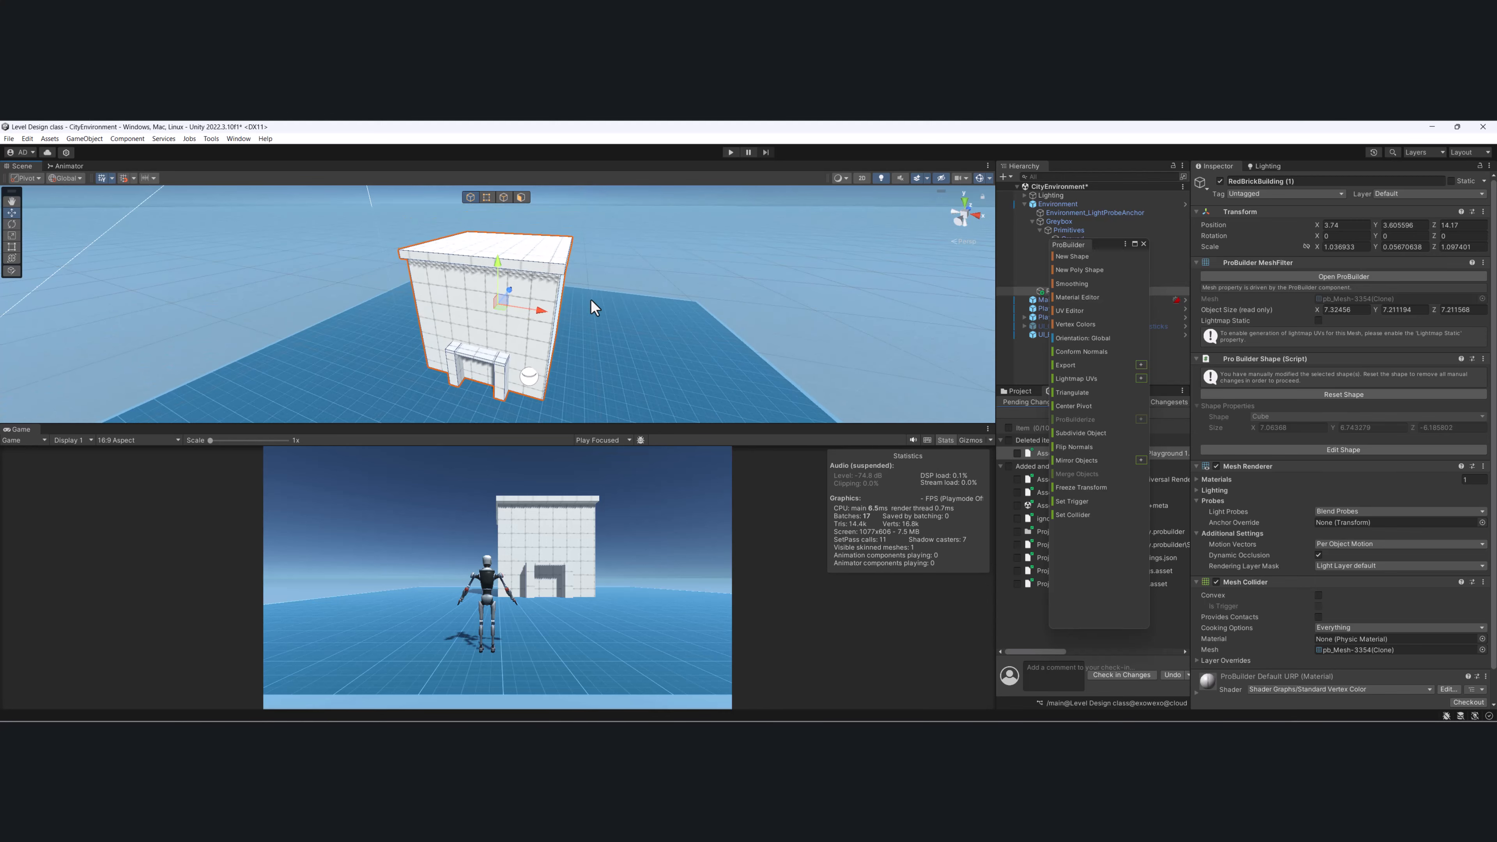
{"action": "left_click_drag", "start_coordinate": [591, 300], "coordinate": [494, 303], "text": "alt"}
{"action": "scroll", "coordinate": [532, 270], "scroll_direction": "up", "scroll_amount": 4}
{"action": "scroll", "coordinate": [495, 303], "scroll_direction": "down", "scroll_amount": 4}
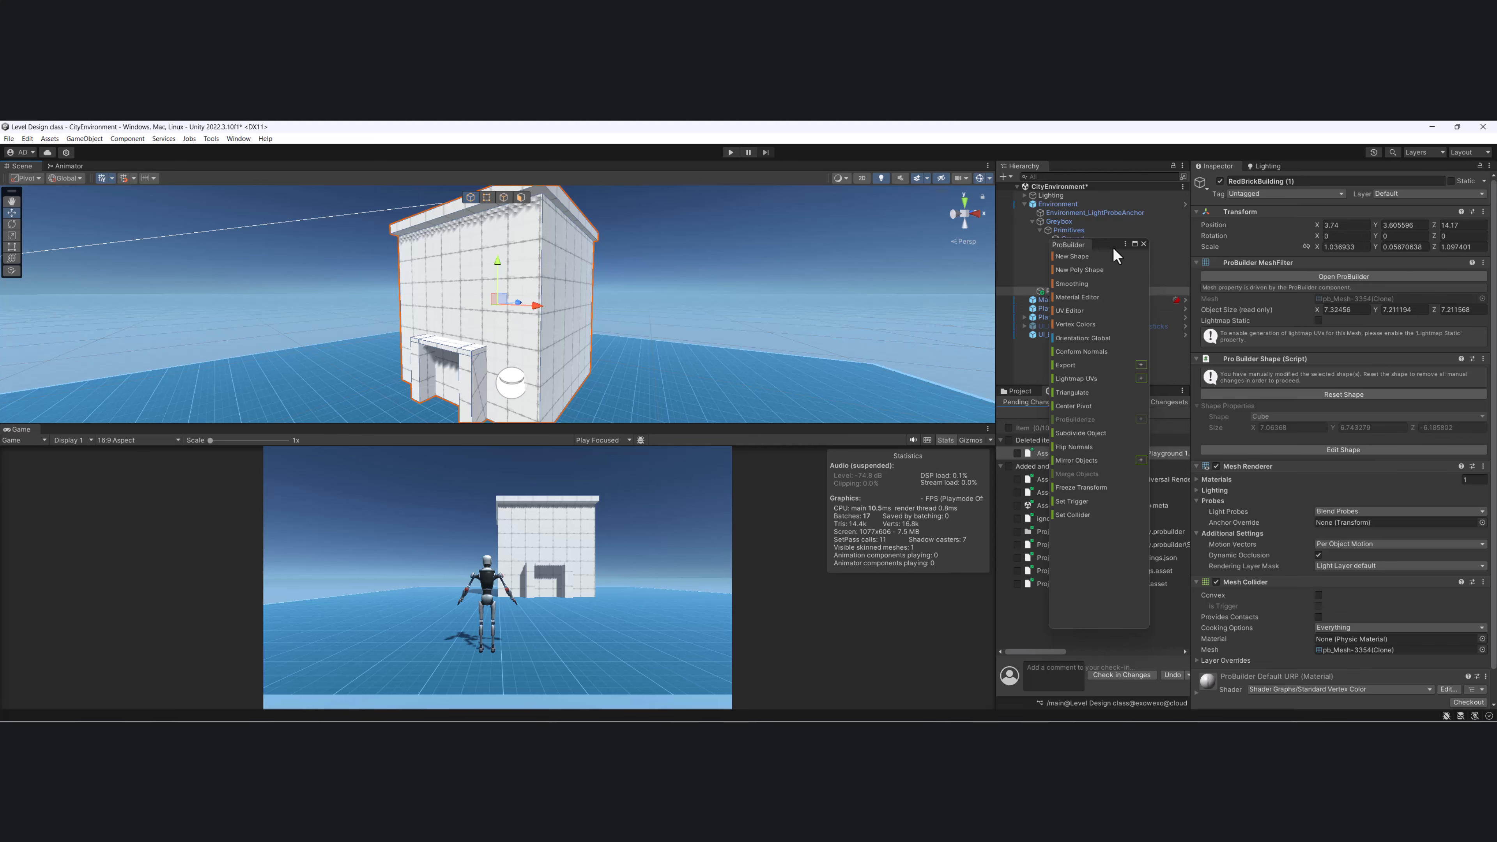
{"action": "left_click_drag", "start_coordinate": [380, 302], "coordinate": [481, 285], "text": "alt"}
{"action": "left_click", "coordinate": [504, 198]}
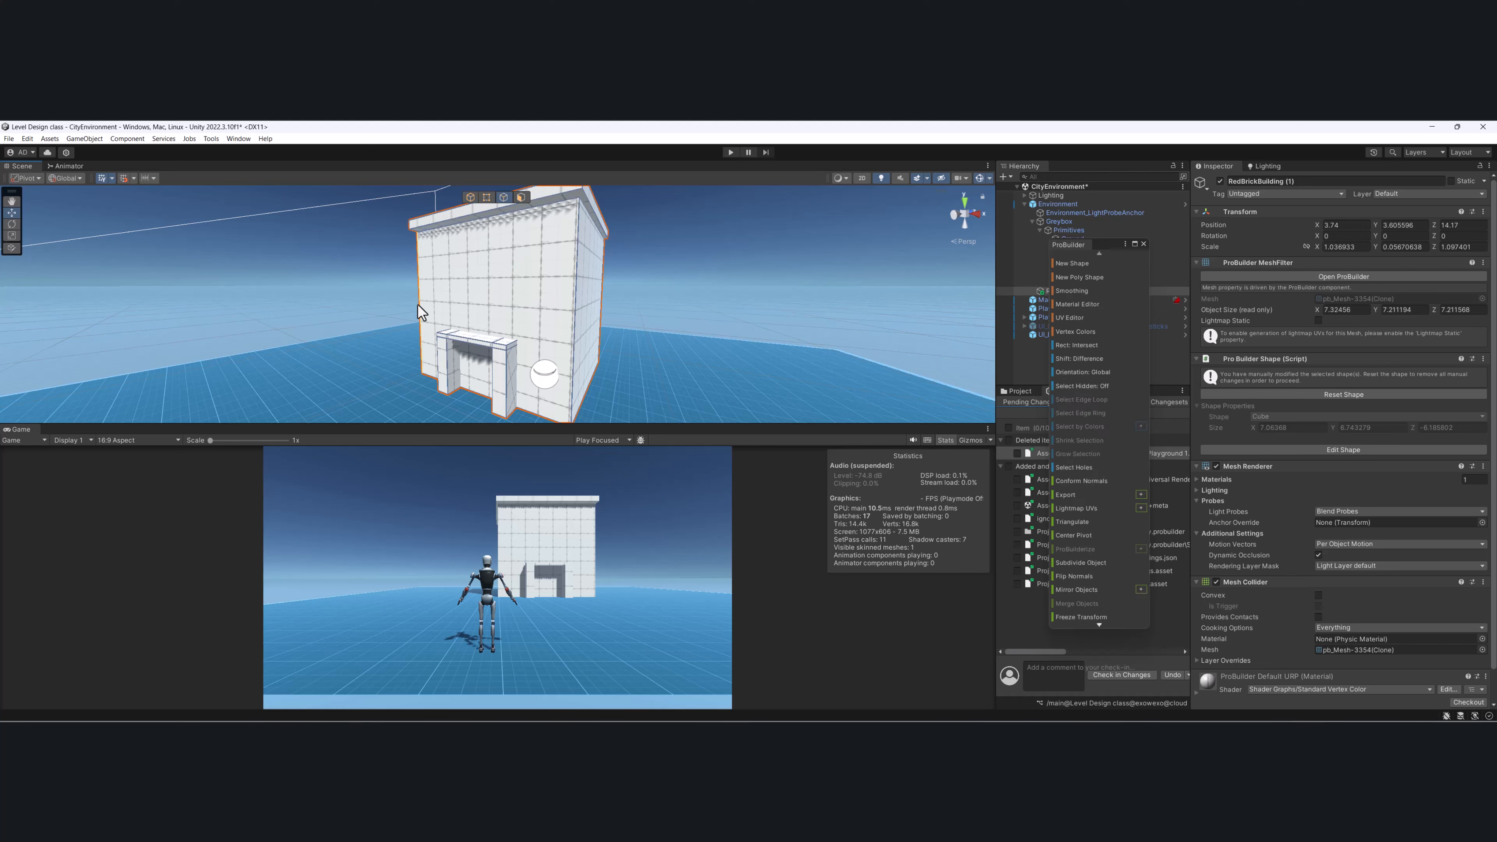
{"action": "left_click", "coordinate": [575, 306]}
{"action": "left_click_drag", "start_coordinate": [575, 307], "coordinate": [631, 307], "text": "alt"}
Try Subdivide Object on the greybox building, inspect its walls, and undo the subdivision.
{"action": "scroll", "coordinate": [1106, 369], "scroll_direction": "down", "scroll_amount": 4}
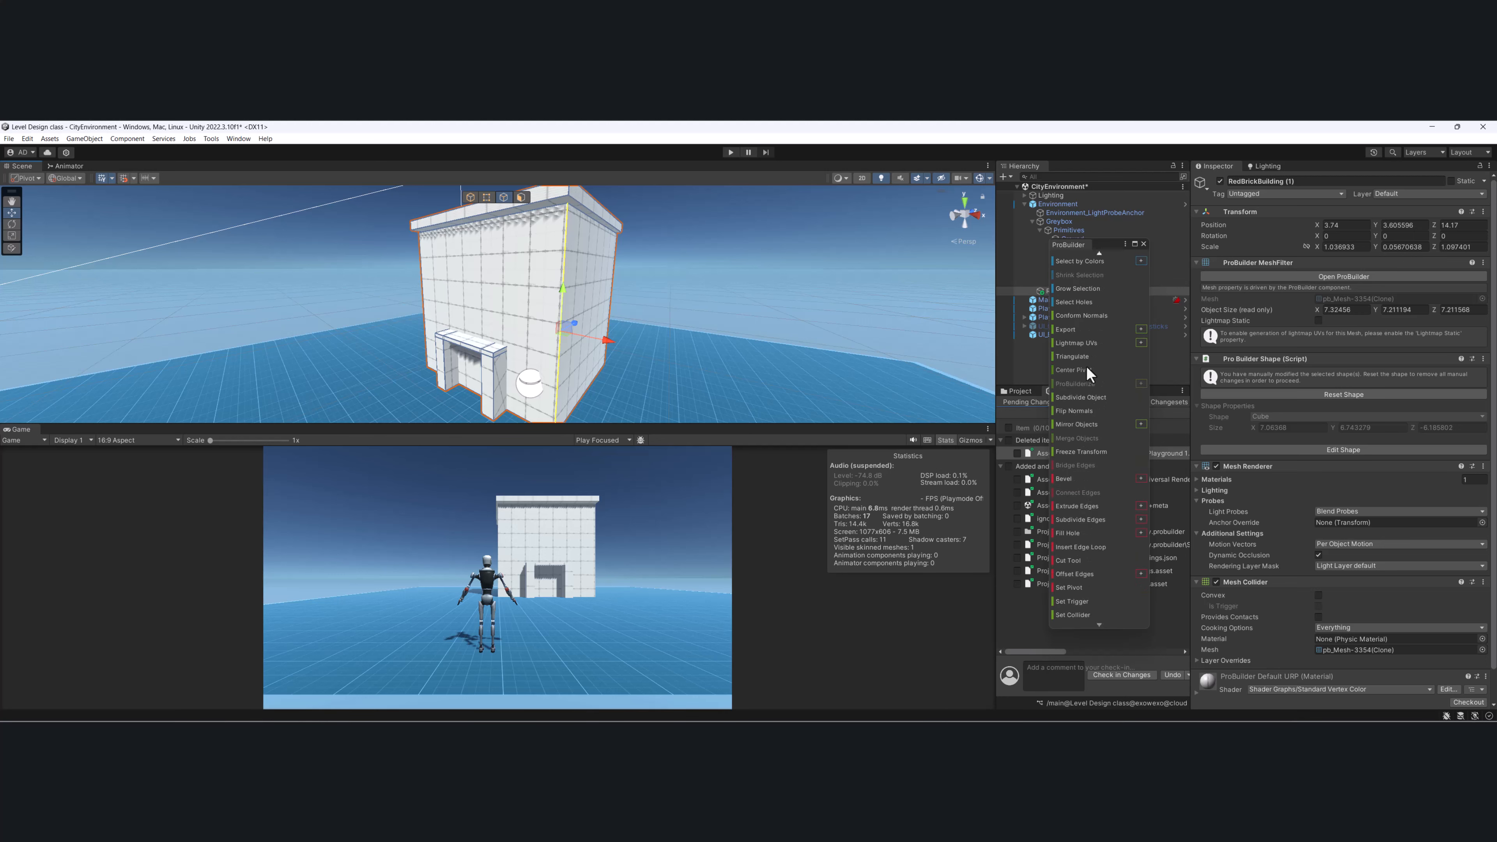
{"action": "scroll", "coordinate": [1087, 377], "scroll_direction": "up", "scroll_amount": 4}
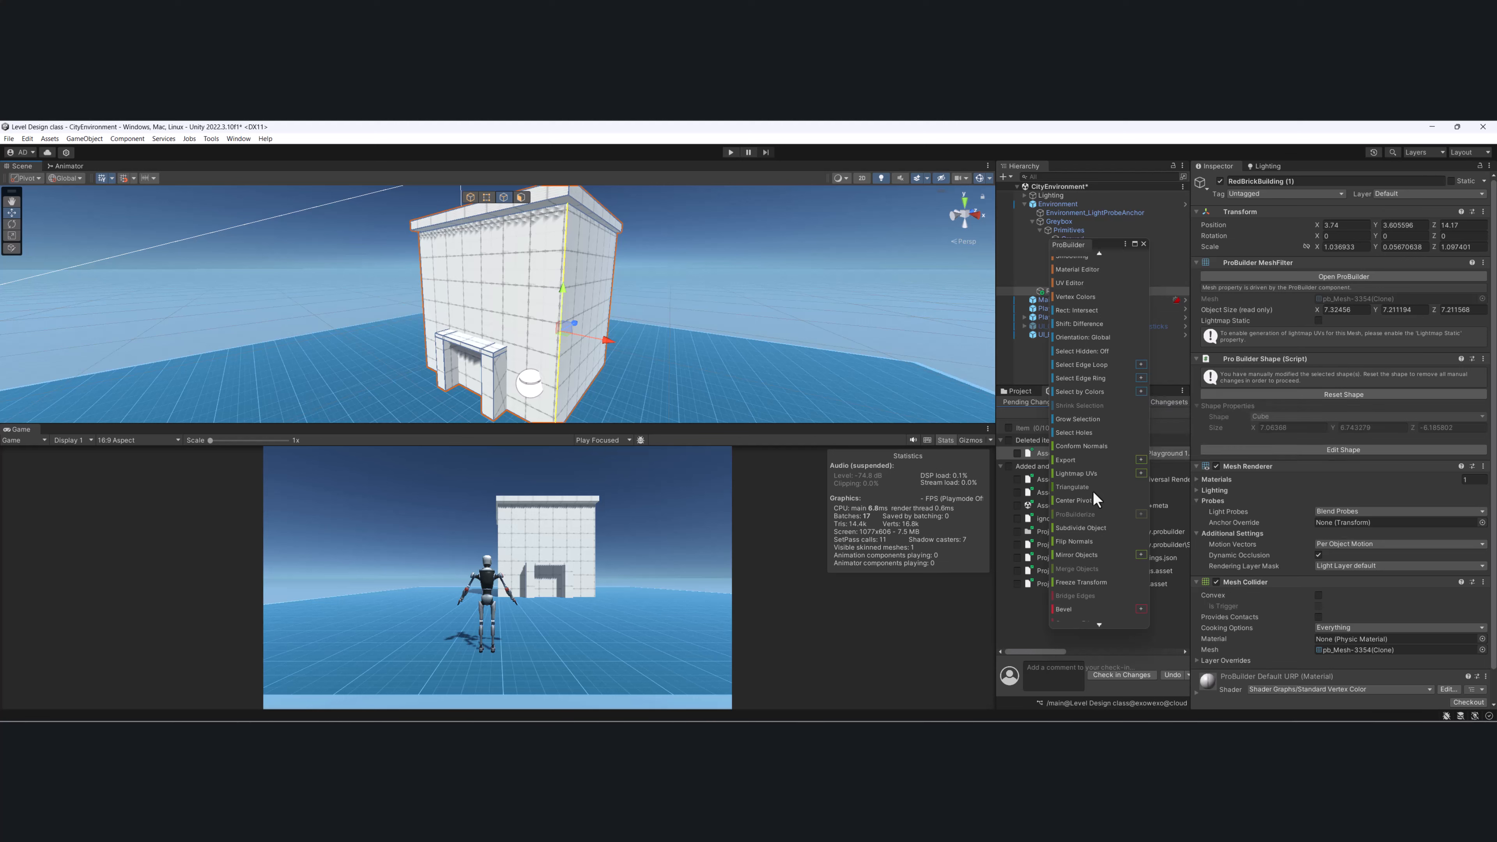
{"action": "scroll", "coordinate": [1081, 561], "scroll_direction": "down", "scroll_amount": 4}
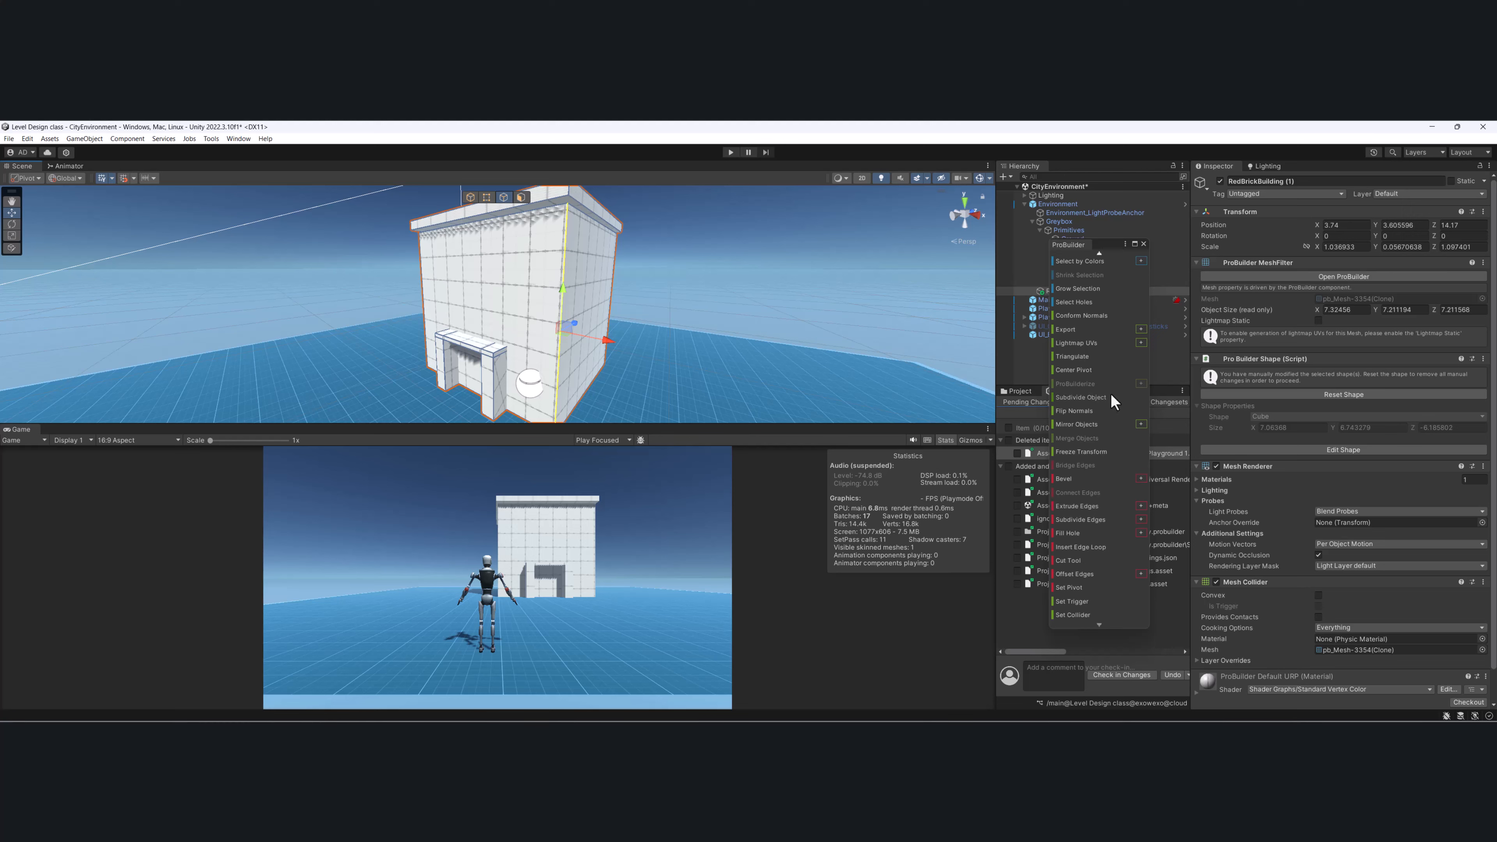
{"action": "left_click", "coordinate": [1087, 398]}
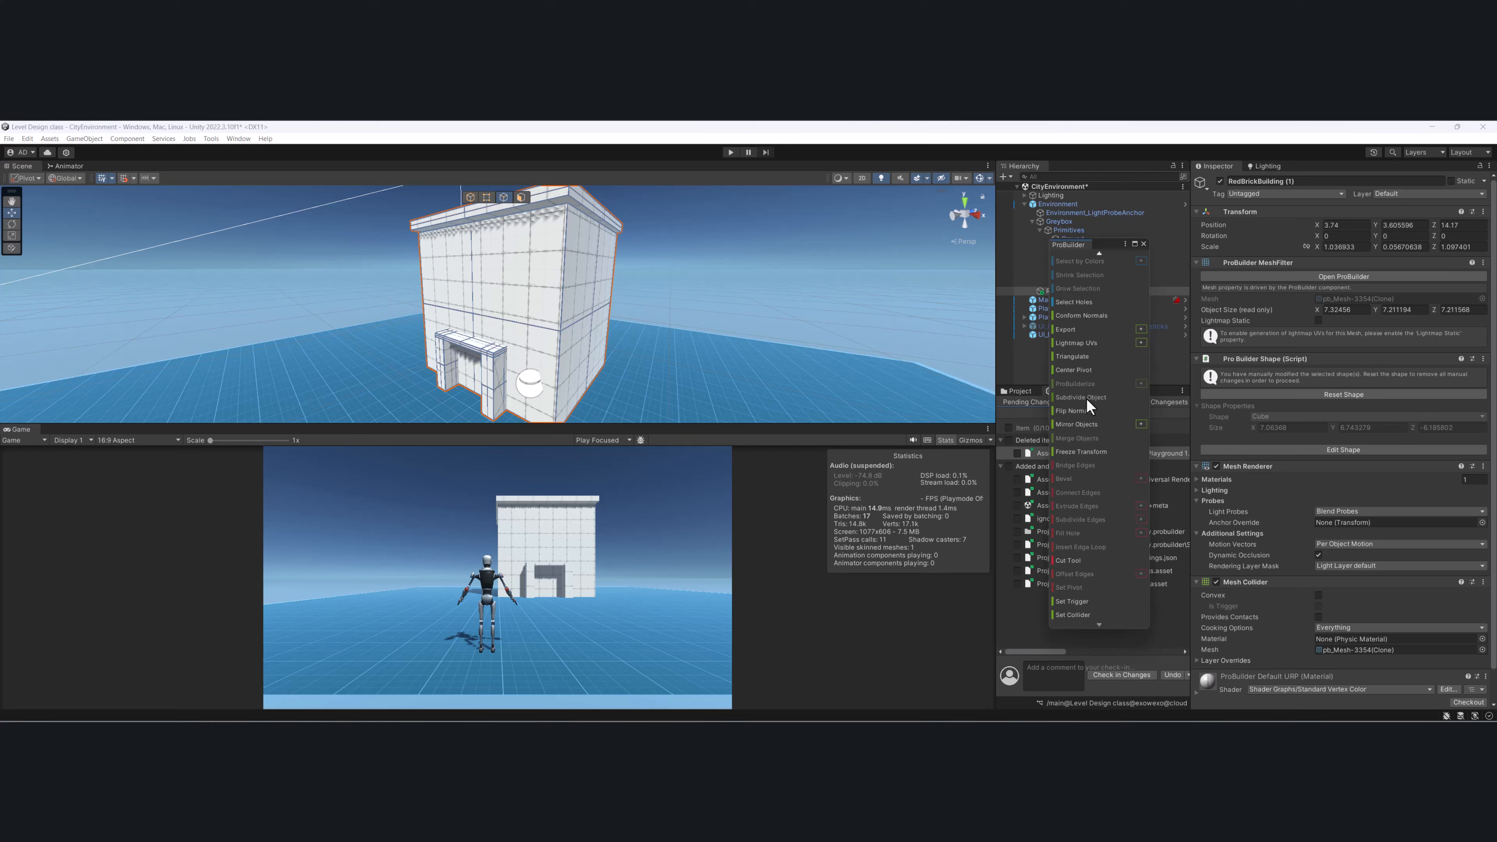
{"action": "left_click_drag", "start_coordinate": [659, 290], "coordinate": [489, 313], "text": "alt"}
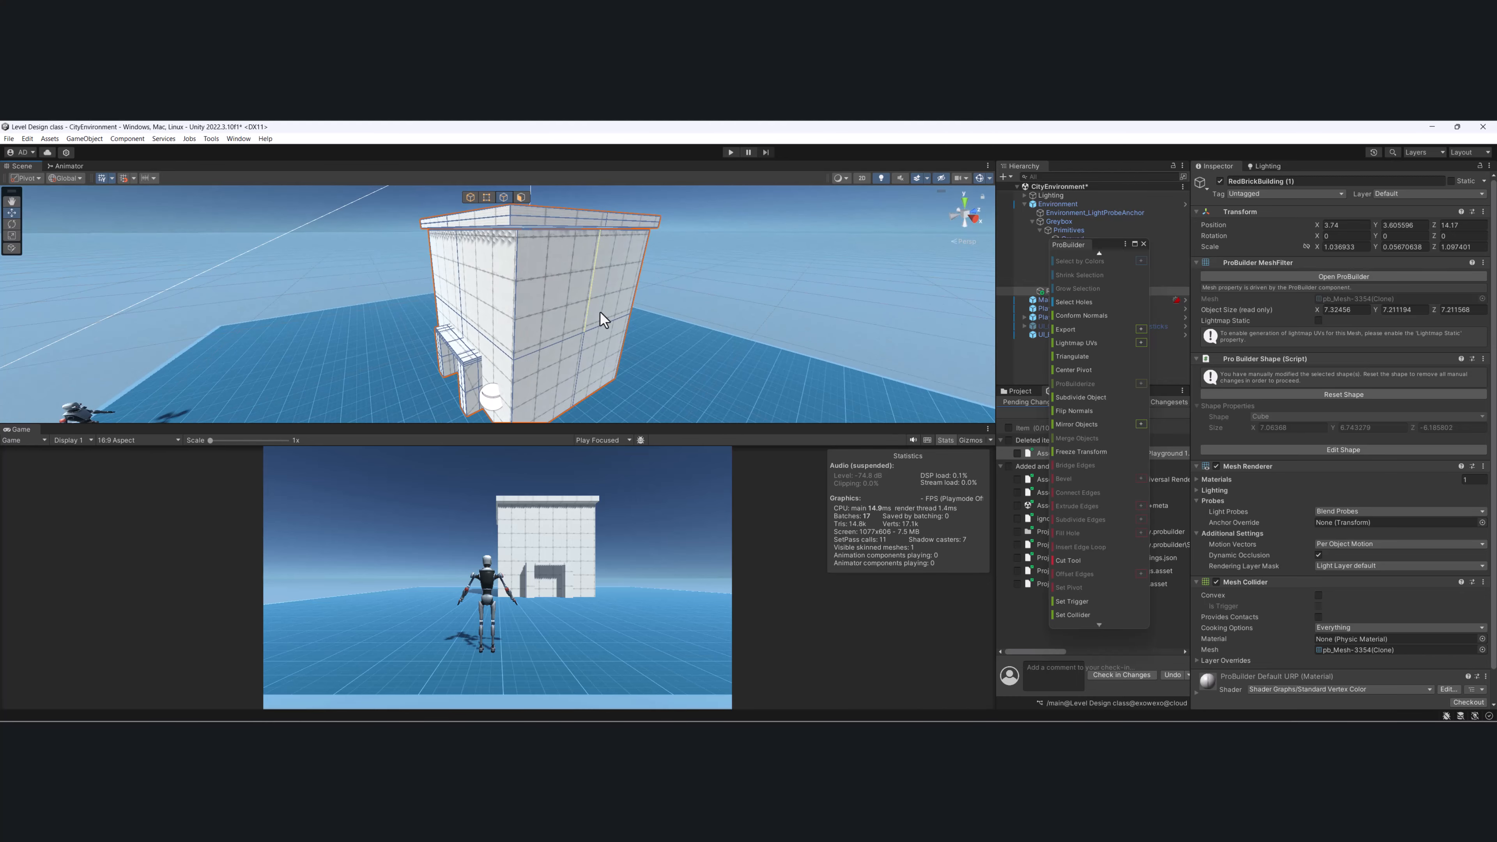
{"action": "key", "text": "ctrl+z"}
{"action": "left_click_drag", "start_coordinate": [612, 265], "coordinate": [565, 231], "text": "alt"}
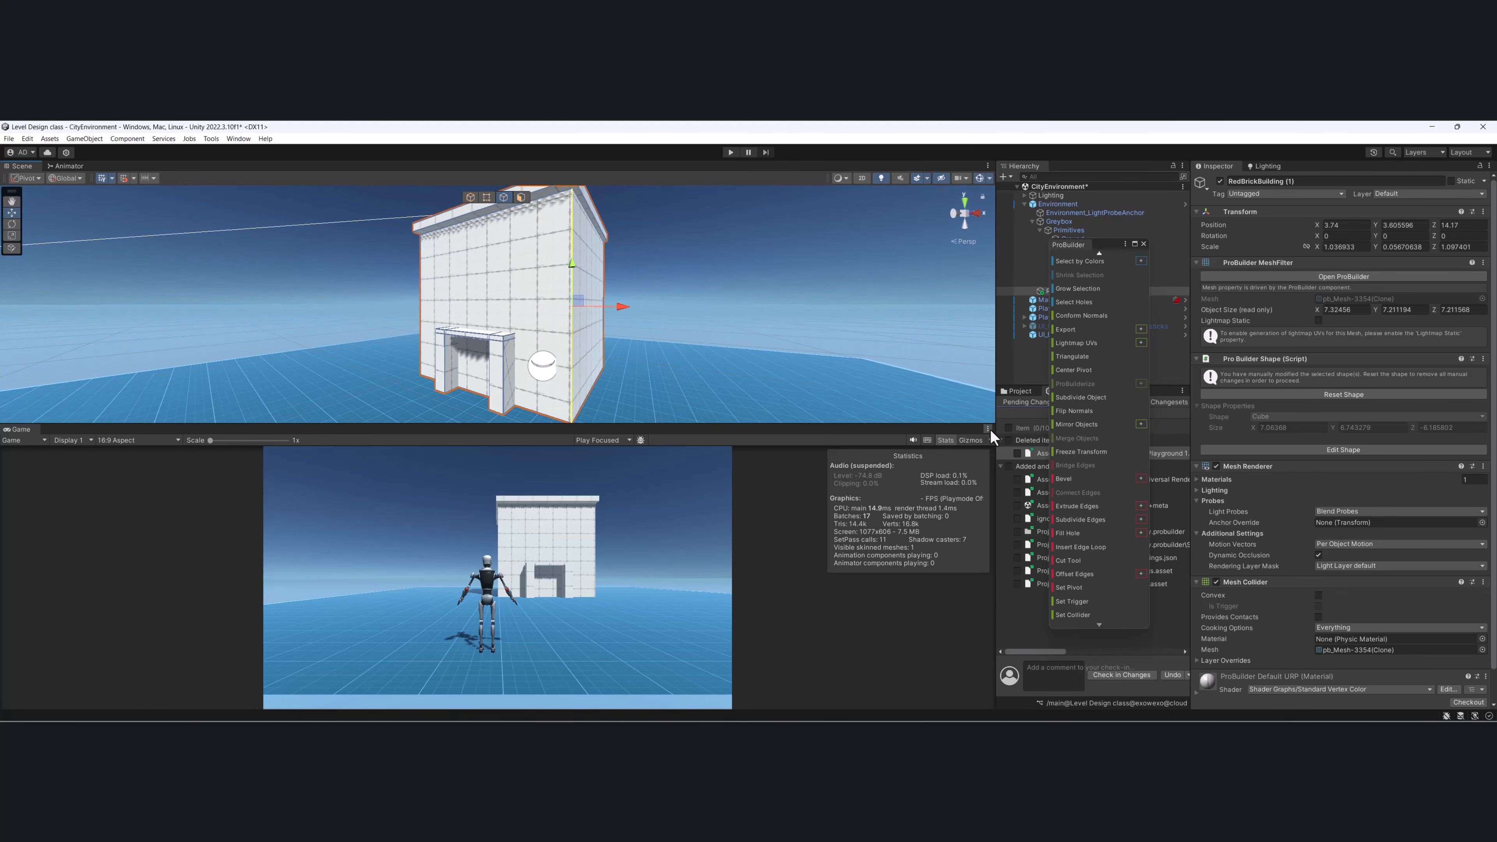
Insert a horizontal edge loop around the building from the selected vertical corner edge.
{"action": "left_click", "coordinate": [1096, 547]}
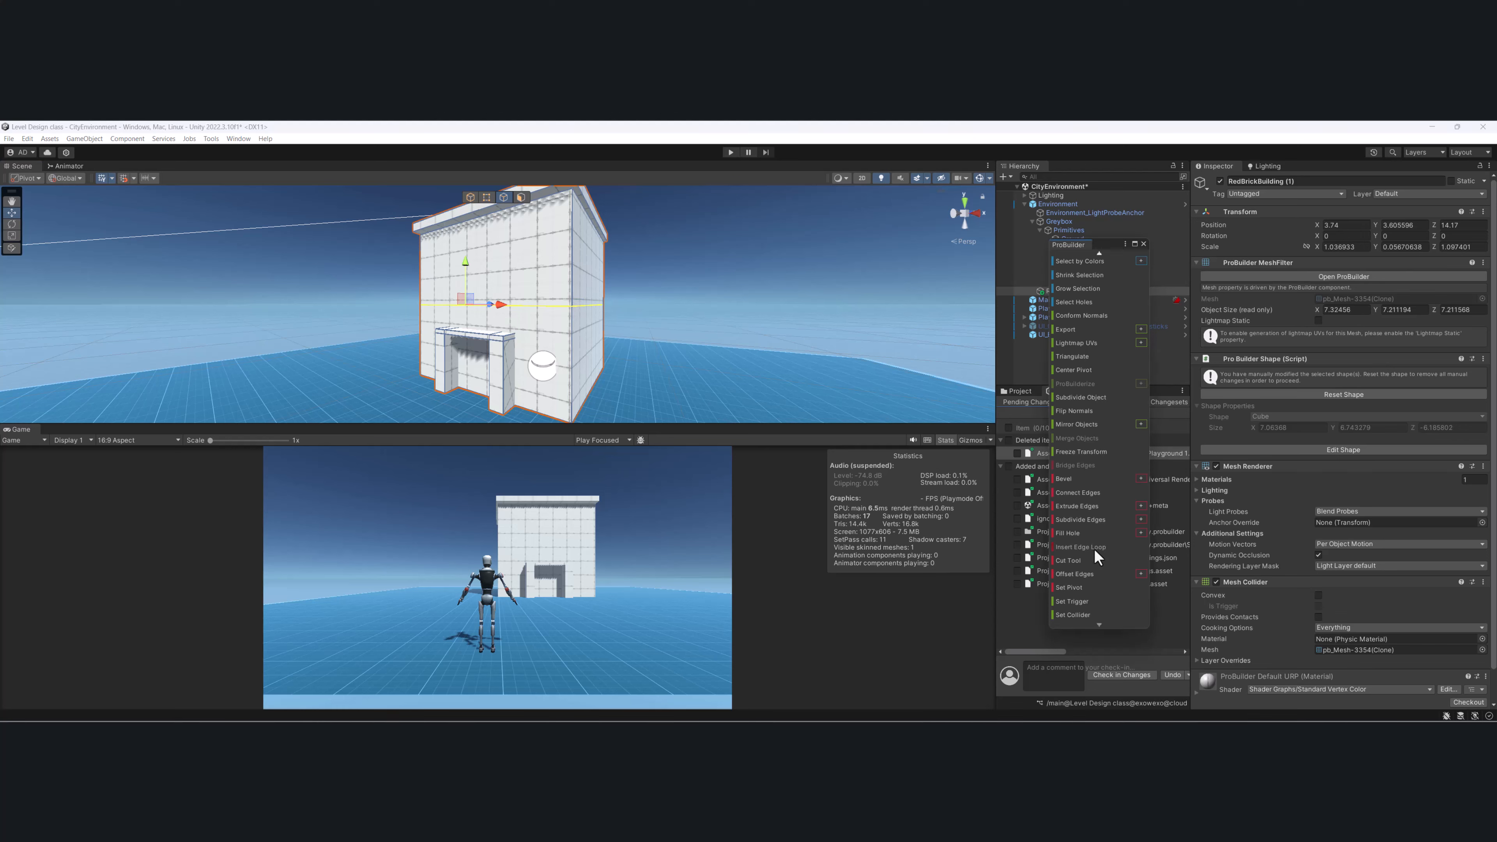
{"action": "left_click_drag", "start_coordinate": [608, 363], "coordinate": [494, 251], "text": "alt"}
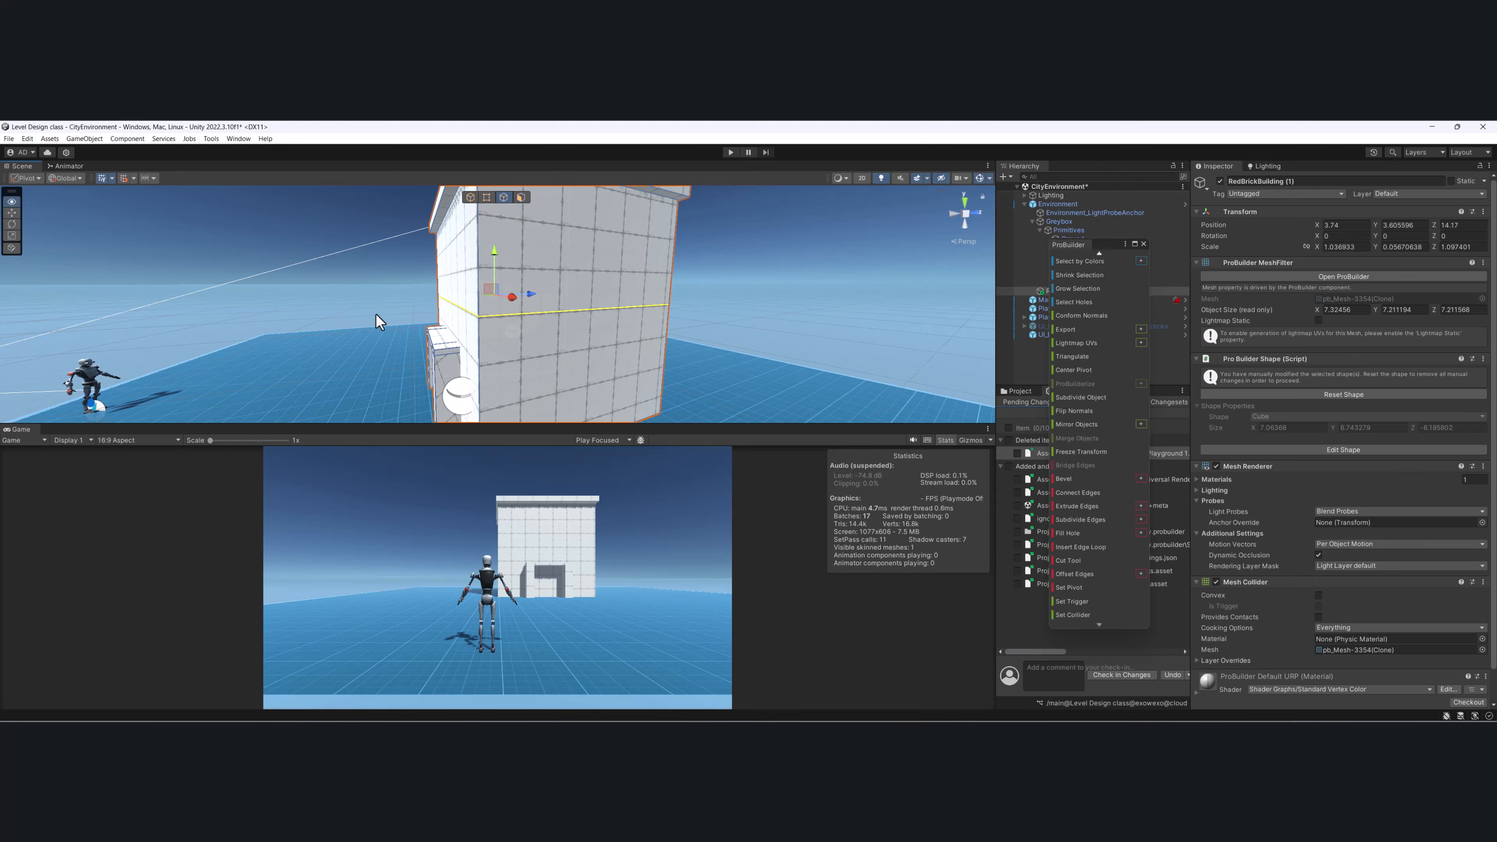
{"action": "left_click_drag", "start_coordinate": [375, 313], "coordinate": [561, 305], "text": "alt"}
Insert a vertical edge loop through the middle of the facade from its horizontal edge, and check the neighbouring edges.
{"action": "left_click", "coordinate": [516, 301]}
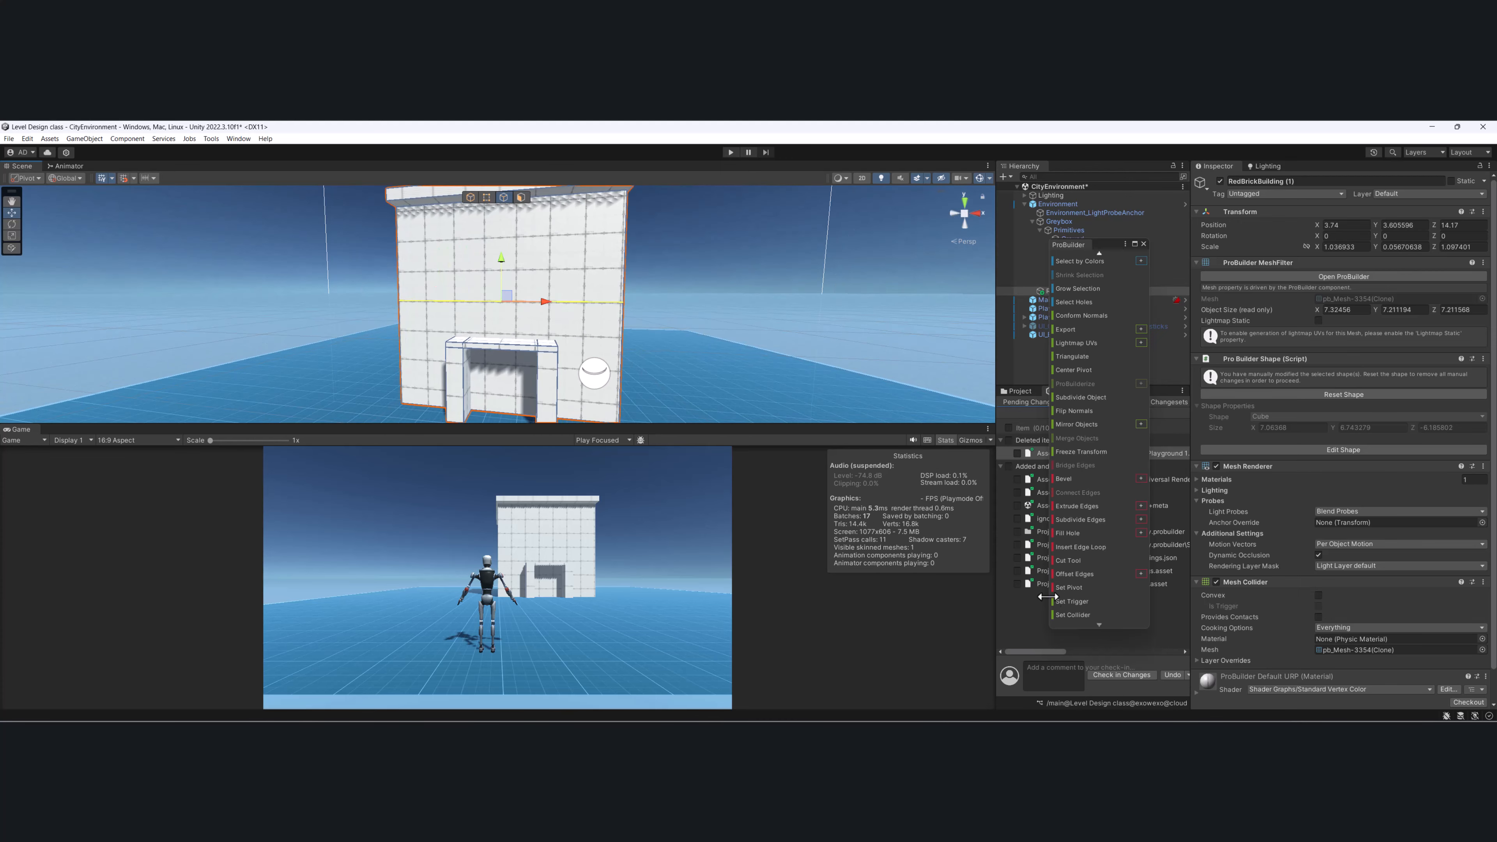
{"action": "left_click", "coordinate": [1088, 547]}
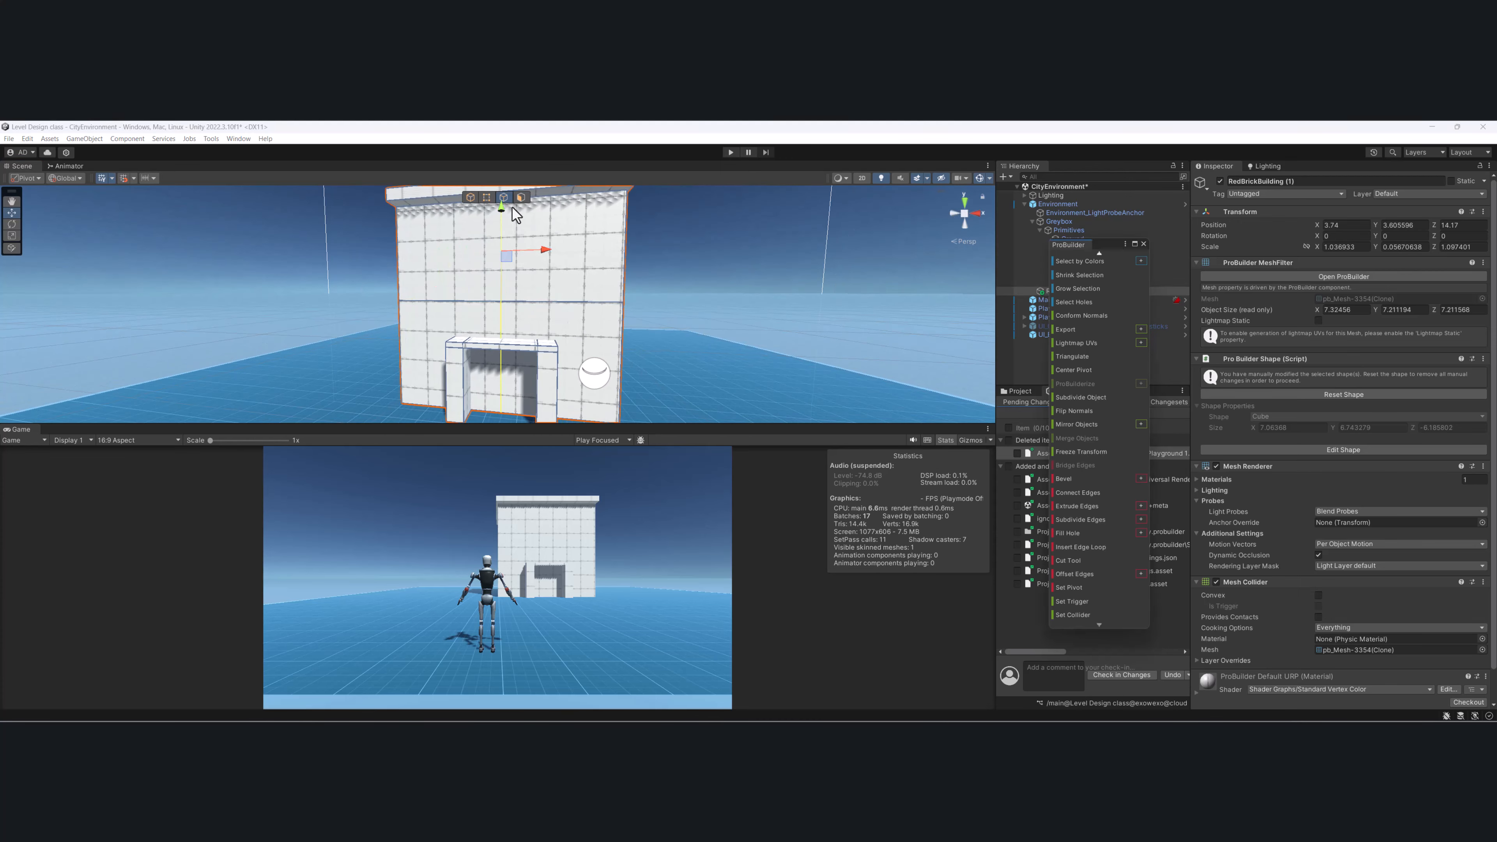
{"action": "left_click", "coordinate": [592, 303]}
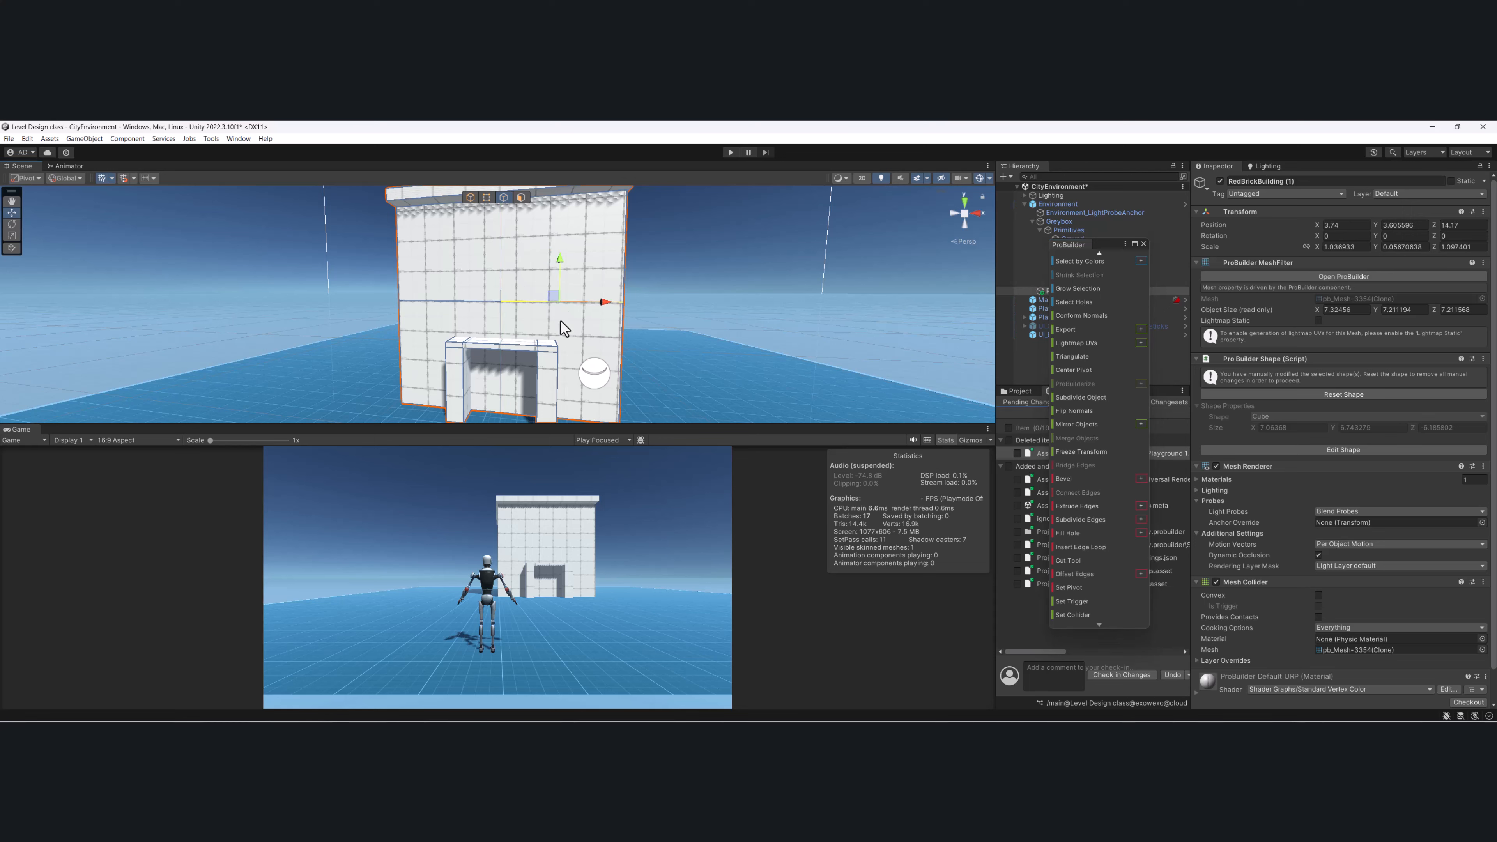
{"action": "left_click", "coordinate": [631, 254]}
{"action": "left_click_drag", "start_coordinate": [477, 297], "coordinate": [492, 253], "text": "alt"}
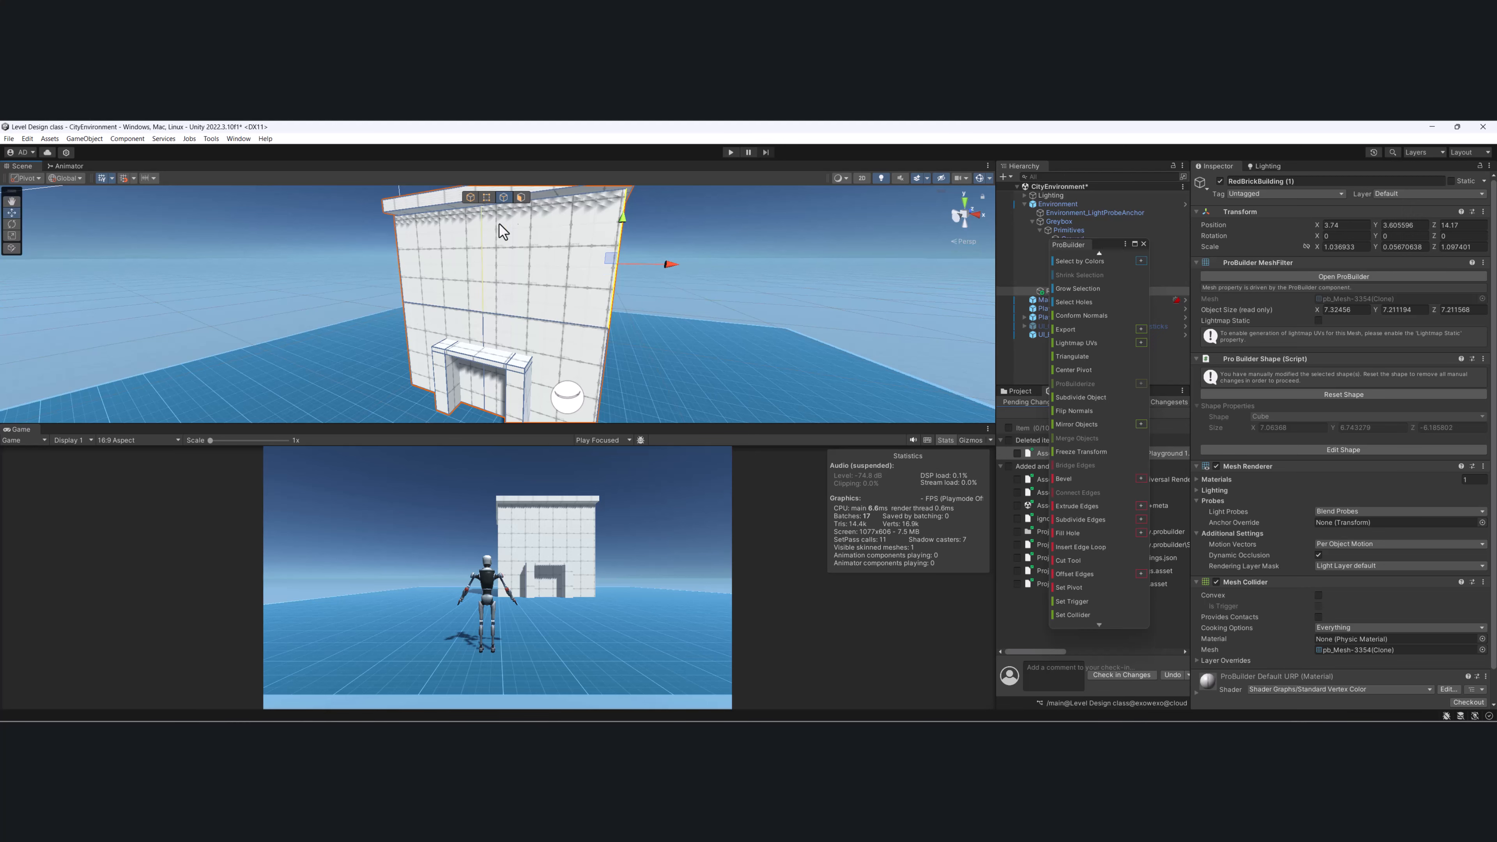
In face selection mode, inset the upper-right and upper-left quarters of the building's facade to outline two windows.
{"action": "left_click", "coordinate": [521, 198]}
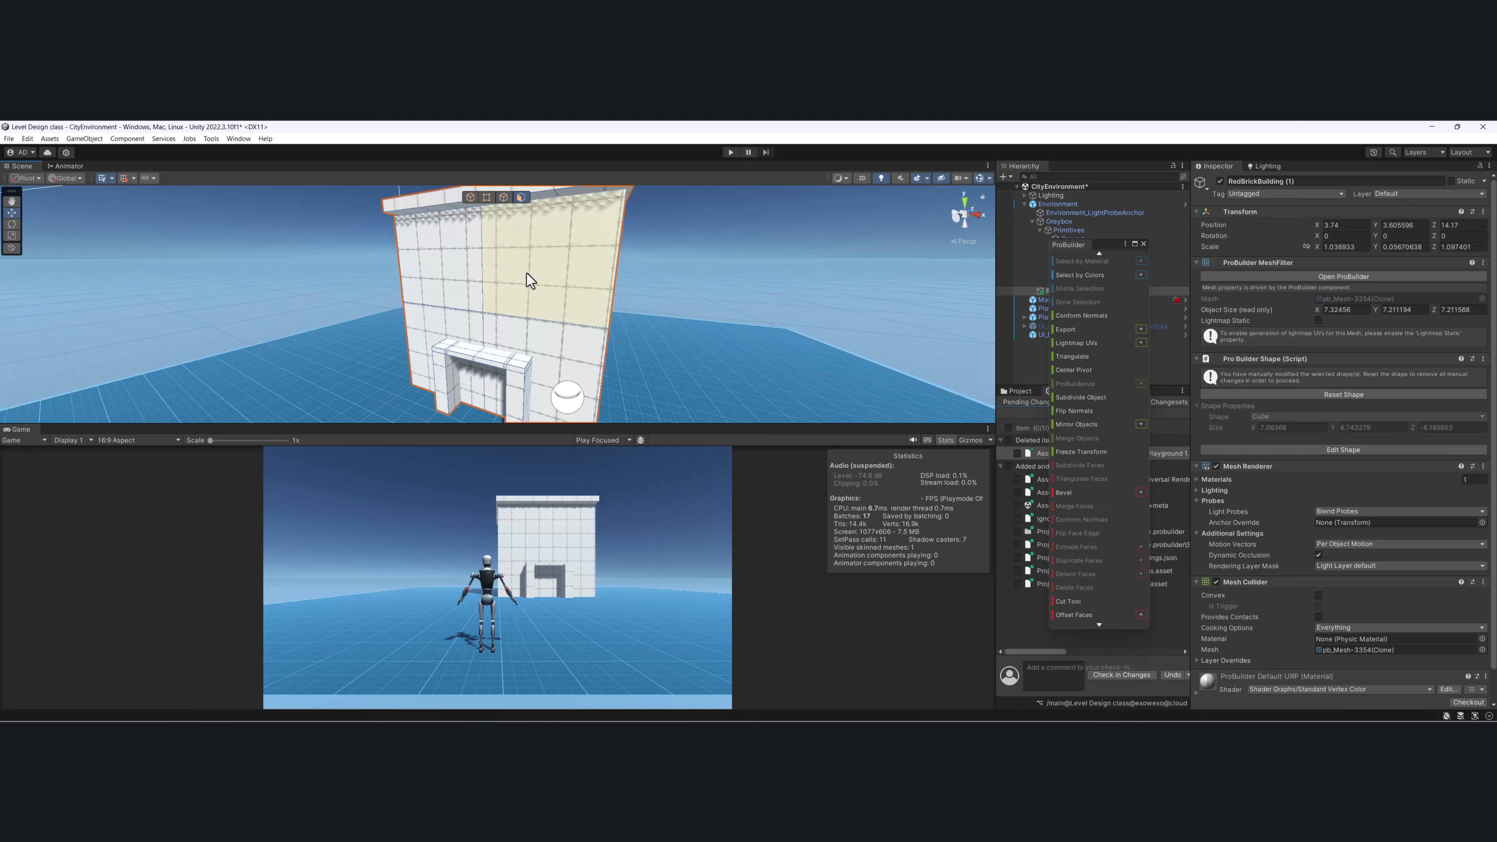
{"action": "left_click", "coordinate": [530, 287]}
{"action": "key", "text": "r"}
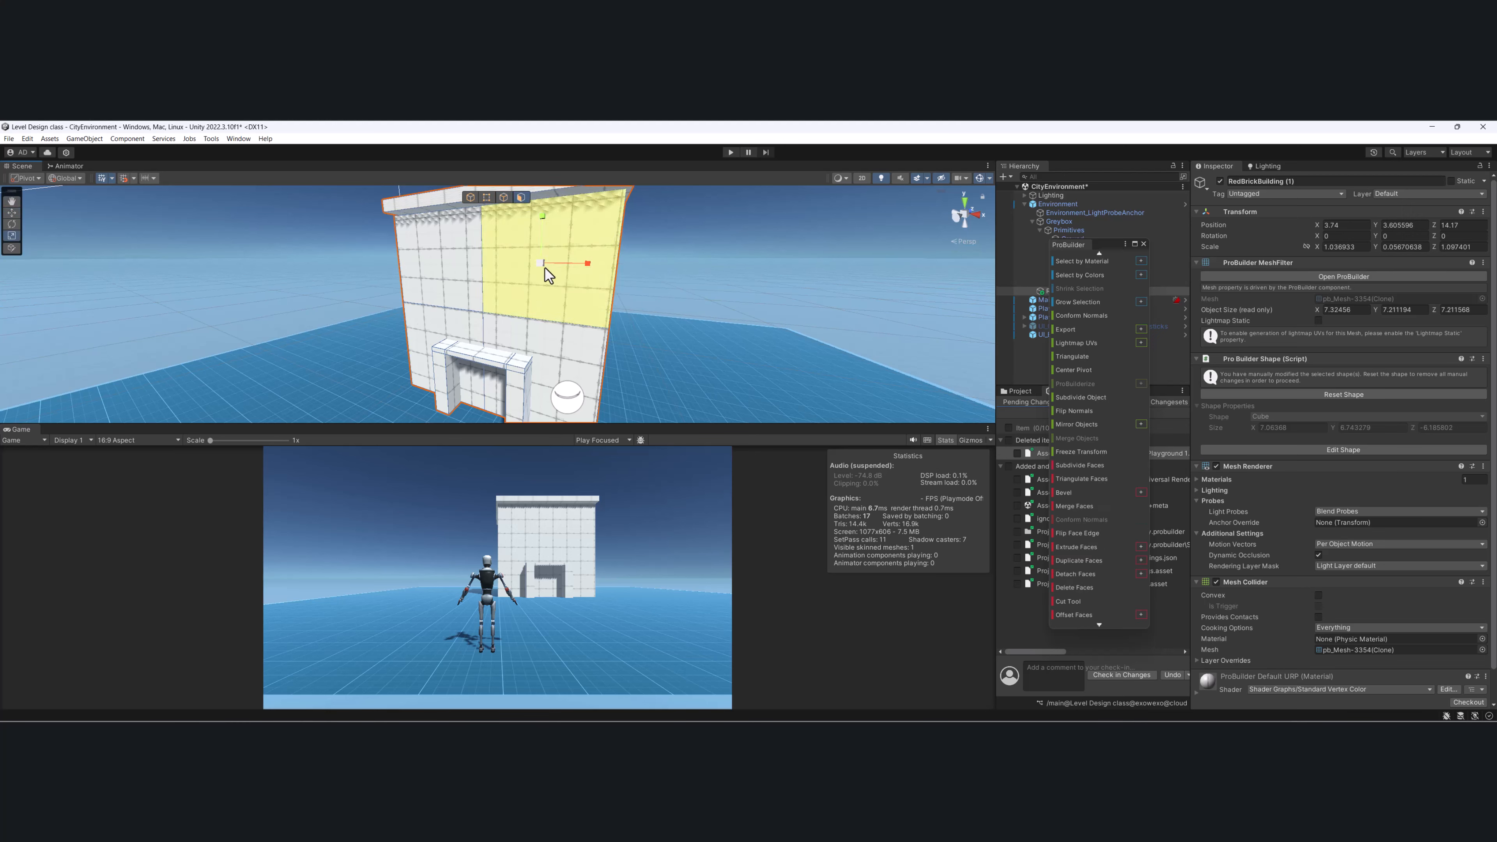
{"action": "left_click_drag", "start_coordinate": [544, 267], "coordinate": [527, 280], "text": "shift"}
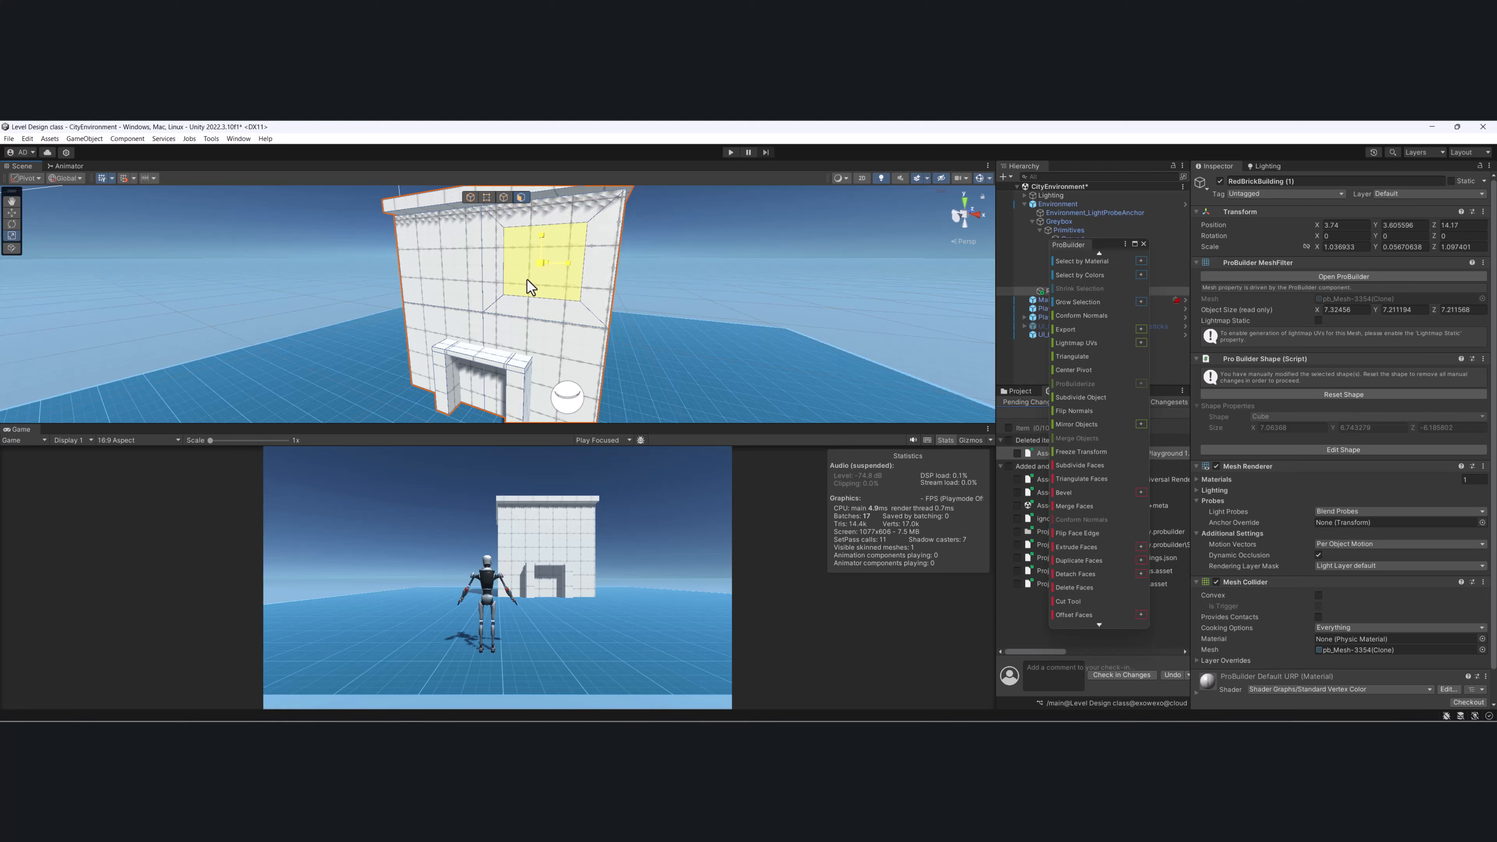
{"action": "left_click", "coordinate": [440, 253]}
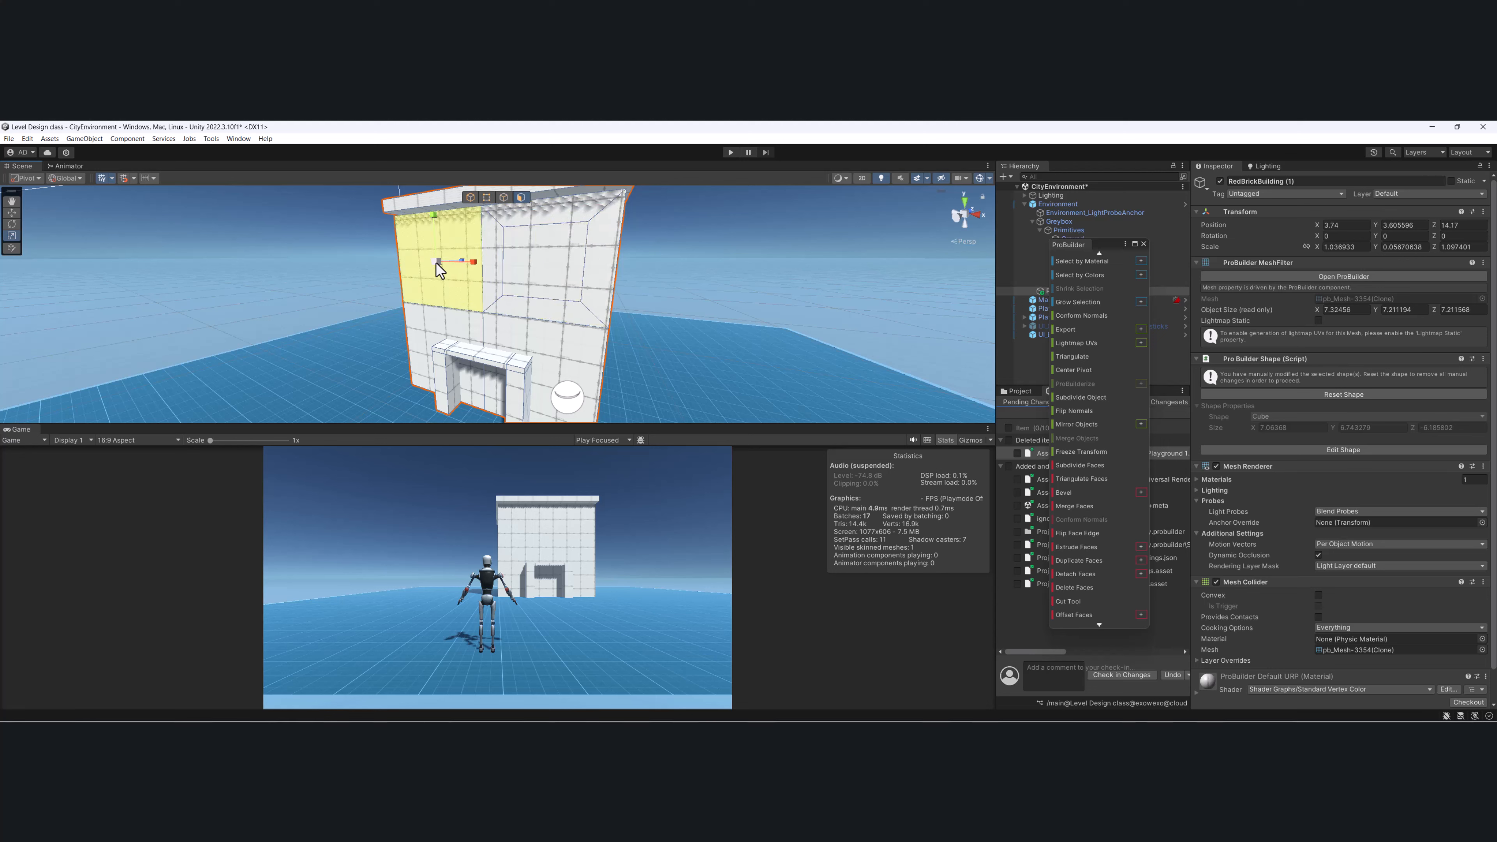
{"action": "left_click_drag", "start_coordinate": [436, 263], "coordinate": [672, 311], "text": "shift"}
Select both inset window faces together and move them inward to recess the building's upper windows.
{"action": "left_click", "coordinate": [585, 275], "text": "shift"}
{"action": "key", "text": "w"}
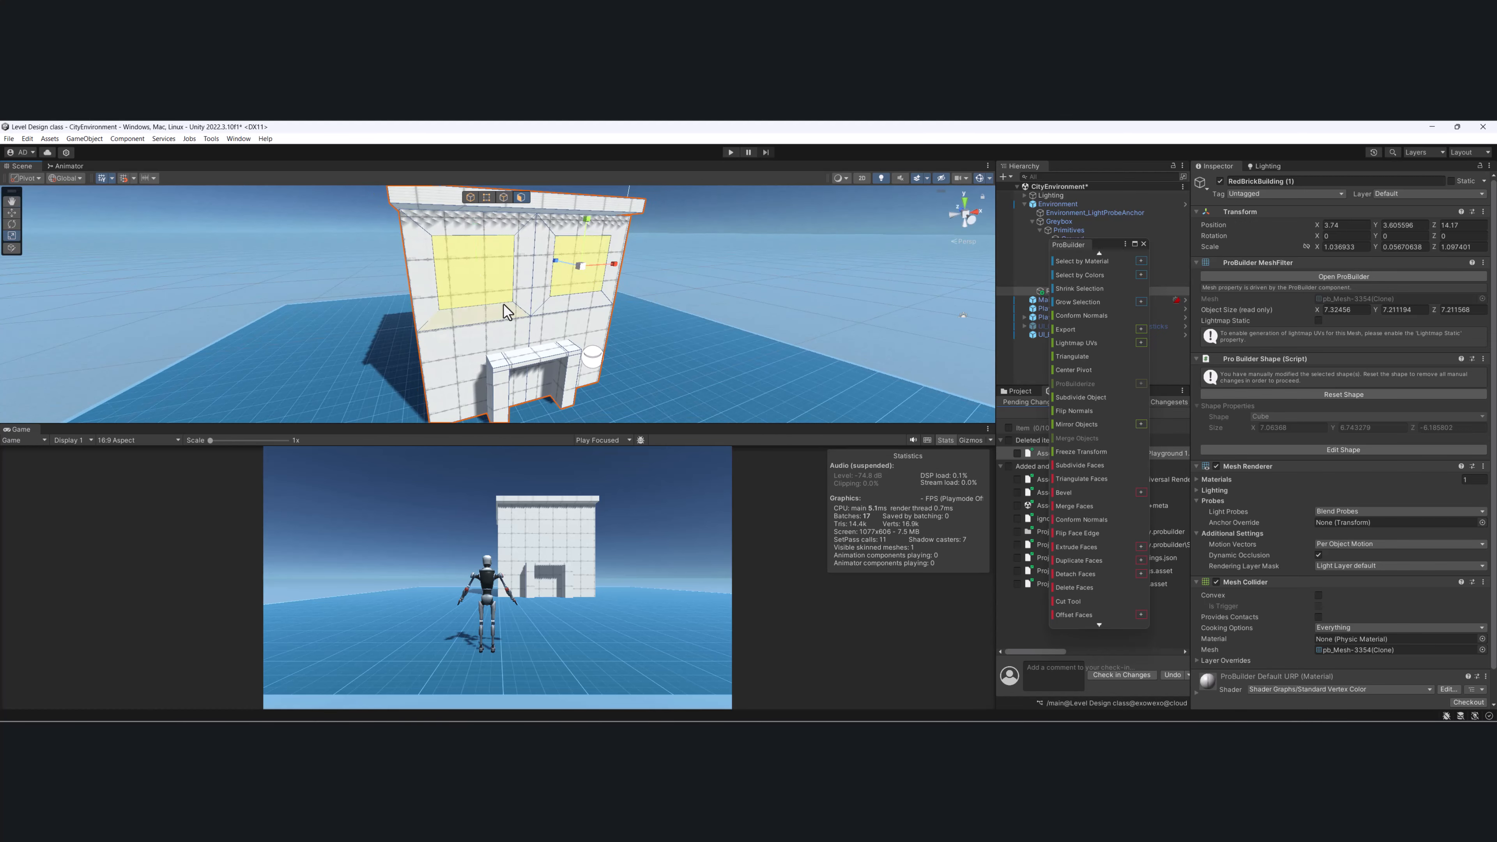
{"action": "left_click_drag", "start_coordinate": [508, 309], "coordinate": [464, 260], "text": "alt"}
{"action": "left_click_drag", "start_coordinate": [592, 271], "coordinate": [559, 312], "text": "alt"}
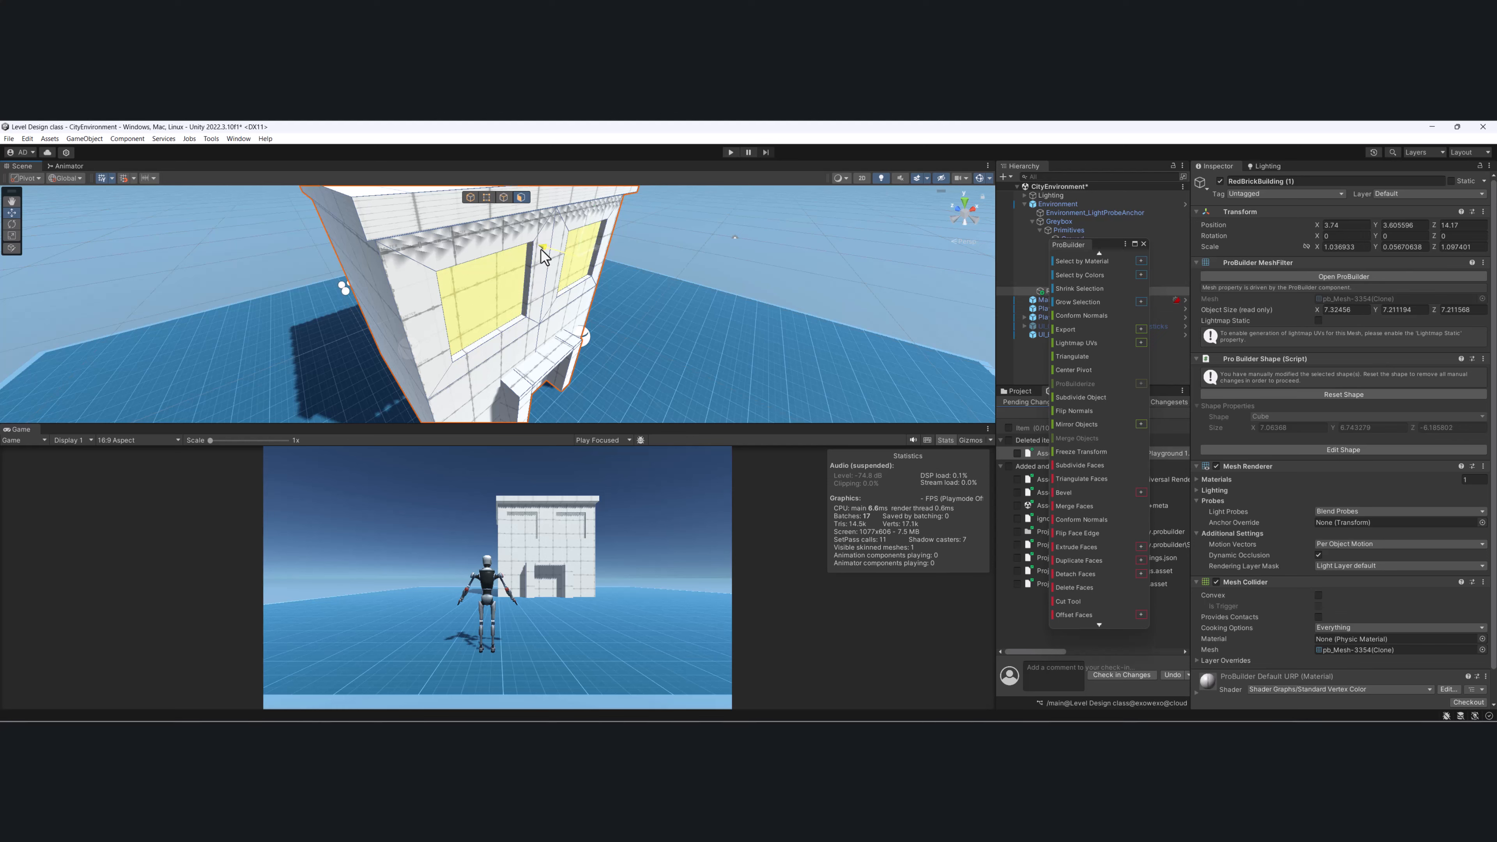
Deselect the window faces, examine the recessed windows from the front, and move the ProBuilder window clear of the Hierarchy.
{"action": "left_click_drag", "start_coordinate": [548, 255], "coordinate": [478, 230], "text": "alt"}
{"action": "scroll", "coordinate": [552, 270], "scroll_direction": "down", "scroll_amount": 3}
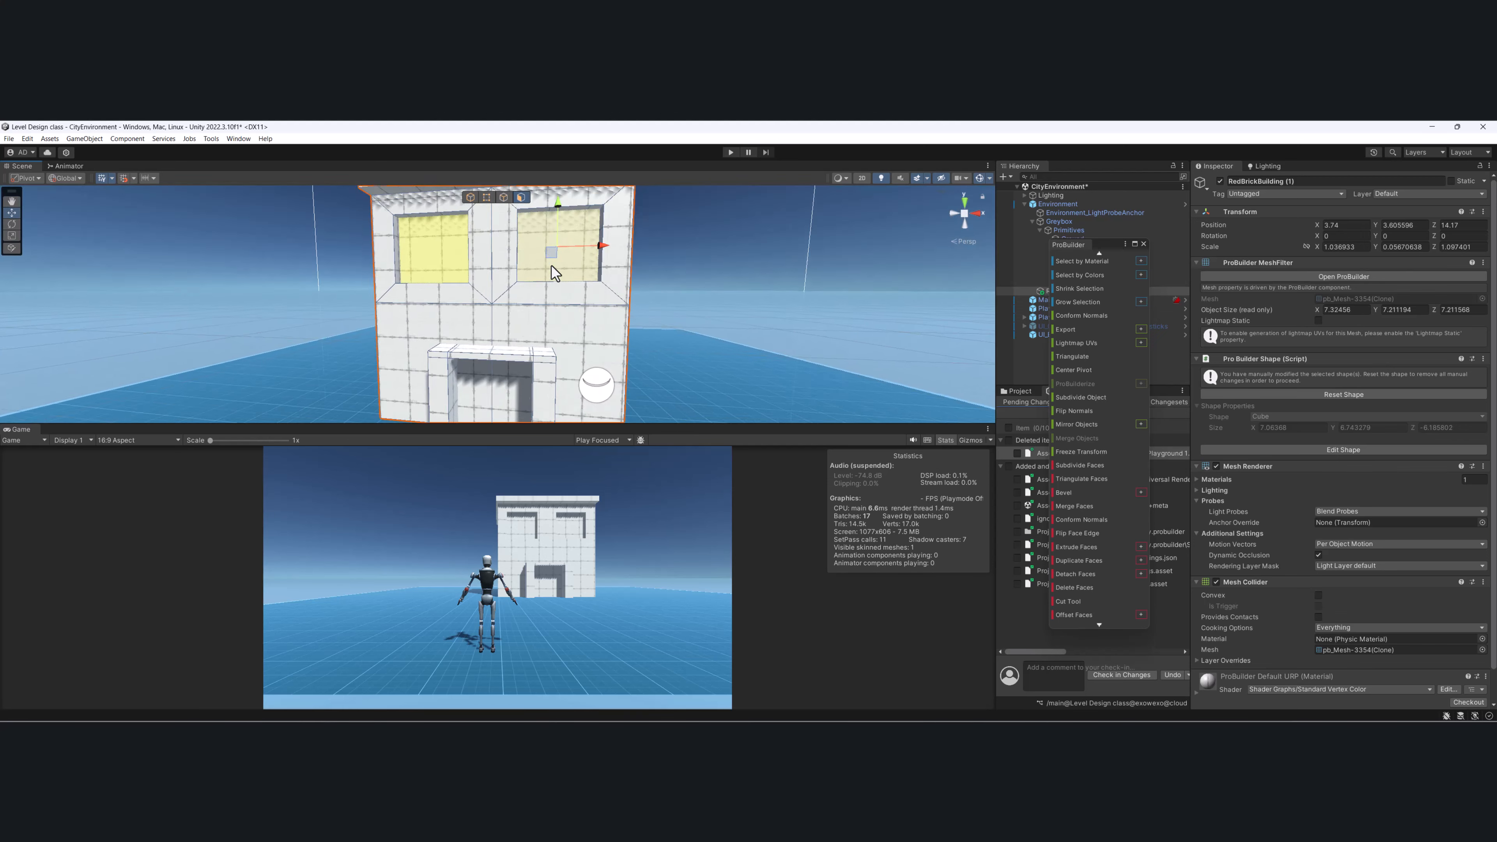
{"action": "left_click", "coordinate": [665, 248]}
{"action": "left_click_drag", "start_coordinate": [640, 280], "coordinate": [587, 290], "text": "alt"}
{"action": "left_click_drag", "start_coordinate": [516, 322], "coordinate": [527, 328], "text": "alt"}
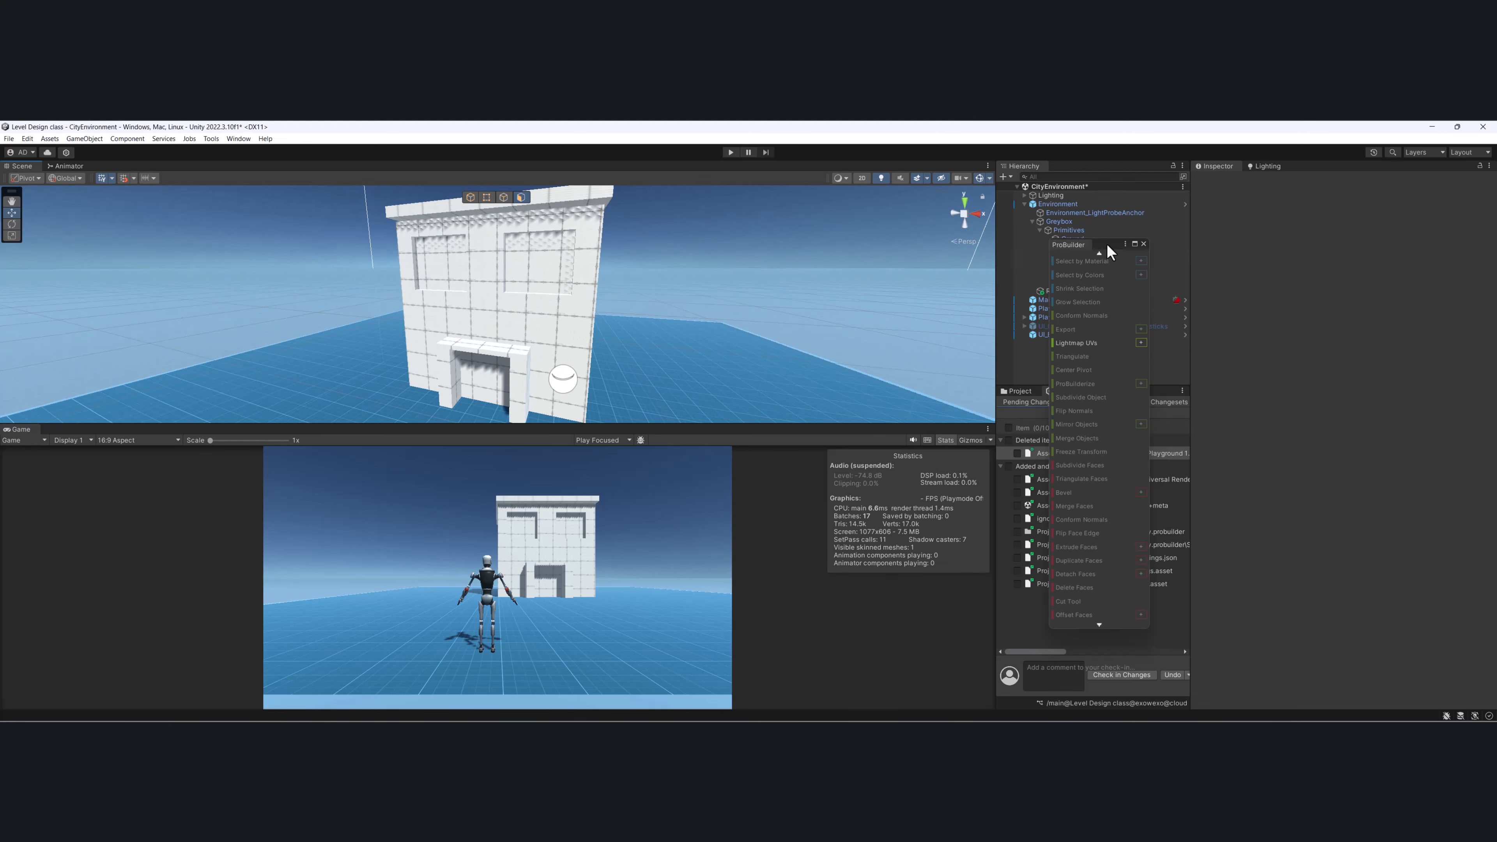
{"action": "left_click_drag", "start_coordinate": [1106, 244], "coordinate": [903, 222]}
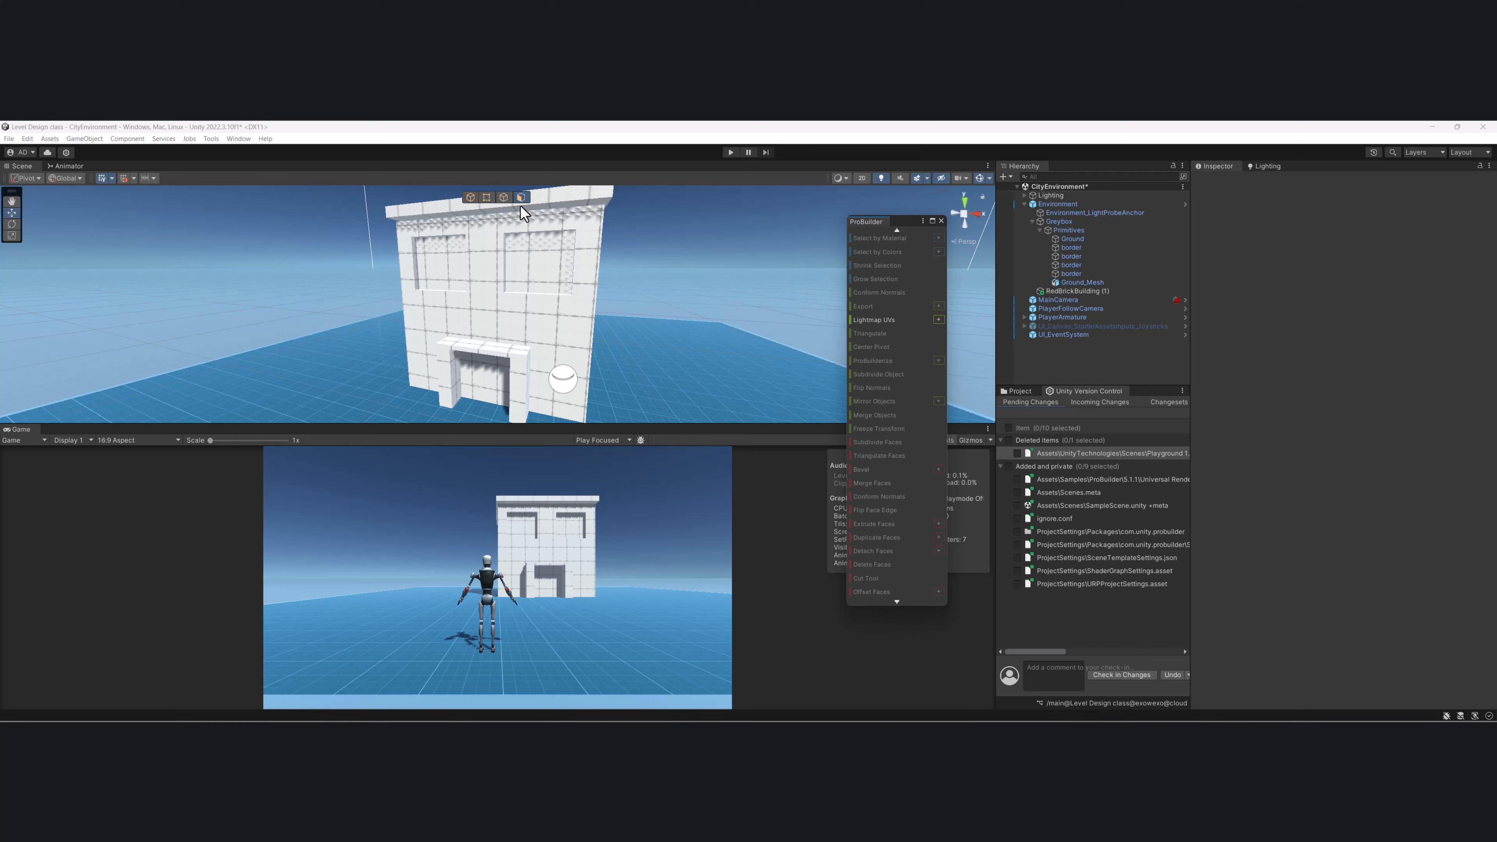
Select the building's upper-right window face and open the Vertex Colors palette beside the building.
{"action": "left_click", "coordinate": [541, 278]}
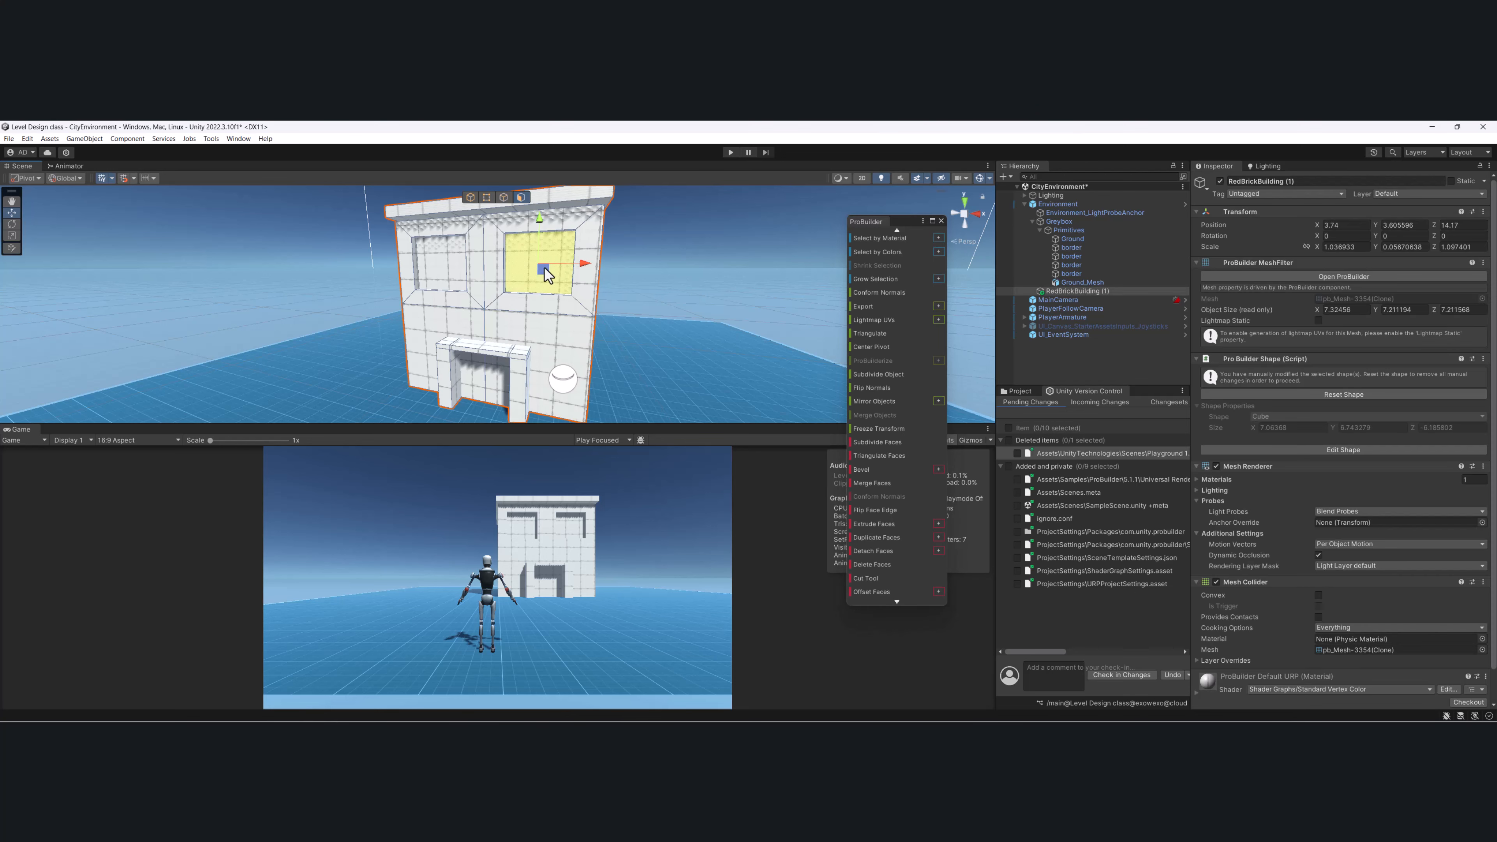
{"action": "scroll", "coordinate": [544, 267], "scroll_direction": "up", "scroll_amount": 3}
{"action": "left_click_drag", "start_coordinate": [544, 266], "coordinate": [486, 281], "text": "alt"}
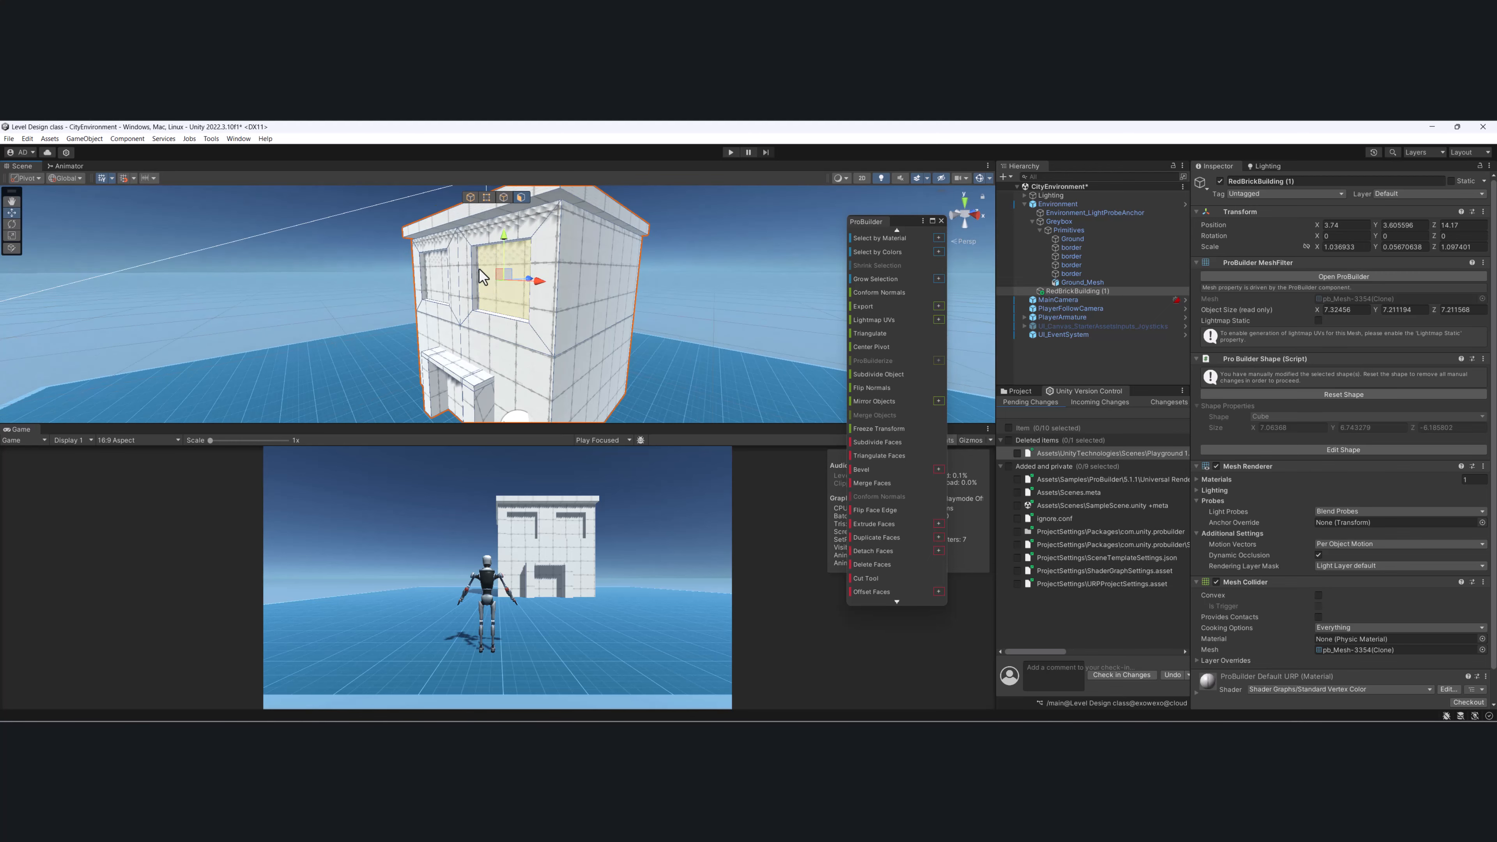
{"action": "left_click", "coordinate": [547, 276], "text": "shift"}
{"action": "left_click", "coordinate": [547, 280], "text": "shift"}
{"action": "scroll", "coordinate": [902, 310], "scroll_direction": "up", "scroll_amount": 5}
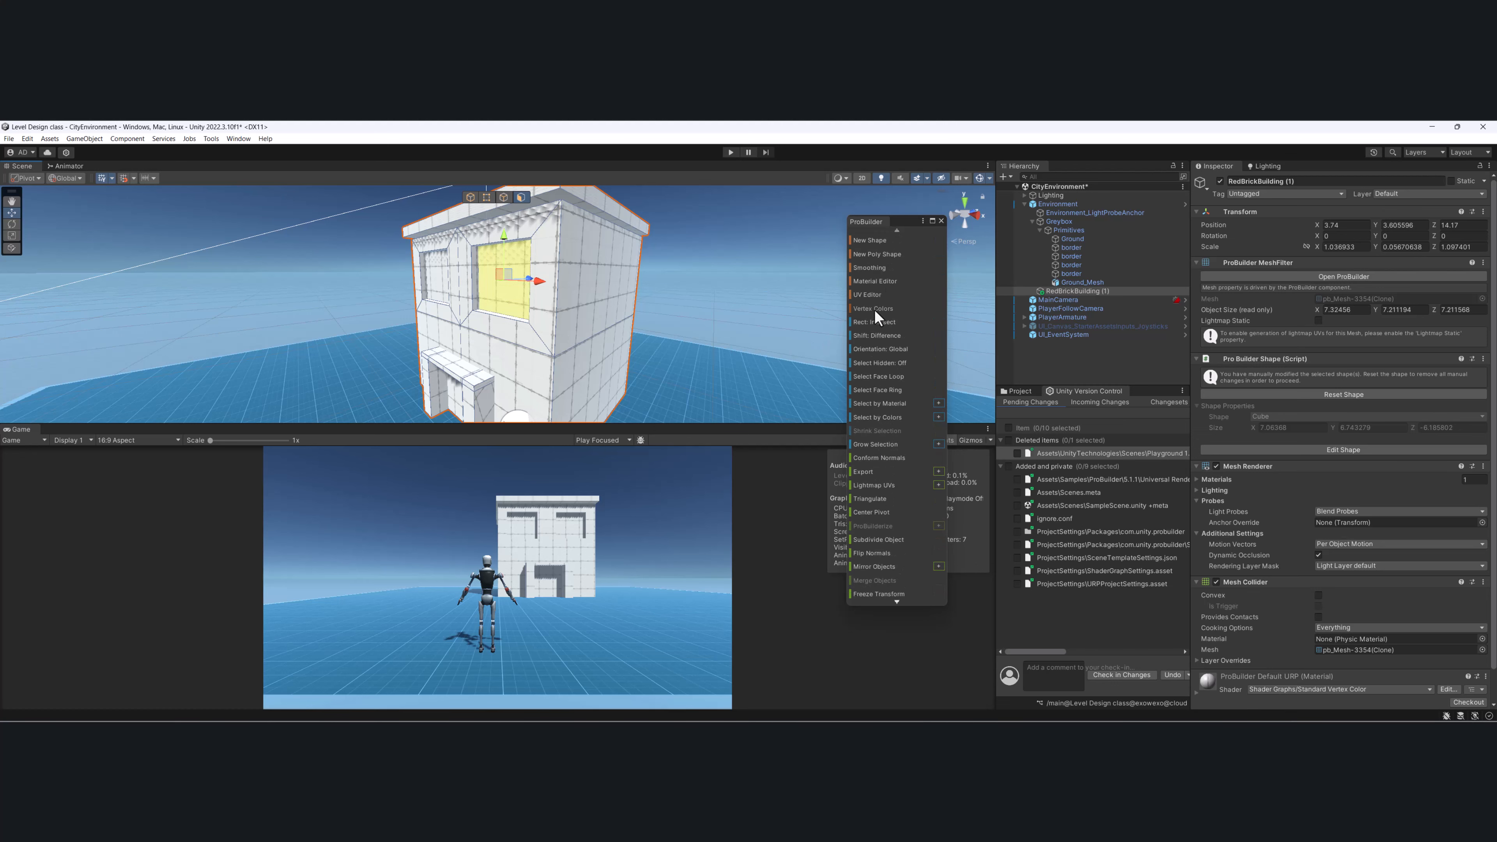
{"action": "left_click", "coordinate": [867, 312]}
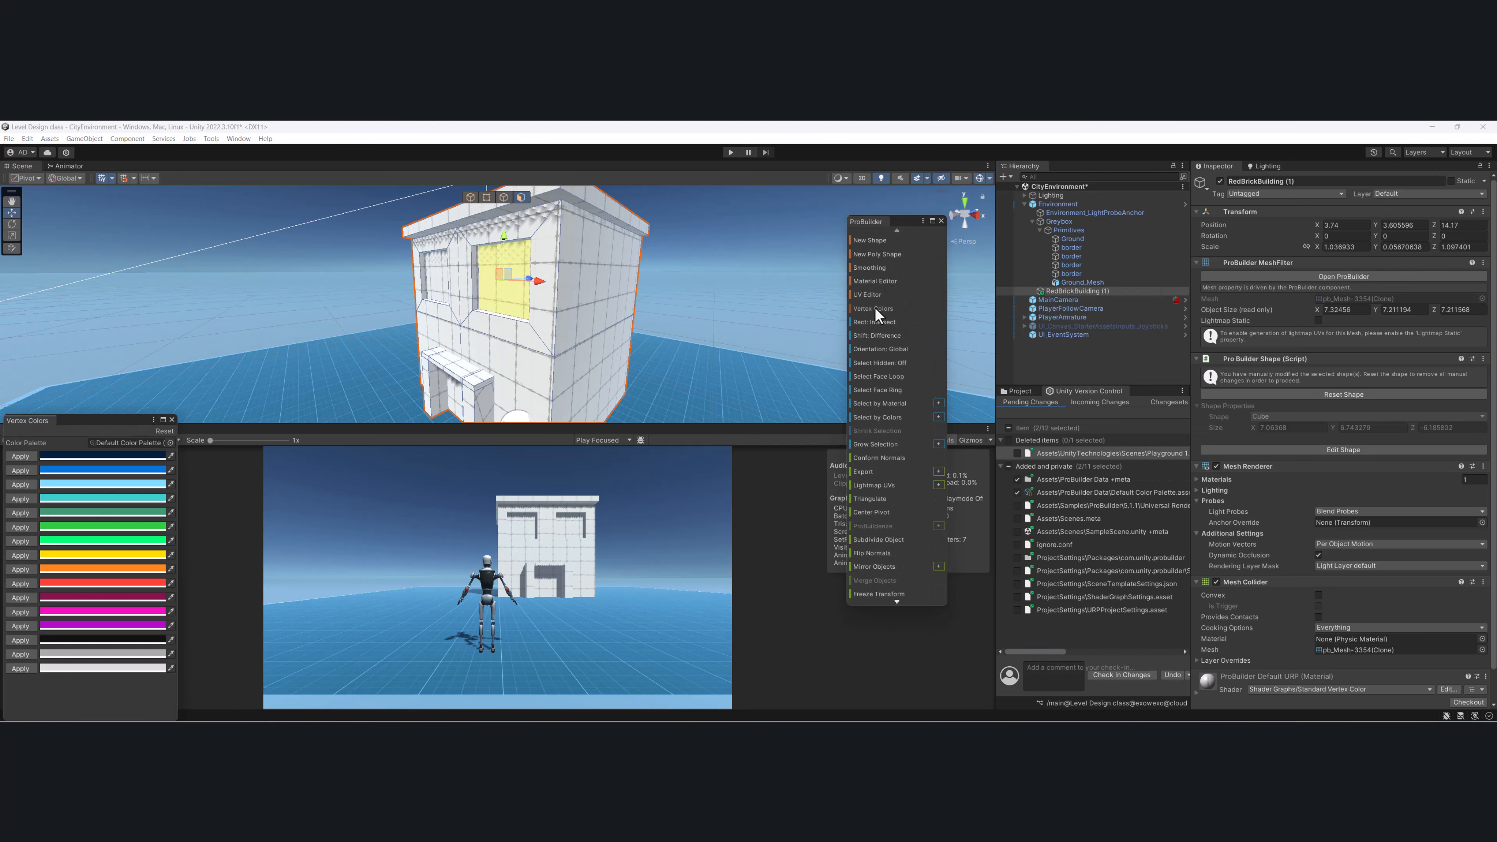
{"action": "left_click_drag", "start_coordinate": [114, 422], "coordinate": [815, 246]}
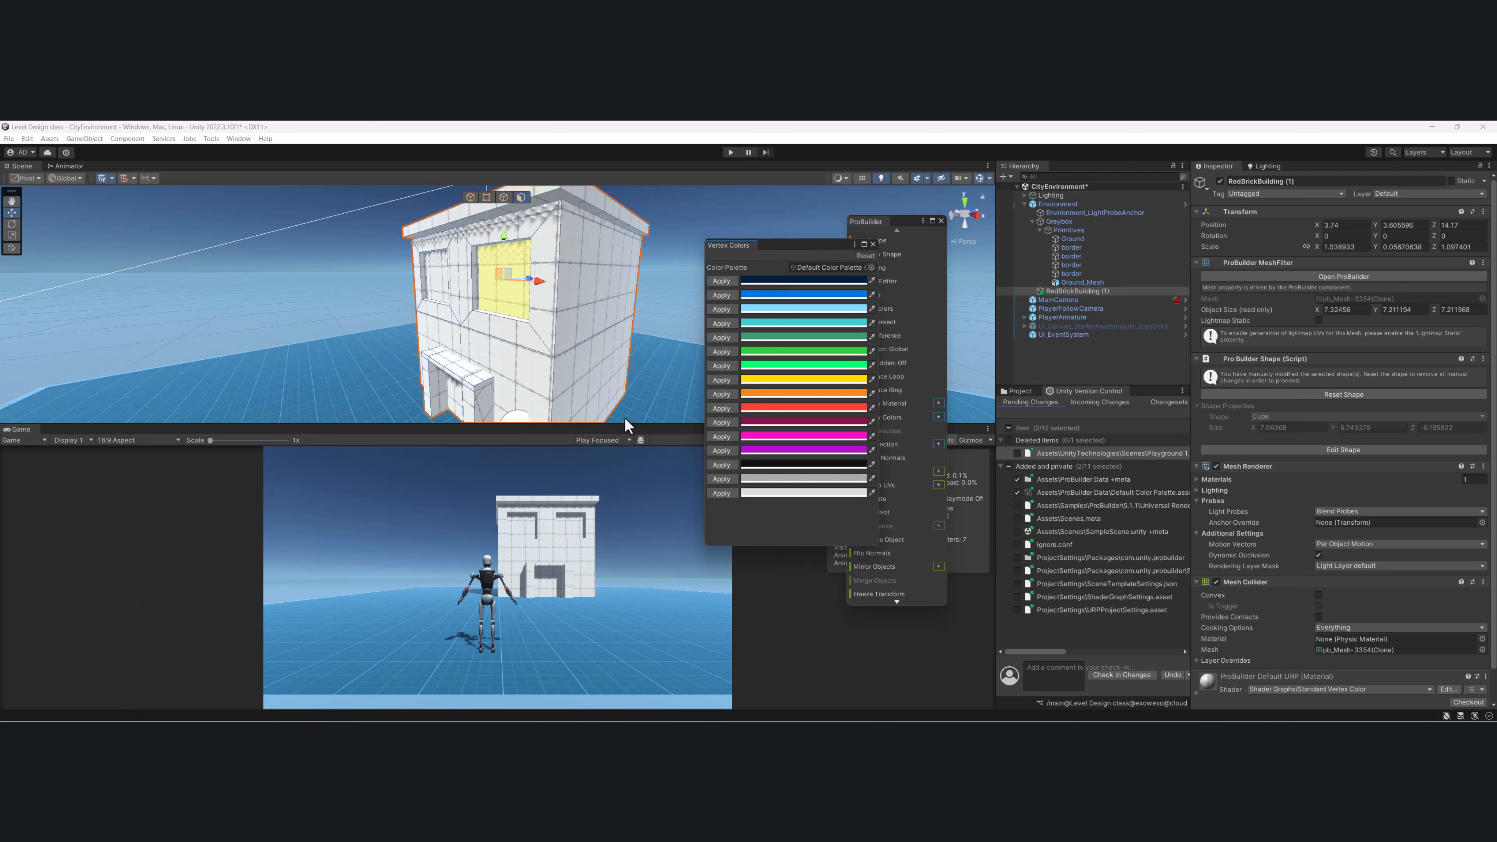
Enlarge the Scene view and, in object mode, move the whole building to X -1.05, Z 19.81.
{"action": "left_click_drag", "start_coordinate": [625, 423], "coordinate": [626, 481]}
{"action": "scroll", "coordinate": [505, 327], "scroll_direction": "down", "scroll_amount": 3}
{"action": "left_click_drag", "start_coordinate": [505, 327], "coordinate": [473, 195], "text": "alt"}
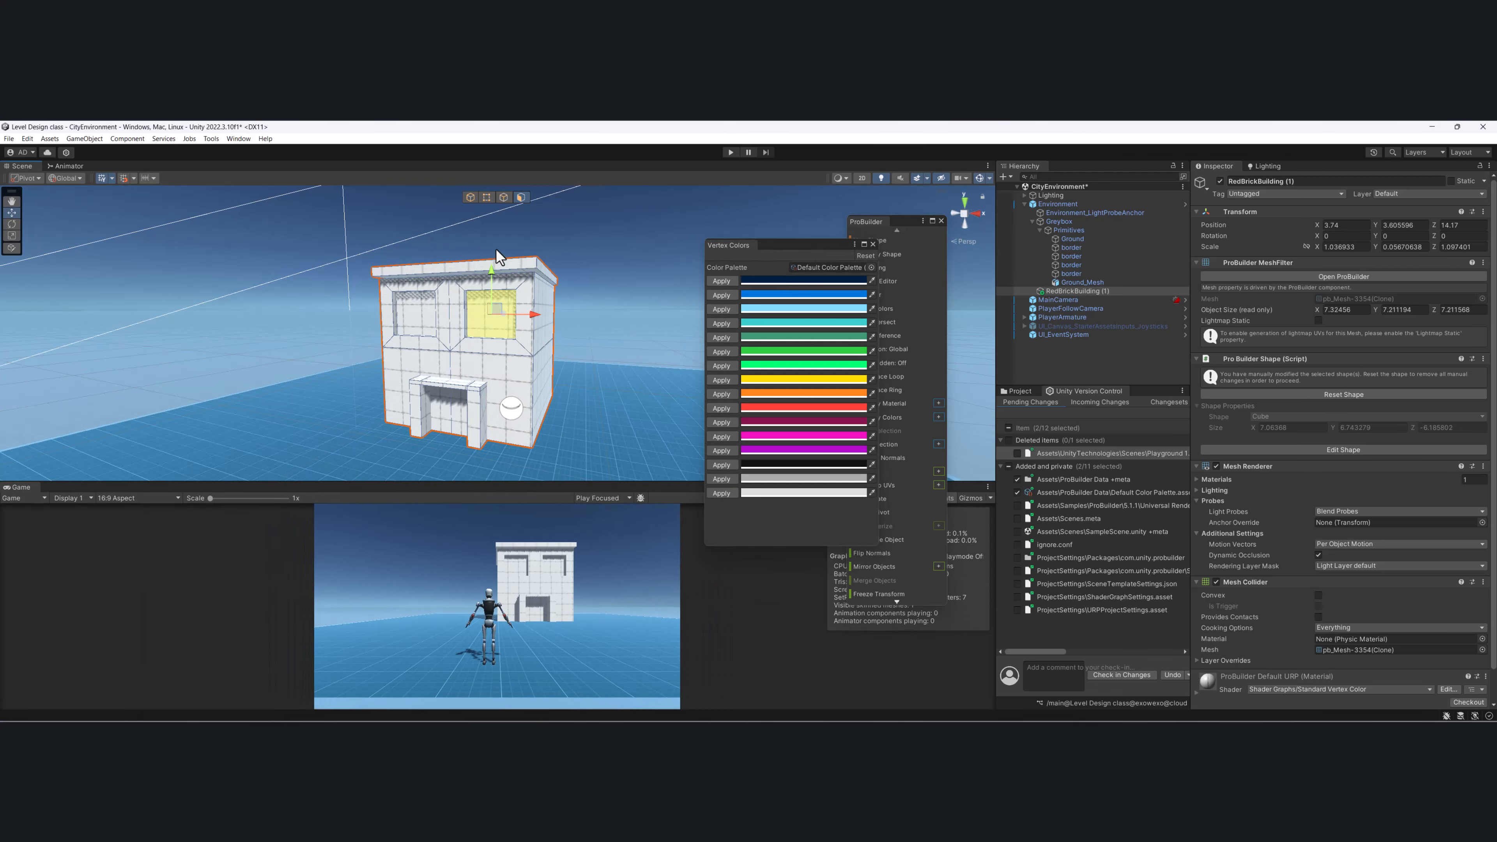
{"action": "left_click", "coordinate": [470, 196]}
{"action": "left_click_drag", "start_coordinate": [485, 322], "coordinate": [473, 286], "text": "alt"}
{"action": "left_click_drag", "start_coordinate": [484, 350], "coordinate": [480, 257], "text": "alt"}
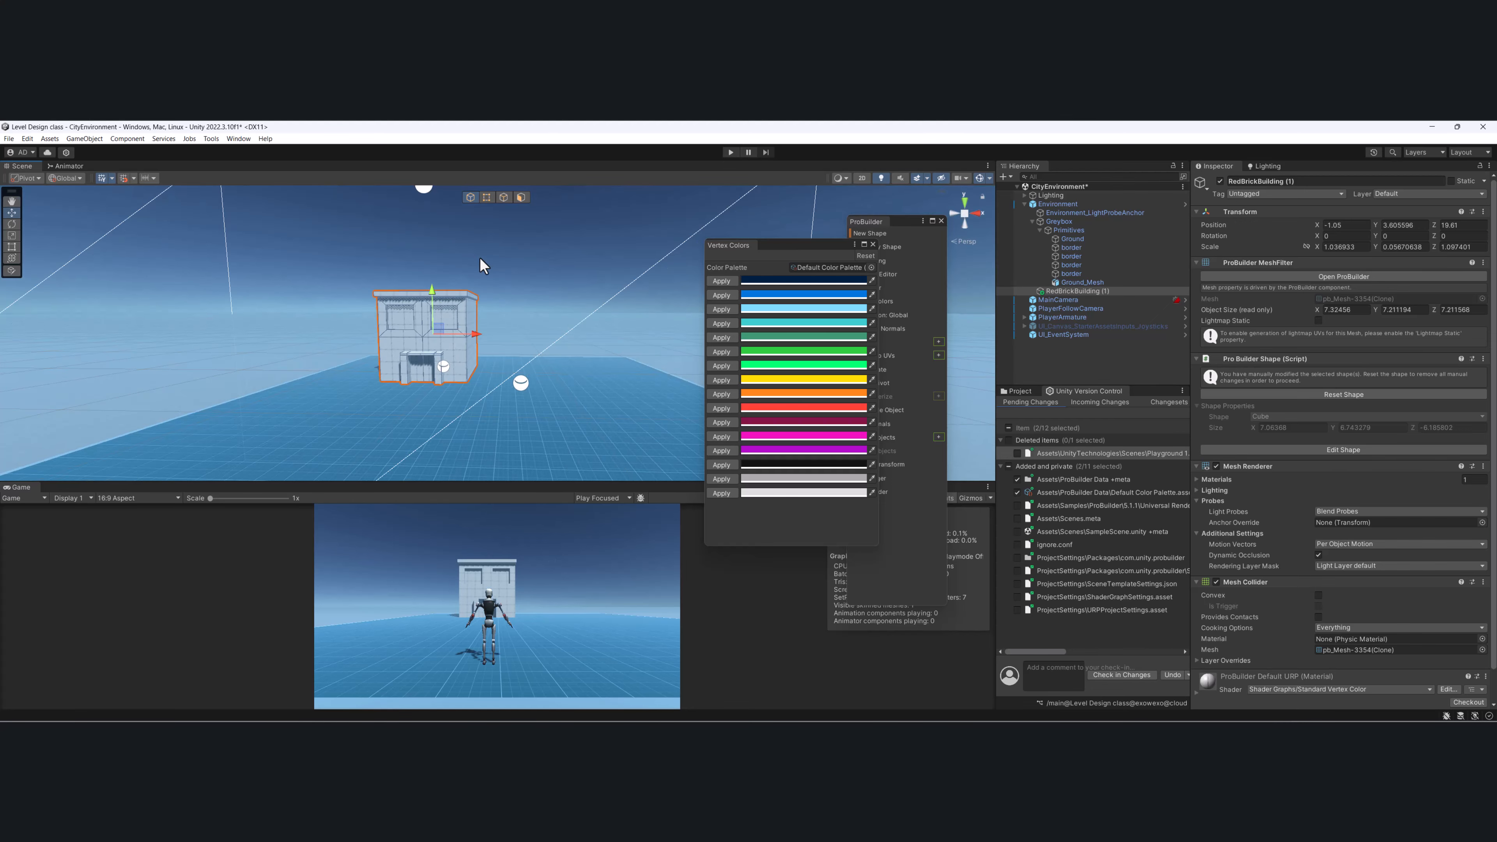
Duplicate the building and place the copy directly beside the original at X 6.83.
{"action": "key", "text": "f"}
{"action": "scroll", "coordinate": [562, 353], "scroll_direction": "down", "scroll_amount": 5}
{"action": "middle_click_drag", "start_coordinate": [562, 354], "coordinate": [562, 353]}
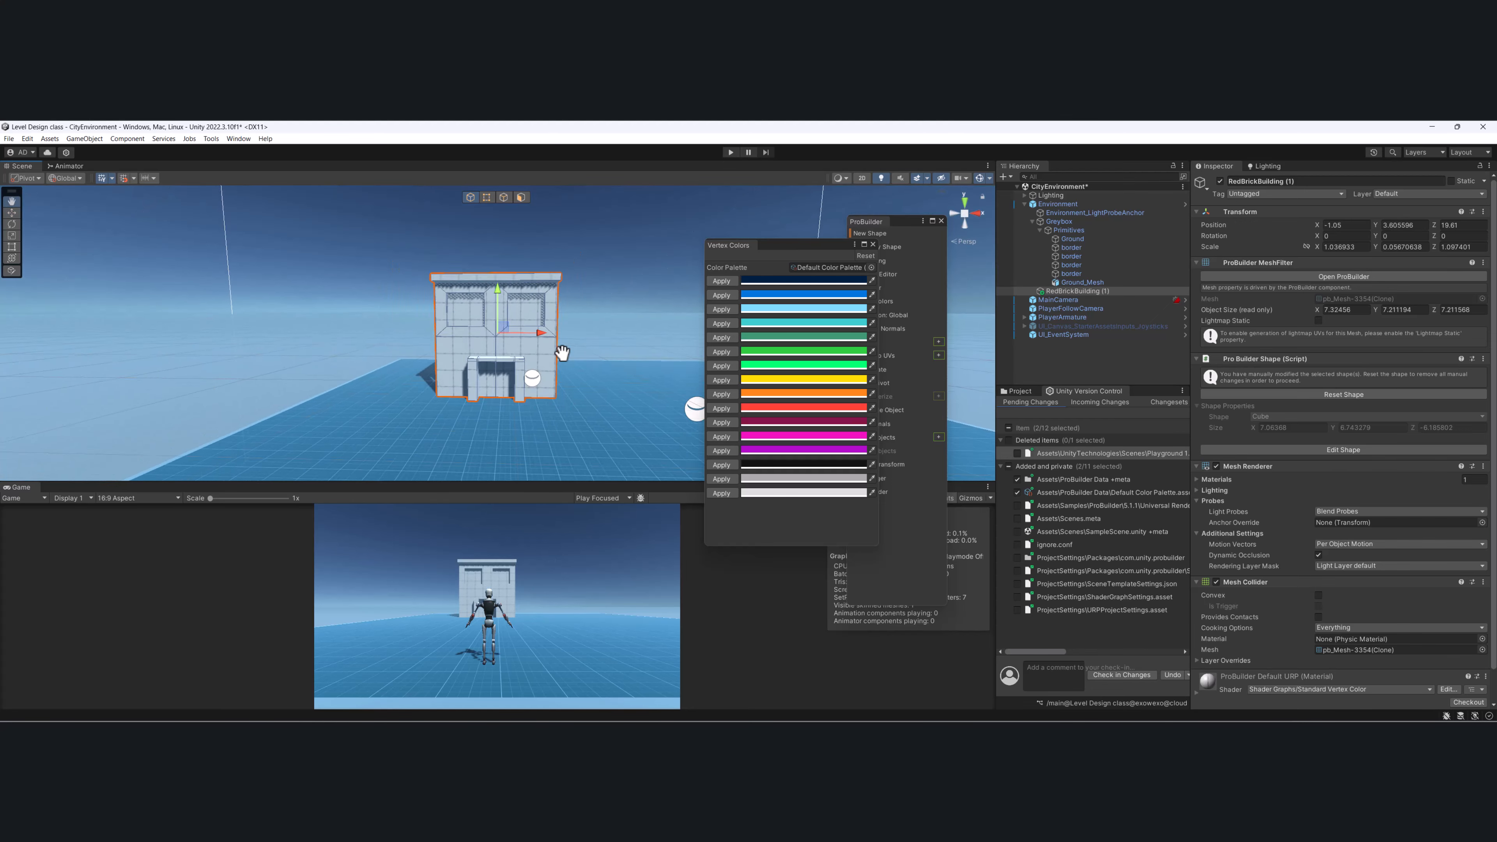
{"action": "mouse_move", "coordinate": [562, 353]}
{"action": "left_mouse_down", "text": "alt"}
{"action": "mouse_move", "coordinate": [424, 332]}
{"action": "mouse_move", "coordinate": [435, 308]}
{"action": "mouse_move", "coordinate": [545, 333]}
{"action": "left_mouse_up", "text": "alt"}
{"action": "key", "text": "ctrl+d"}
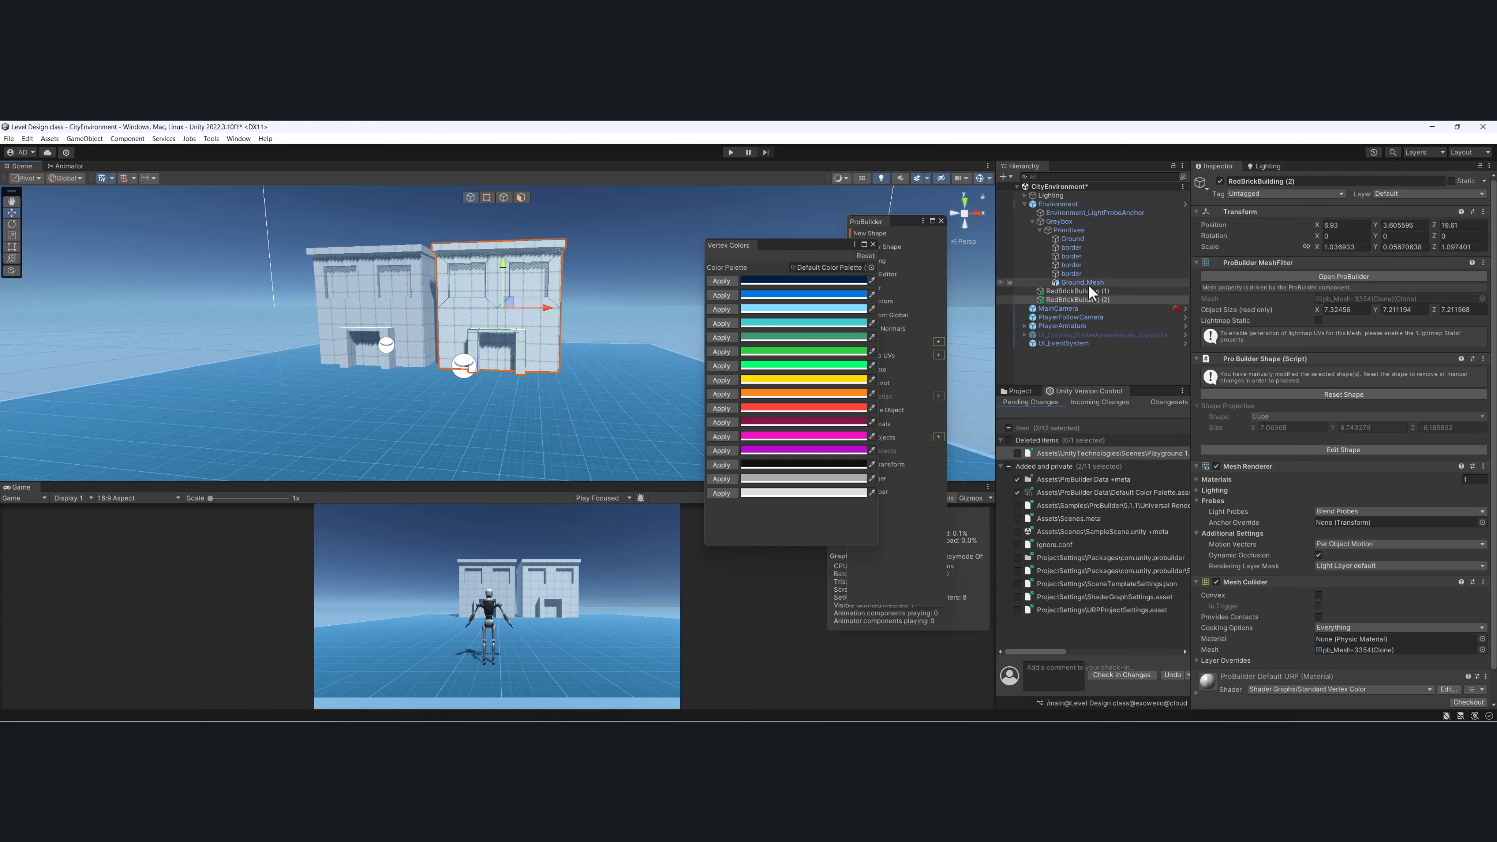
Duplicate RedBrickBuilding (2) and move the new copy along the row to X 14.5.
{"action": "left_click", "coordinate": [1088, 290]}
{"action": "left_click", "coordinate": [1085, 299]}
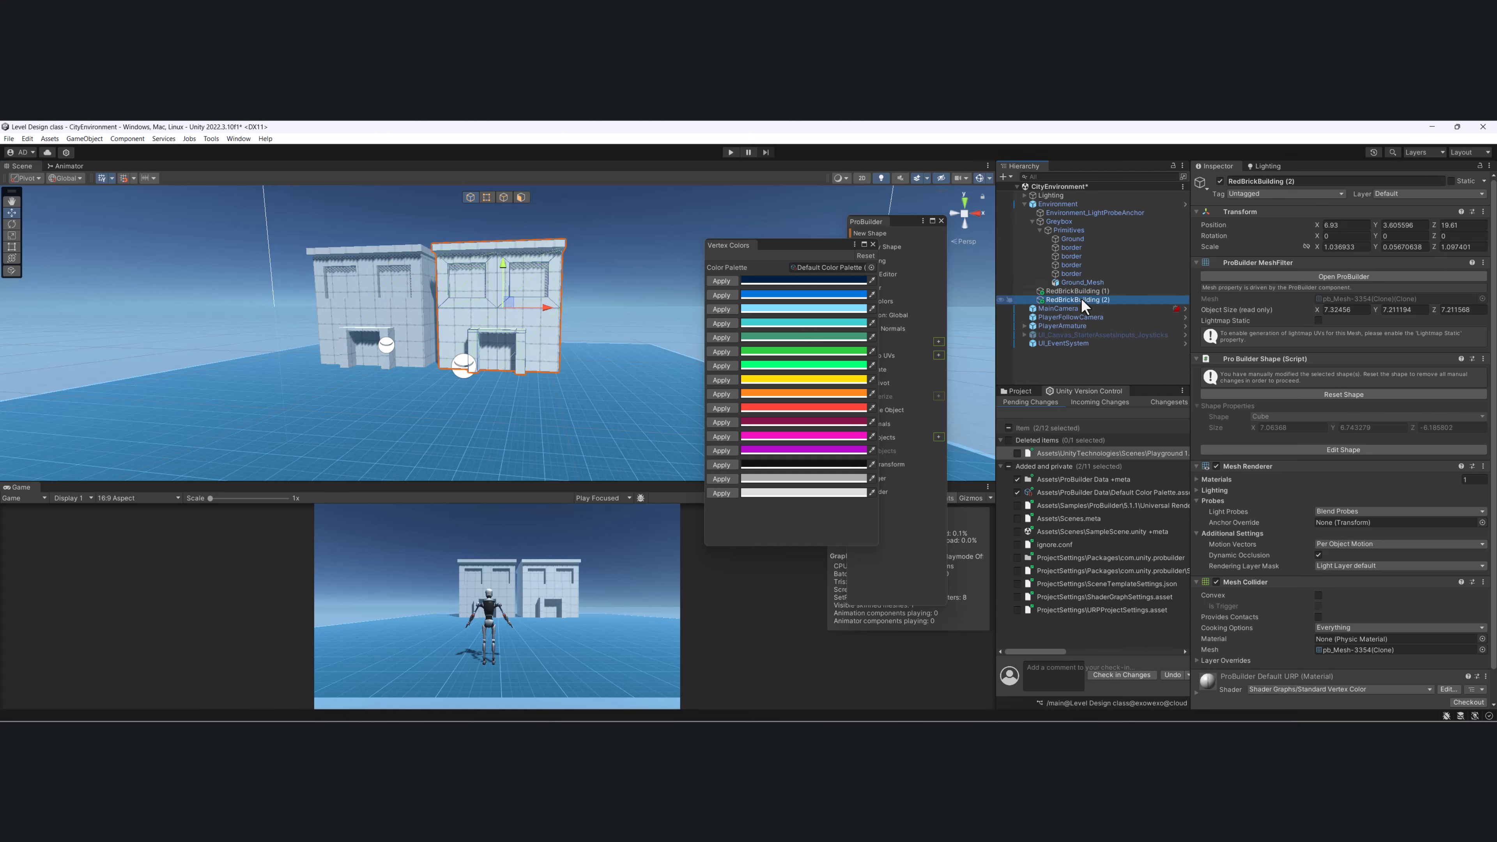
{"action": "key", "text": "ctrl+d"}
{"action": "left_click_drag", "start_coordinate": [547, 308], "coordinate": [664, 320]}
{"action": "scroll", "coordinate": [530, 318], "scroll_direction": "down", "scroll_amount": 3}
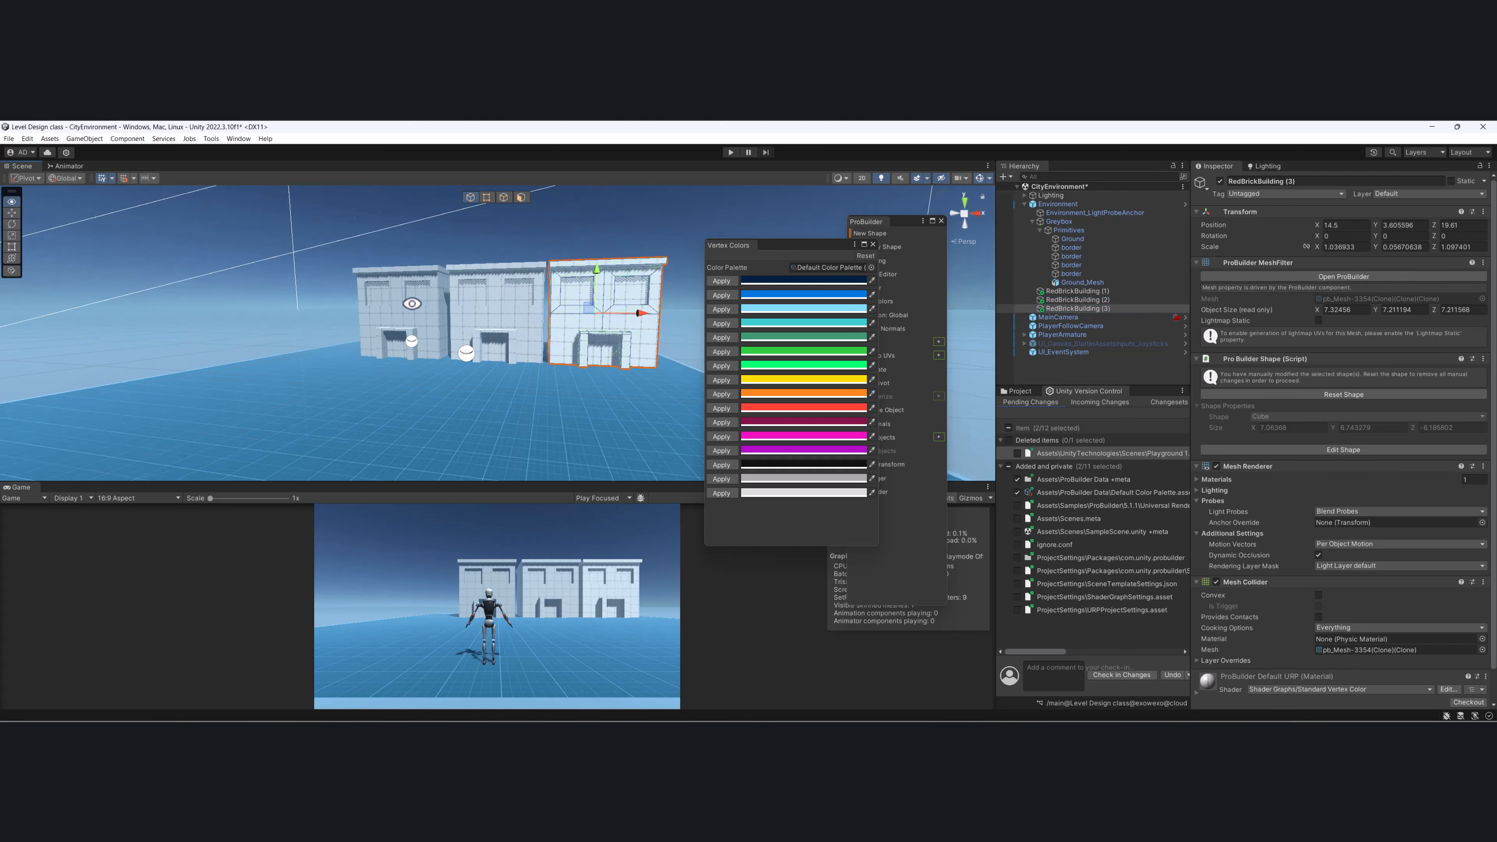
{"action": "left_click_drag", "start_coordinate": [474, 318], "coordinate": [453, 342], "text": "alt"}
{"action": "scroll", "coordinate": [317, 336], "scroll_direction": "up", "scroll_amount": 2}
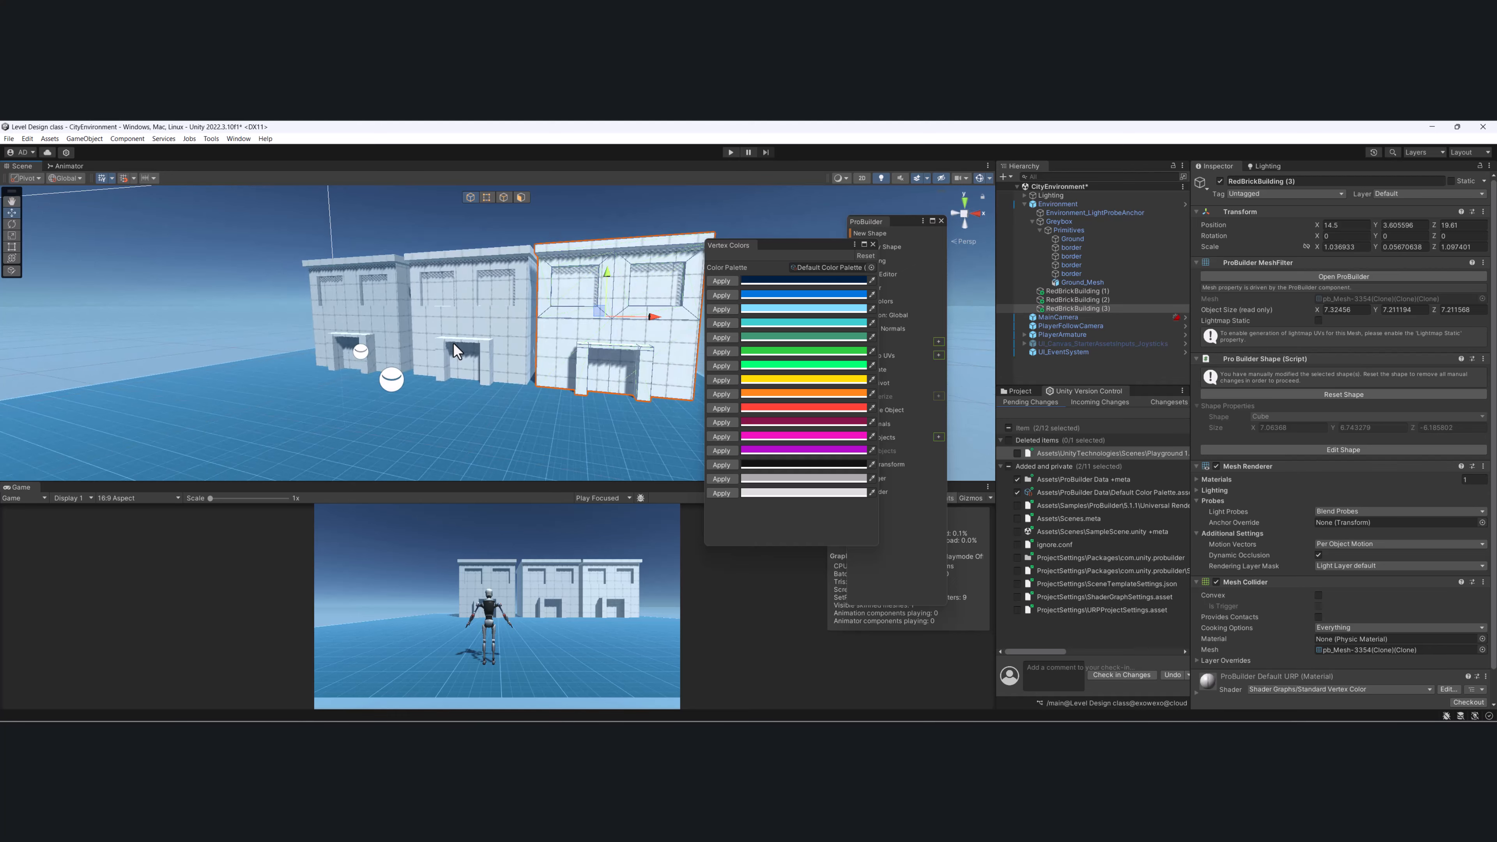
Examine the row of three buildings from several angles, selecting each one in the scene and in the Hierarchy.
{"action": "scroll", "coordinate": [452, 343], "scroll_direction": "up", "scroll_amount": 4}
{"action": "middle_click_drag", "start_coordinate": [383, 330], "coordinate": [336, 321]}
{"action": "left_click_drag", "start_coordinate": [337, 322], "coordinate": [376, 340], "text": "alt"}
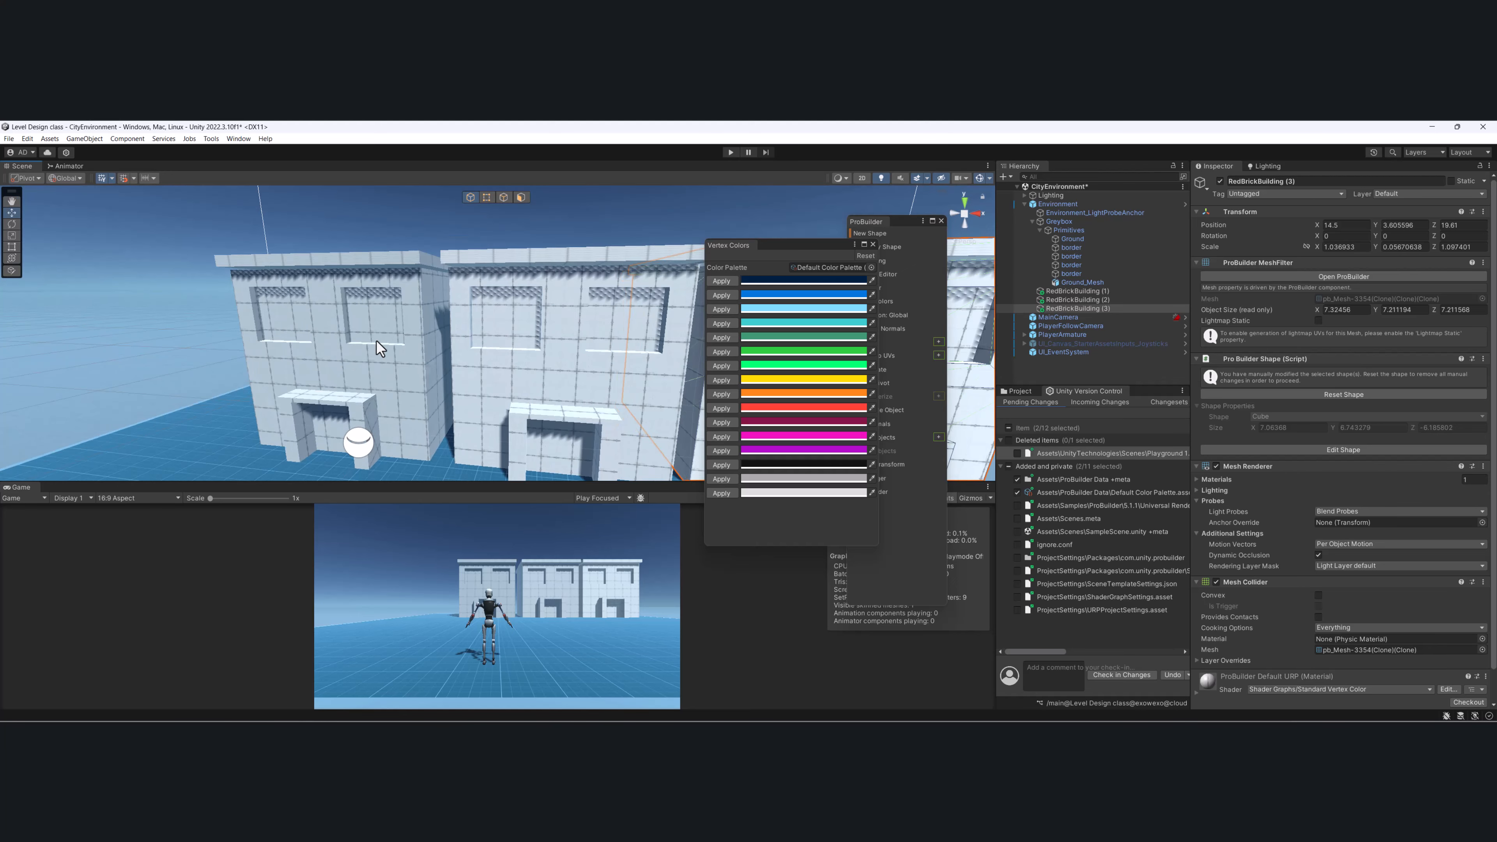
{"action": "left_click", "coordinate": [376, 341]}
{"action": "left_click", "coordinate": [573, 354]}
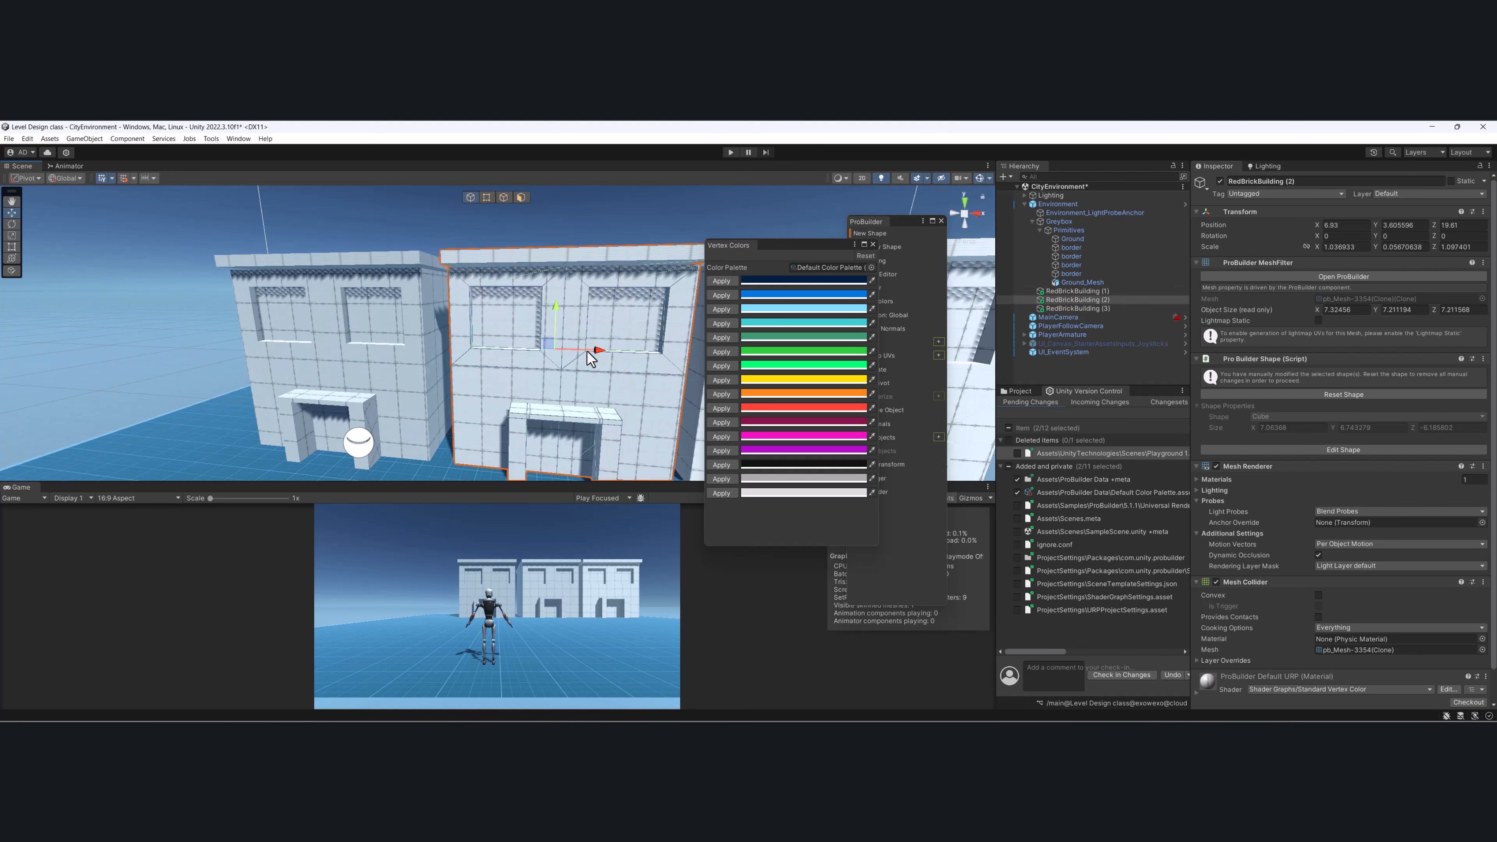
{"action": "scroll", "coordinate": [587, 351], "scroll_direction": "down", "scroll_amount": 2}
{"action": "scroll", "coordinate": [586, 351], "scroll_direction": "down", "scroll_amount": 4}
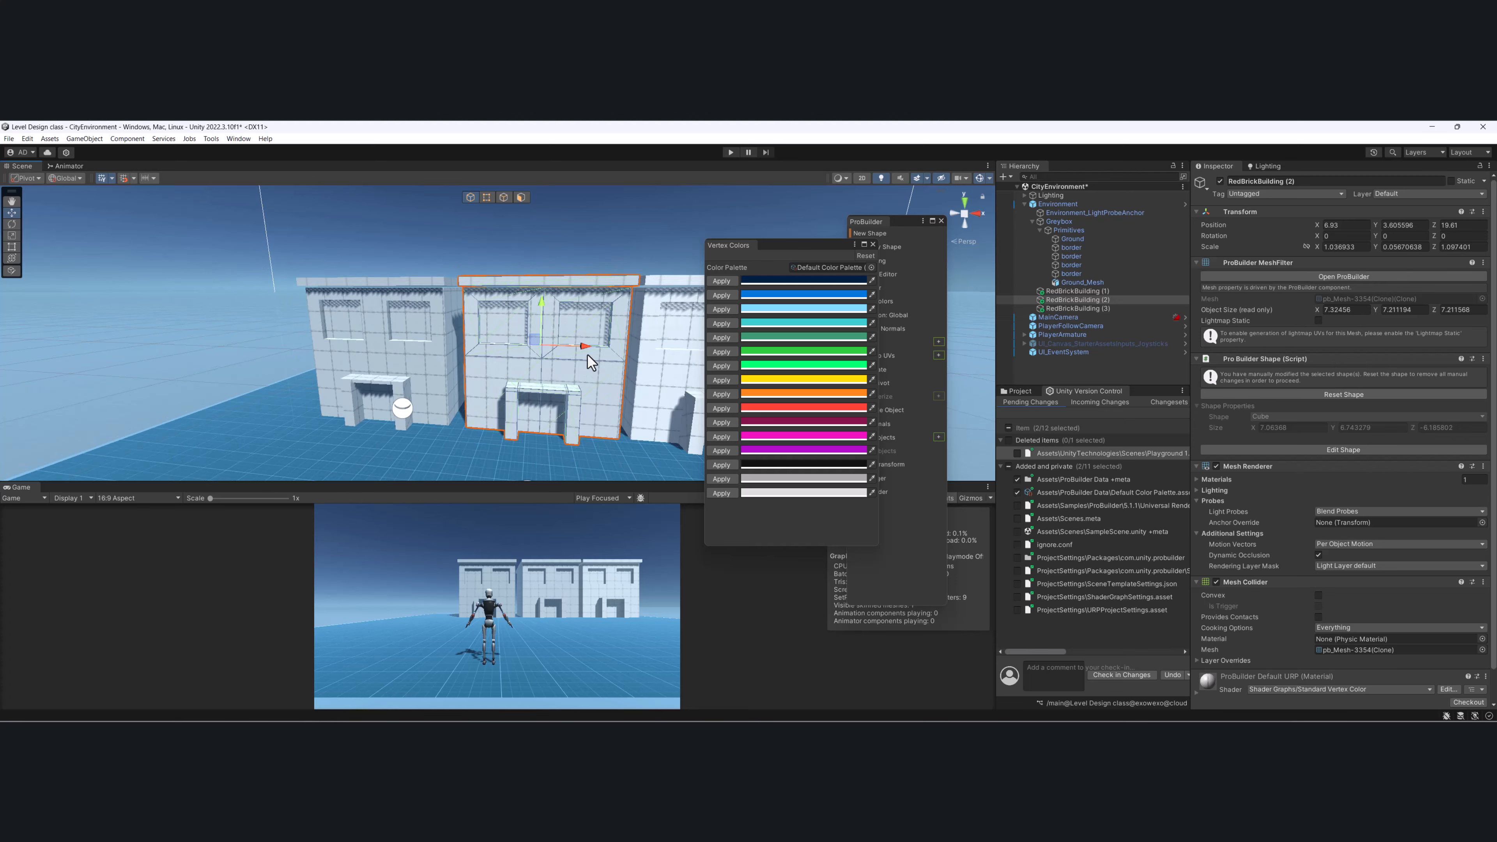
{"action": "middle_click_drag", "start_coordinate": [586, 352], "coordinate": [412, 305]}
{"action": "left_click", "coordinate": [411, 302]}
{"action": "middle_click_drag", "start_coordinate": [153, 394], "coordinate": [262, 416]}
{"action": "left_click_drag", "start_coordinate": [391, 294], "coordinate": [318, 286], "text": "alt"}
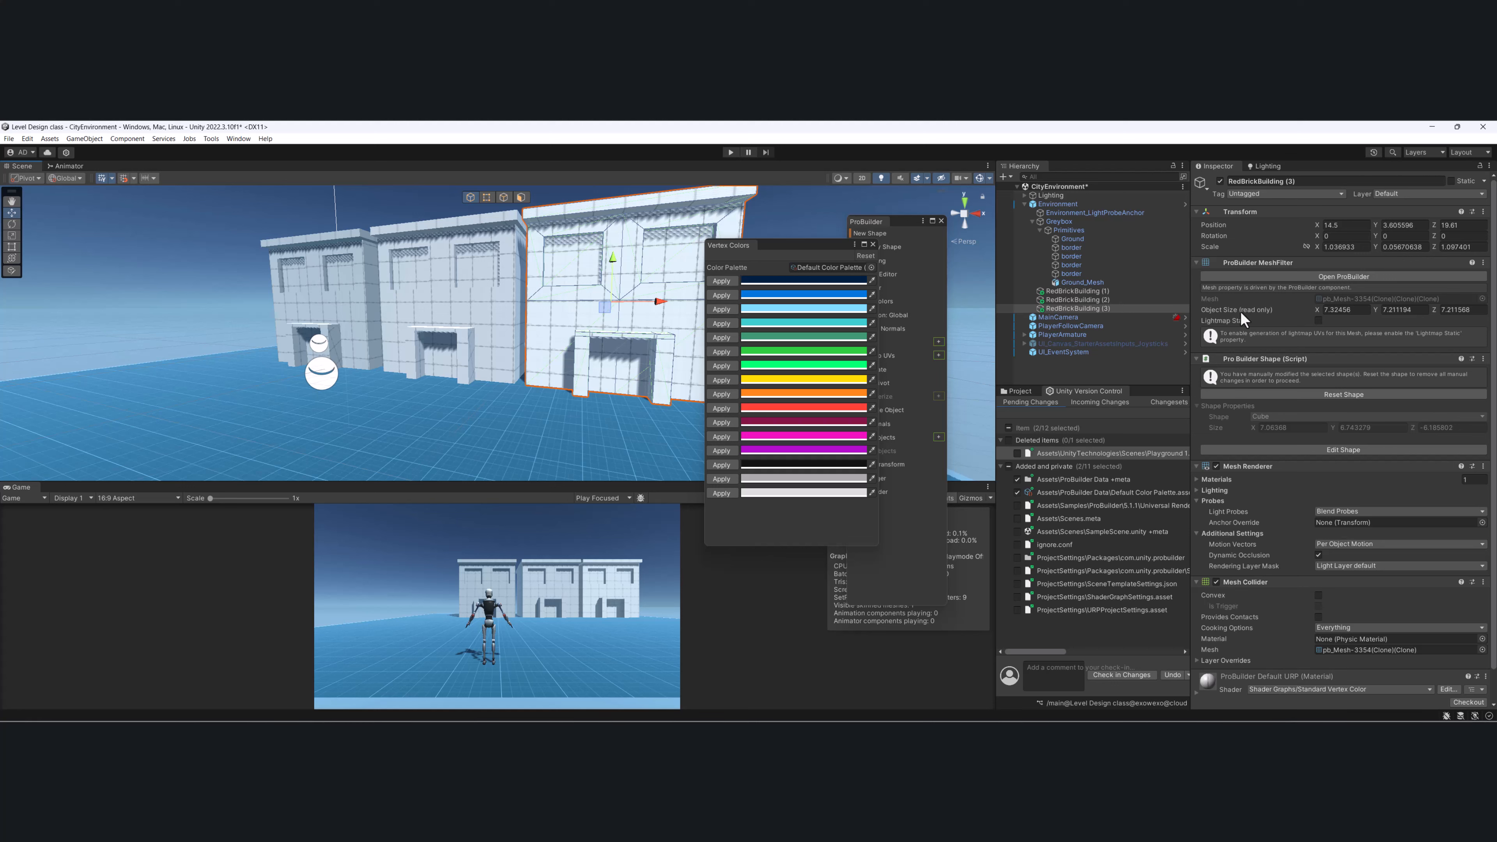
{"action": "left_click", "coordinate": [1106, 293]}
{"action": "left_click", "coordinate": [1102, 300]}
{"action": "left_click", "coordinate": [1099, 308]}
{"action": "left_click", "coordinate": [1099, 299]}
{"action": "left_click", "coordinate": [1101, 290]}
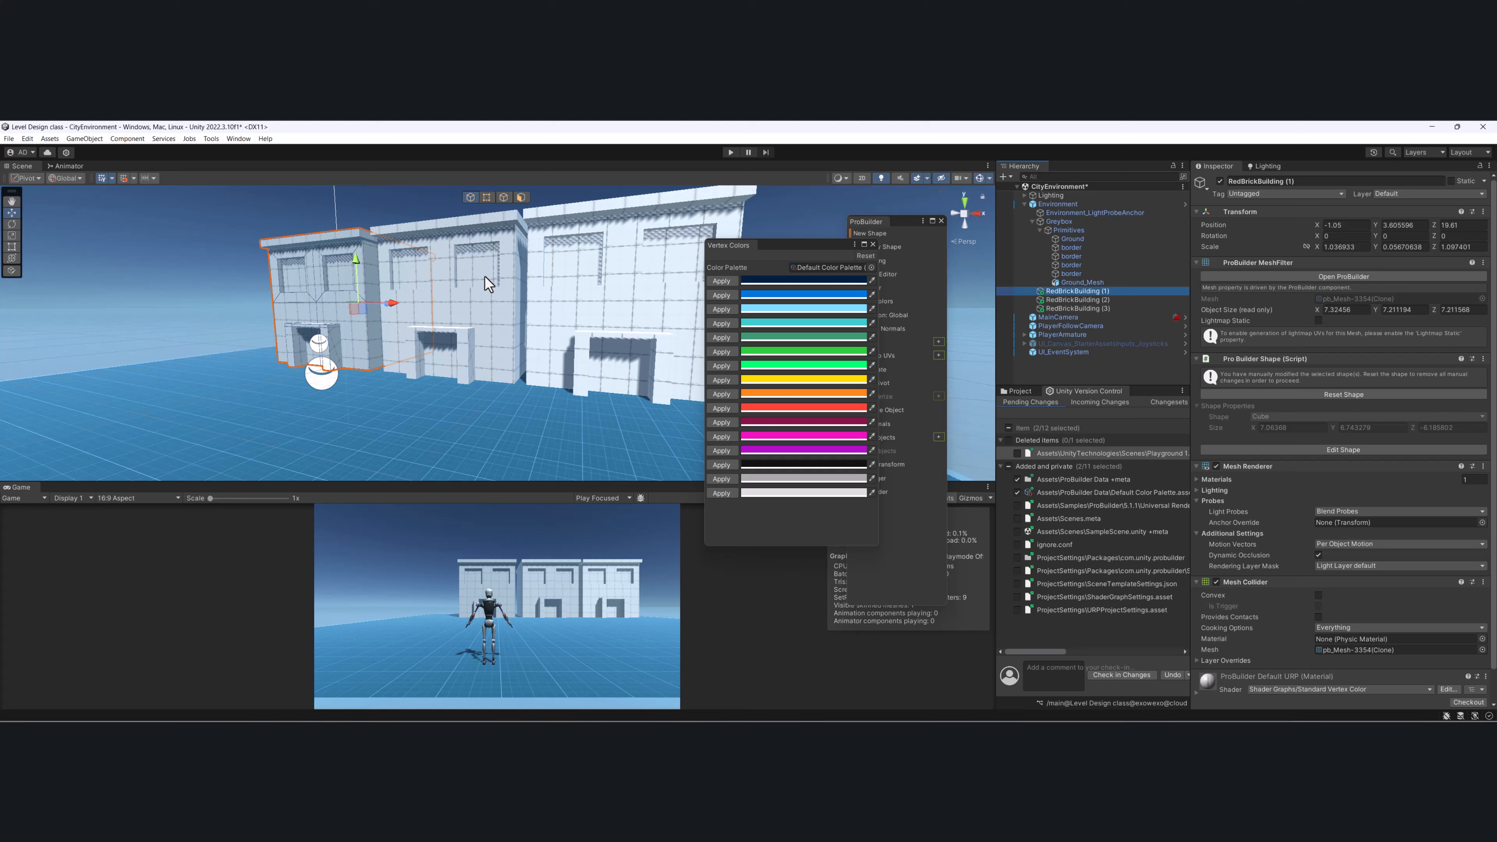
Move the Vertex Colors window aside and, in face selection mode, select all faces of RedBrickBuilding (1).
{"action": "left_click_drag", "start_coordinate": [770, 250], "coordinate": [817, 252]}
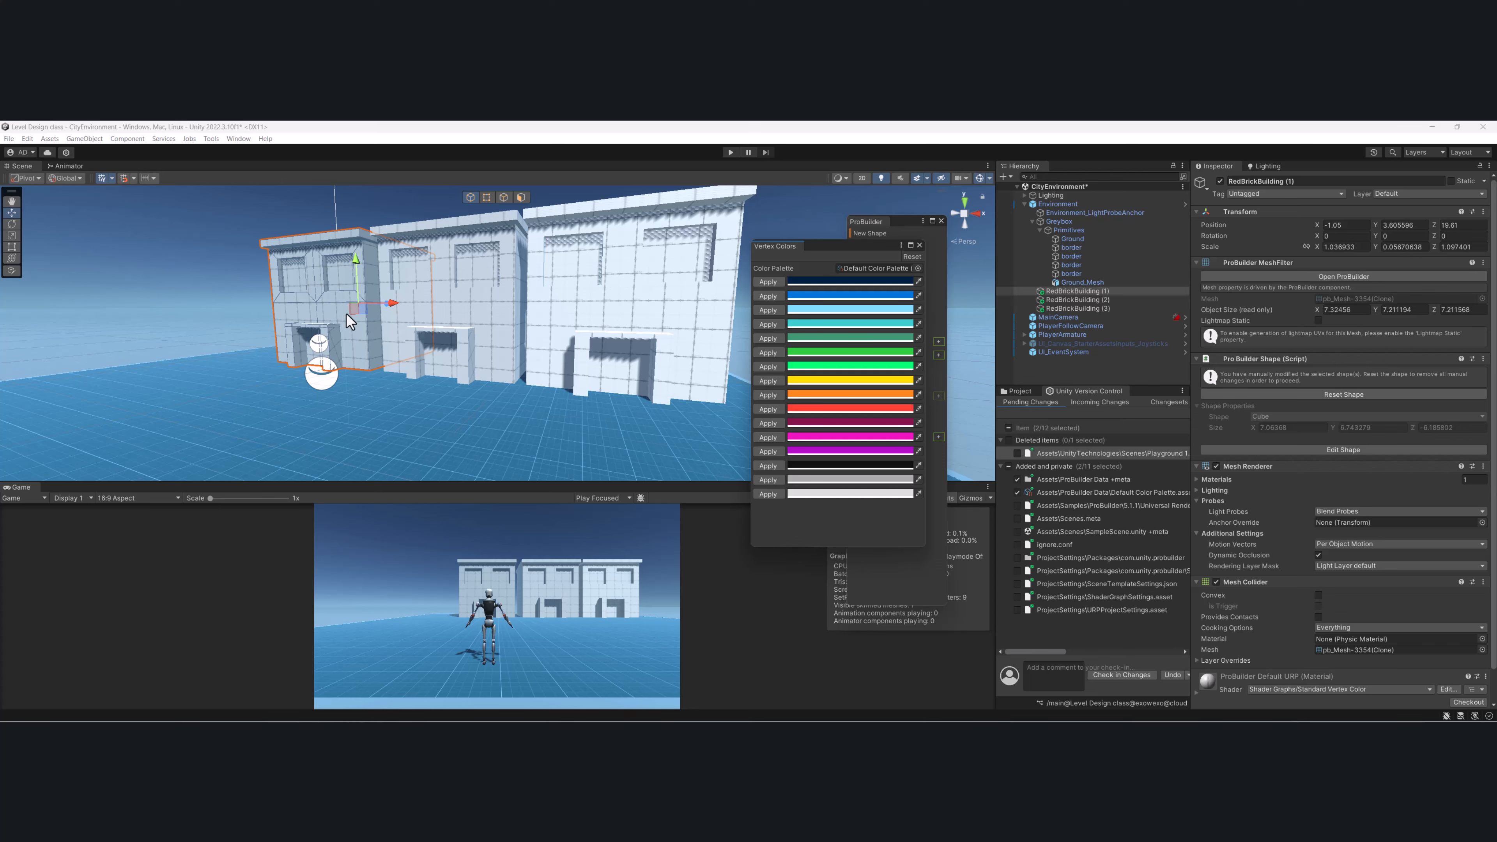
{"action": "left_click_drag", "start_coordinate": [346, 314], "coordinate": [535, 192], "text": "alt"}
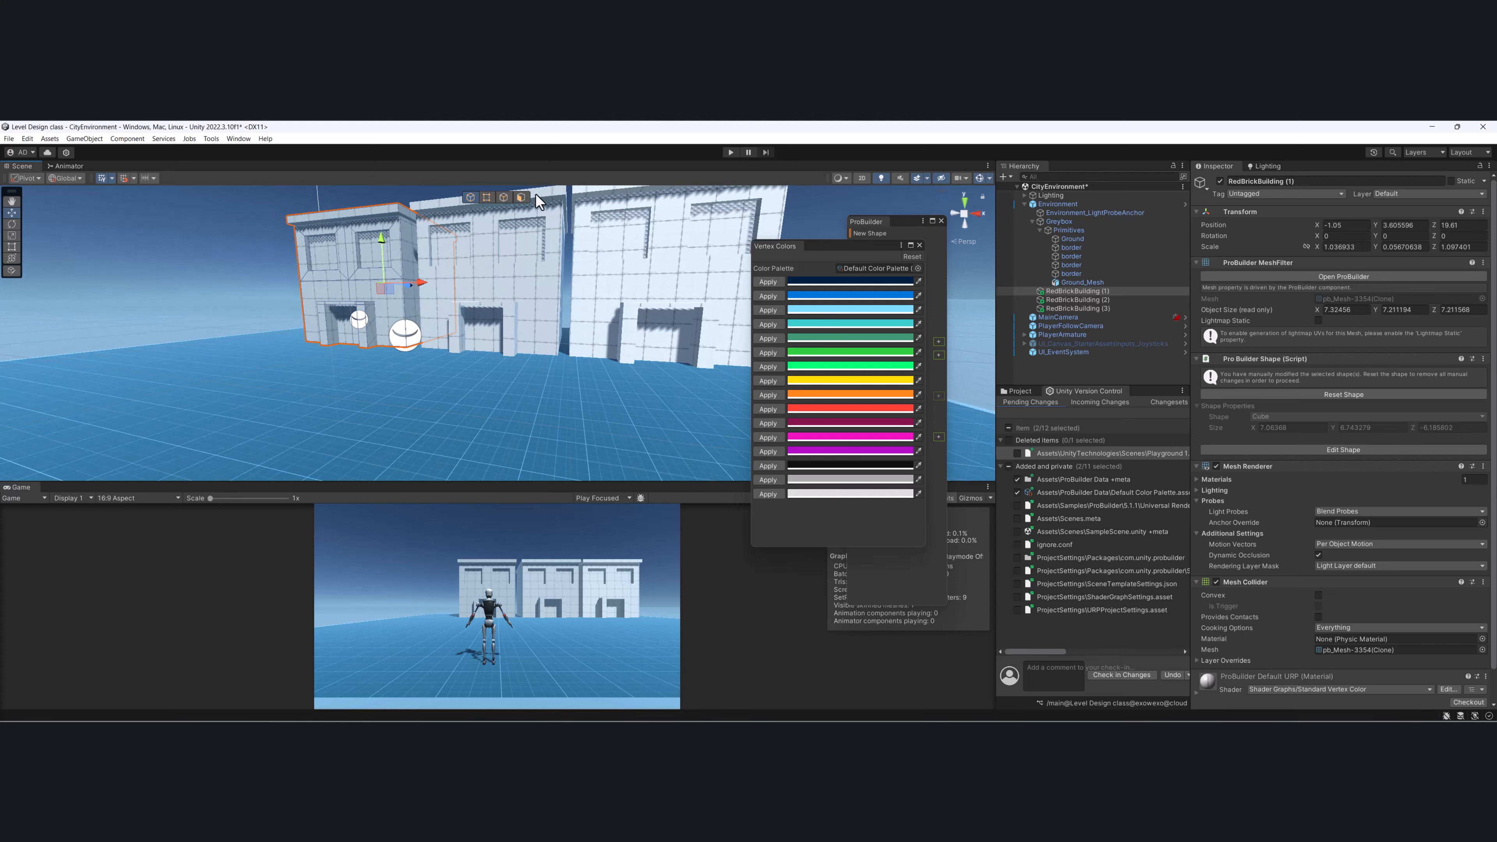
{"action": "left_click", "coordinate": [373, 280]}
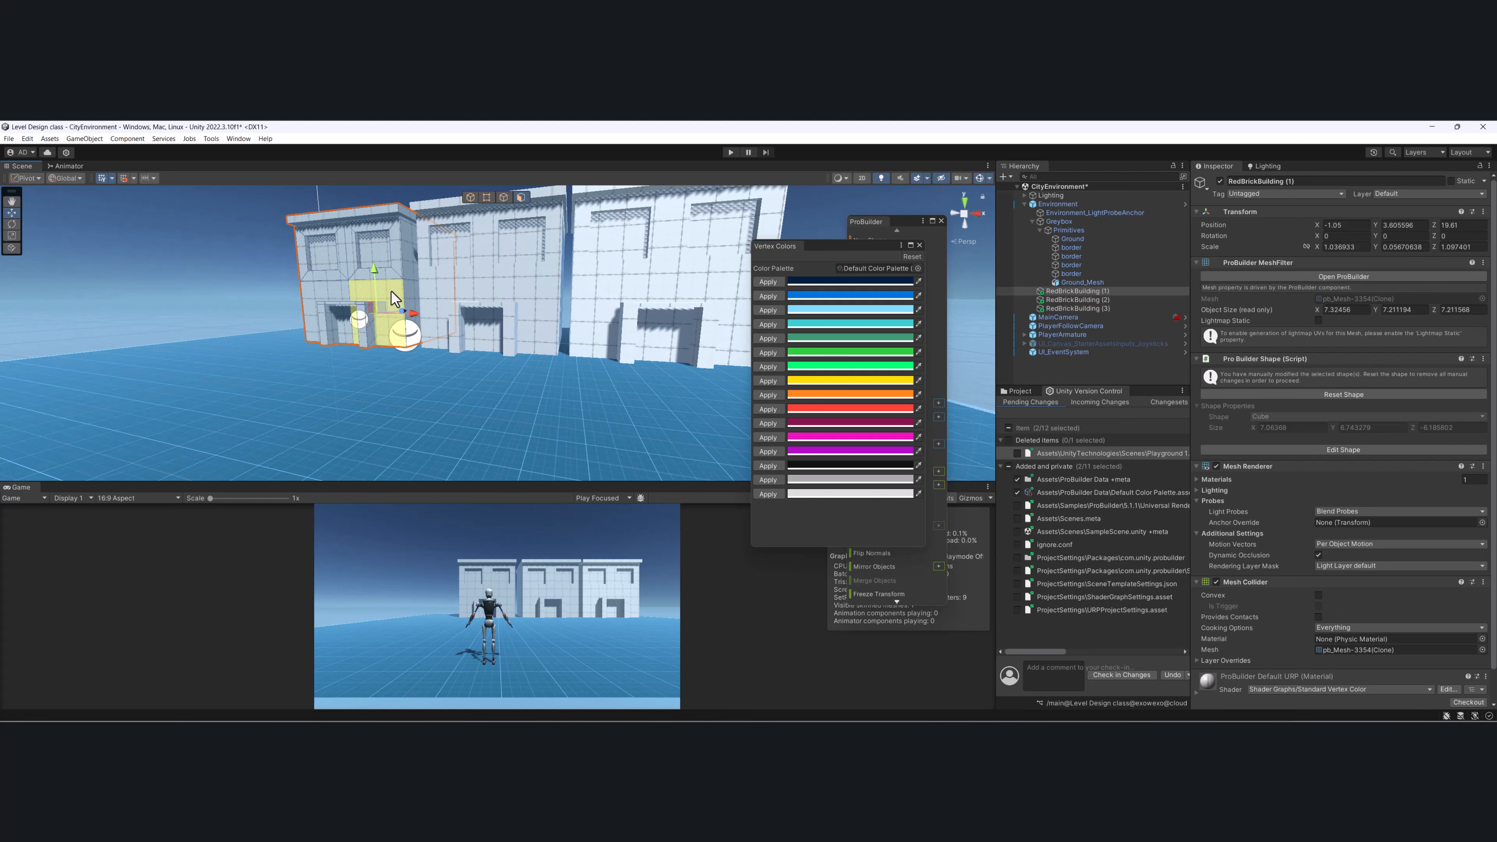
{"action": "double_click", "coordinate": [373, 279]}
{"action": "mouse_move", "coordinate": [373, 279]}
{"action": "left_mouse_down", "text": "alt"}
{"action": "mouse_move", "coordinate": [404, 311]}
{"action": "mouse_move", "coordinate": [685, 285]}
{"action": "mouse_move", "coordinate": [611, 244]}
{"action": "mouse_move", "coordinate": [355, 257]}
{"action": "left_mouse_up", "text": "alt"}
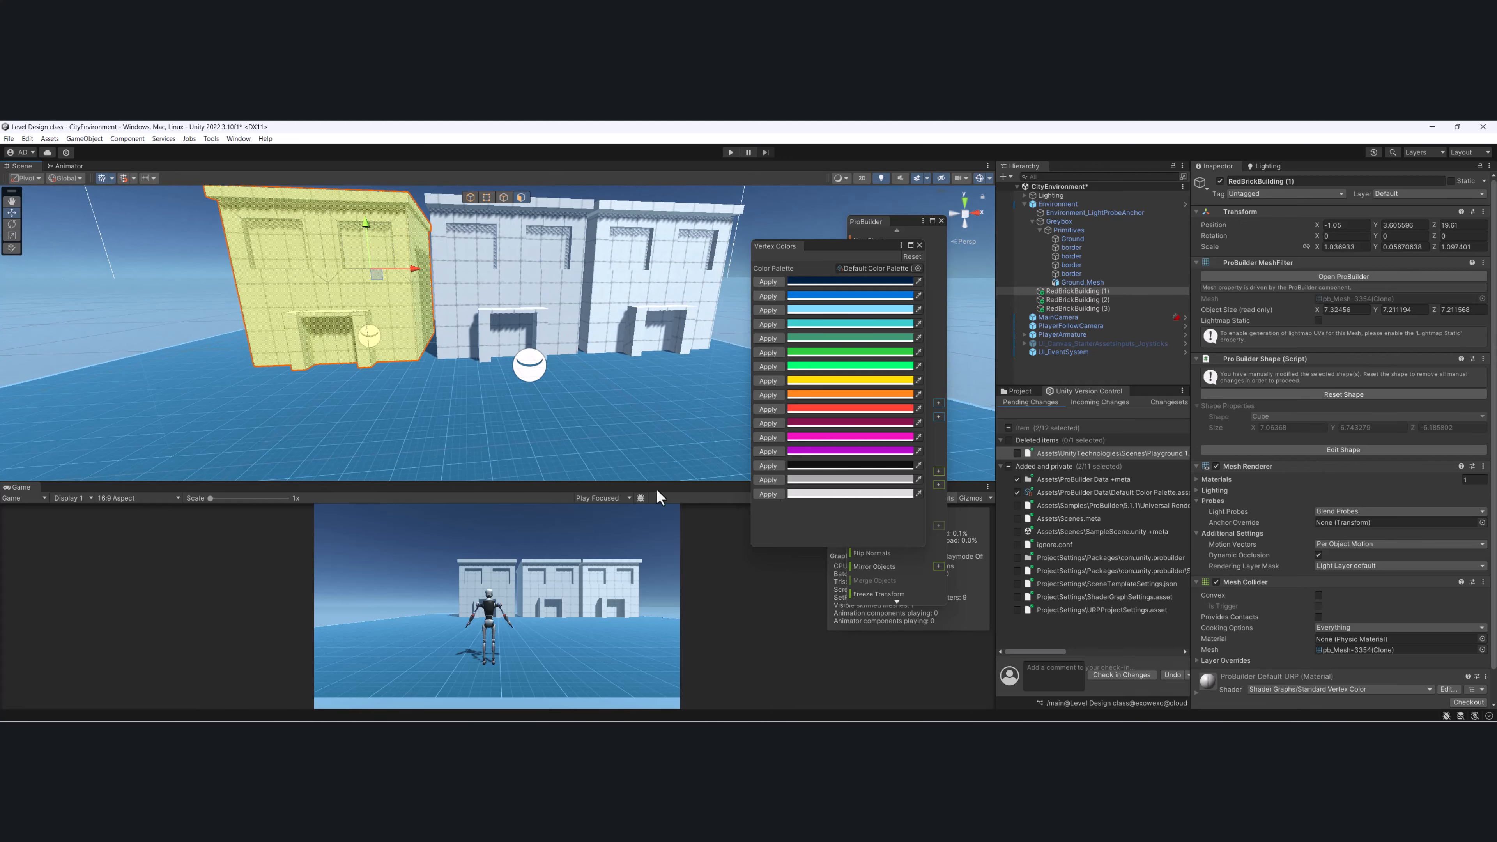
Change the dark magenta vertex colour swatch to red FF001C and apply it to the first building.
{"action": "left_click", "coordinate": [815, 425]}
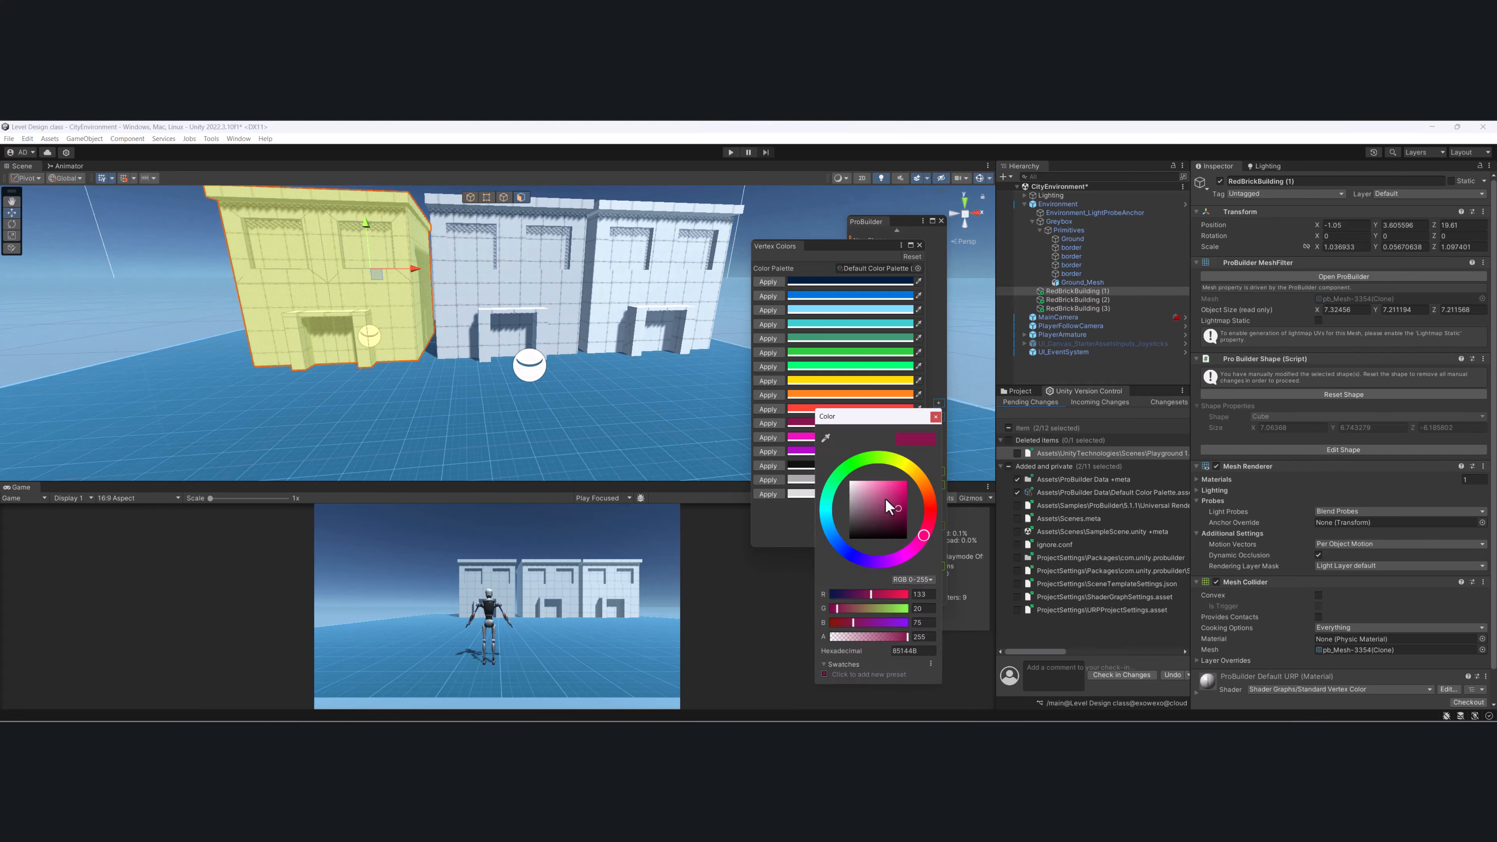
{"action": "left_click_drag", "start_coordinate": [886, 498], "coordinate": [913, 477]}
{"action": "left_click", "coordinate": [927, 532]}
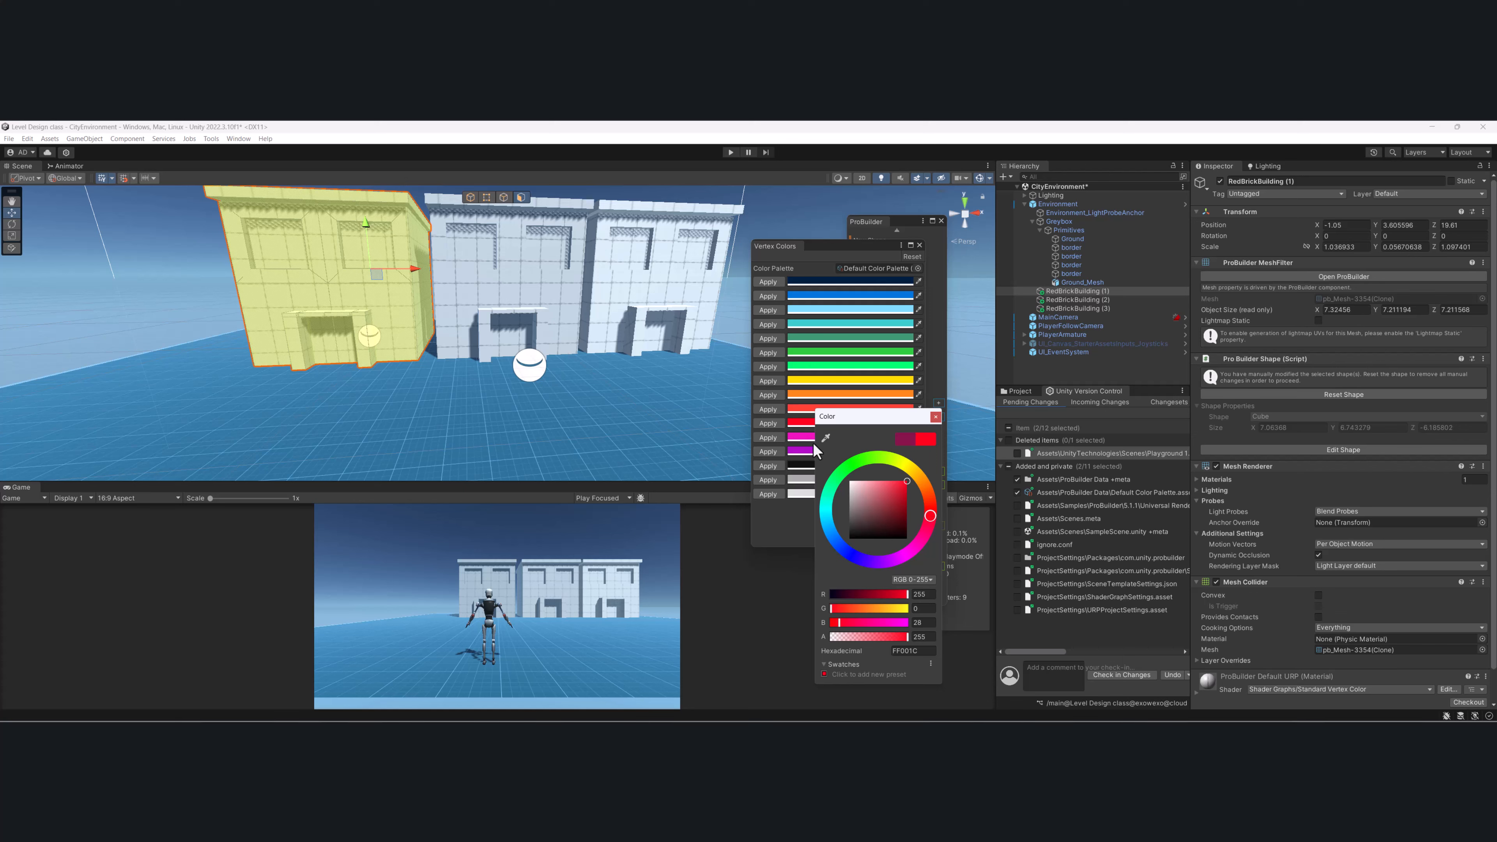
{"action": "left_click", "coordinate": [767, 422]}
{"action": "left_click", "coordinate": [219, 284]}
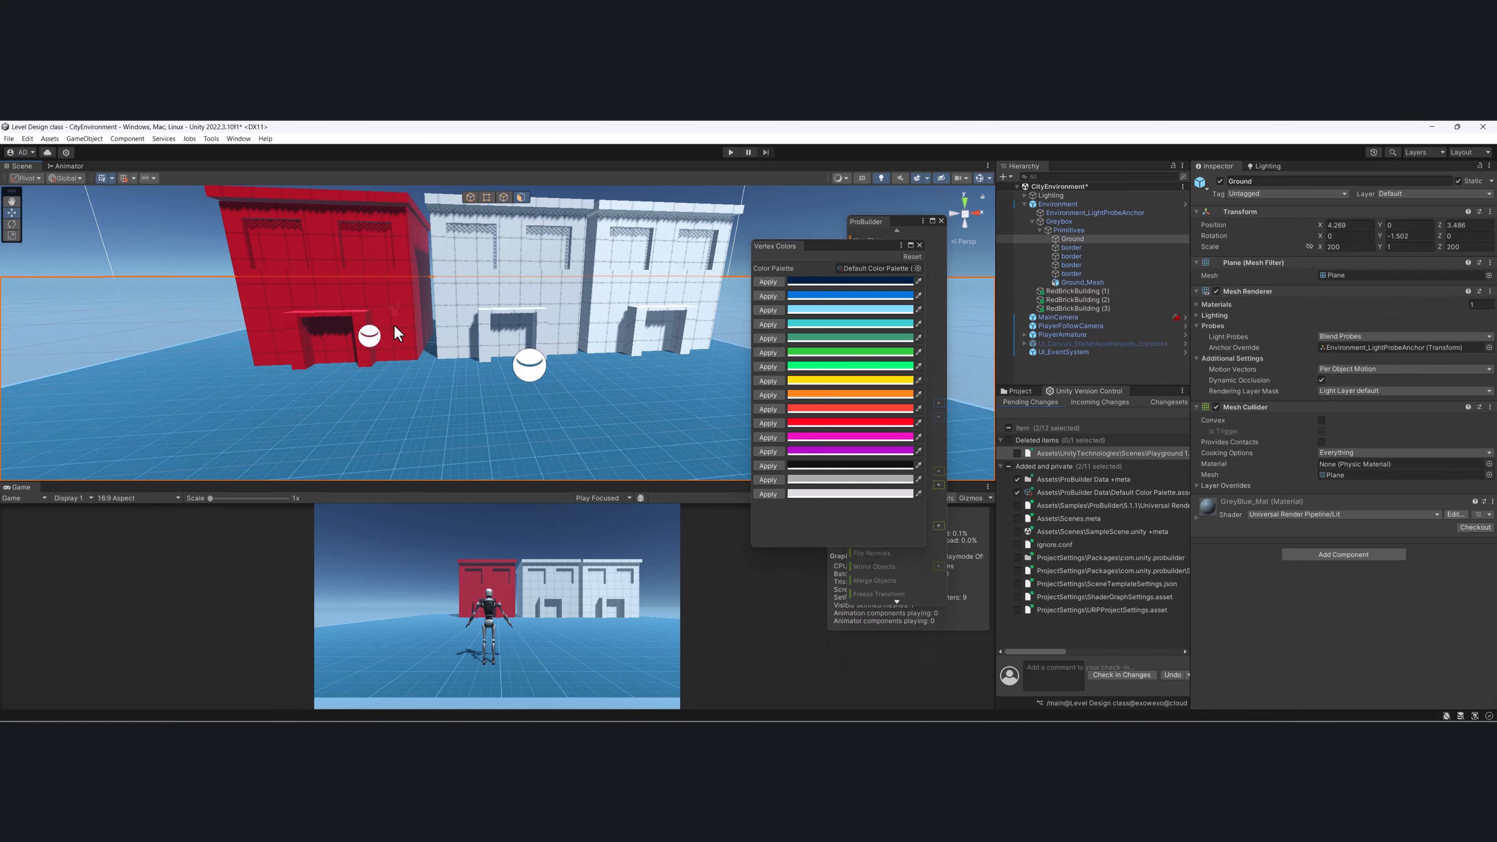
Apply the blue vertex colour to all faces of the middle building and purple to all faces of the third building.
{"action": "middle_click_drag", "start_coordinate": [393, 324], "coordinate": [284, 378]}
{"action": "scroll", "coordinate": [295, 372], "scroll_direction": "down", "scroll_amount": 1}
{"action": "left_click", "coordinate": [346, 346]}
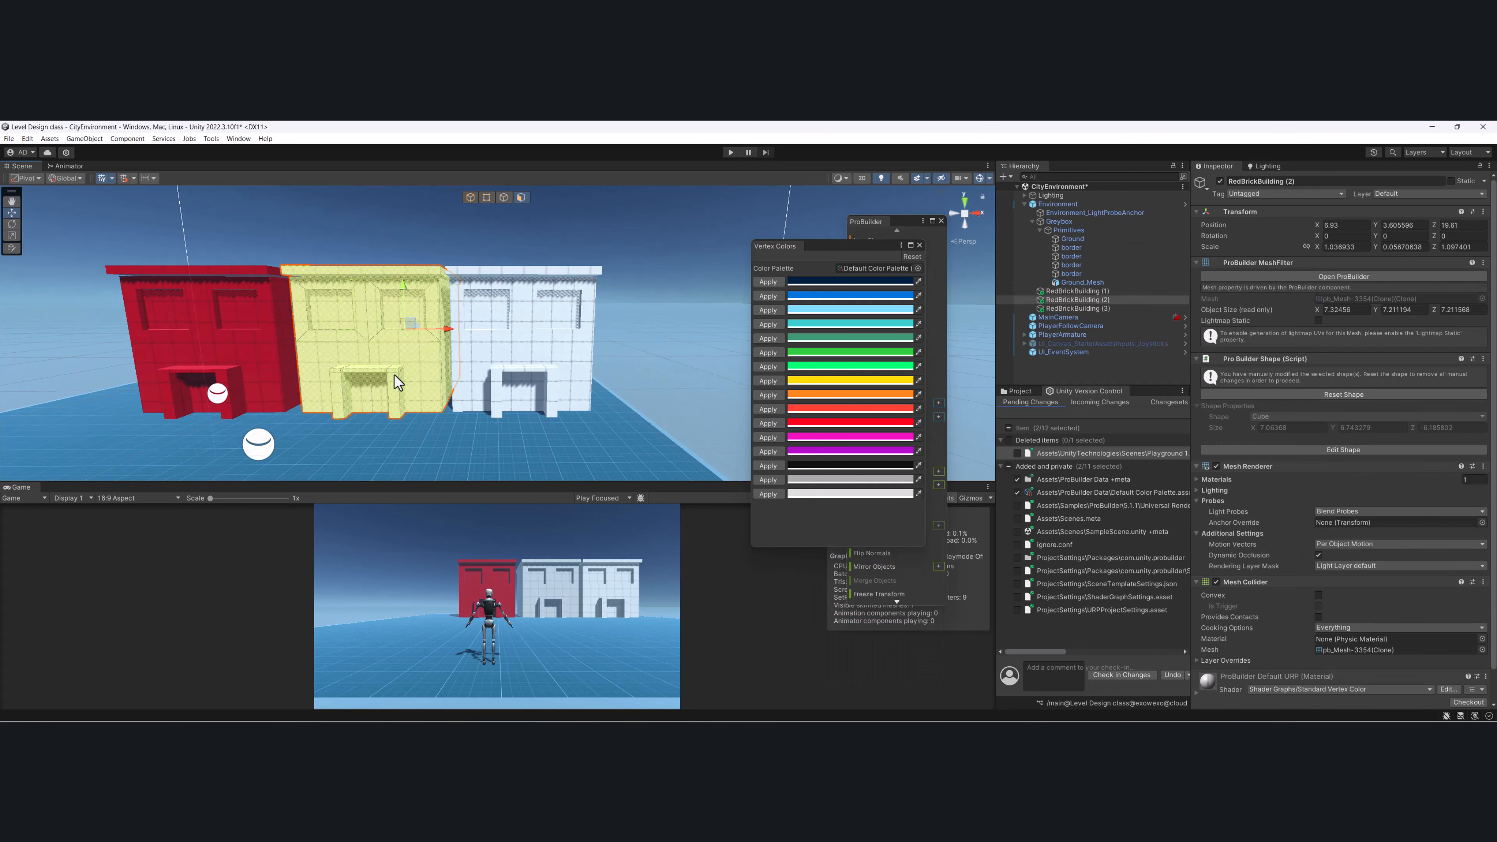
{"action": "left_click", "coordinate": [767, 296]}
{"action": "left_click", "coordinate": [538, 371]}
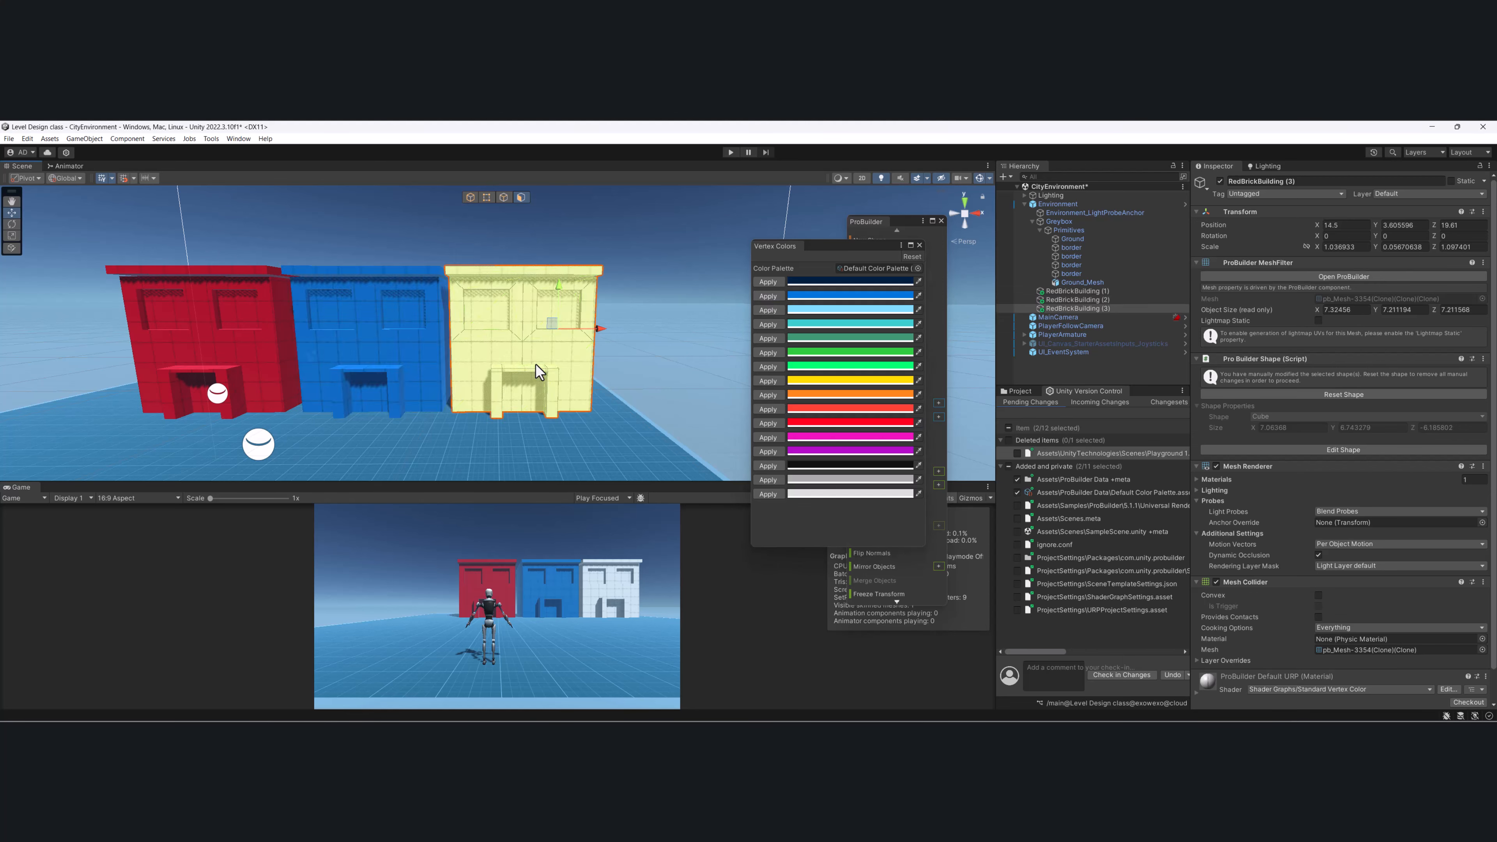
{"action": "left_click", "coordinate": [767, 452]}
{"action": "left_click", "coordinate": [674, 298]}
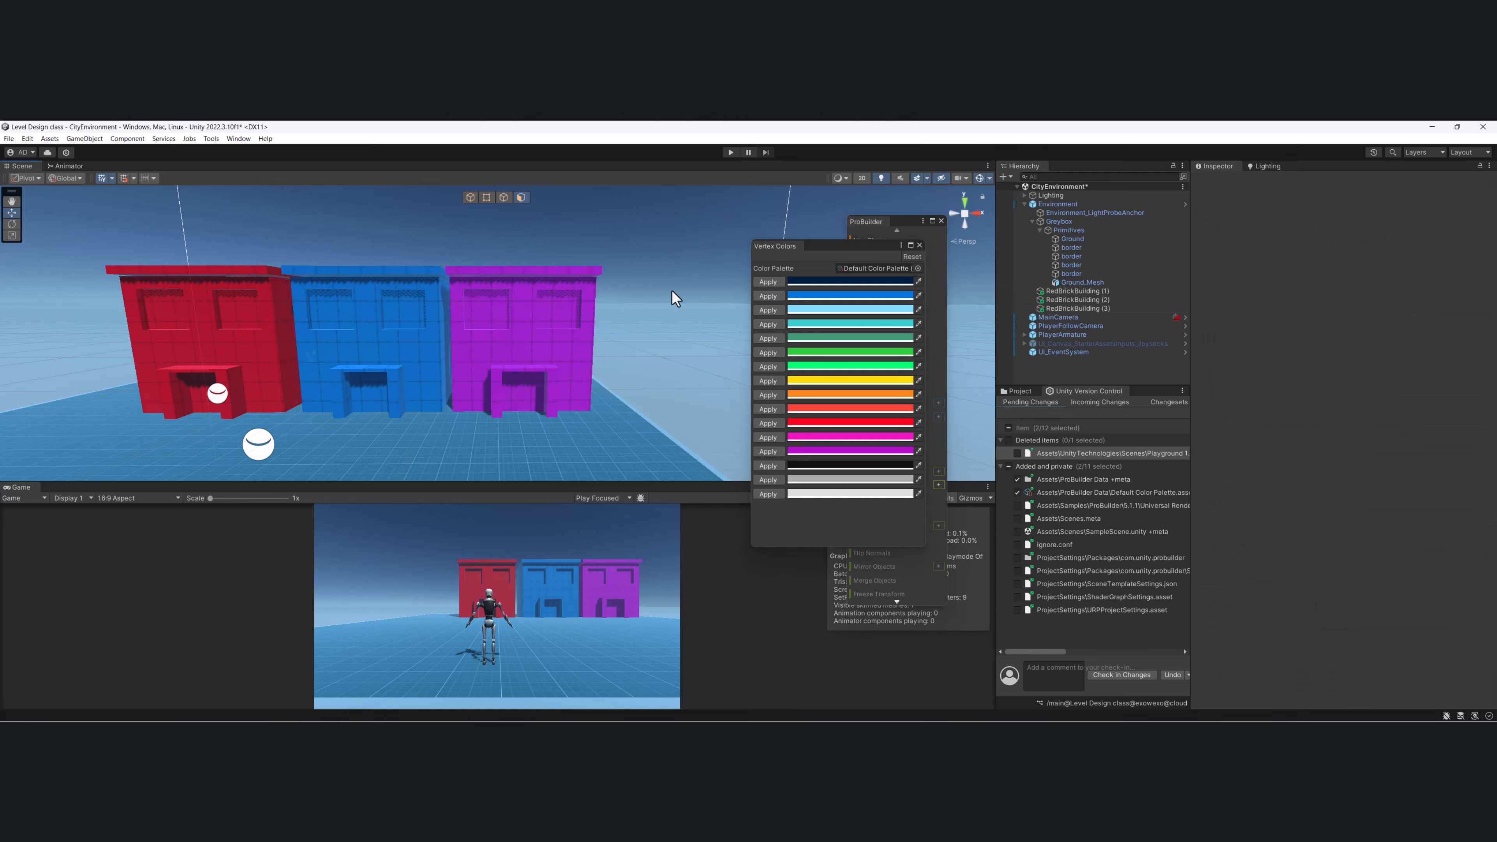
Select the two upper window faces on each of the red, blue and purple buildings together.
{"action": "left_click_drag", "start_coordinate": [389, 333], "coordinate": [347, 334], "text": "alt"}
{"action": "scroll", "coordinate": [347, 334], "scroll_direction": "up", "scroll_amount": 2}
{"action": "middle_click_drag", "start_coordinate": [347, 335], "coordinate": [412, 359]}
{"action": "scroll", "coordinate": [412, 363], "scroll_direction": "up", "scroll_amount": 3}
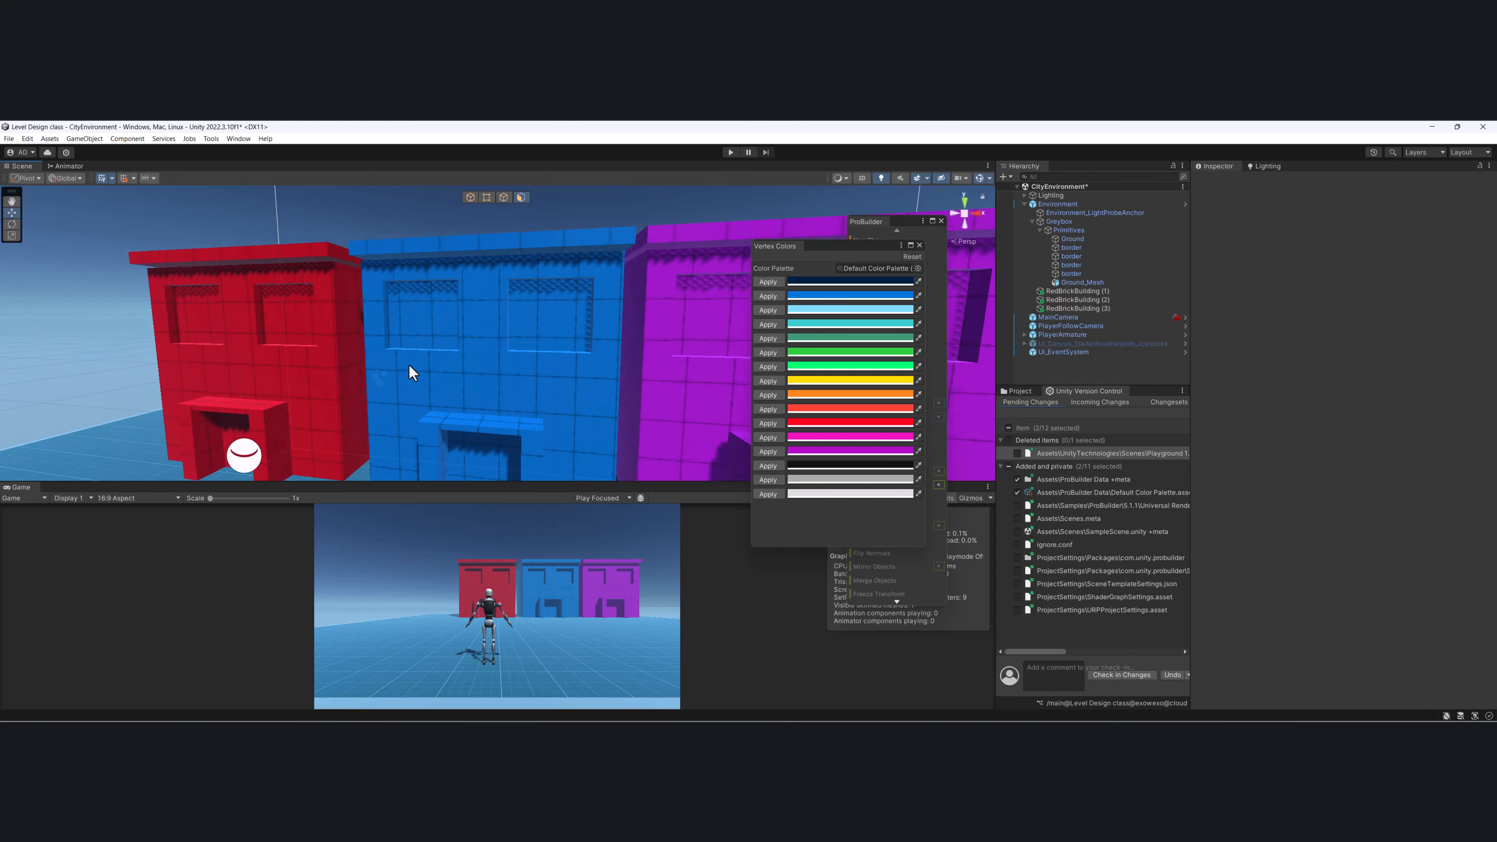
{"action": "left_click", "coordinate": [289, 315]}
{"action": "left_click", "coordinate": [205, 316], "text": "shift"}
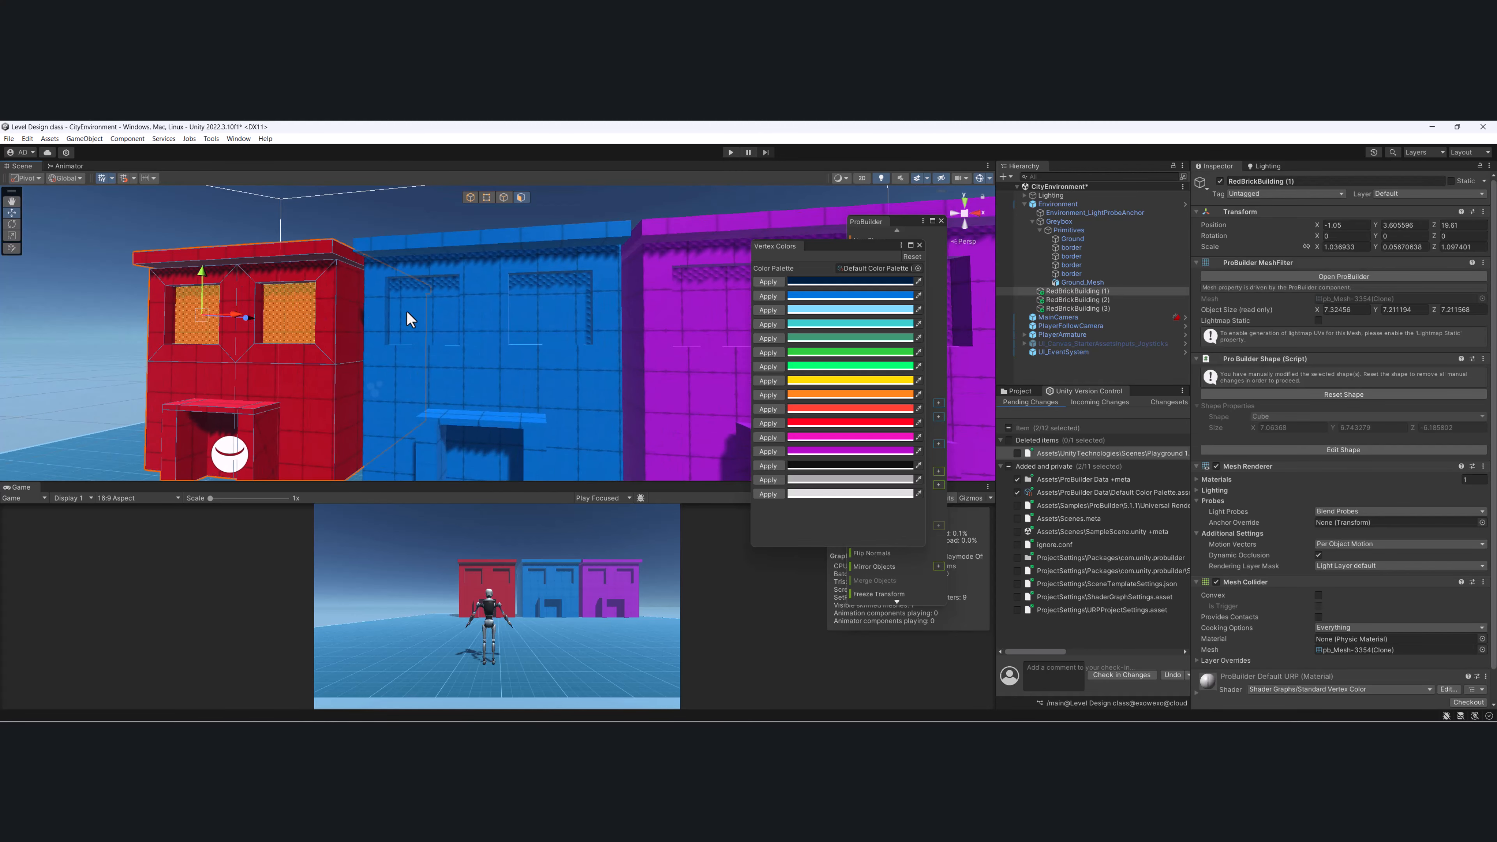
{"action": "left_click", "coordinate": [433, 320], "text": "shift"}
{"action": "left_click", "coordinate": [547, 320], "text": "shift"}
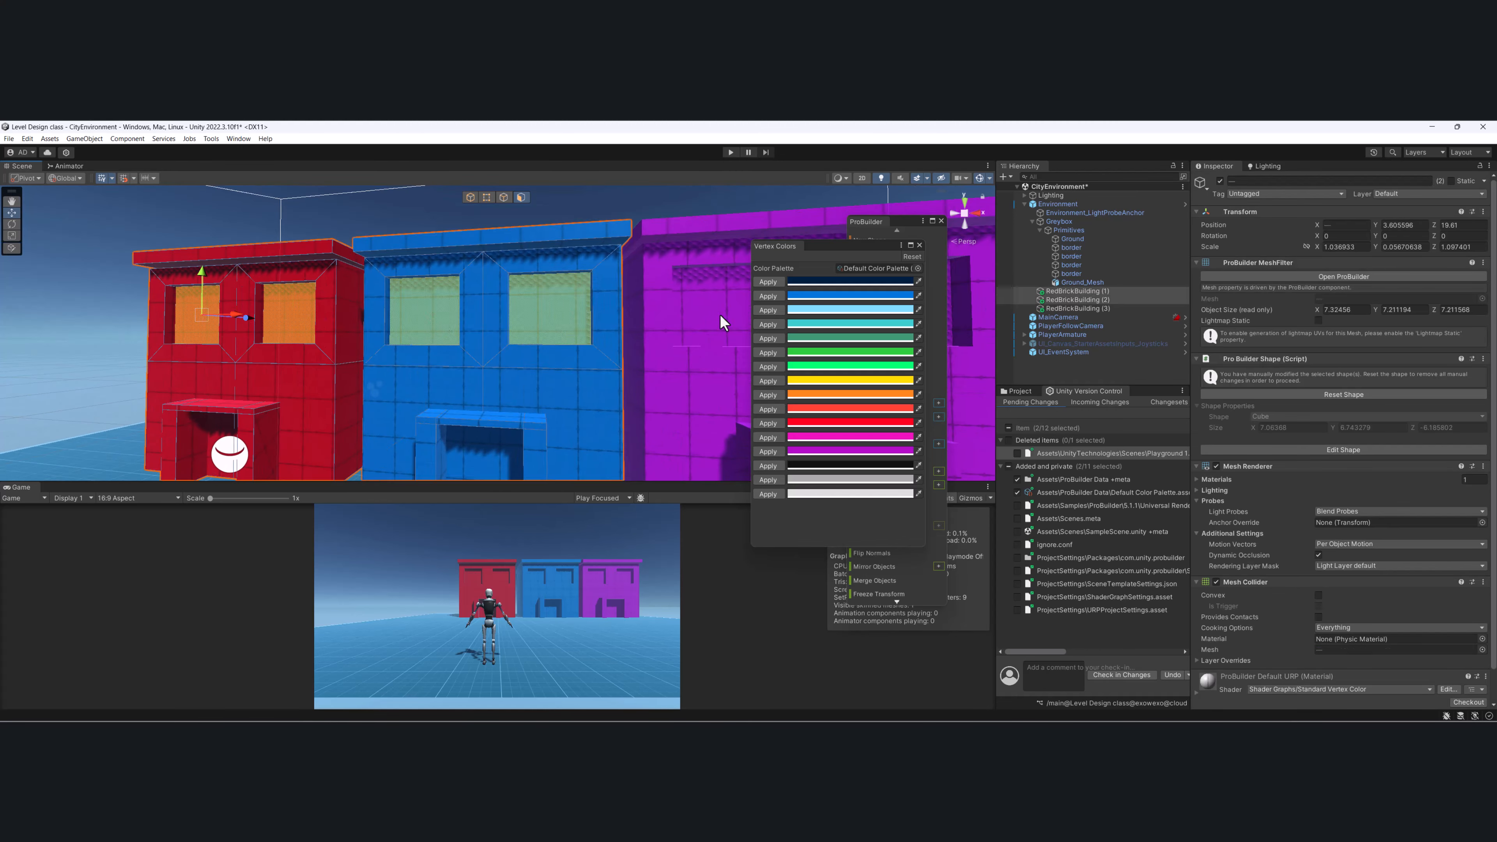
{"action": "left_click", "coordinate": [708, 313], "text": "shift"}
{"action": "middle_click_drag", "start_coordinate": [710, 315], "coordinate": [529, 325]}
{"action": "left_click", "coordinate": [673, 288], "text": "shift"}
Change the blue vertex colour swatch to light blue (RGB 105, 185, 255) and apply it to the selected window faces of all three buildings.
{"action": "scroll", "coordinate": [673, 289], "scroll_direction": "down", "scroll_amount": 1}
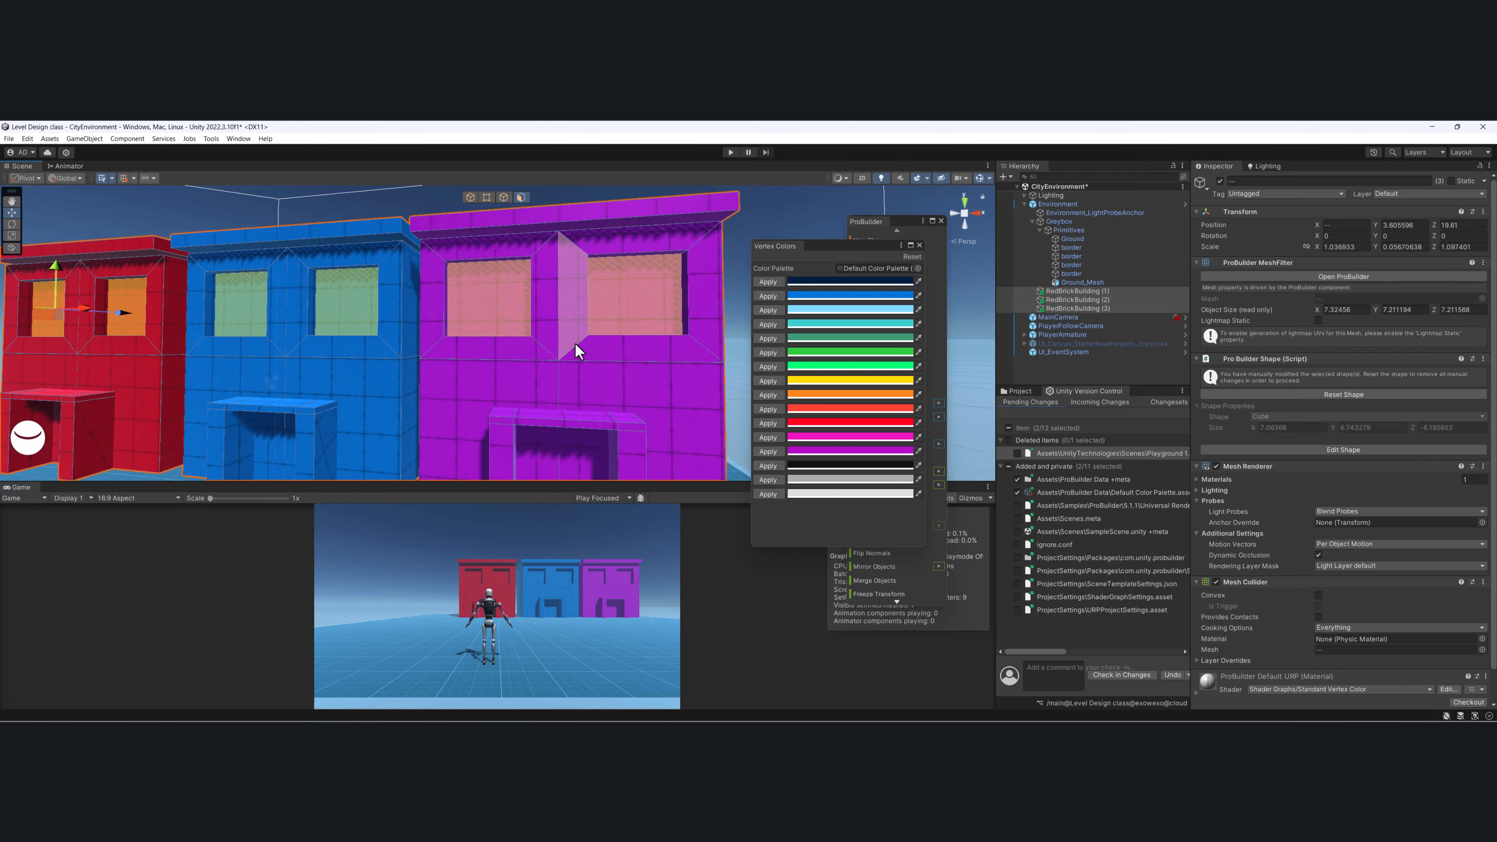
{"action": "scroll", "coordinate": [575, 345], "scroll_direction": "down", "scroll_amount": 2}
{"action": "left_click", "coordinate": [841, 295]}
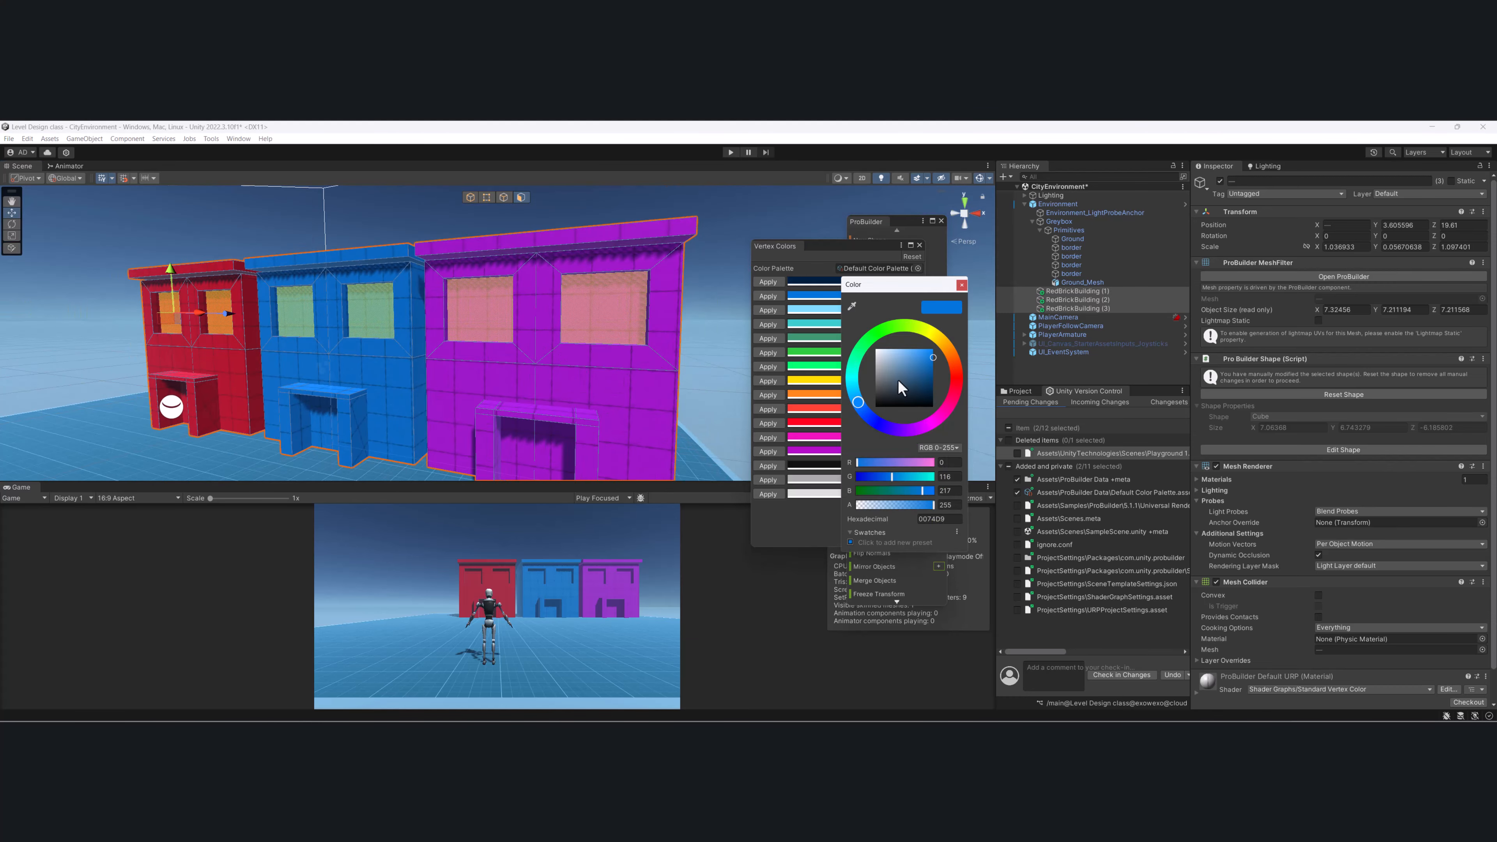
{"action": "left_click", "coordinate": [909, 348]}
{"action": "left_click", "coordinate": [922, 505]}
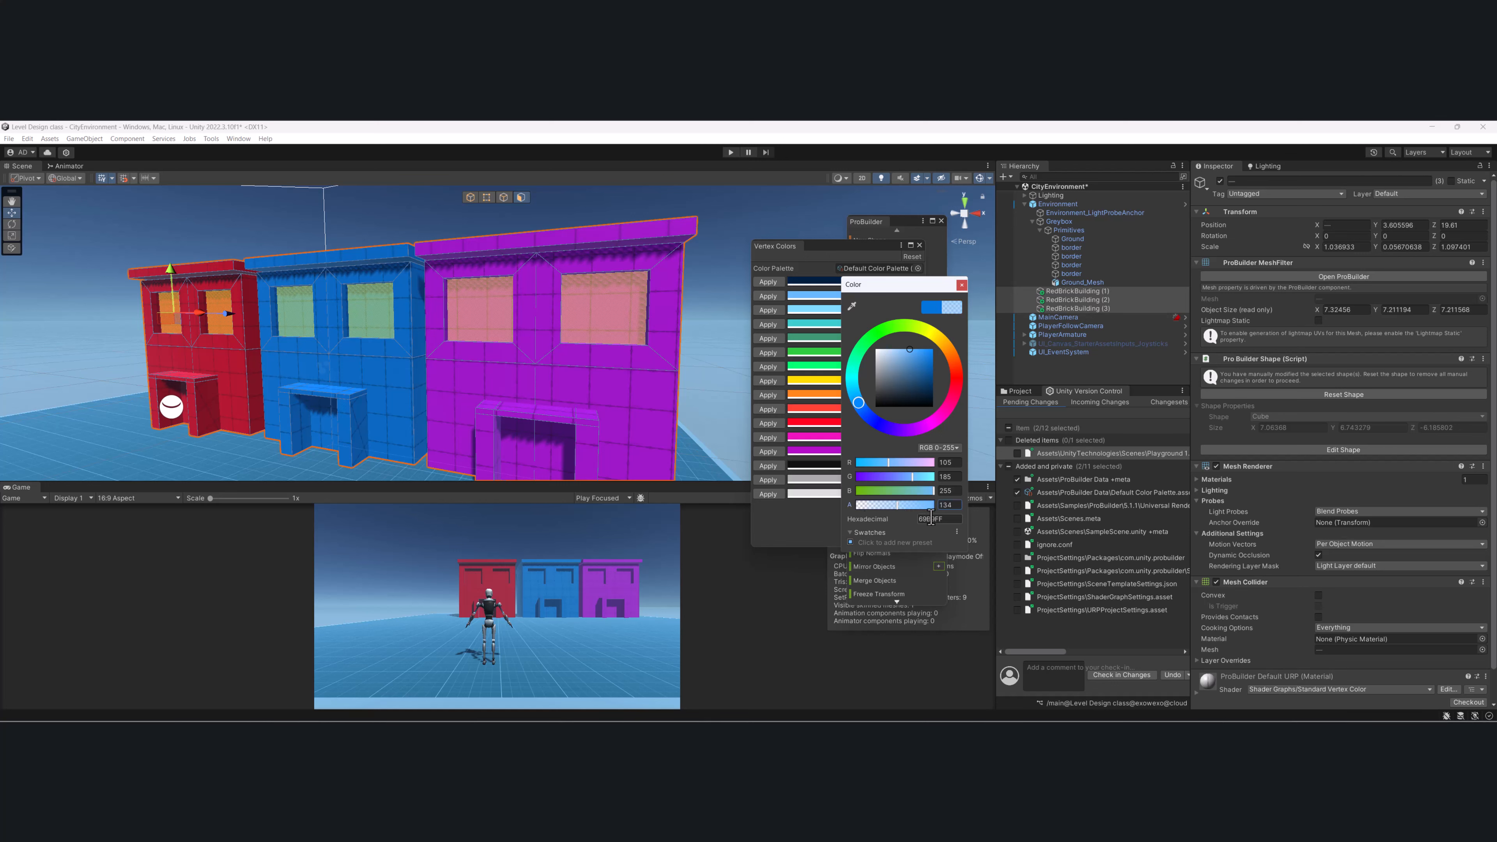
{"action": "left_click", "coordinate": [797, 522]}
{"action": "left_click", "coordinate": [767, 296]}
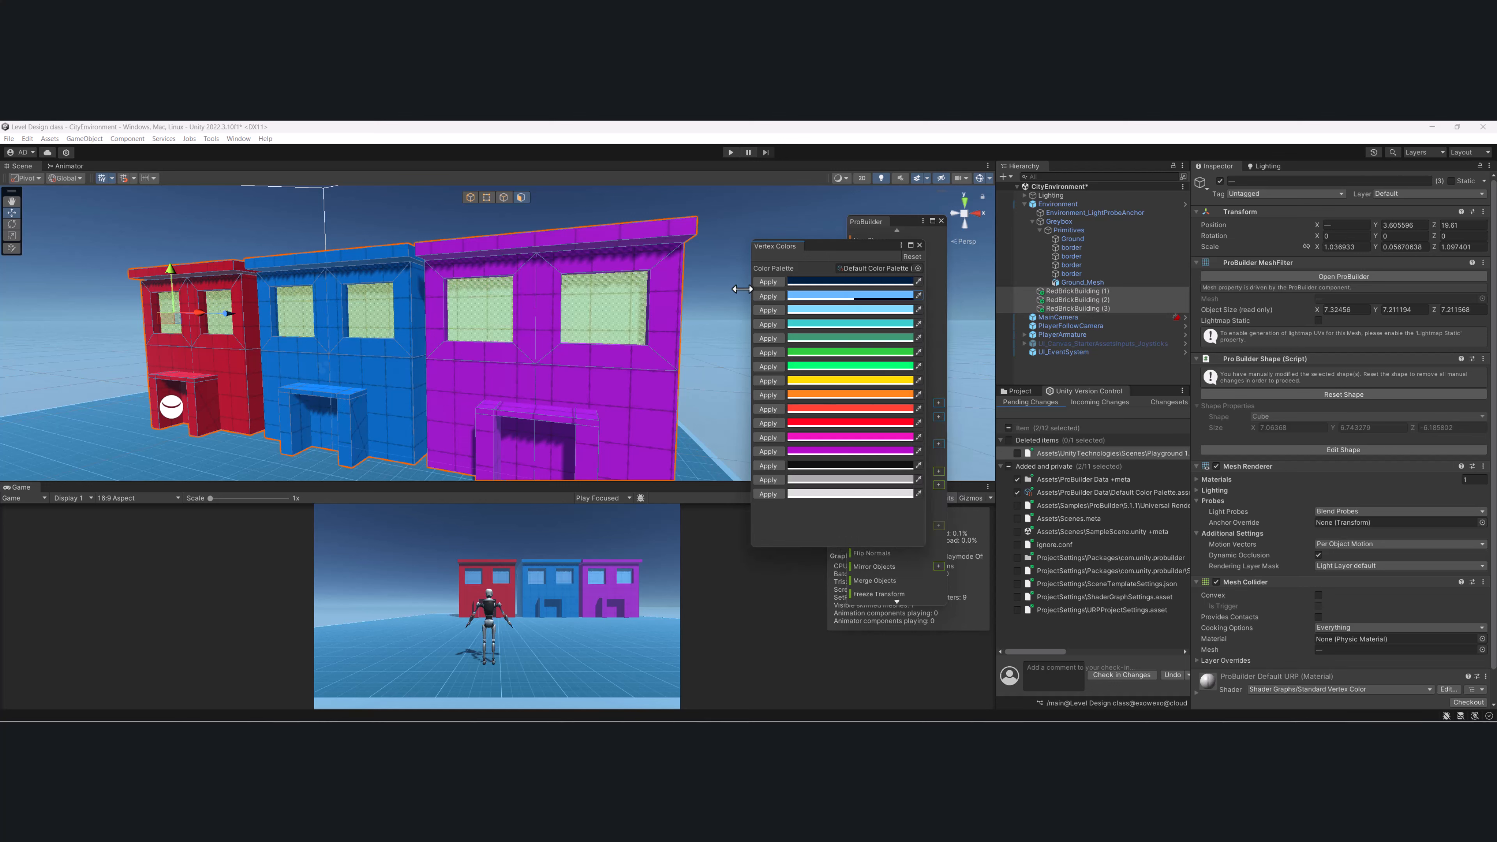
{"action": "left_click", "coordinate": [703, 284]}
{"action": "scroll", "coordinate": [689, 313], "scroll_direction": "down", "scroll_amount": 2}
{"action": "mouse_move", "coordinate": [576, 342]}
{"action": "left_mouse_down", "text": "alt"}
{"action": "mouse_move", "coordinate": [665, 287]}
{"action": "mouse_move", "coordinate": [588, 367]}
{"action": "mouse_move", "coordinate": [581, 353]}
{"action": "left_mouse_up", "text": "alt"}
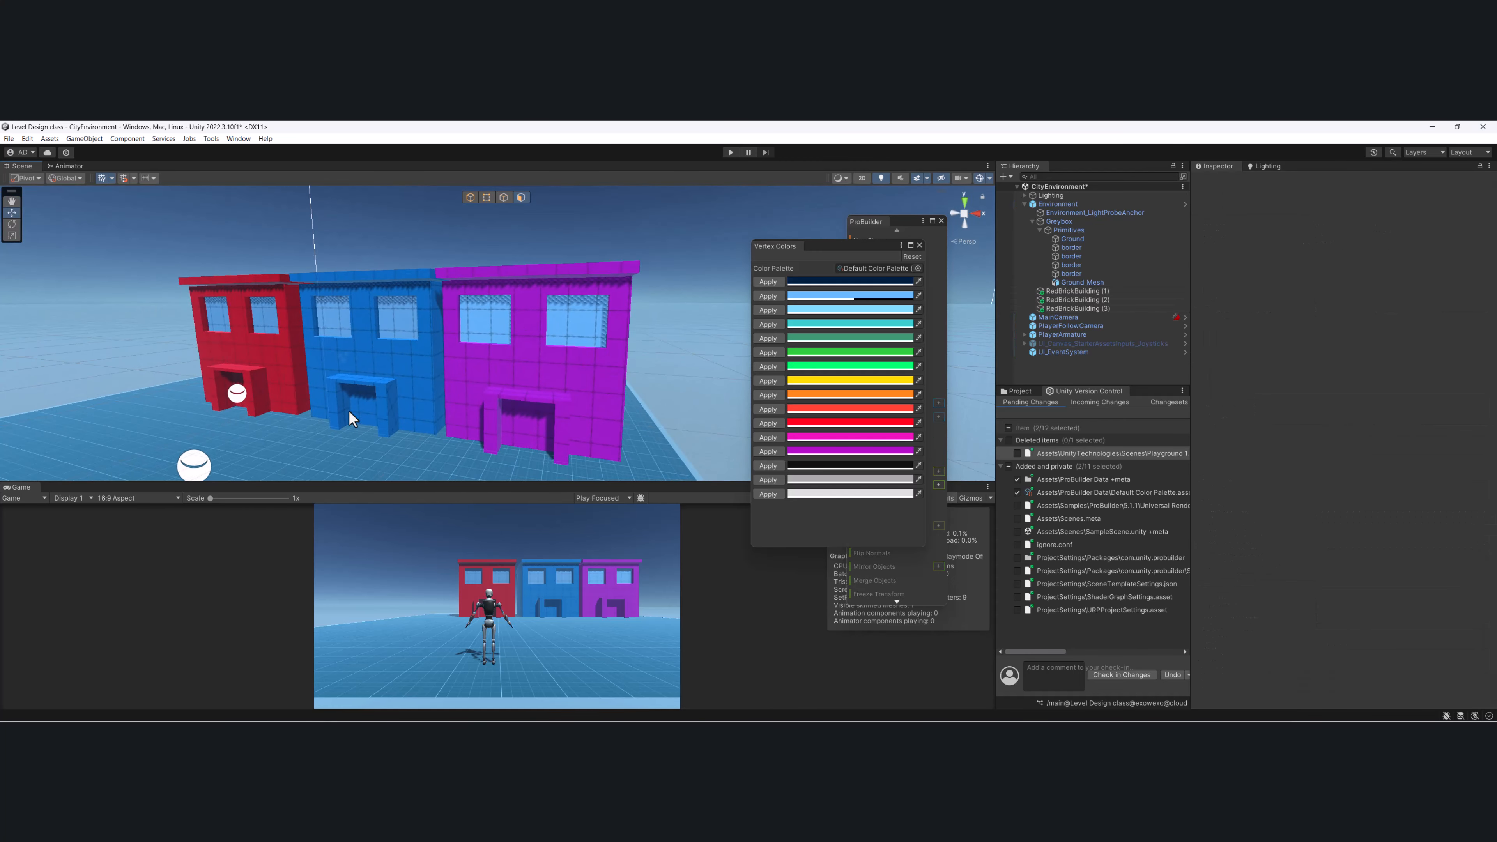
Move the Vertex Colors window aside and switch to object selection mode with the red building selected.
{"action": "scroll", "coordinate": [330, 389], "scroll_direction": "up", "scroll_amount": 6}
{"action": "left_click", "coordinate": [414, 355]}
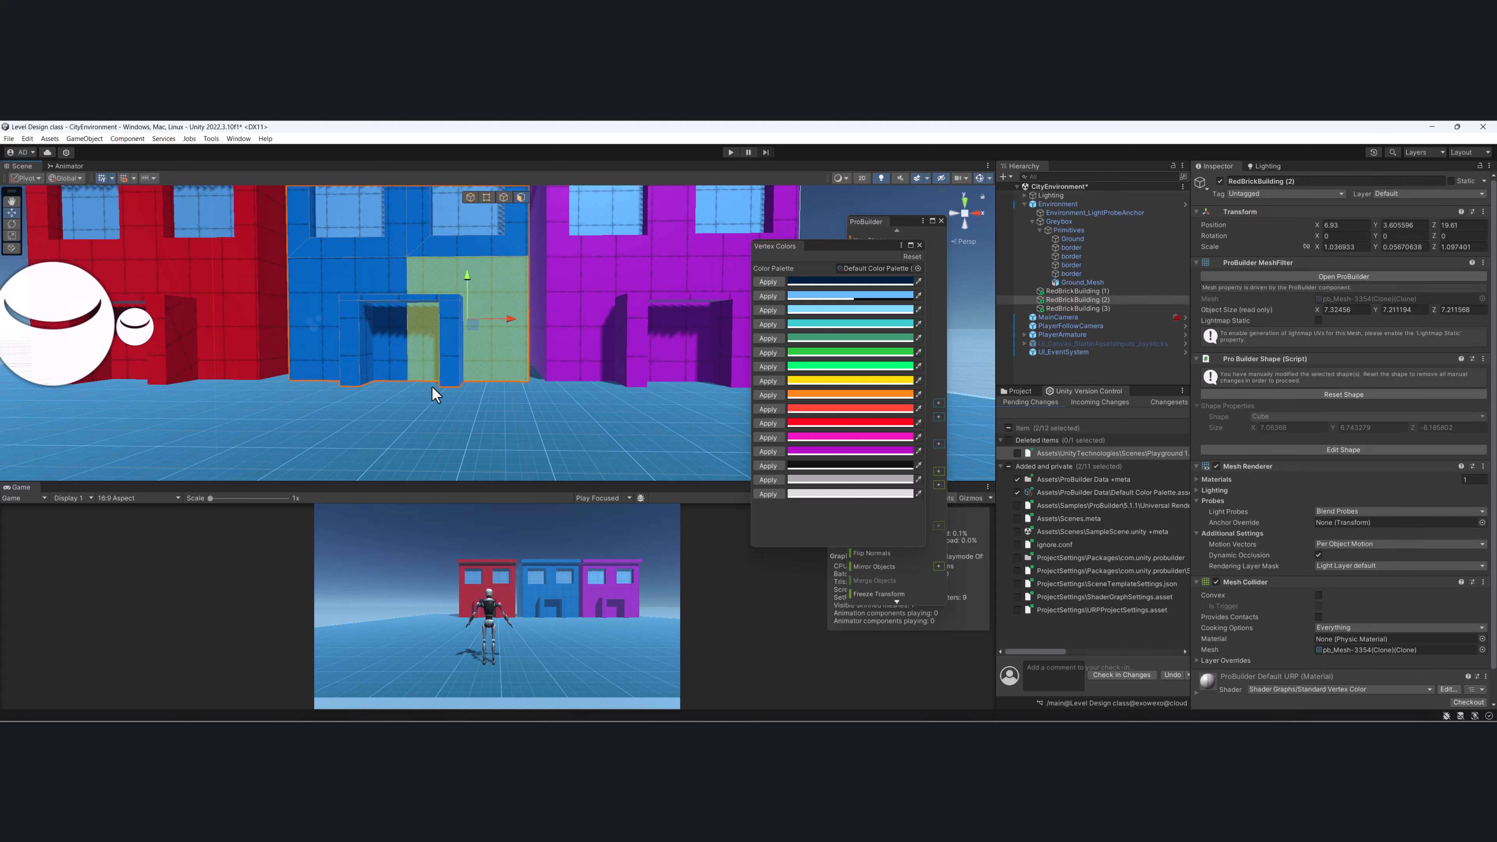
{"action": "left_click", "coordinate": [367, 346]}
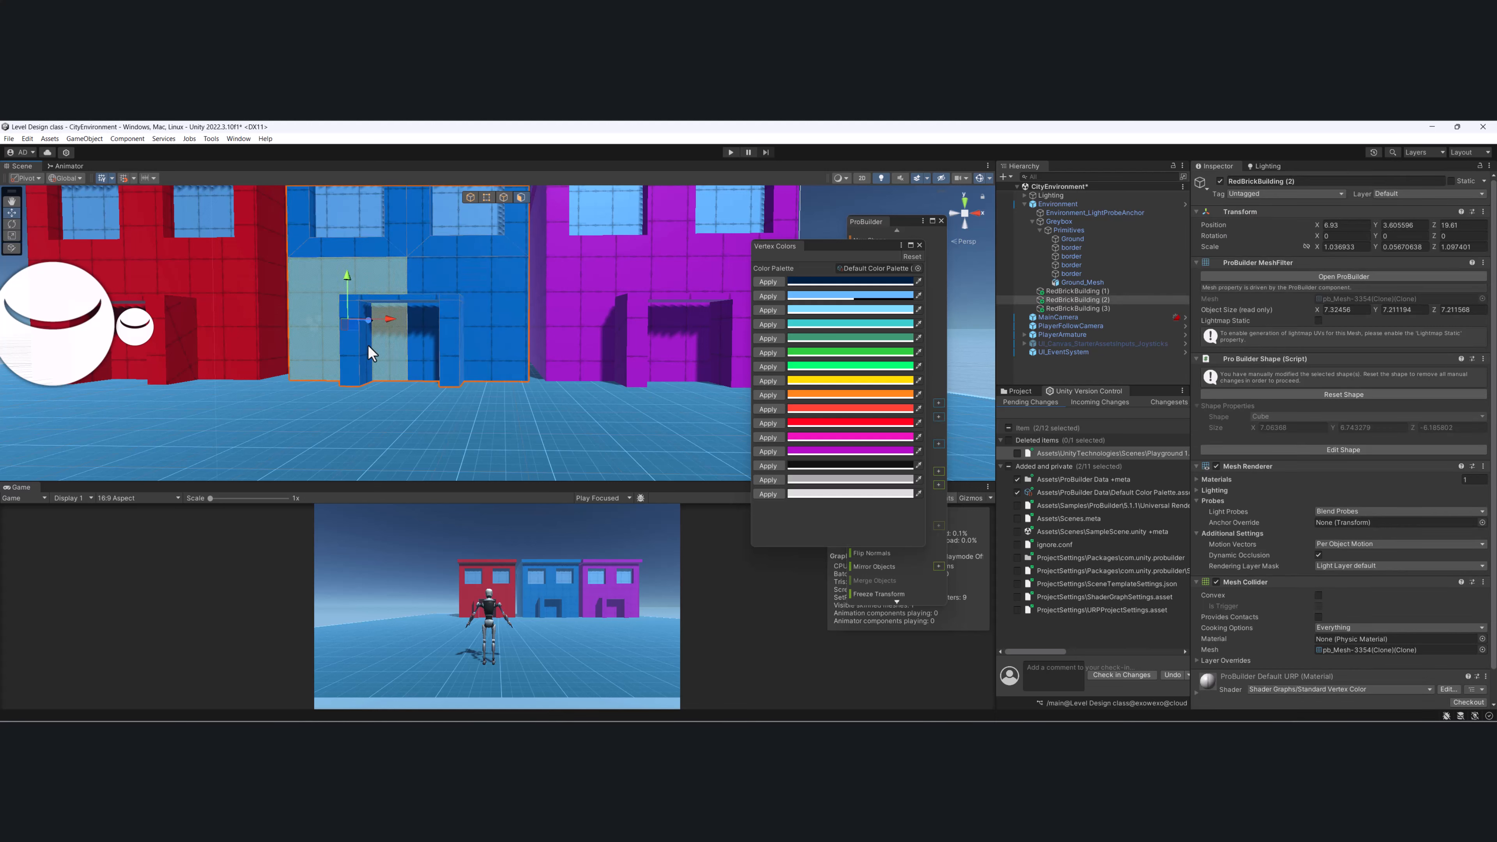
{"action": "left_click_drag", "start_coordinate": [170, 336], "coordinate": [373, 325], "text": "alt"}
{"action": "left_click", "coordinate": [207, 366]}
{"action": "left_click_drag", "start_coordinate": [799, 253], "coordinate": [886, 255]}
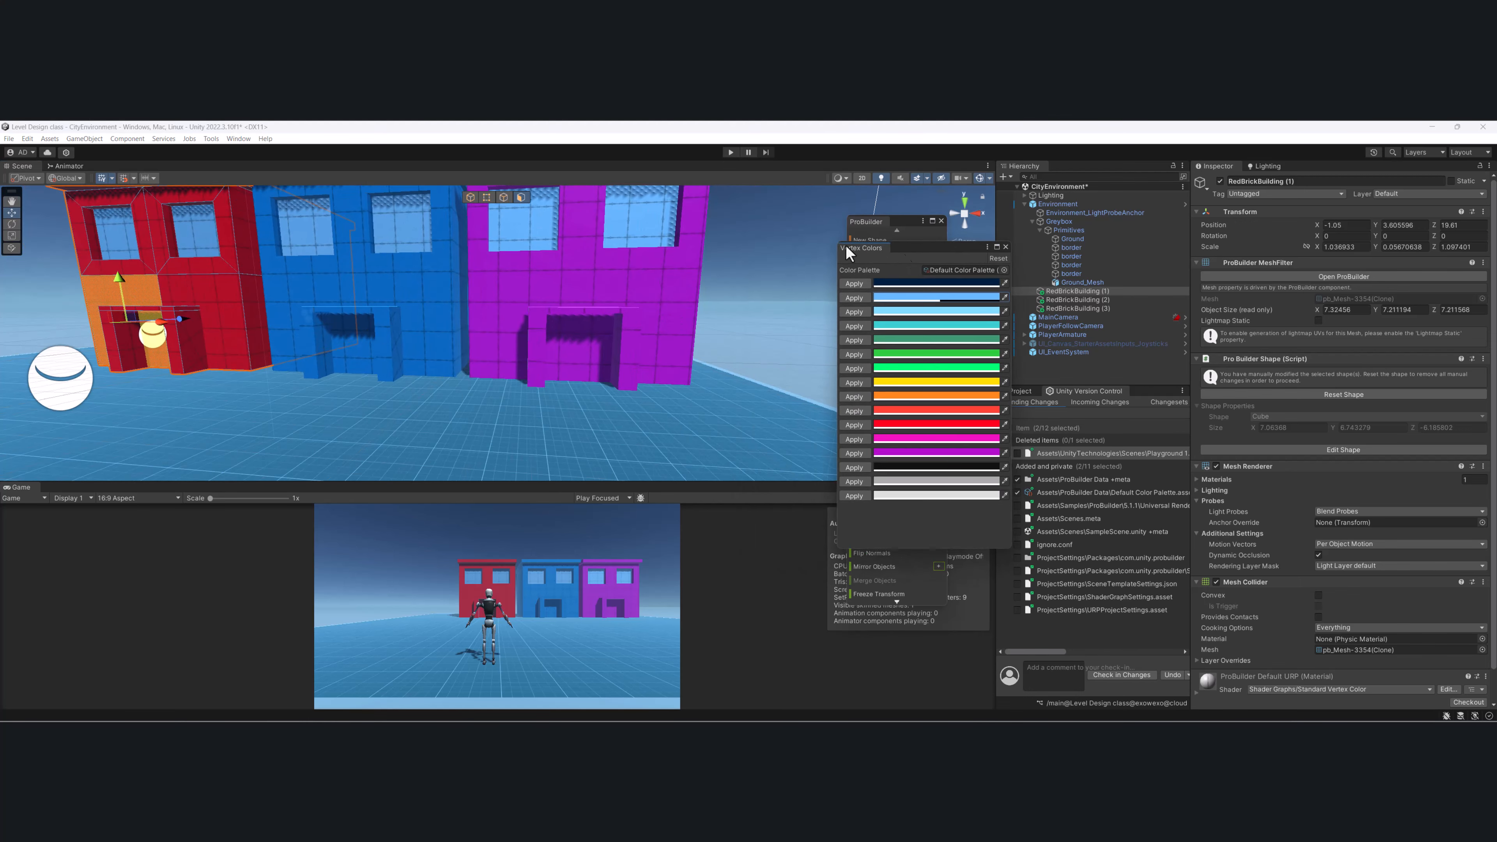
{"action": "scroll", "coordinate": [429, 311], "scroll_direction": "up", "scroll_amount": 5}
{"action": "scroll", "coordinate": [425, 305], "scroll_direction": "up", "scroll_amount": 1}
{"action": "left_click", "coordinate": [470, 199]}
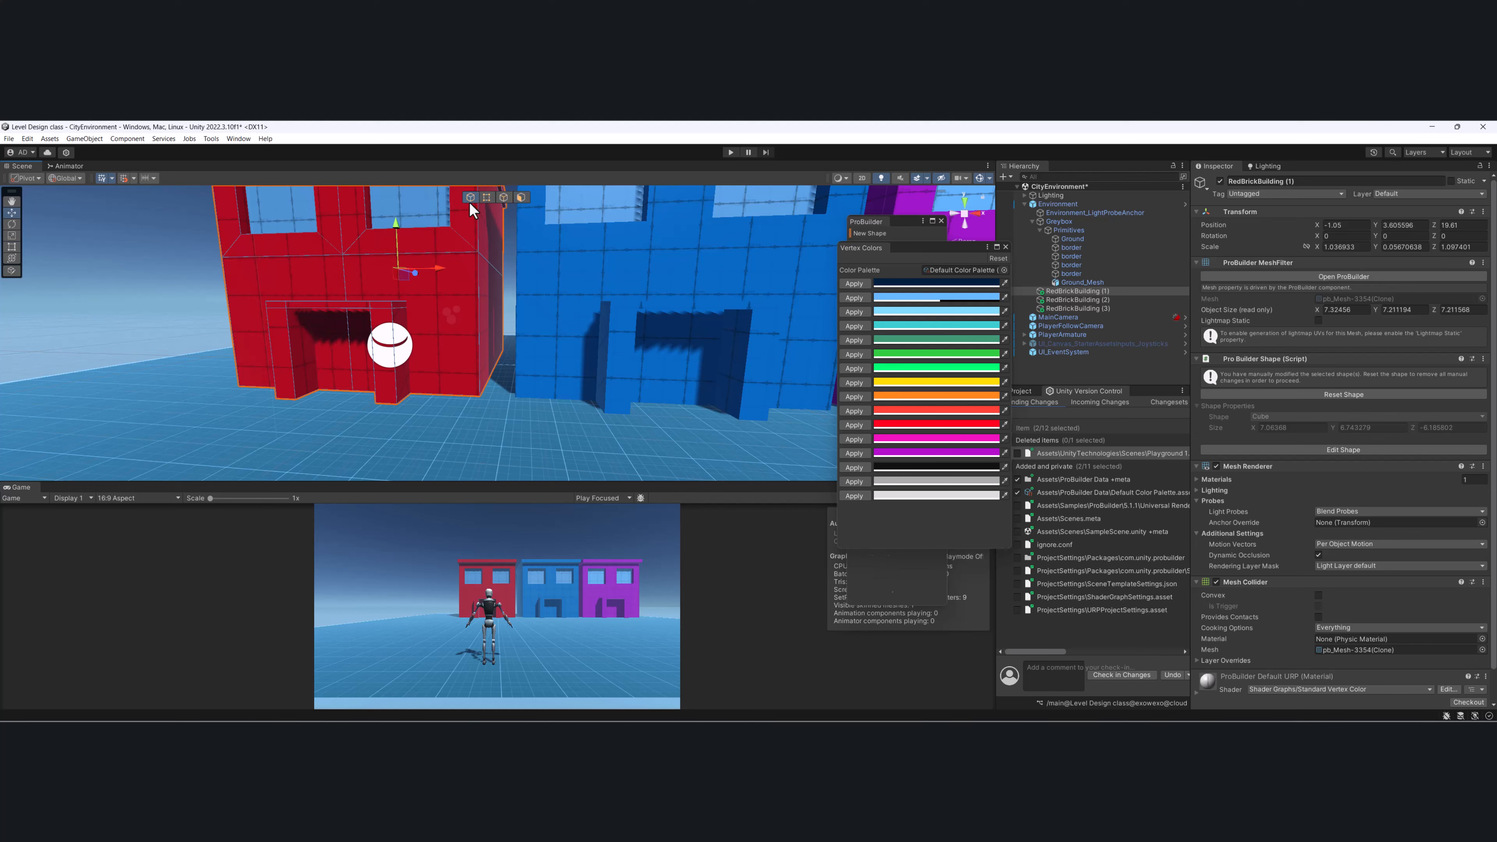
Close the Vertex Colors window and draw a new cube filling the red building's doorway, about 2.06 wide, 2.22 high and 0.25 deep.
{"action": "left_click_drag", "start_coordinate": [363, 315], "coordinate": [416, 362], "text": "alt"}
{"action": "scroll", "coordinate": [386, 338], "scroll_direction": "up", "scroll_amount": 3}
{"action": "mouse_move", "coordinate": [416, 363]}
{"action": "middle_mouse_down"}
{"action": "mouse_move", "coordinate": [434, 379]}
{"action": "mouse_move", "coordinate": [396, 347]}
{"action": "middle_mouse_up"}
{"action": "left_click_drag", "start_coordinate": [396, 347], "coordinate": [386, 321], "text": "alt"}
{"action": "scroll", "coordinate": [386, 321], "scroll_direction": "down", "scroll_amount": 2}
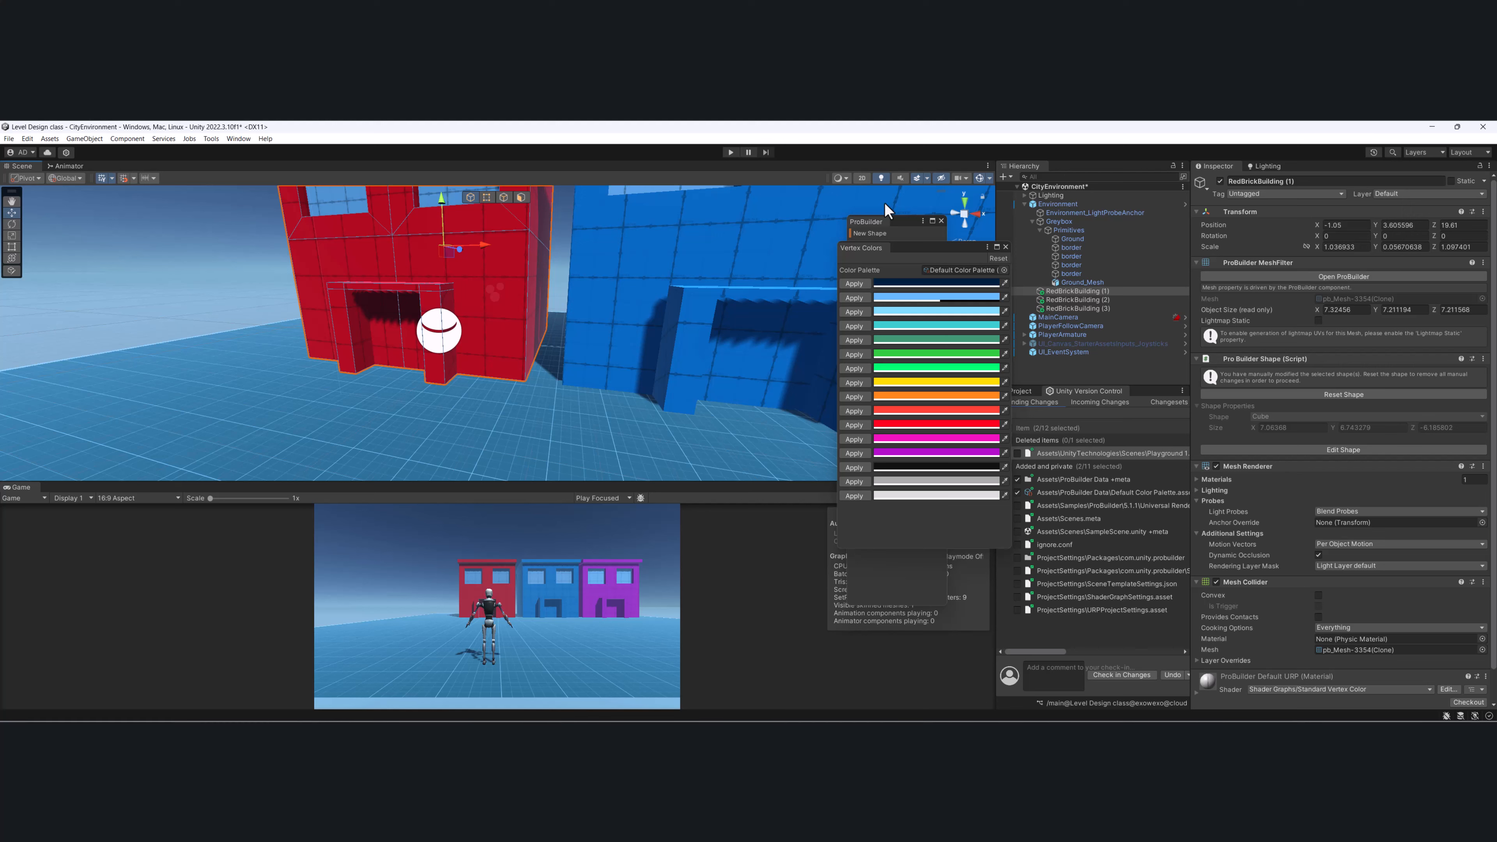
{"action": "left_click", "coordinate": [1005, 247]}
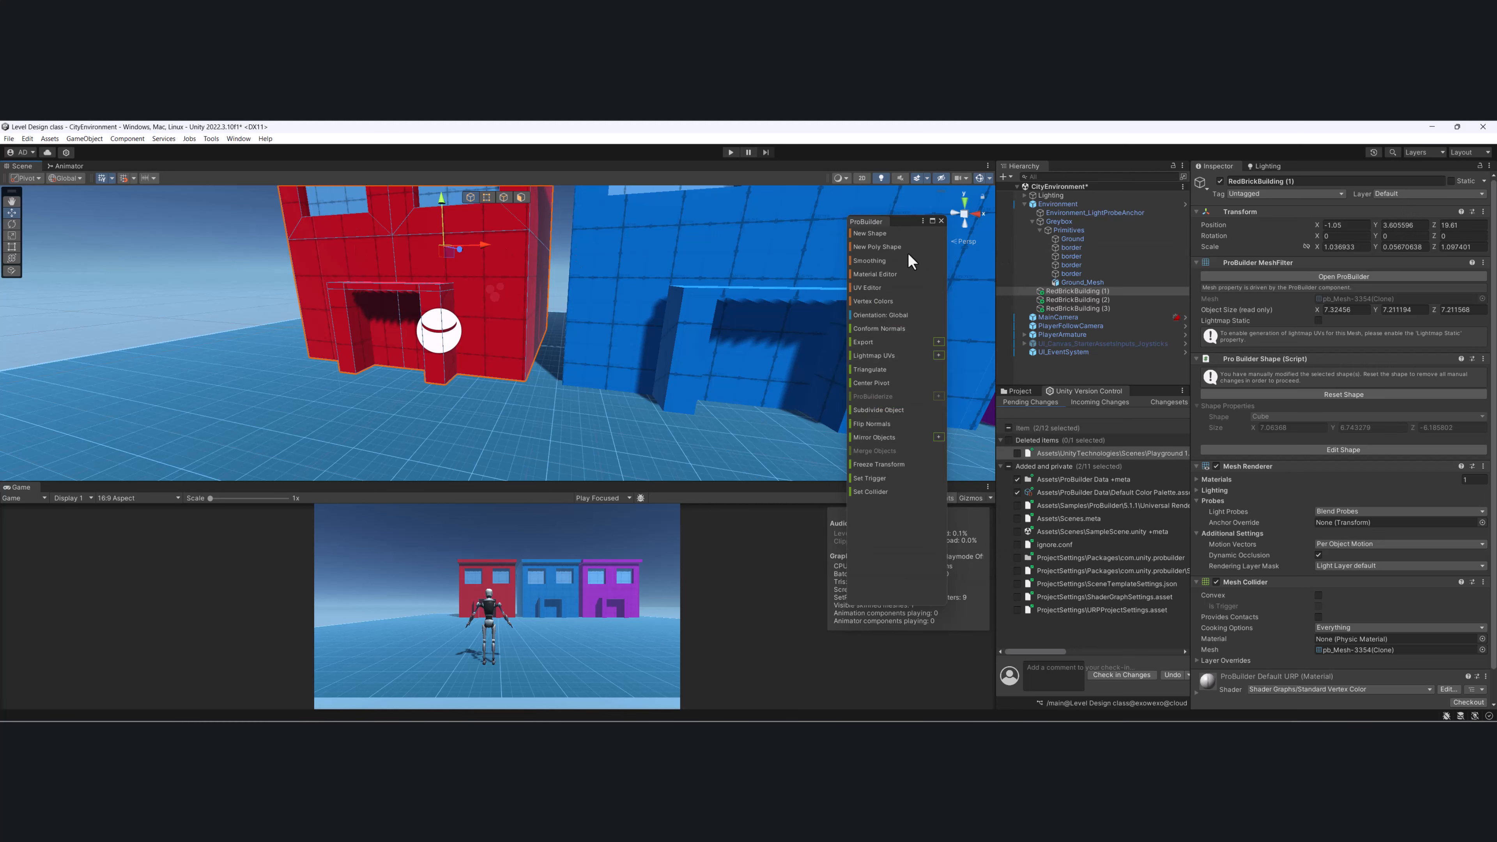
{"action": "left_click", "coordinate": [889, 233]}
{"action": "scroll", "coordinate": [364, 380], "scroll_direction": "up", "scroll_amount": 3}
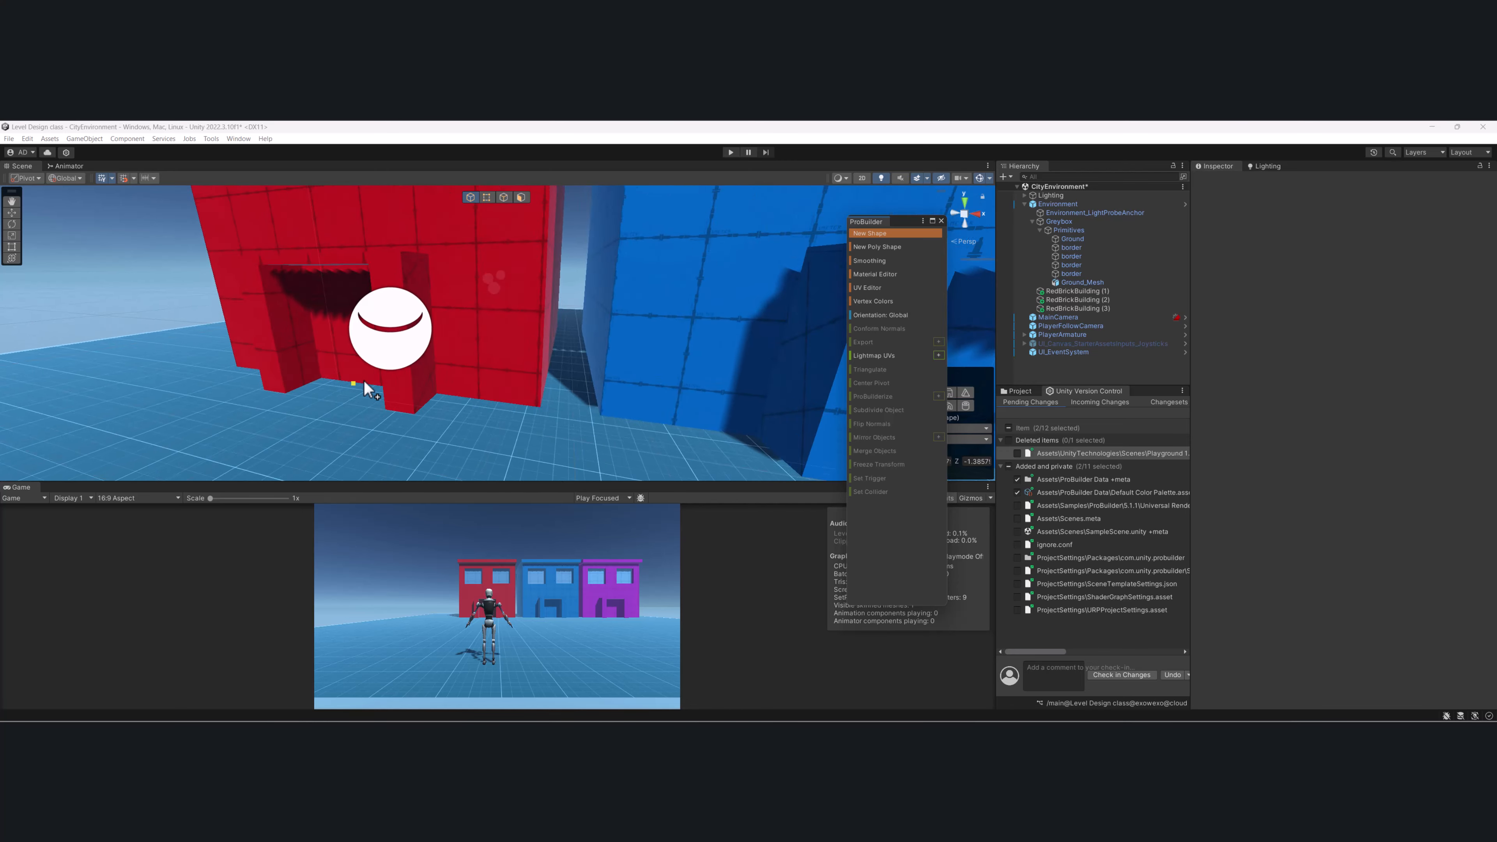
{"action": "middle_click_drag", "start_coordinate": [364, 380], "coordinate": [487, 384]}
{"action": "scroll", "coordinate": [506, 316], "scroll_direction": "up", "scroll_amount": 3}
{"action": "left_click_drag", "start_coordinate": [487, 385], "coordinate": [580, 415], "text": "alt"}
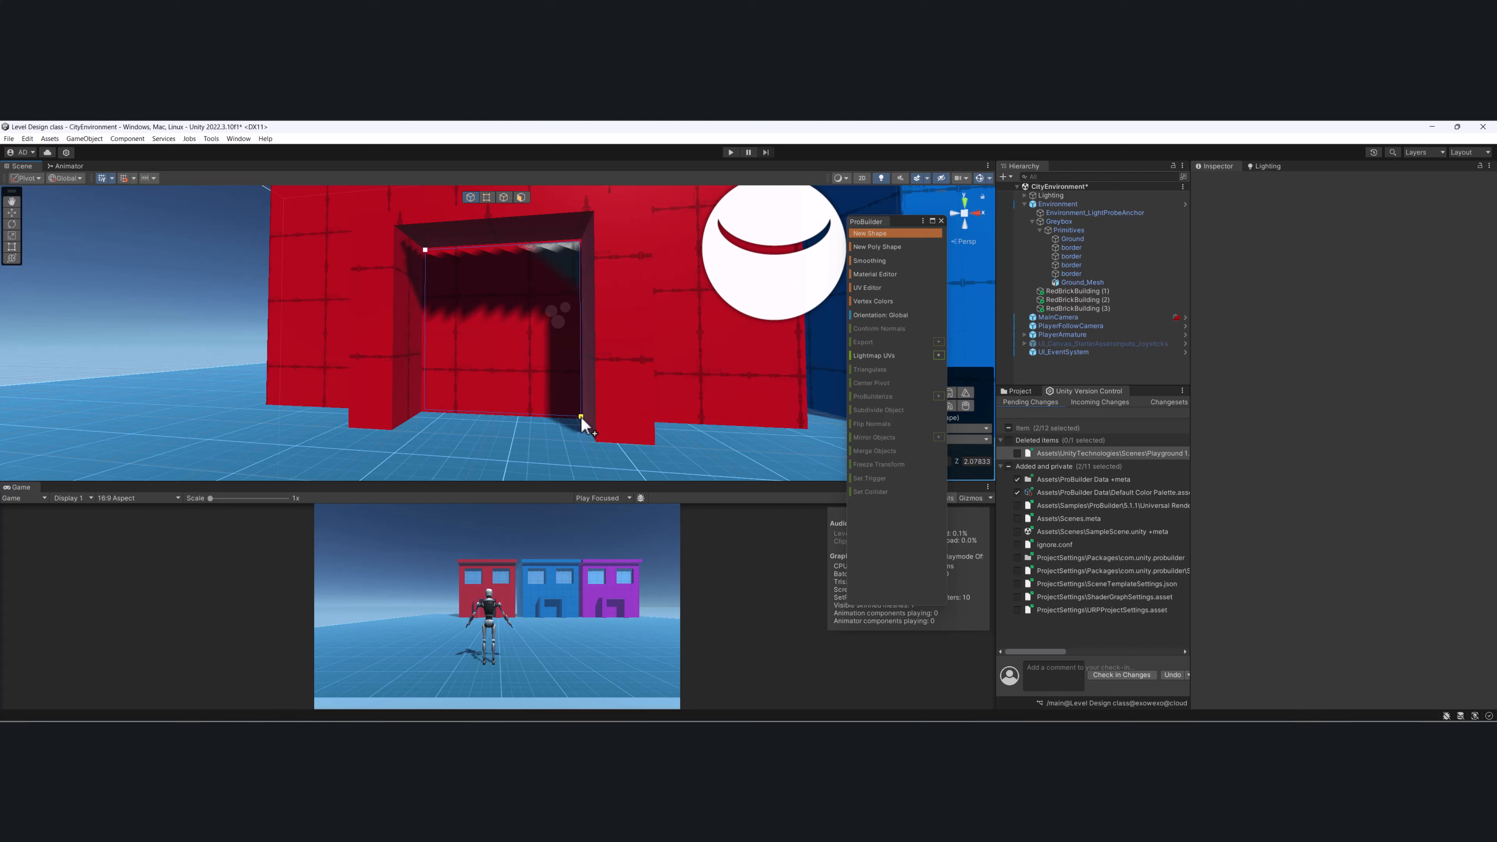
{"action": "left_click", "coordinate": [539, 421]}
{"action": "left_click_drag", "start_coordinate": [394, 369], "coordinate": [505, 288], "text": "alt"}
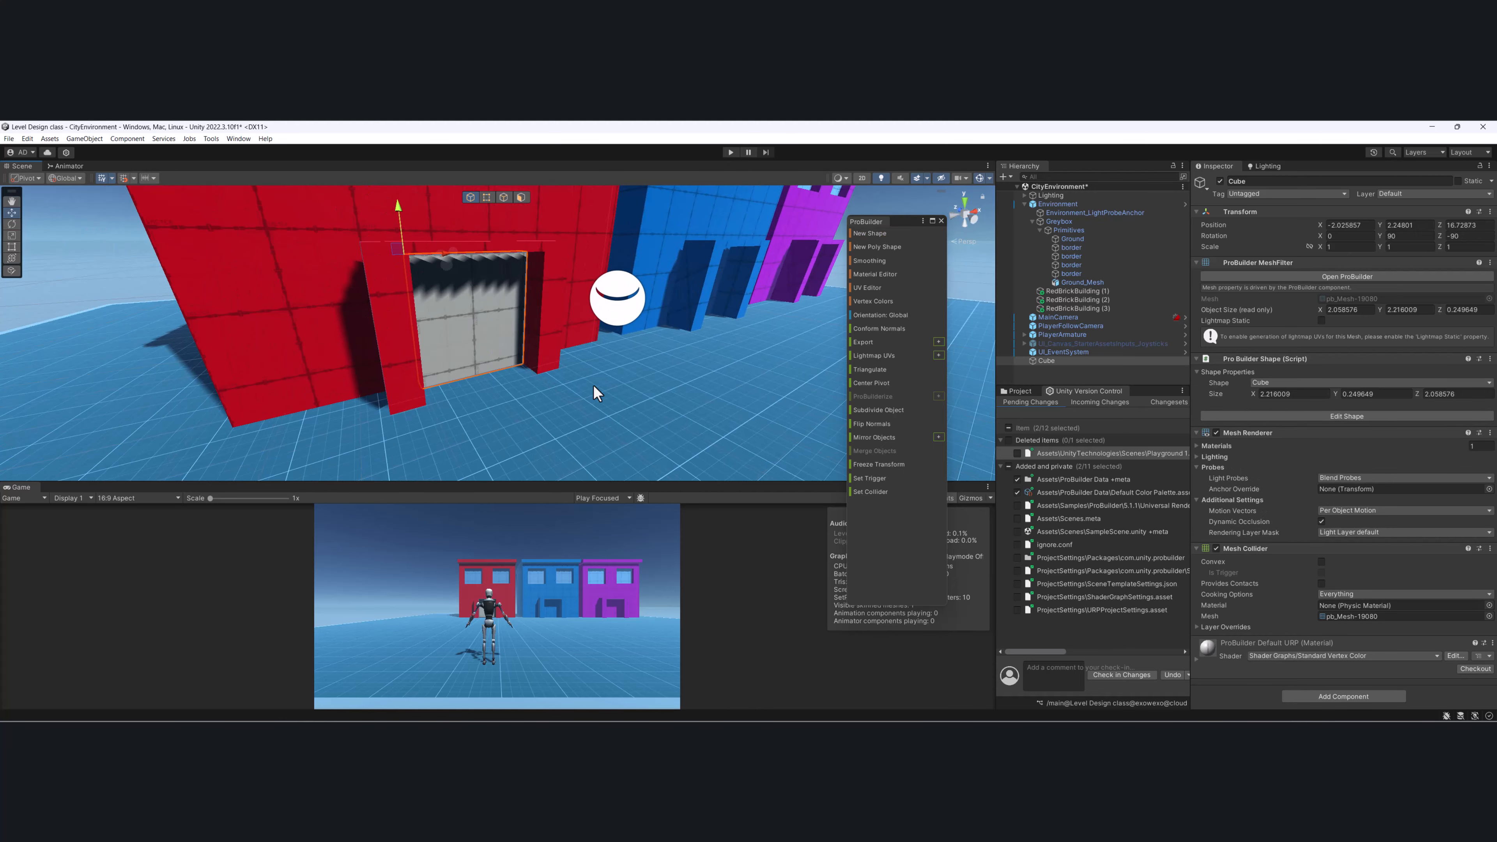
Center the door cube's pivot and move the door out in front of the red building, to about Z 14.44.
{"action": "left_click", "coordinate": [886, 385]}
{"action": "left_click_drag", "start_coordinate": [445, 341], "coordinate": [414, 307], "text": "alt"}
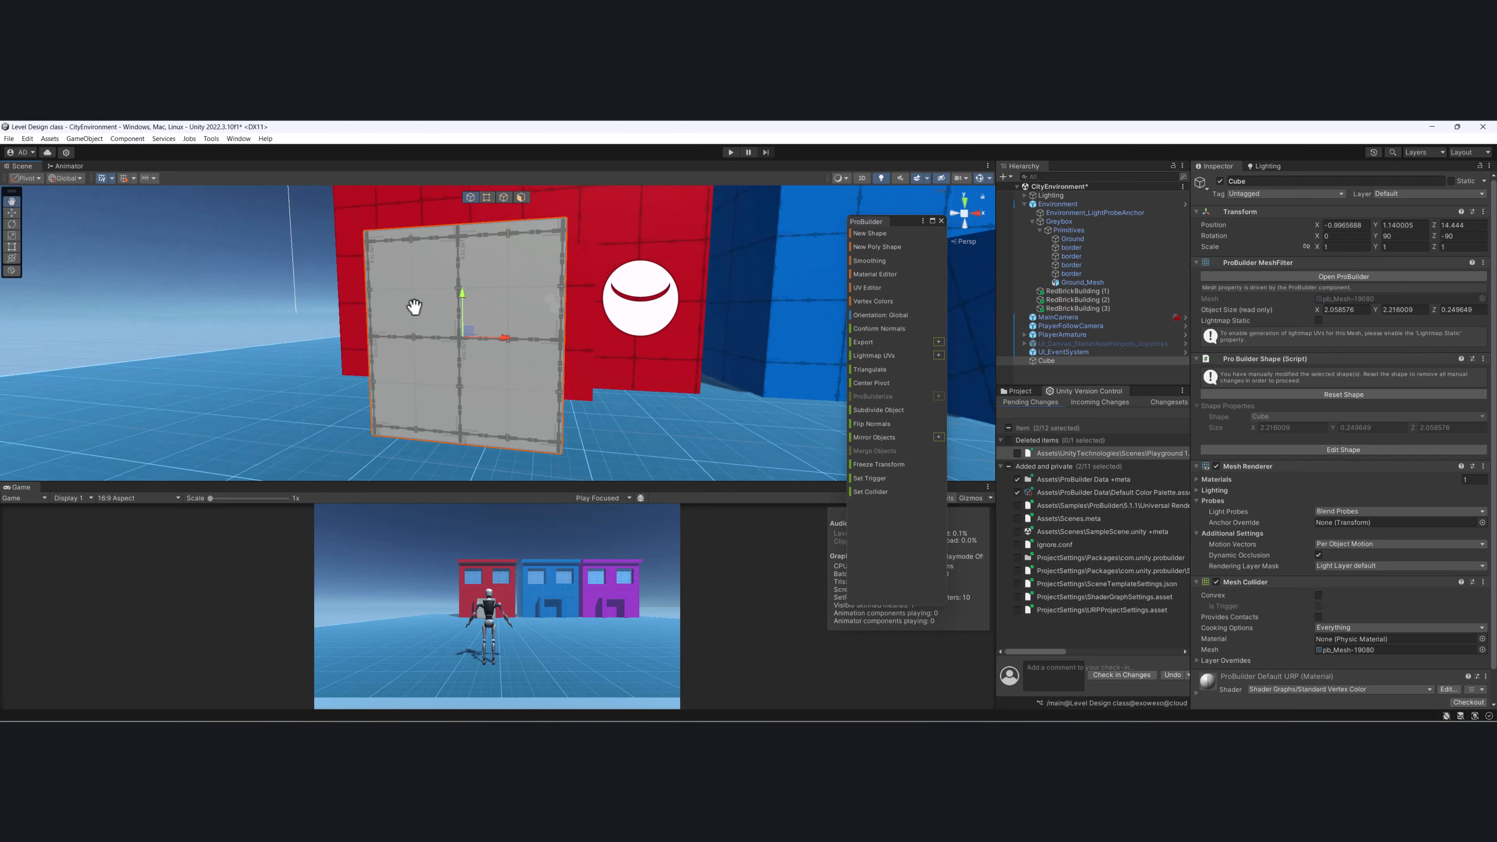
{"action": "middle_click_drag", "start_coordinate": [414, 308], "coordinate": [502, 260]}
{"action": "scroll", "coordinate": [501, 260], "scroll_direction": "up", "scroll_amount": 2}
{"action": "left_click_drag", "start_coordinate": [502, 260], "coordinate": [612, 287], "text": "alt"}
{"action": "scroll", "coordinate": [706, 285], "scroll_direction": "down", "scroll_amount": 2}
{"action": "middle_click_drag", "start_coordinate": [705, 285], "coordinate": [401, 377]}
{"action": "left_click_drag", "start_coordinate": [400, 377], "coordinate": [411, 318], "text": "alt"}
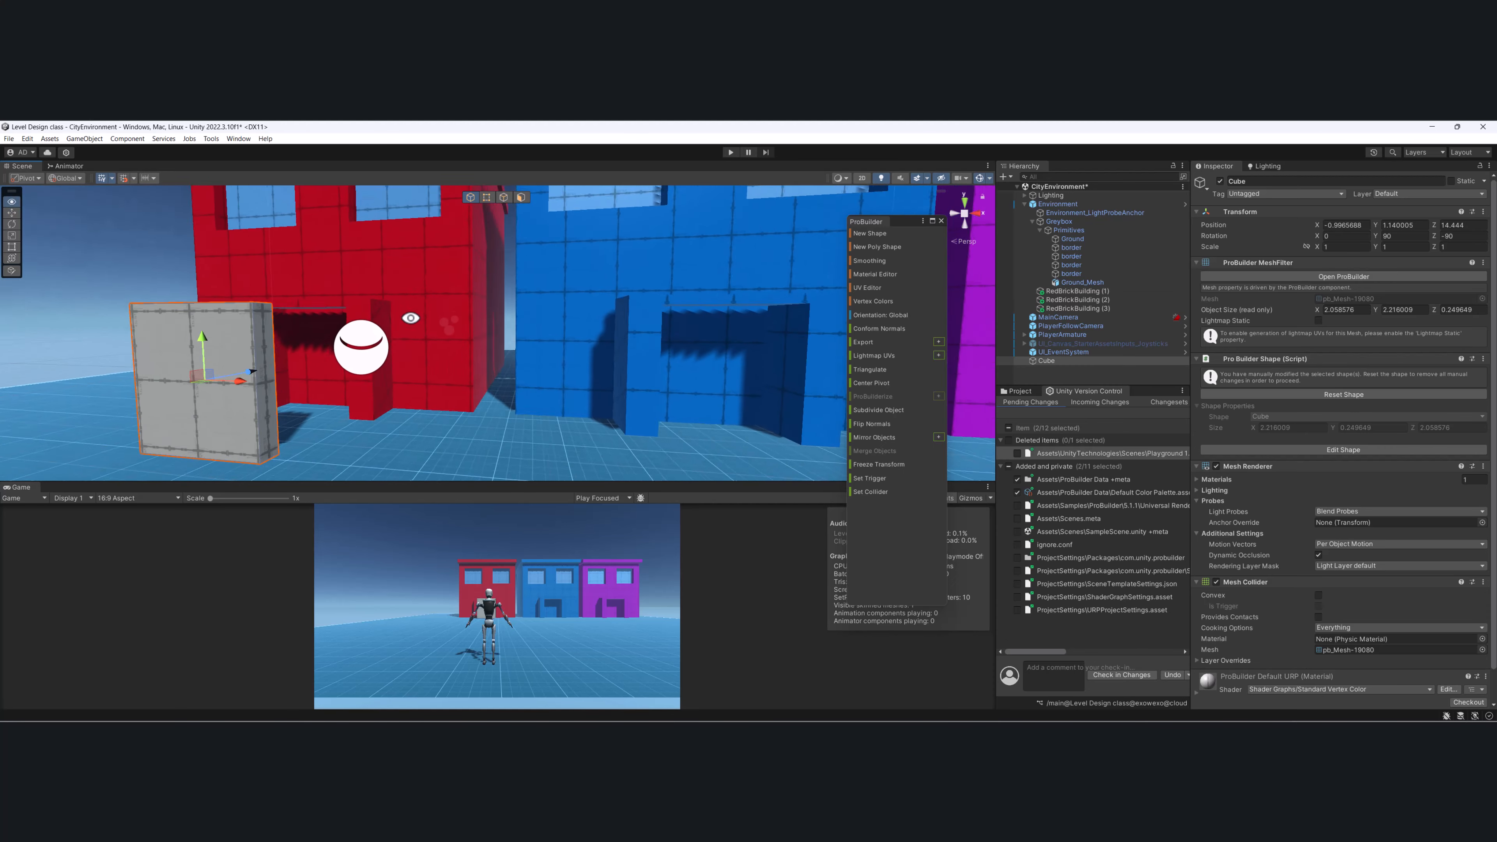
{"action": "scroll", "coordinate": [436, 323], "scroll_direction": "down", "scroll_amount": 2}
Change the red vertex colour swatch to a dark brown and apply it to the door cube.
{"action": "left_click", "coordinate": [882, 298]}
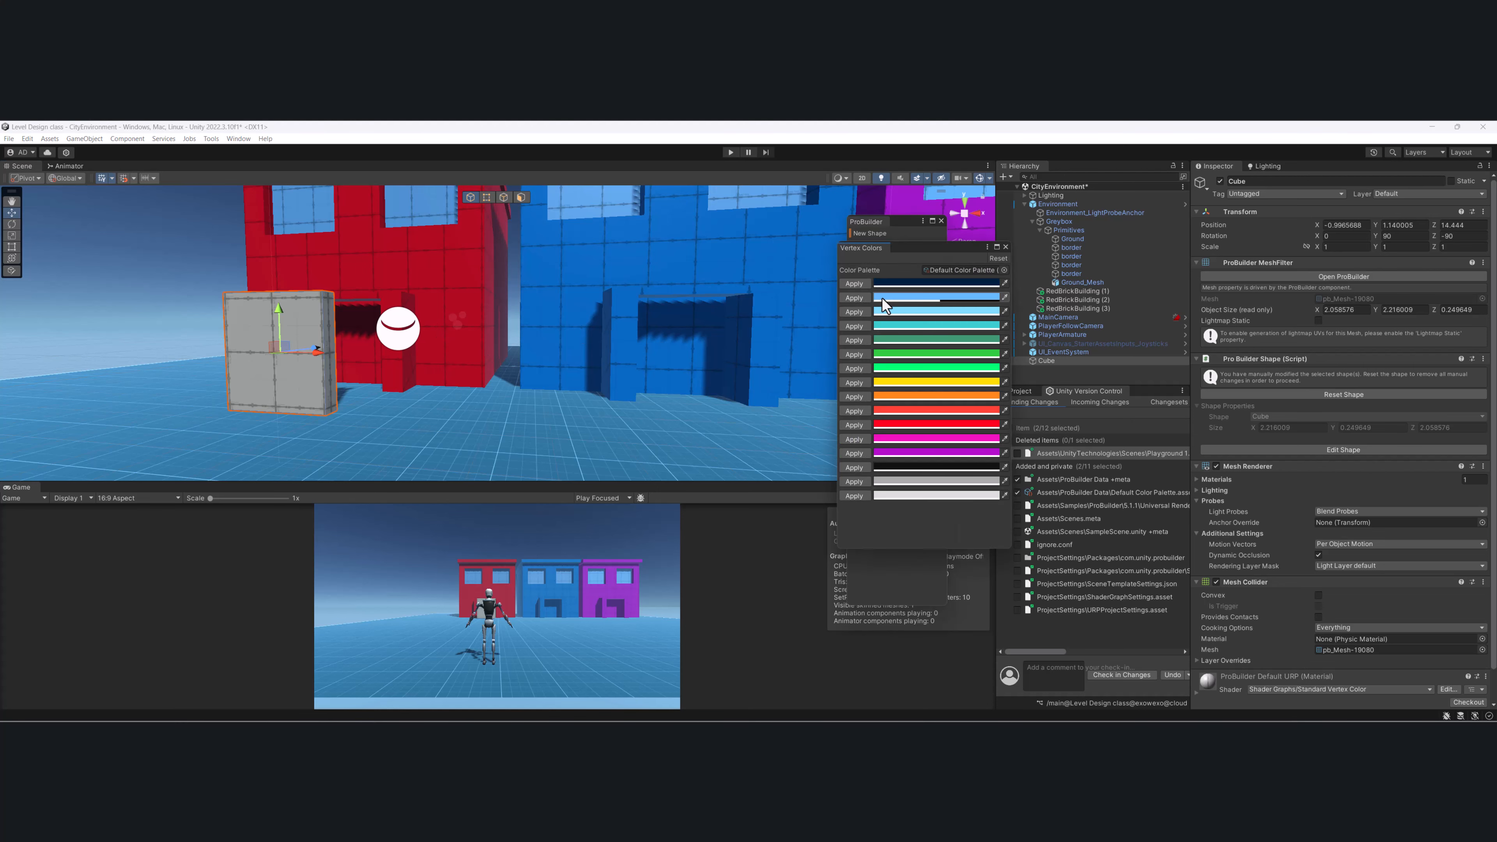
{"action": "left_click", "coordinate": [943, 425]}
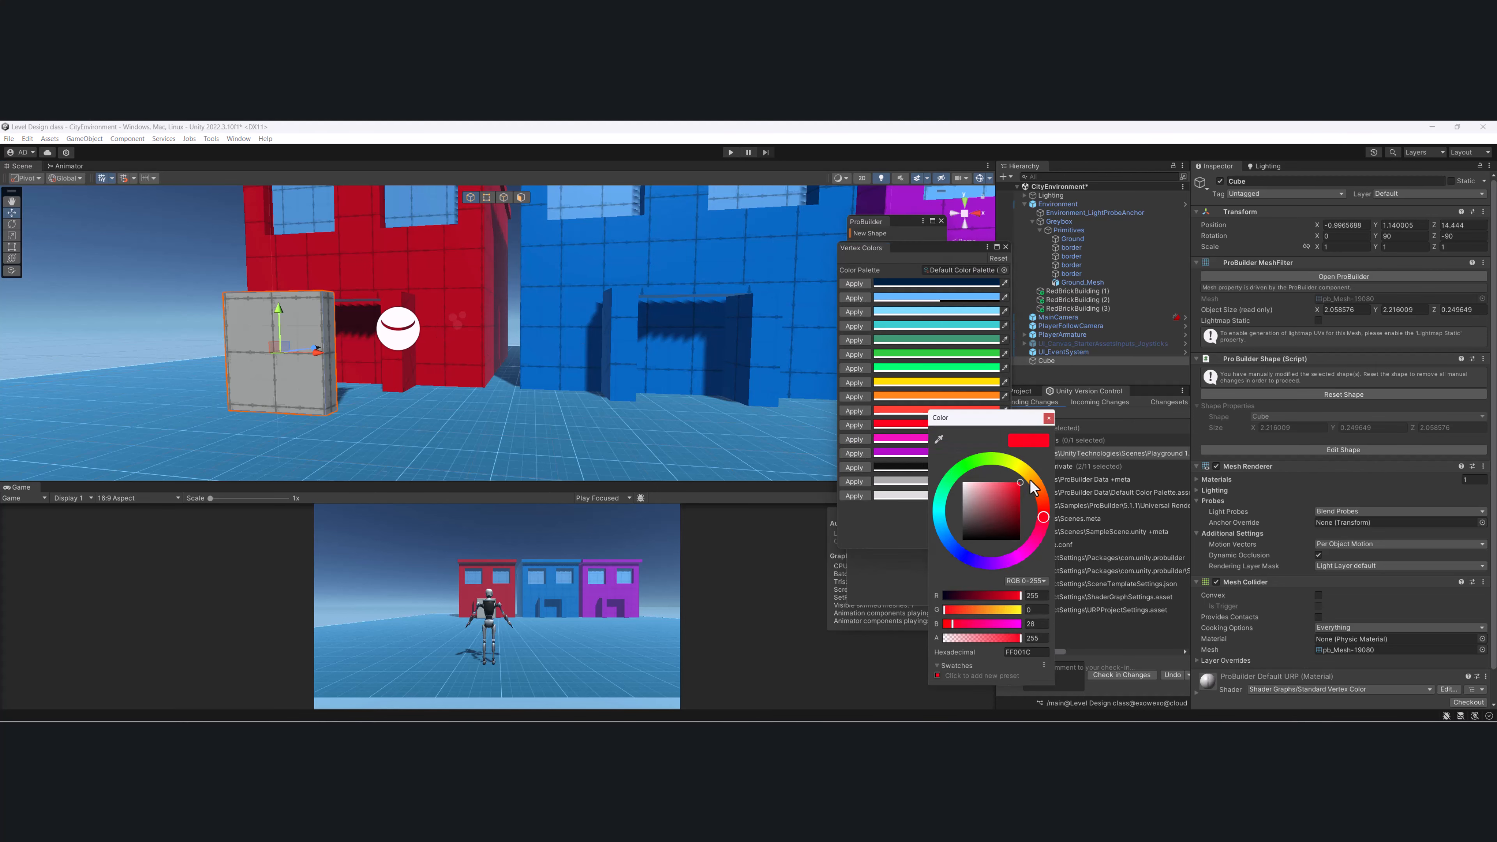
{"action": "left_click_drag", "start_coordinate": [1048, 525], "coordinate": [1011, 568]}
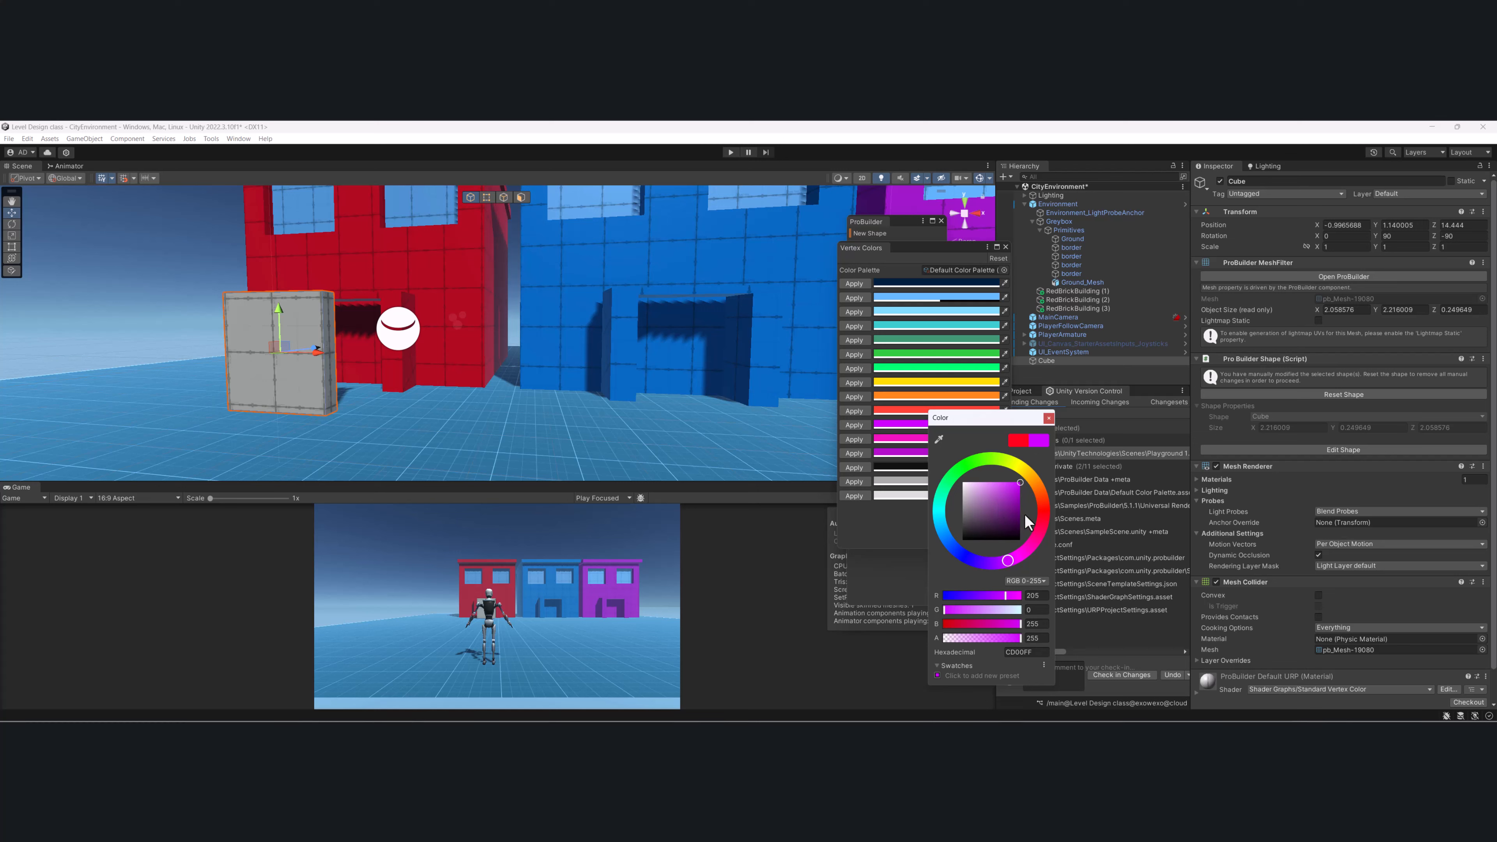
{"action": "left_click", "coordinate": [1042, 507]}
{"action": "left_click_drag", "start_coordinate": [988, 511], "coordinate": [1046, 500]}
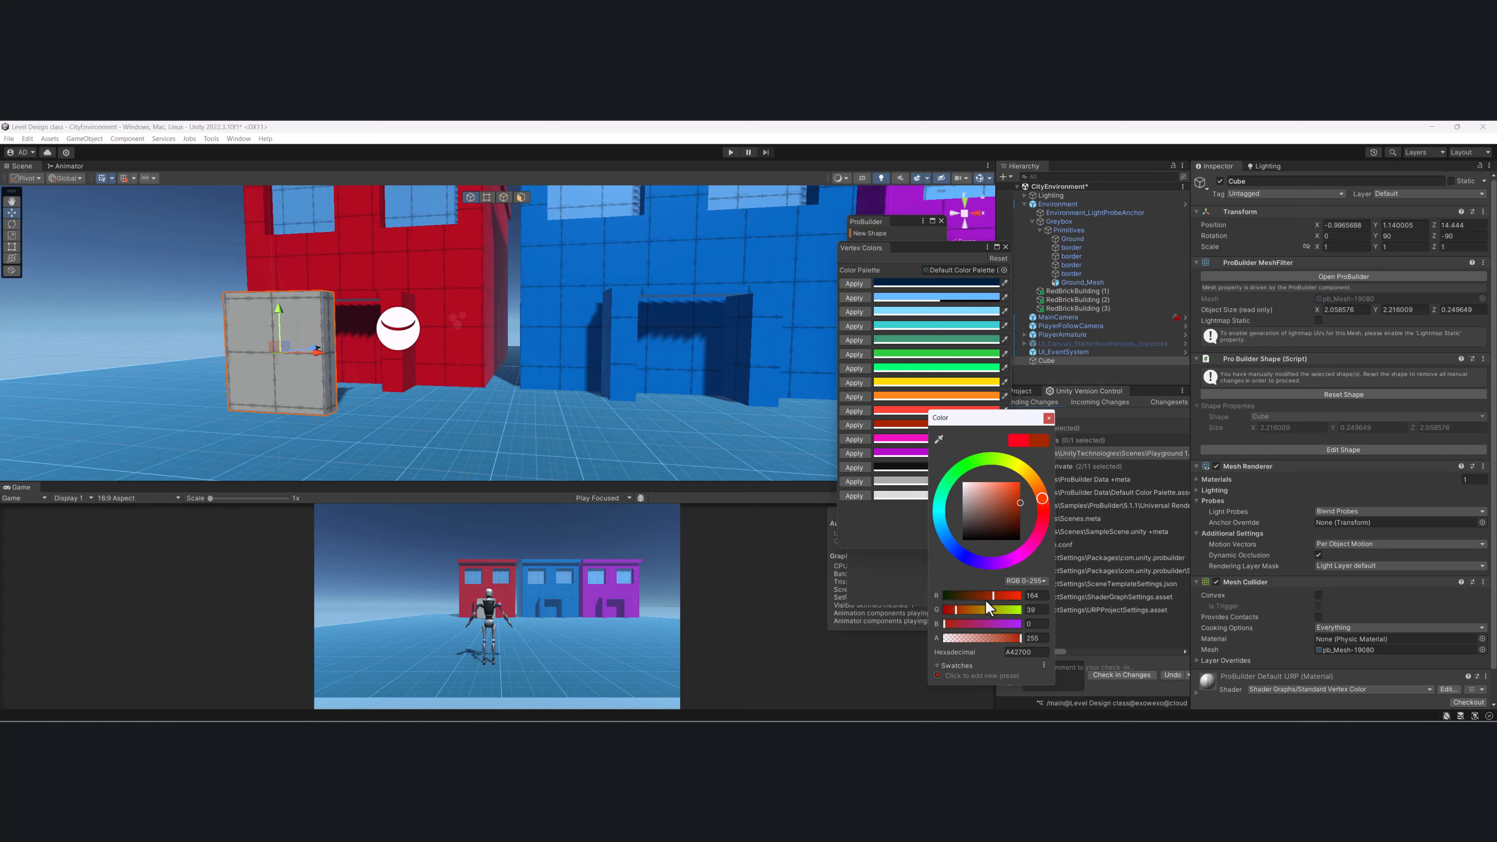
{"action": "left_click_drag", "start_coordinate": [995, 597], "coordinate": [984, 597]}
{"action": "left_click", "coordinate": [895, 527]}
{"action": "left_click", "coordinate": [854, 424]}
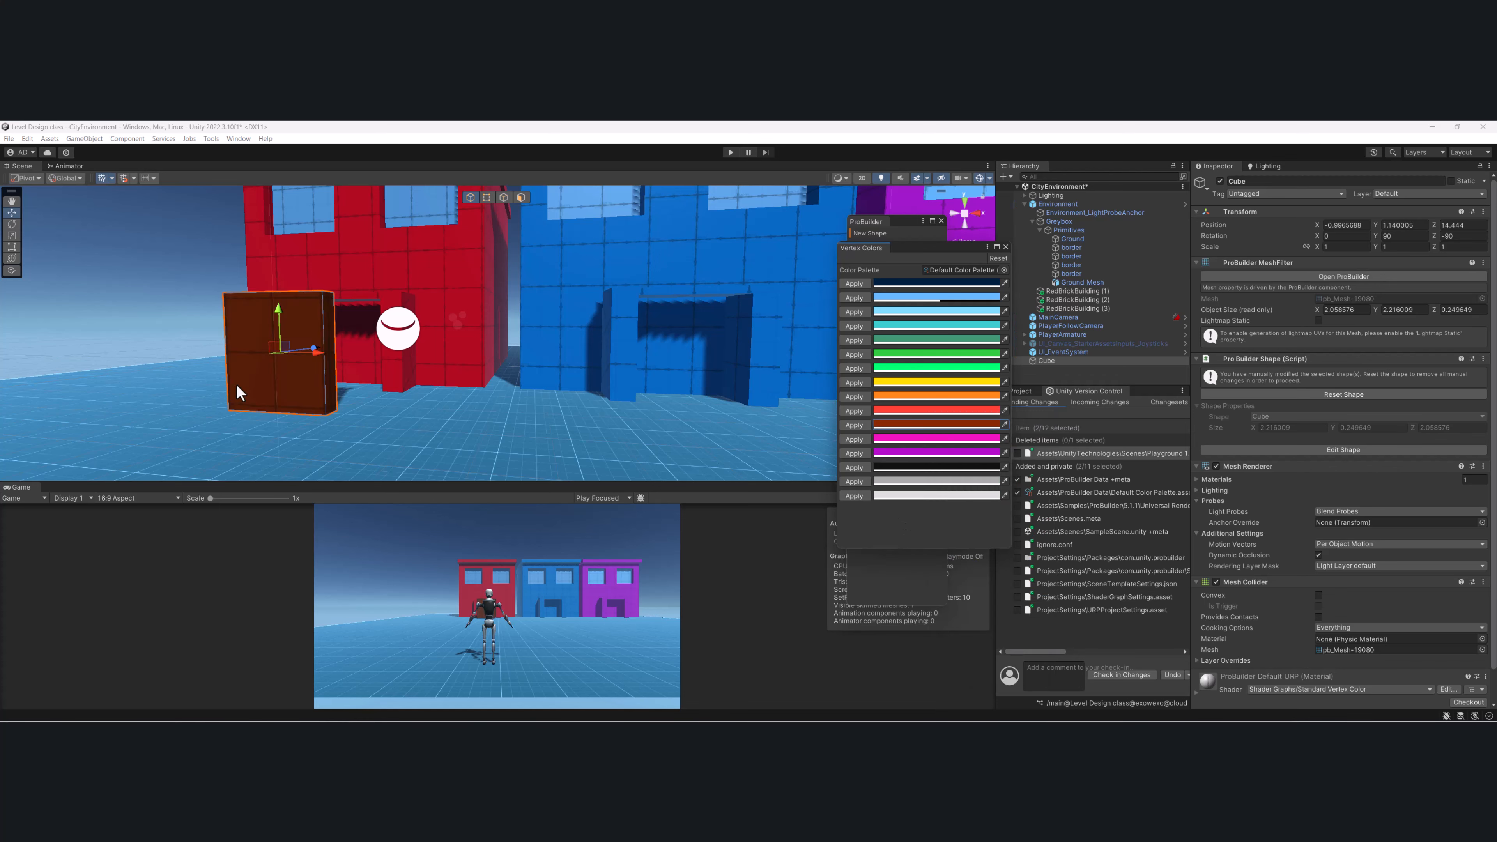
Move the ProBuilder window aside and draw a small sphere on the door's front near its left edge, about 0.29 by 0.25 by 0.23.
{"action": "key", "text": "f"}
{"action": "scroll", "coordinate": [390, 365], "scroll_direction": "up", "scroll_amount": 3}
{"action": "left_click_drag", "start_coordinate": [378, 361], "coordinate": [334, 384], "text": "alt"}
{"action": "middle_click_drag", "start_coordinate": [334, 385], "coordinate": [397, 398]}
{"action": "left_click", "coordinate": [1004, 247]}
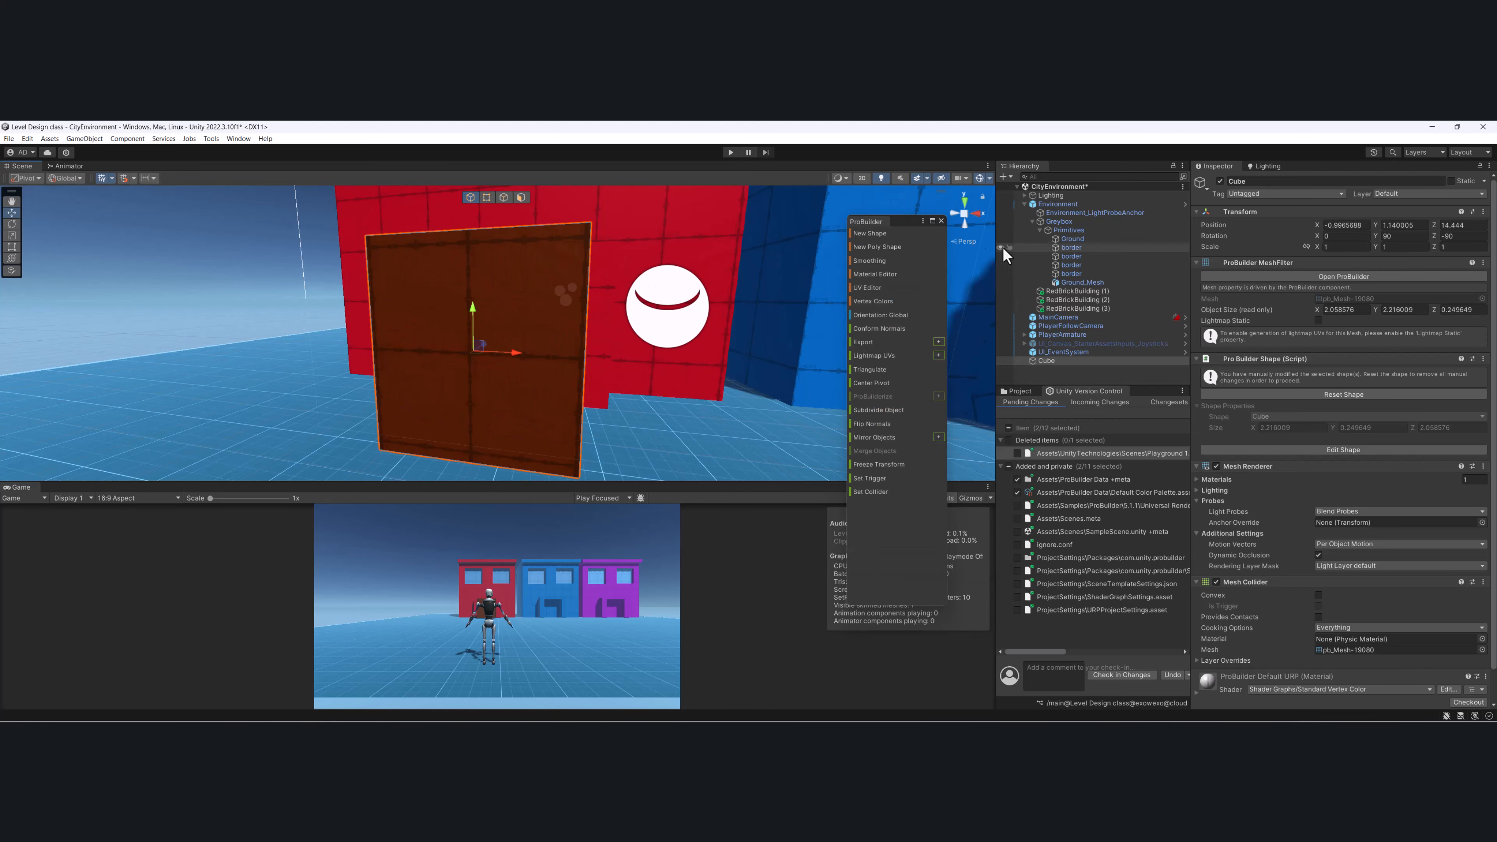
{"action": "left_click", "coordinate": [875, 234]}
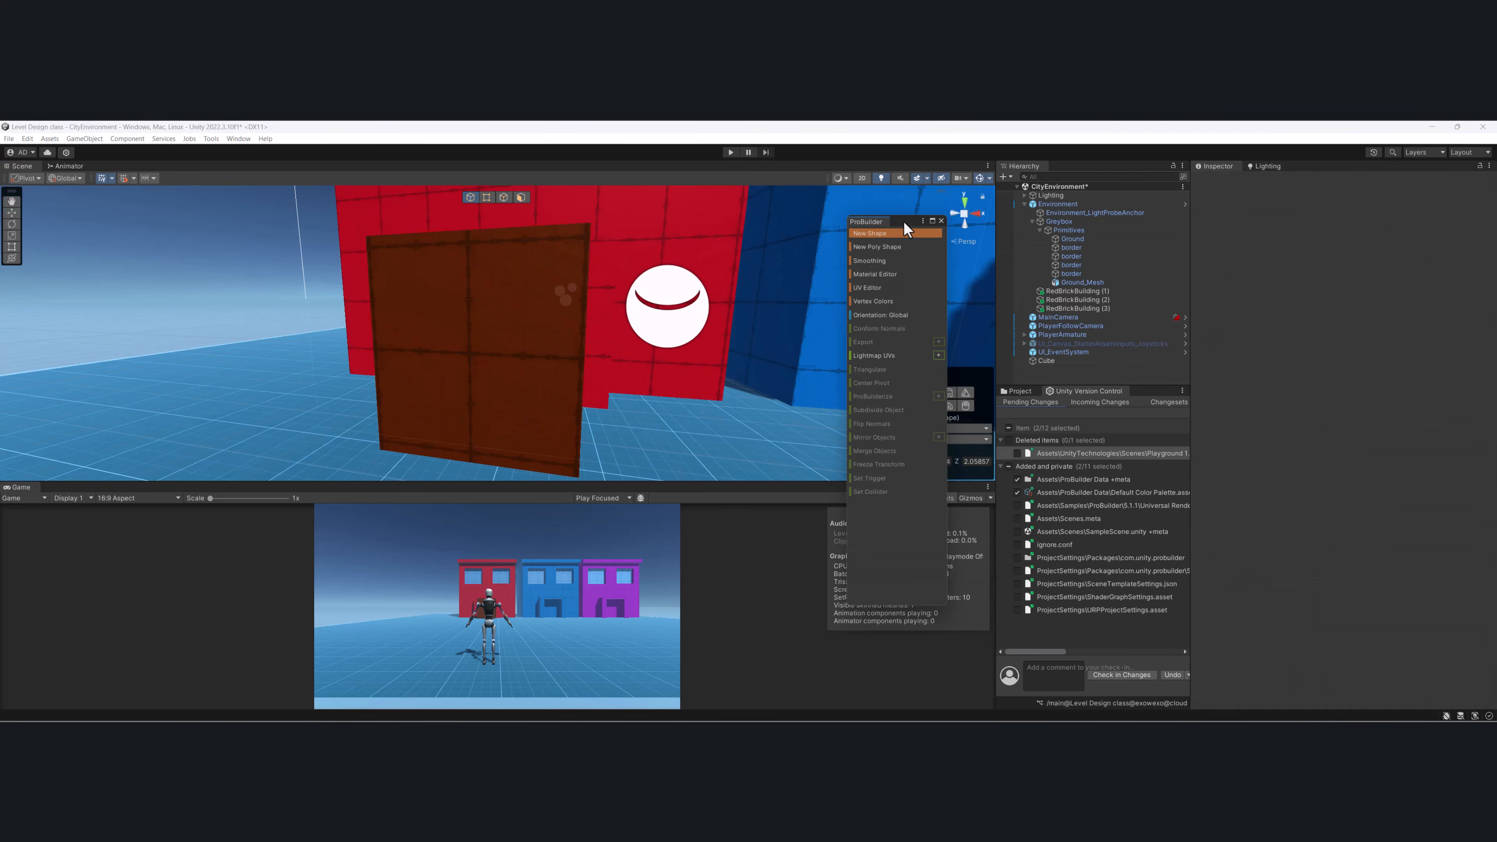
{"action": "left_click_drag", "start_coordinate": [903, 224], "coordinate": [1173, 277]}
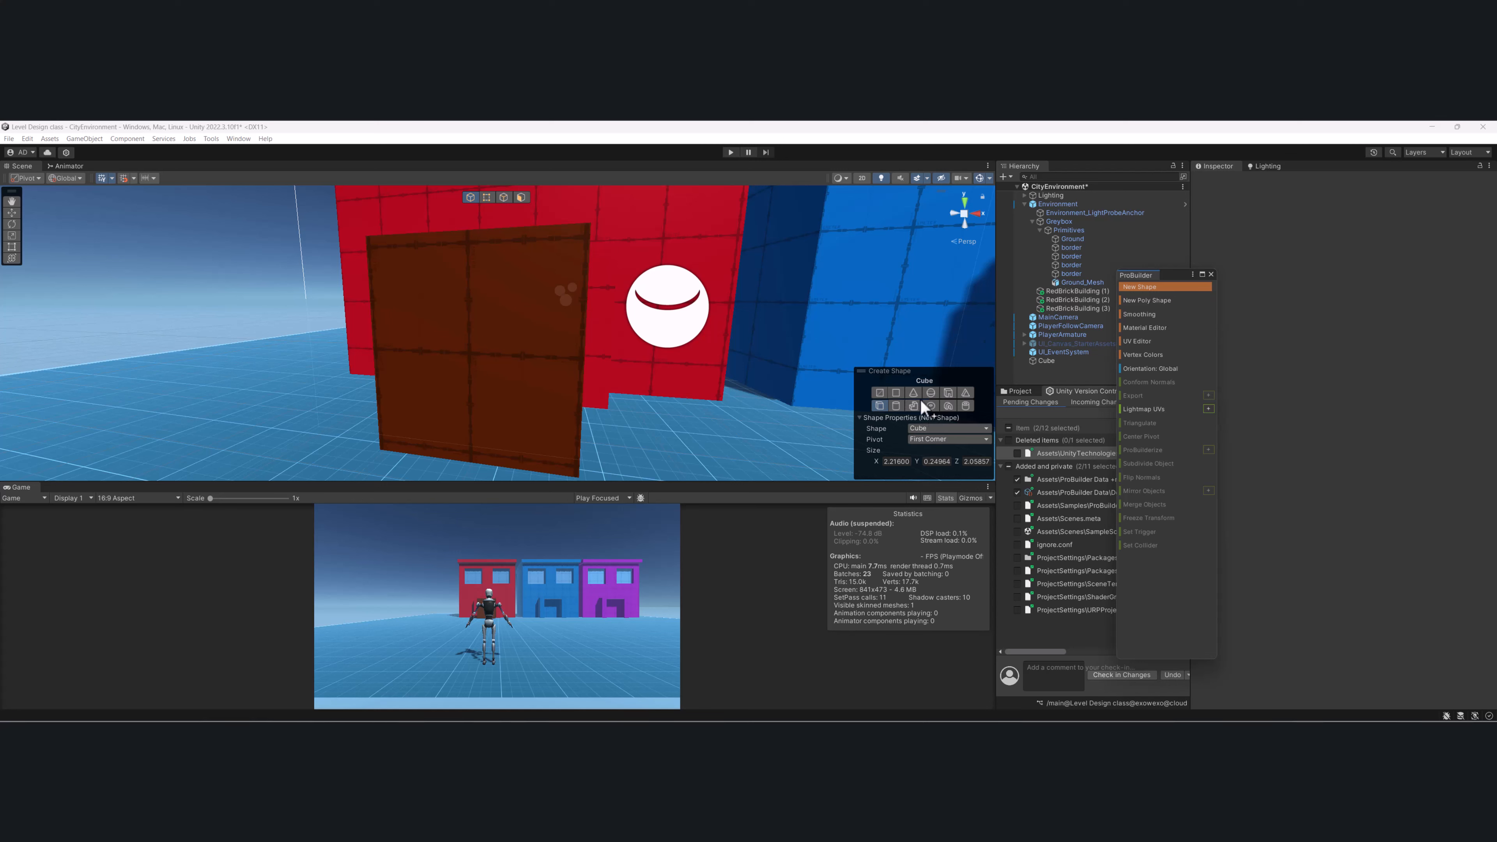
{"action": "left_click", "coordinate": [930, 393]}
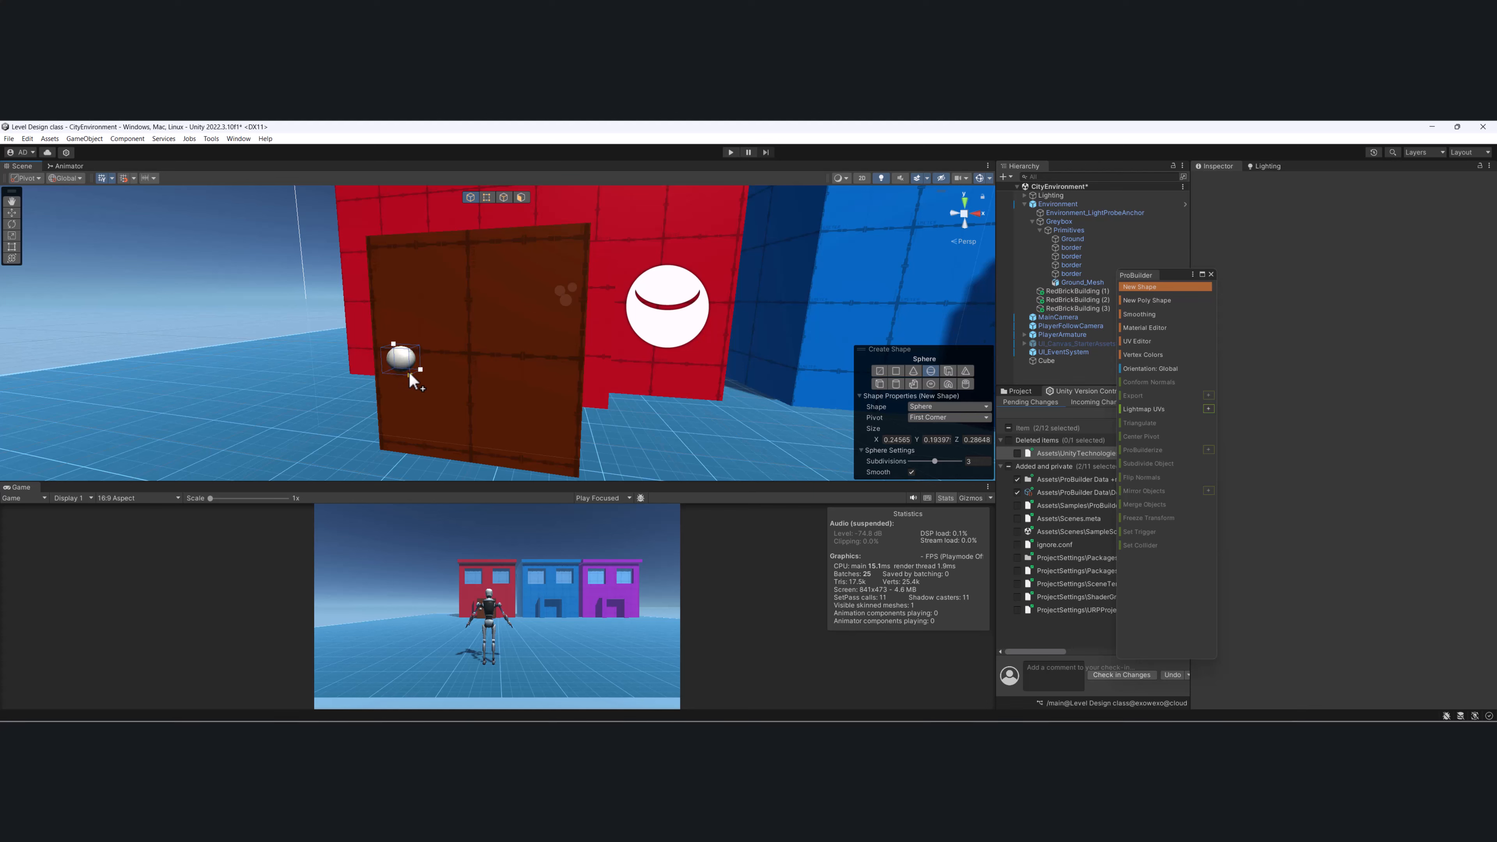
{"action": "left_click", "coordinate": [407, 371]}
{"action": "left_click_drag", "start_coordinate": [484, 385], "coordinate": [574, 329], "text": "alt"}
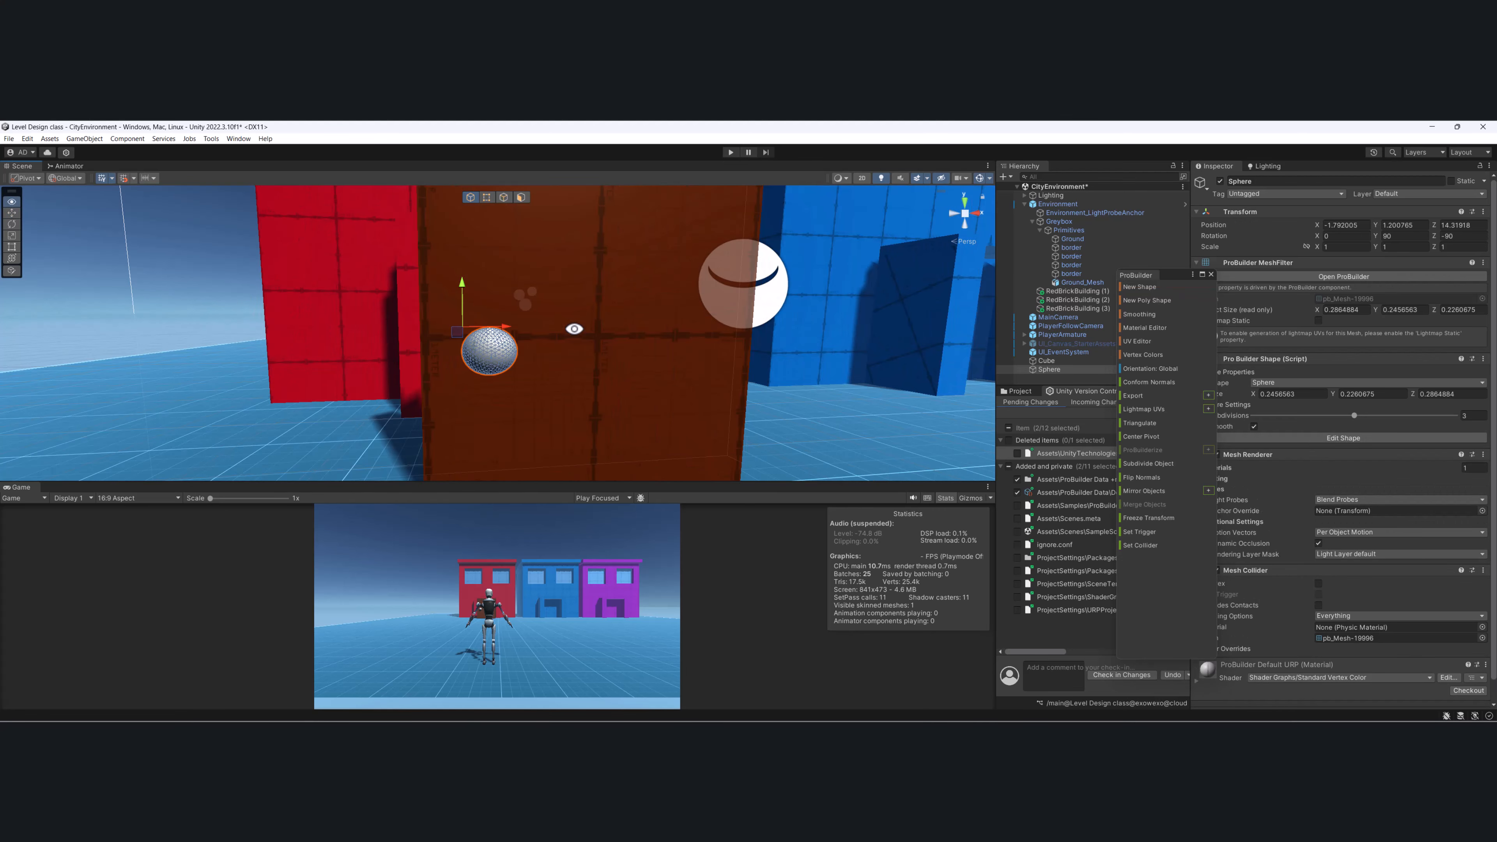
{"action": "left_click", "coordinate": [849, 428]}
{"action": "left_click_drag", "start_coordinate": [769, 335], "coordinate": [615, 348], "text": "alt"}
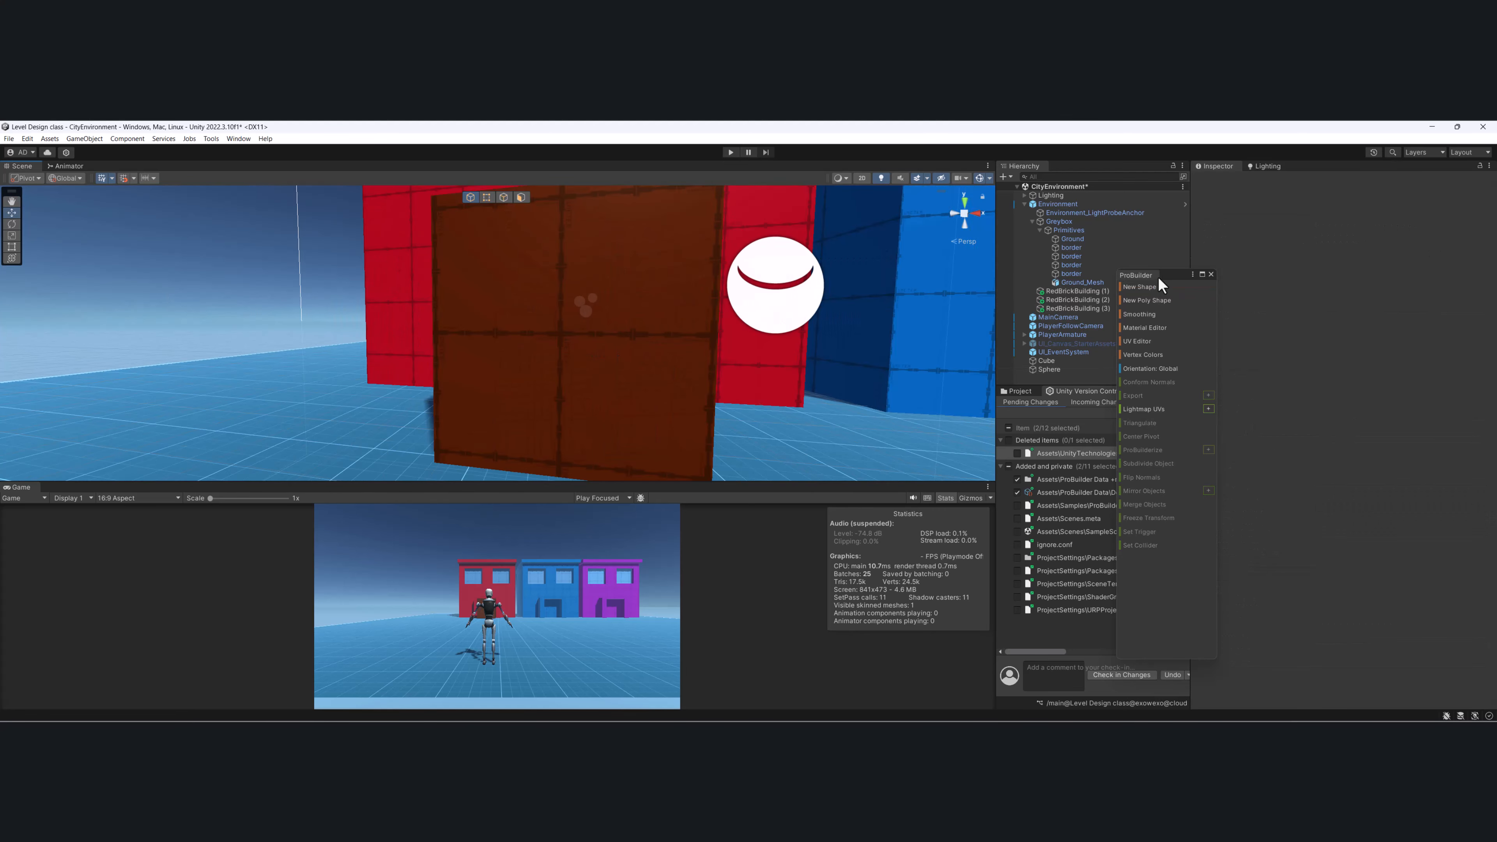
Draw a second, larger sphere near the door's left edge as a doorknob, about 0.35 by 0.36 by 0.35.
{"action": "left_click", "coordinate": [1144, 285]}
{"action": "mouse_move", "coordinate": [443, 316]}
{"action": "left_mouse_down"}
{"action": "mouse_move", "coordinate": [485, 360]}
{"action": "mouse_move", "coordinate": [366, 385]}
{"action": "mouse_move", "coordinate": [249, 362]}
{"action": "mouse_move", "coordinate": [355, 356]}
{"action": "mouse_move", "coordinate": [385, 345]}
{"action": "mouse_move", "coordinate": [383, 319]}
{"action": "mouse_move", "coordinate": [597, 401]}
{"action": "left_mouse_up"}
{"action": "left_click", "coordinate": [471, 361]}
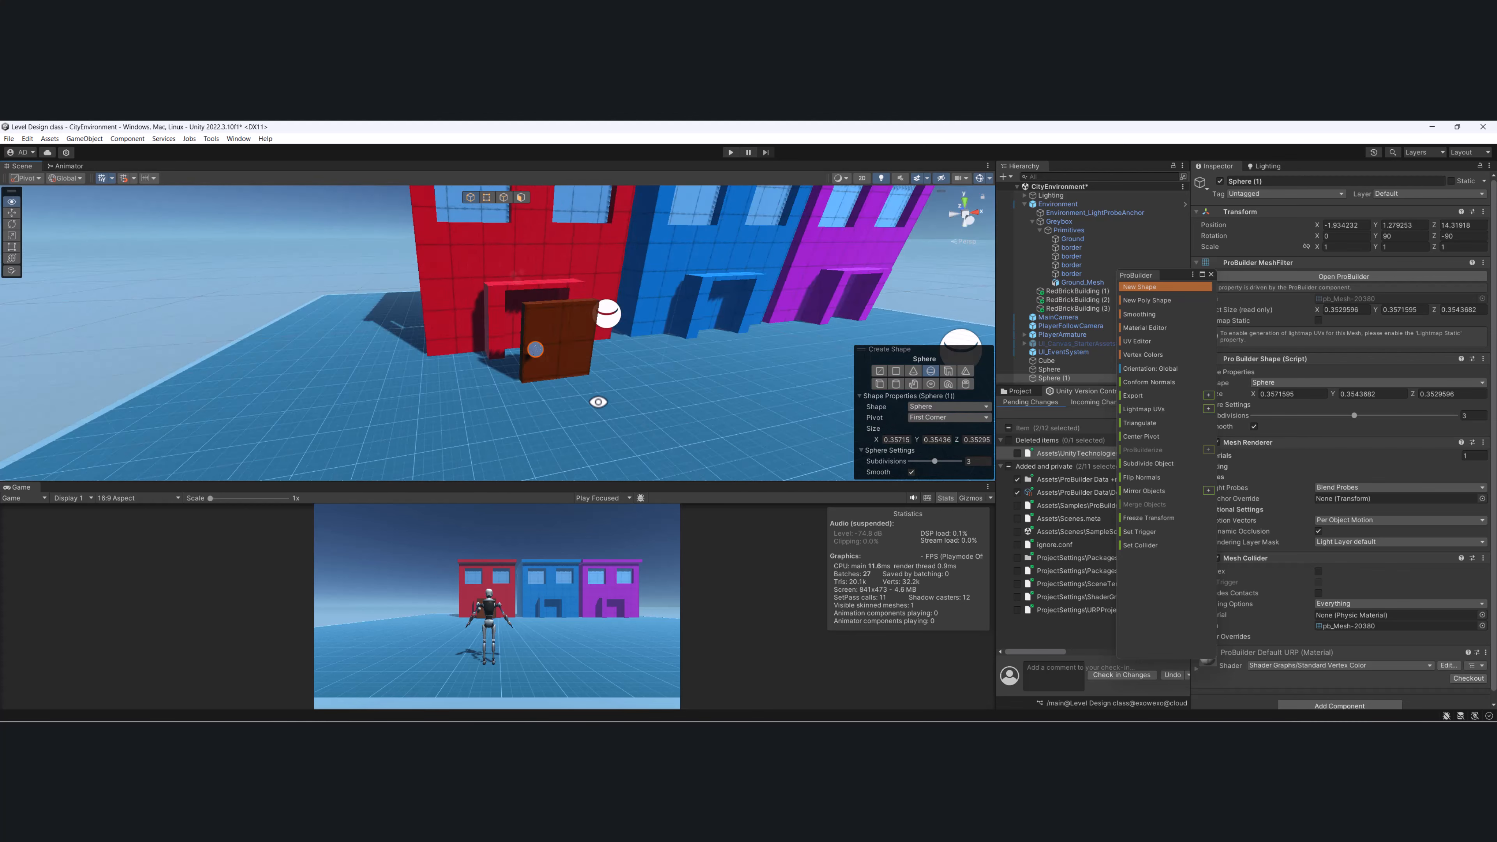
{"action": "scroll", "coordinate": [526, 347], "scroll_direction": "down", "scroll_amount": 10}
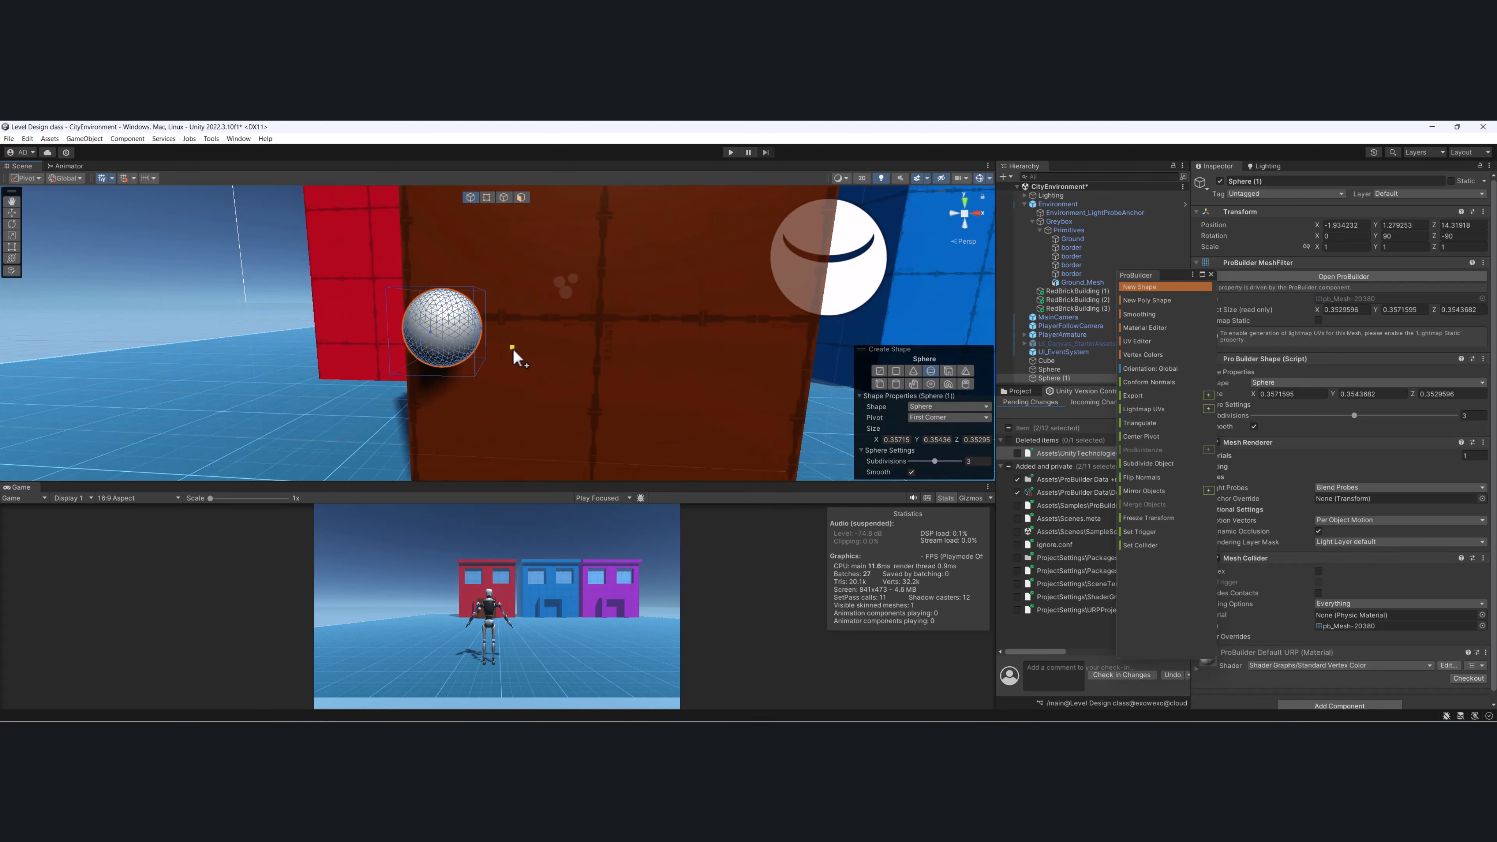
{"action": "left_click_drag", "start_coordinate": [514, 350], "coordinate": [536, 338], "text": "alt"}
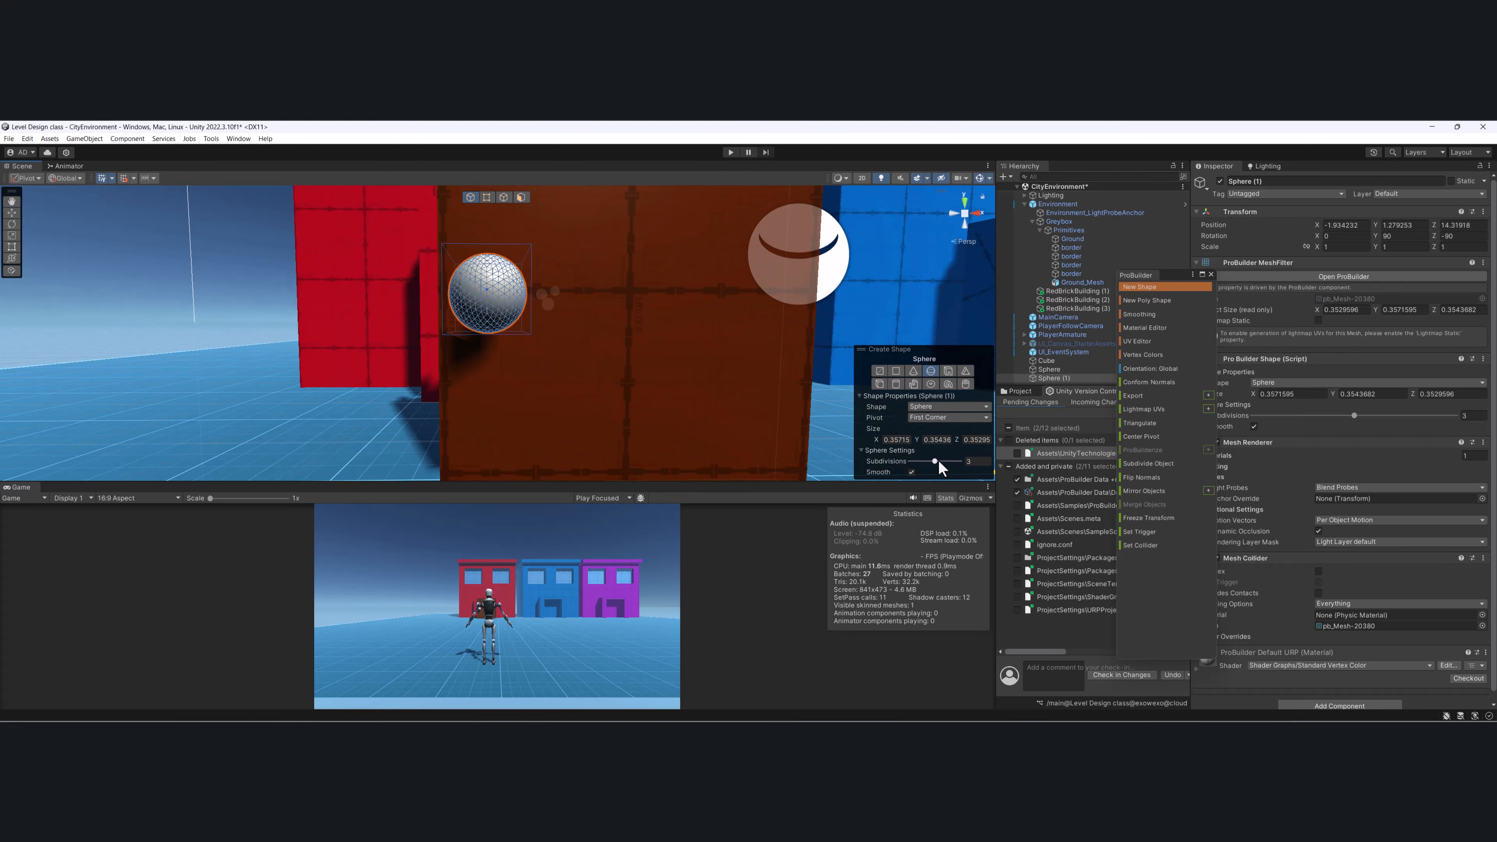
Reduce the doorknob sphere's subdivisions to 1 and leave shape creation.
{"action": "left_click_drag", "start_coordinate": [936, 460], "coordinate": [906, 457]}
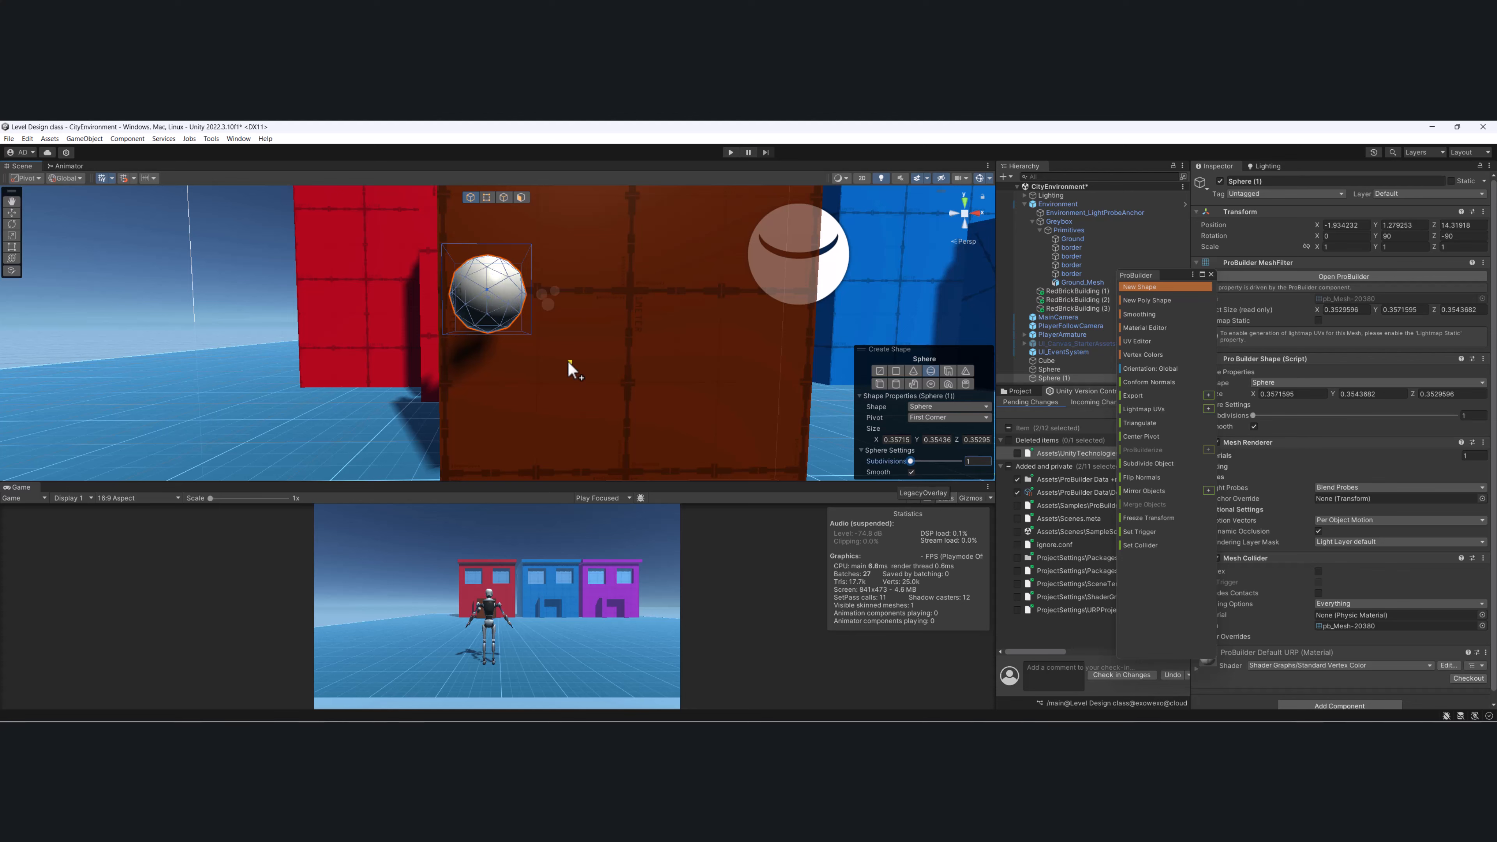
{"action": "scroll", "coordinate": [567, 360], "scroll_direction": "down", "scroll_amount": 3}
{"action": "left_click_drag", "start_coordinate": [384, 317], "coordinate": [542, 336], "text": "alt"}
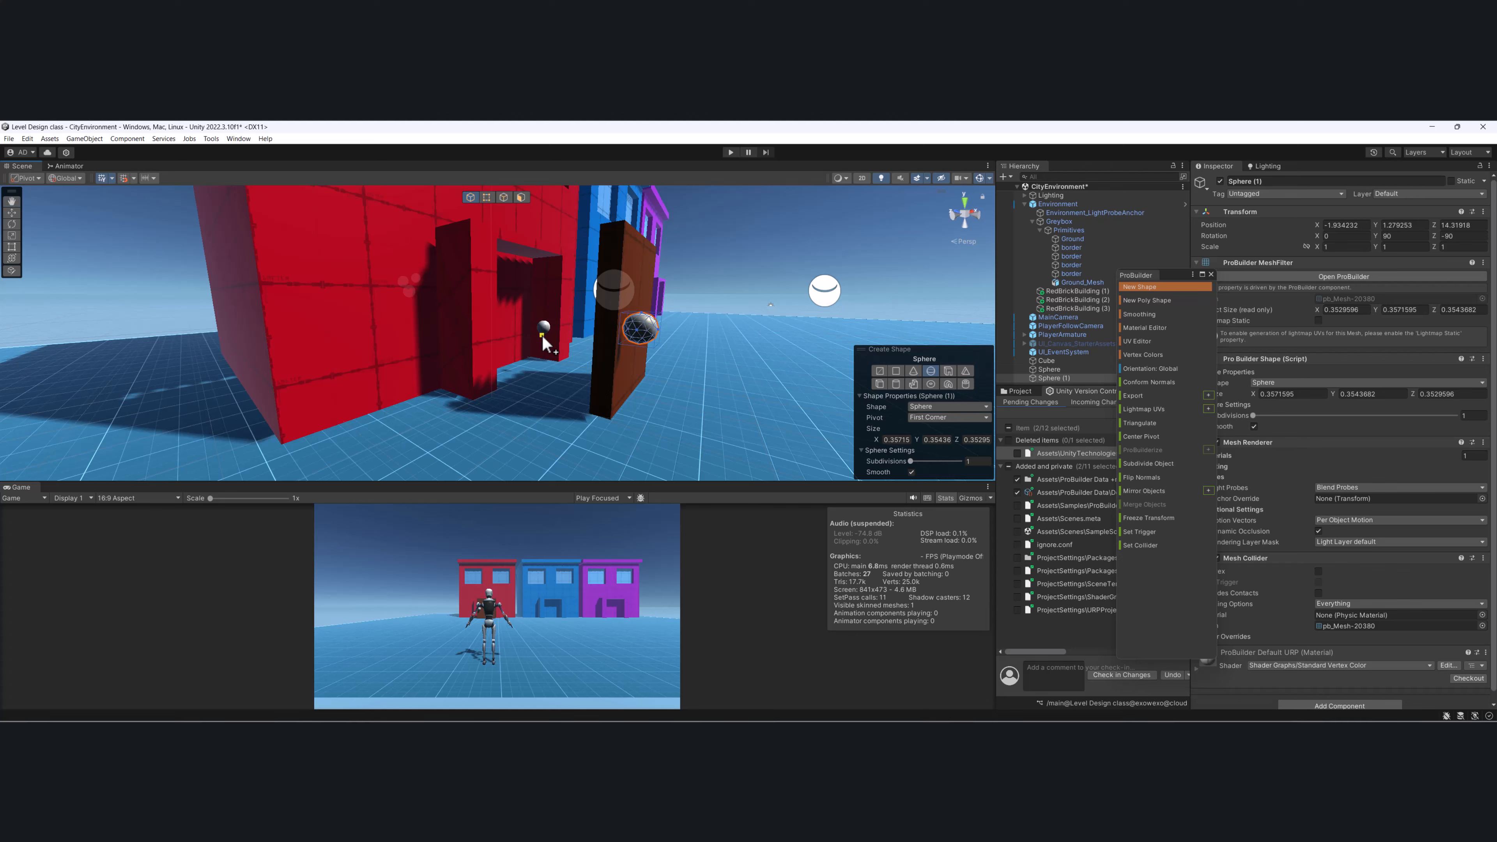
{"action": "key", "text": "Escape"}
{"action": "left_click", "coordinate": [757, 261]}
Apply the bright green vertex colour to the doorknob sphere and add the brown door to the selection.
{"action": "left_click_drag", "start_coordinate": [685, 345], "coordinate": [443, 329], "text": "alt"}
{"action": "left_click", "coordinate": [439, 324]}
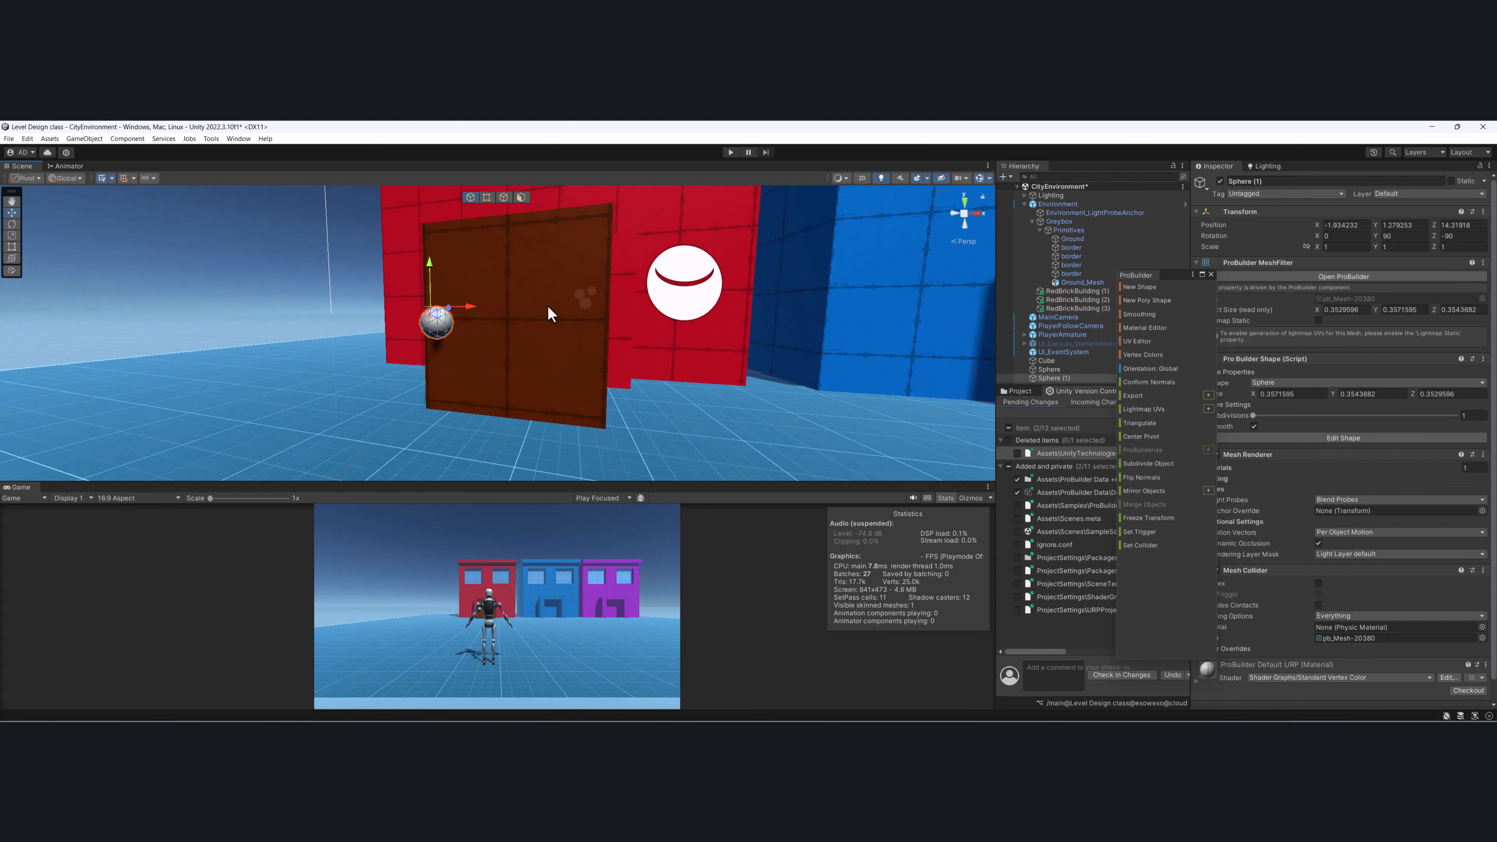
{"action": "left_click", "coordinate": [1155, 356]}
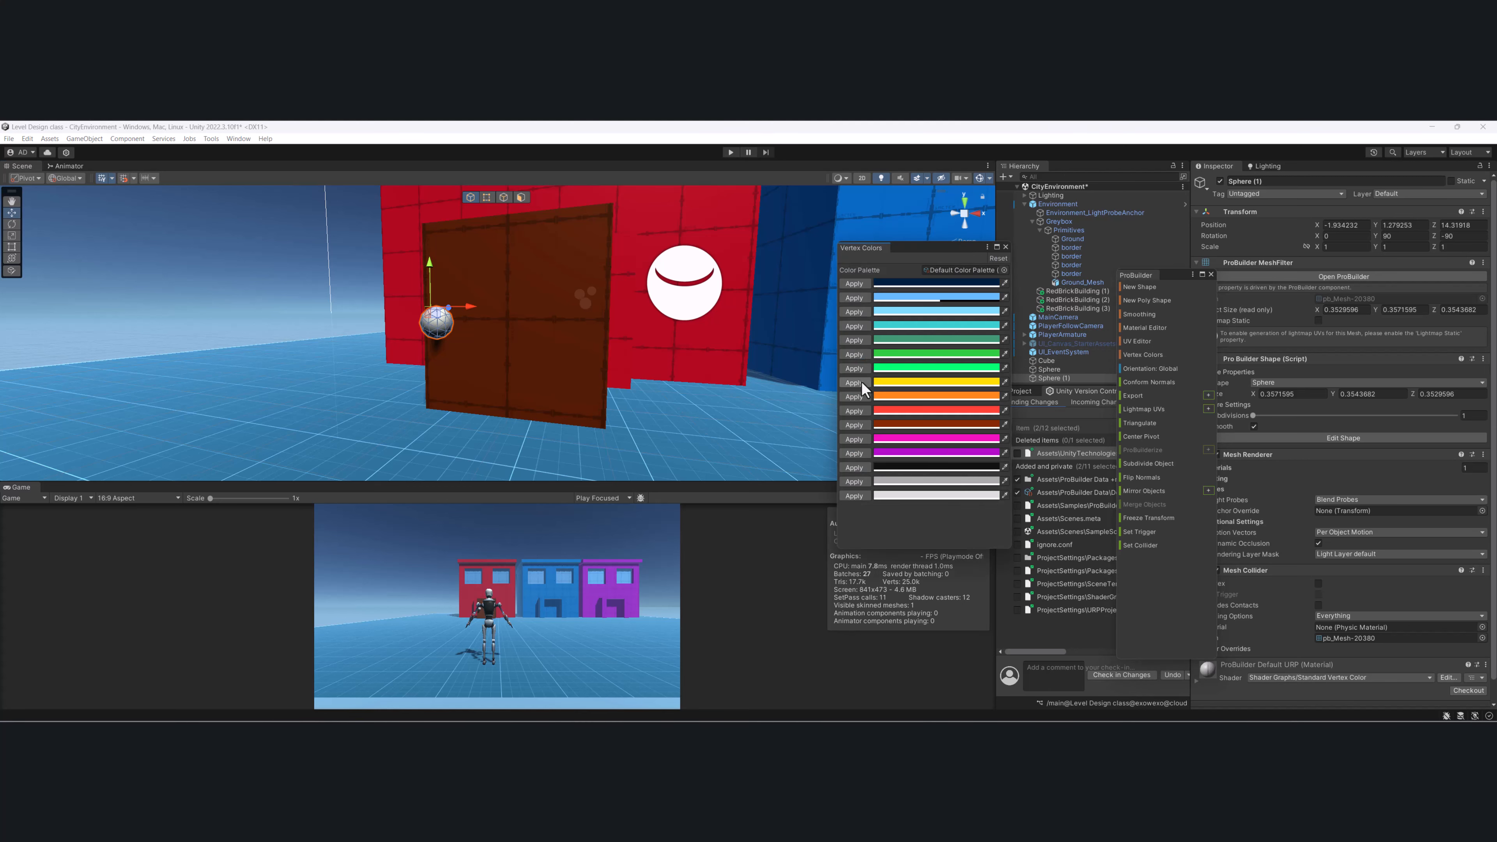
{"action": "left_click", "coordinate": [855, 368]}
{"action": "left_click", "coordinate": [520, 331], "text": "shift"}
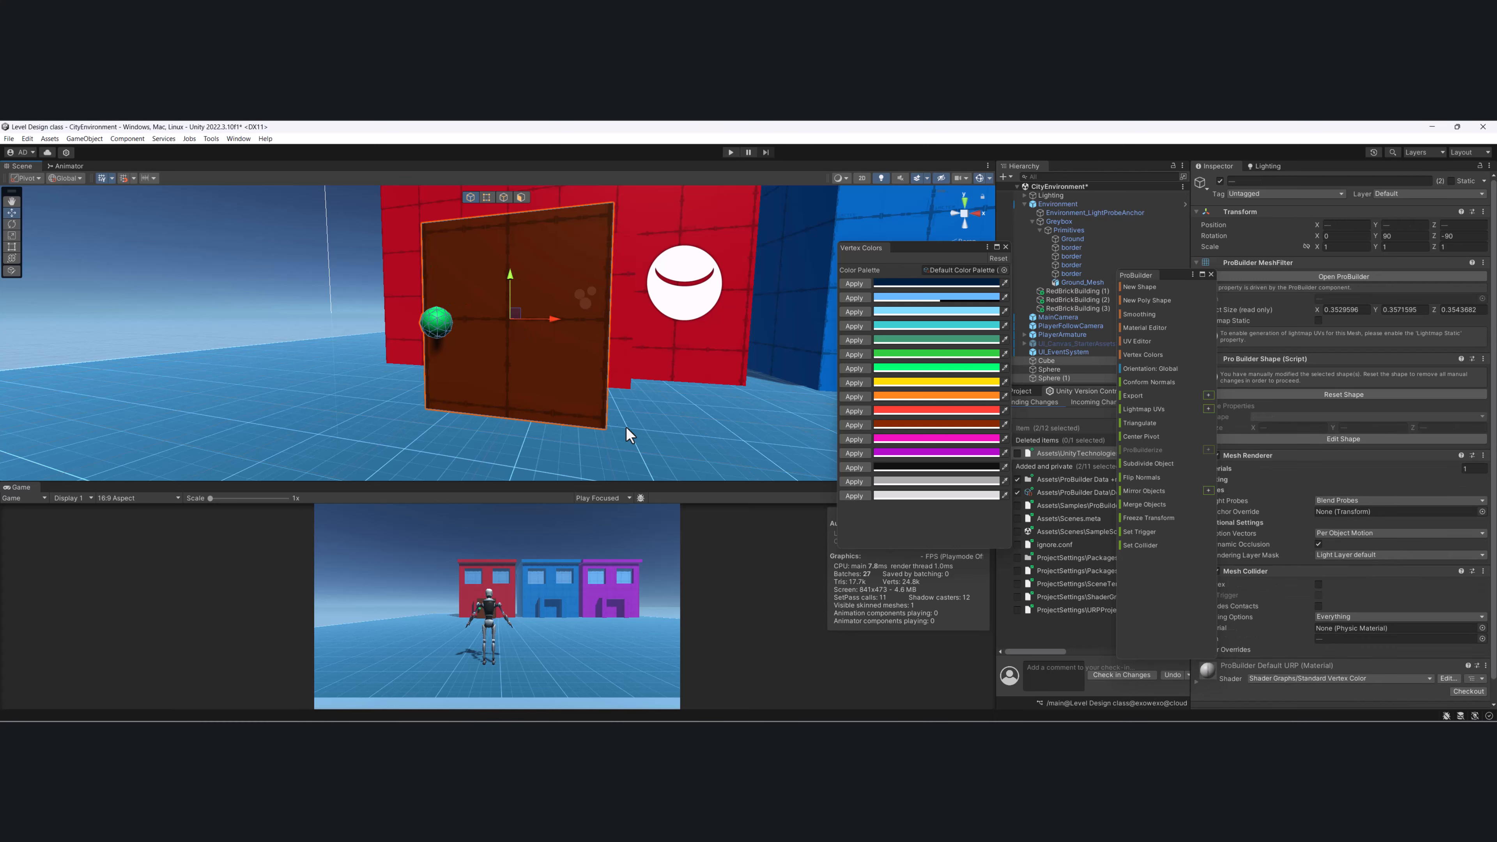
Select the green doorknob sphere together with the brown door and close the Vertex Colors window.
{"action": "left_click", "coordinate": [475, 202]}
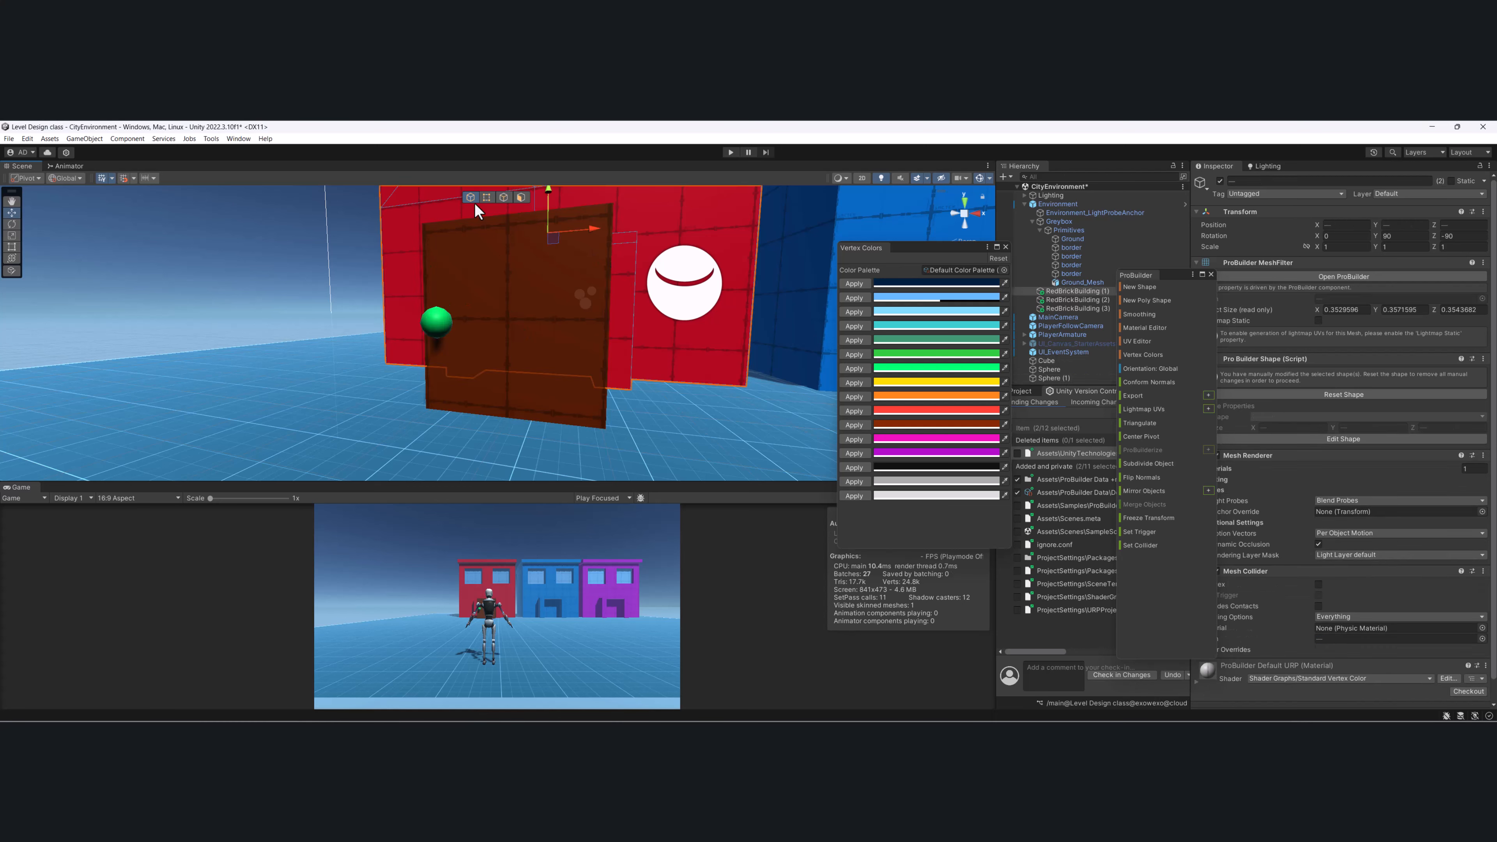
{"action": "left_click", "coordinate": [433, 325]}
{"action": "left_click", "coordinate": [561, 334], "text": "shift"}
{"action": "key", "text": "f"}
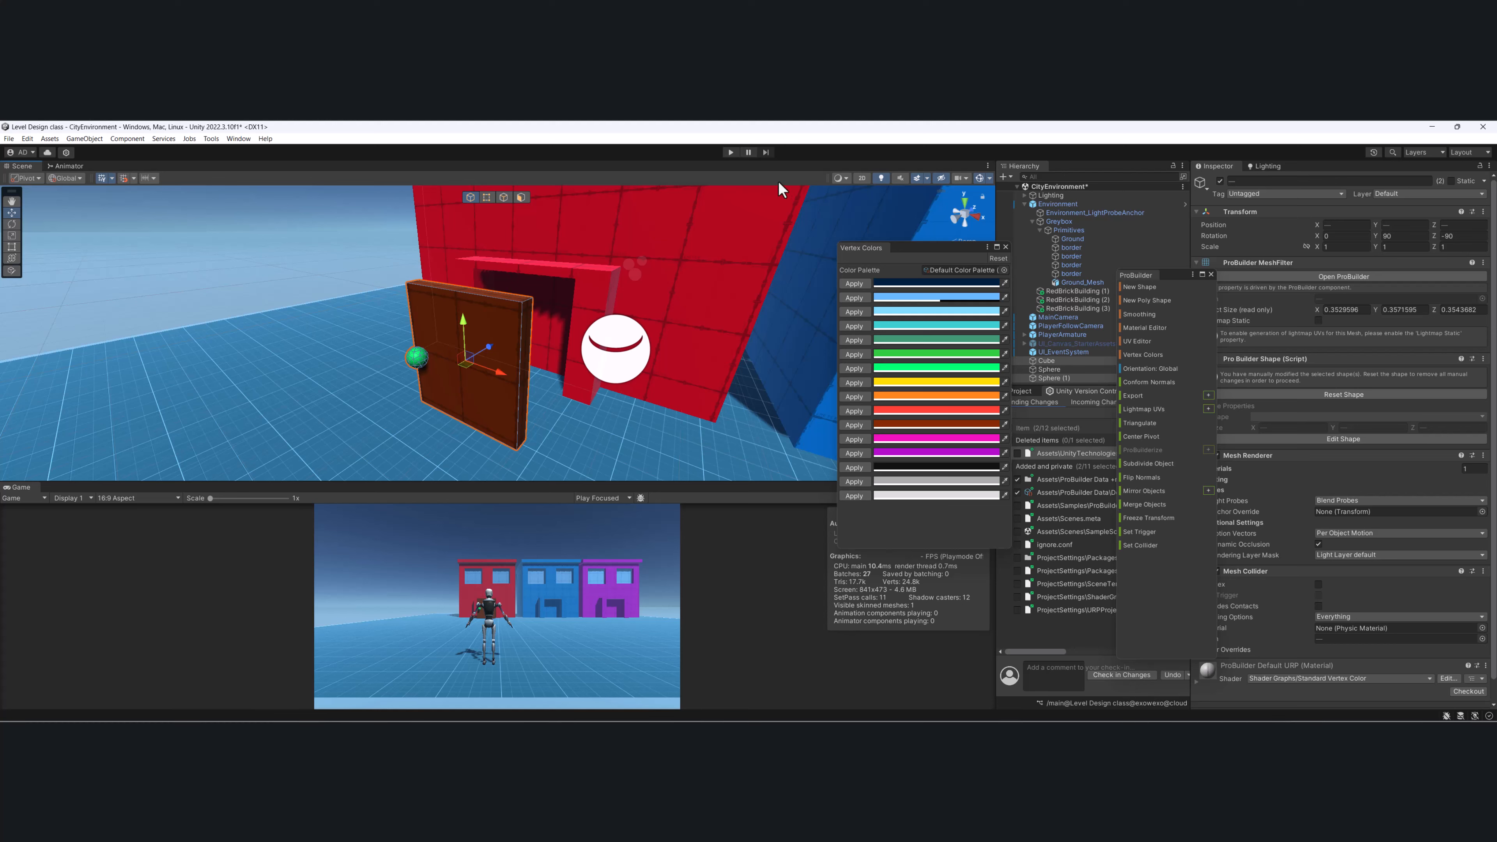
{"action": "left_click", "coordinate": [1005, 247]}
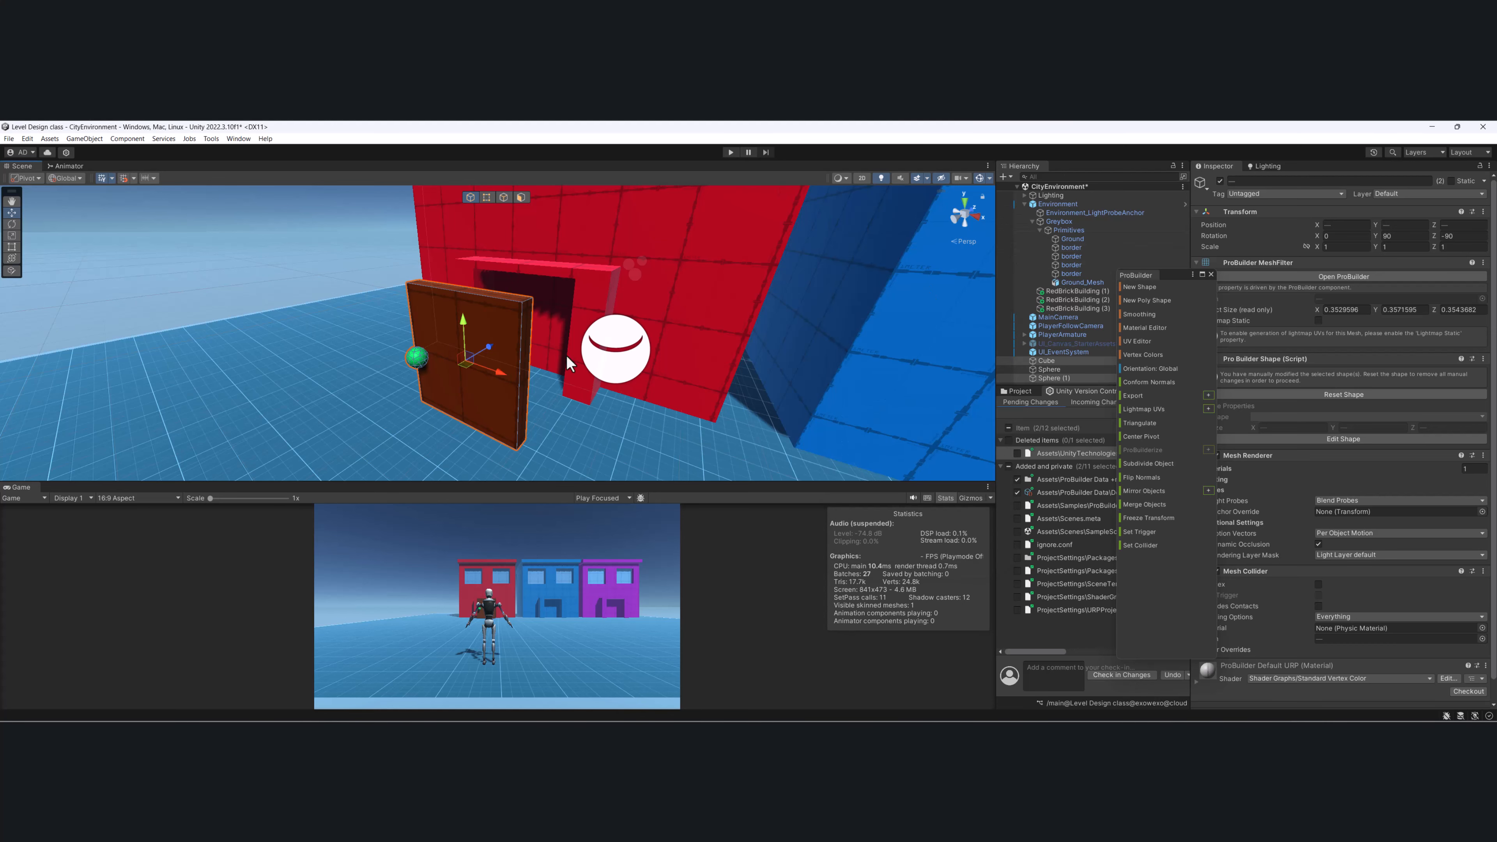
{"action": "left_click", "coordinate": [415, 361]}
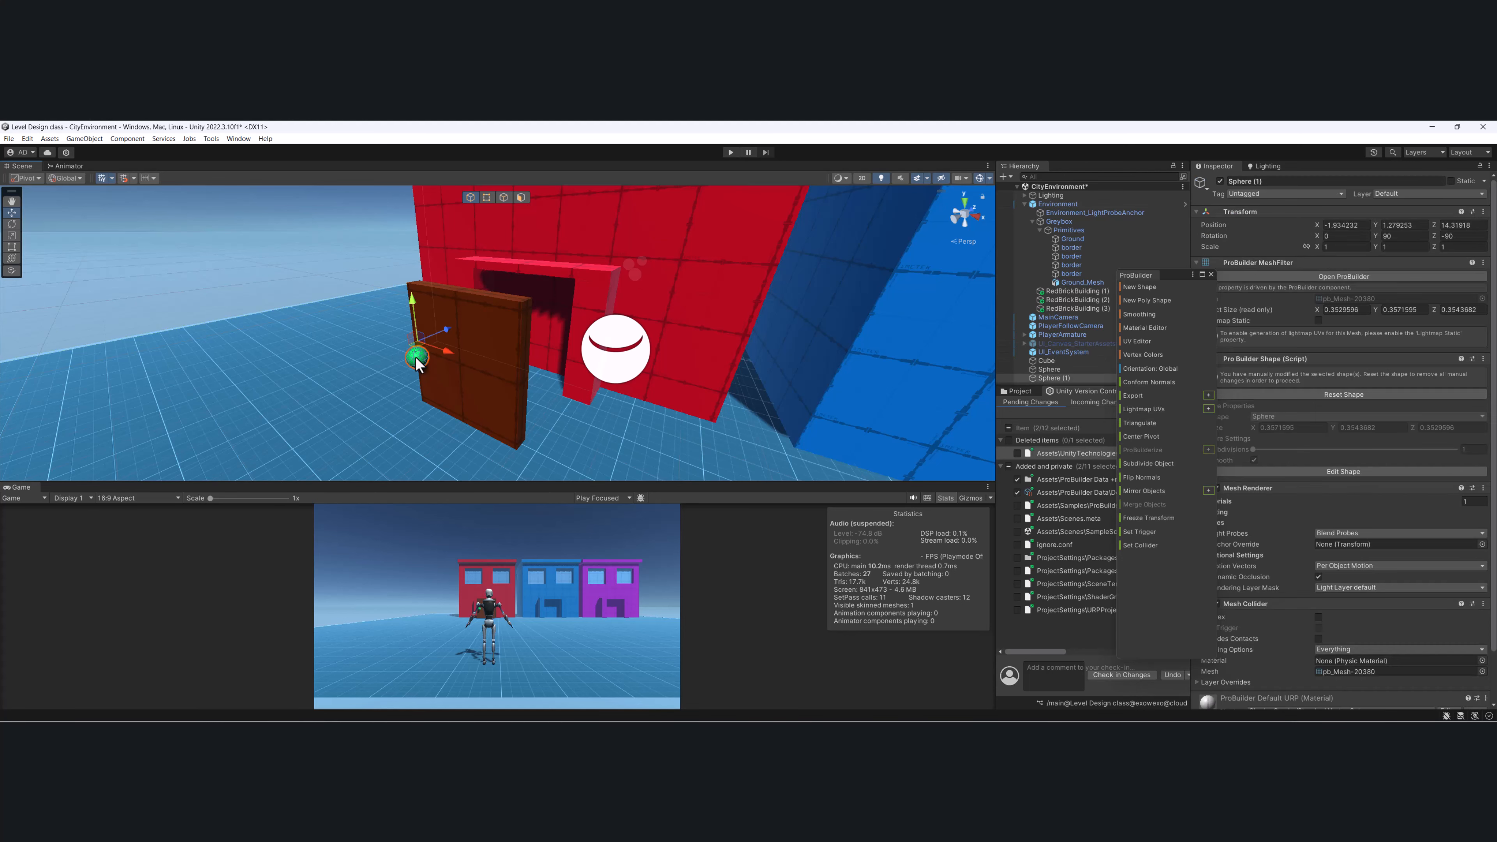
{"action": "left_click", "coordinate": [493, 332], "text": "shift"}
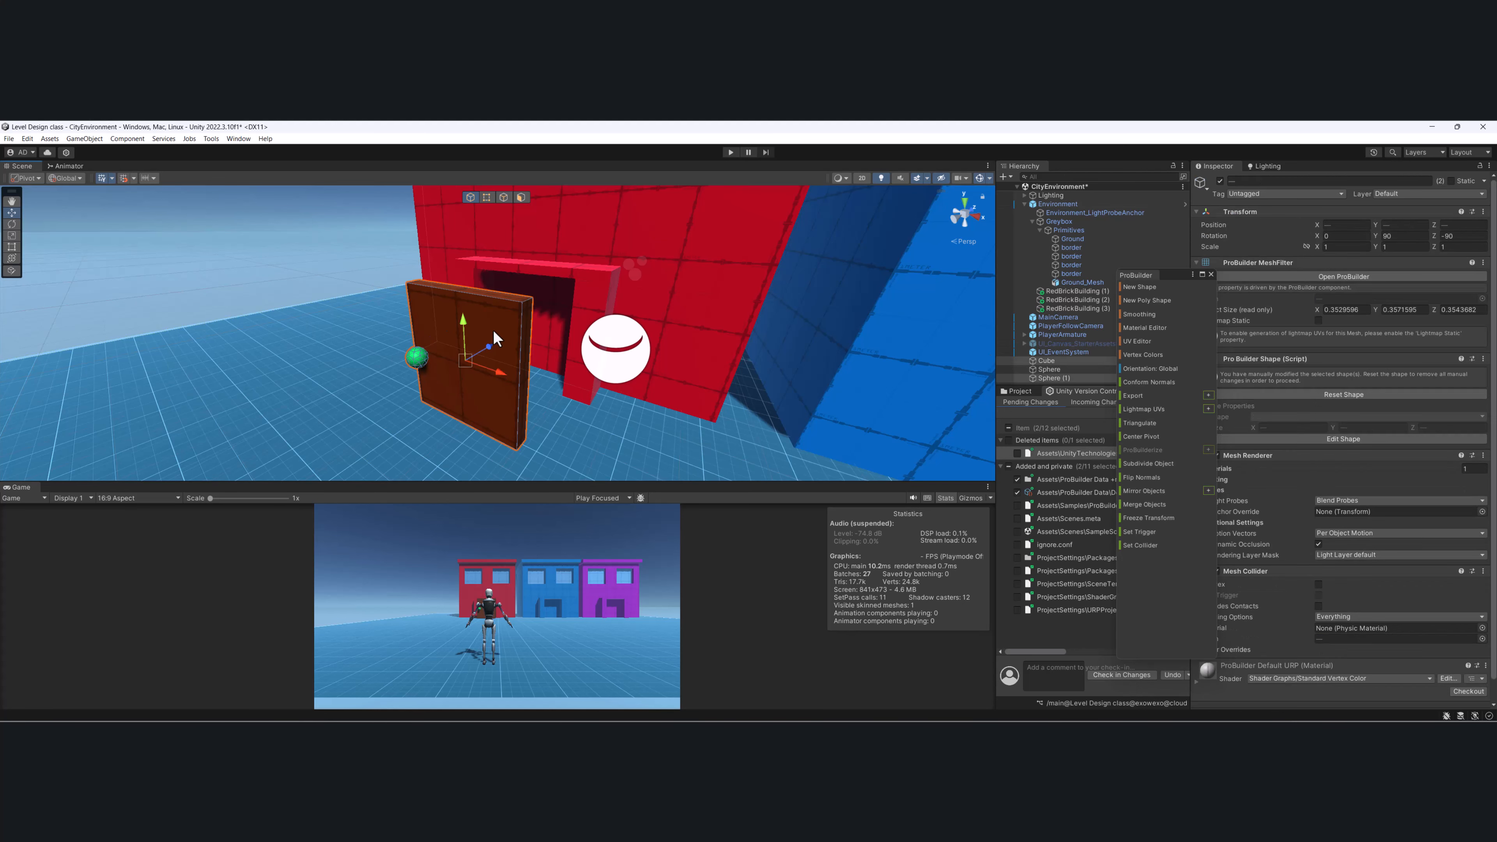
Delete the leftover first small sphere and merge the door and the green doorknob into one object.
{"action": "left_click", "coordinate": [1077, 369]}
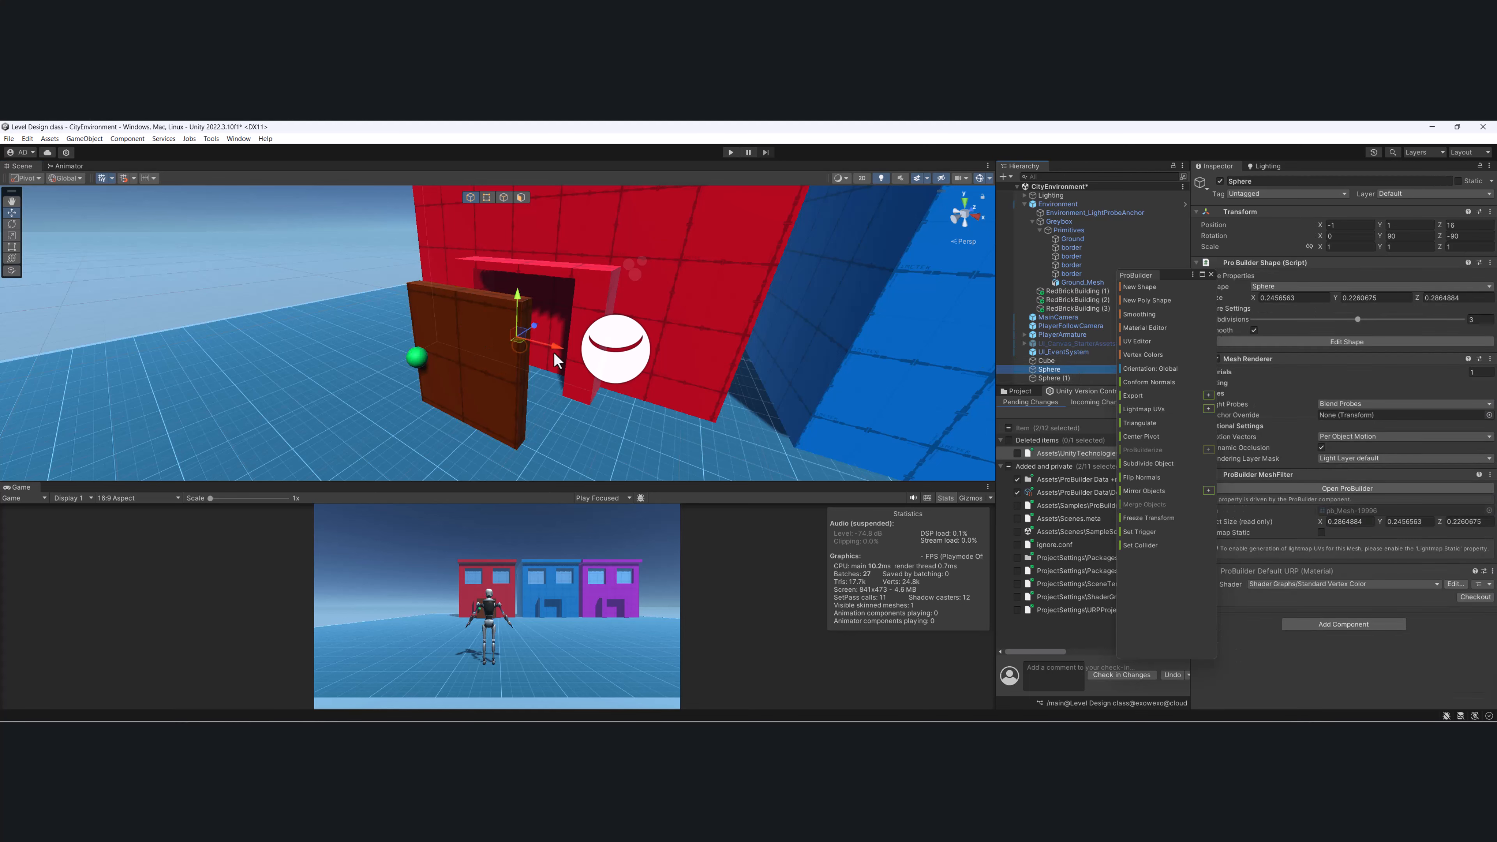
{"action": "left_click", "coordinate": [642, 383]}
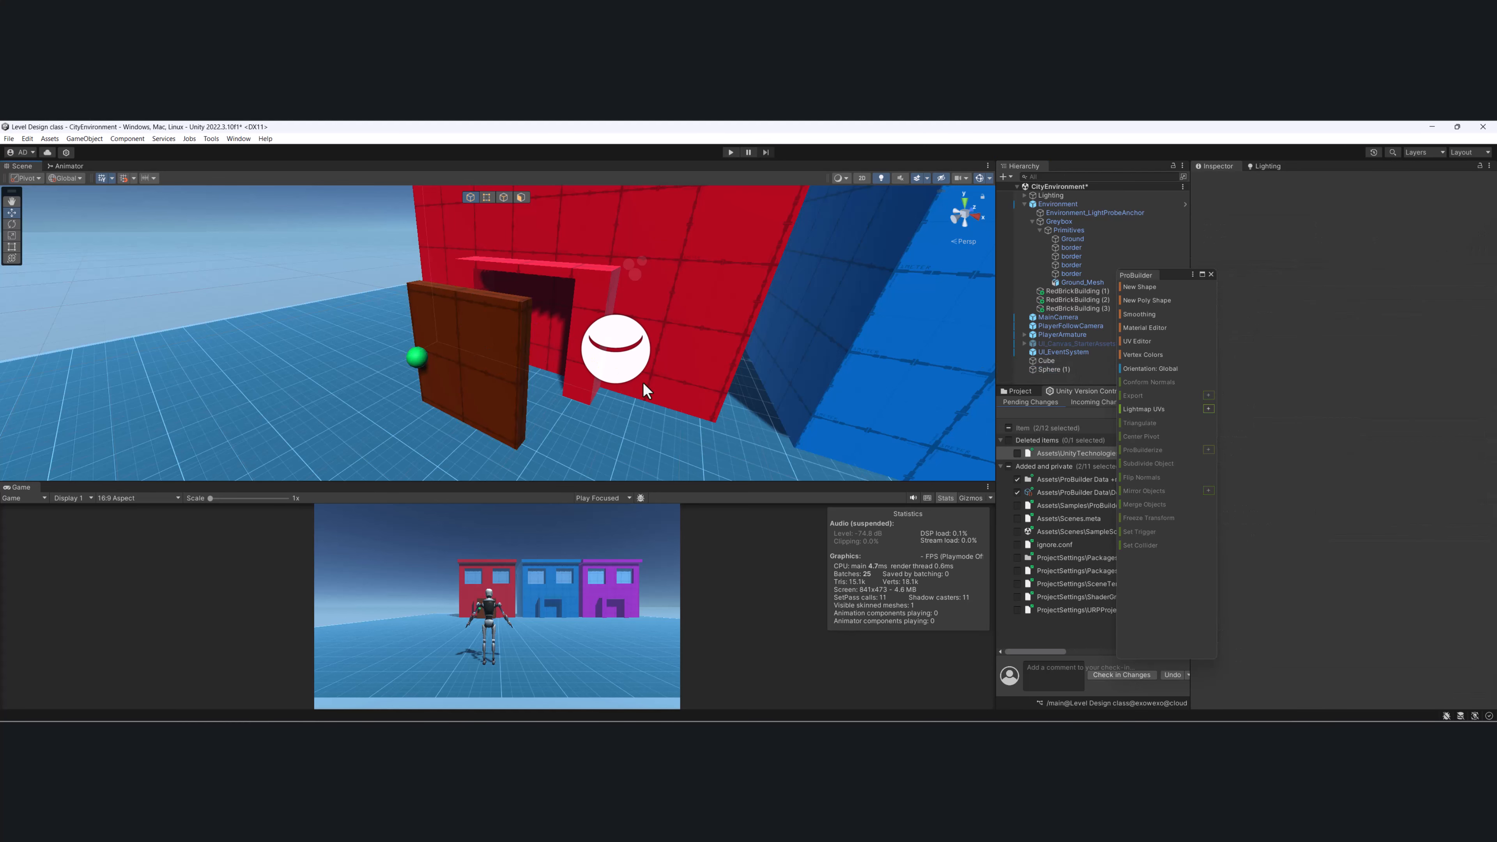
{"action": "left_click", "coordinate": [1059, 361], "text": "shift"}
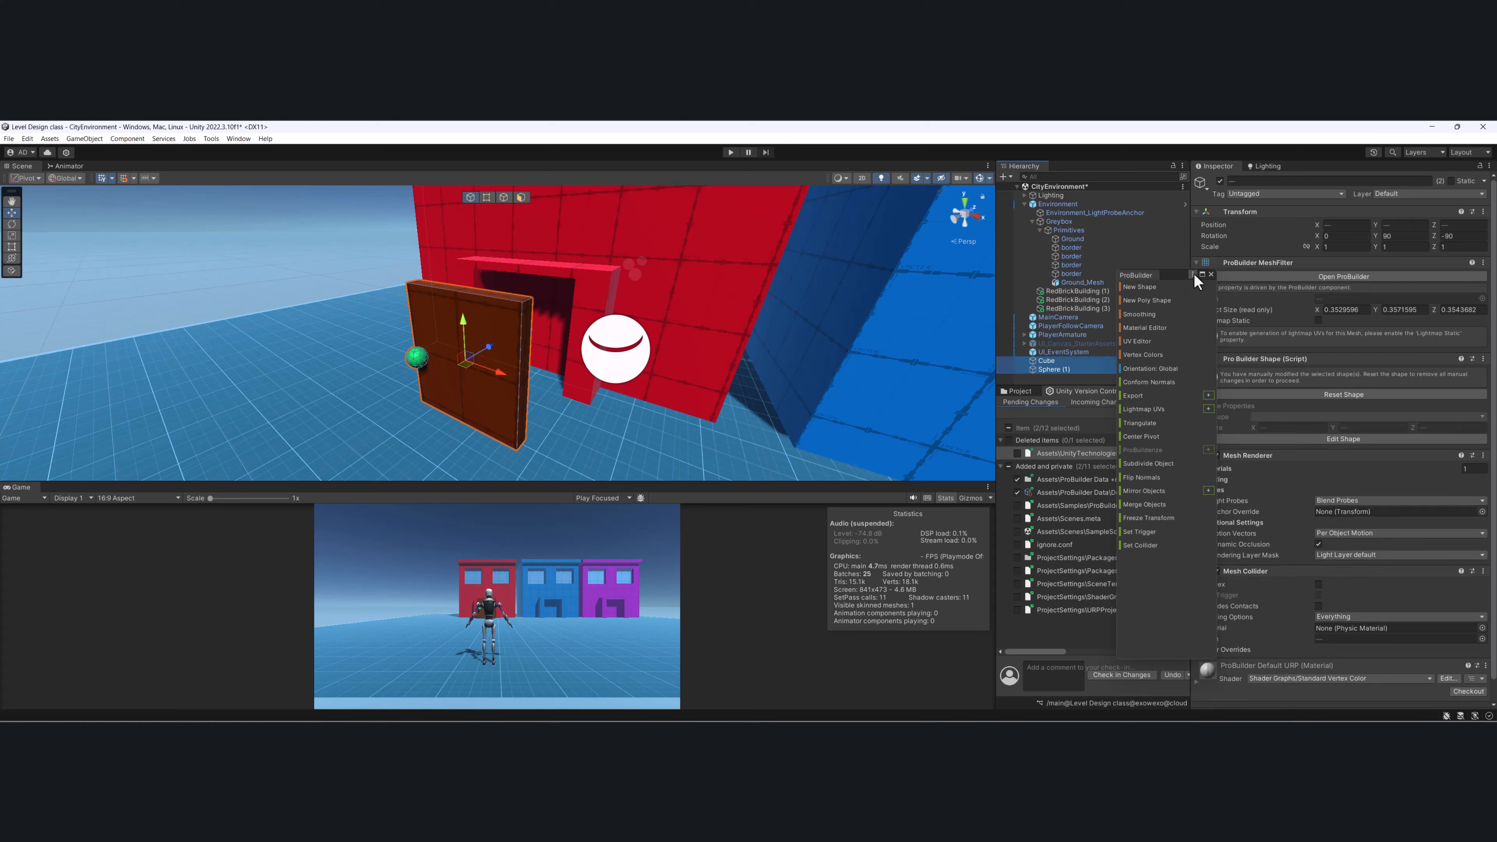
{"action": "left_click_drag", "start_coordinate": [1185, 276], "coordinate": [1295, 241]}
{"action": "left_click", "coordinate": [1260, 469]}
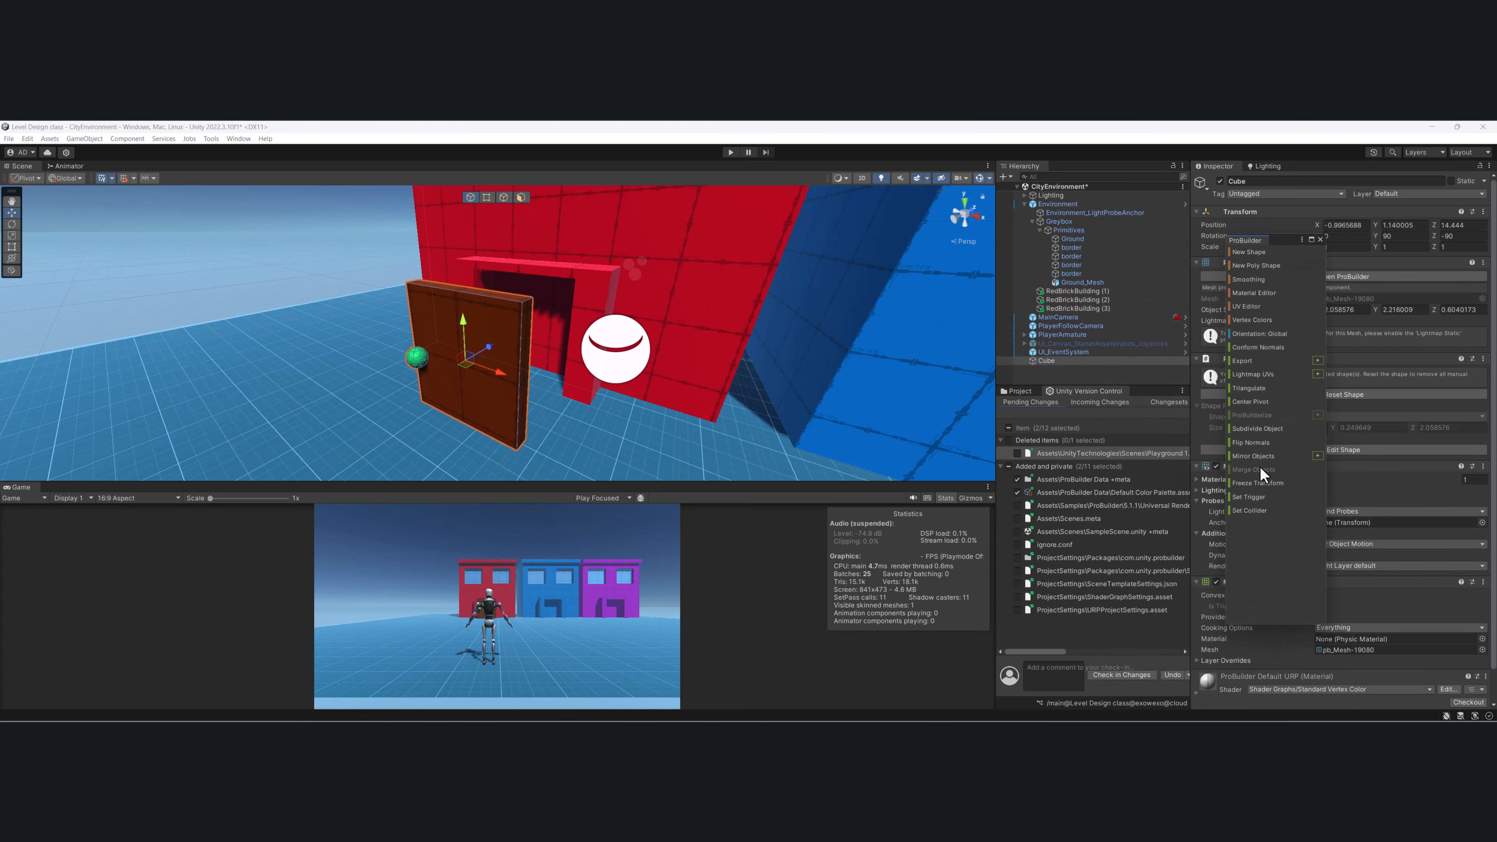
Move the merged door back into the red building's doorway, to about Z 16.49.
{"action": "left_click_drag", "start_coordinate": [482, 379], "coordinate": [570, 325]}
{"action": "scroll", "coordinate": [574, 337], "scroll_direction": "down", "scroll_amount": 3}
{"action": "middle_click_drag", "start_coordinate": [672, 407], "coordinate": [561, 397]}
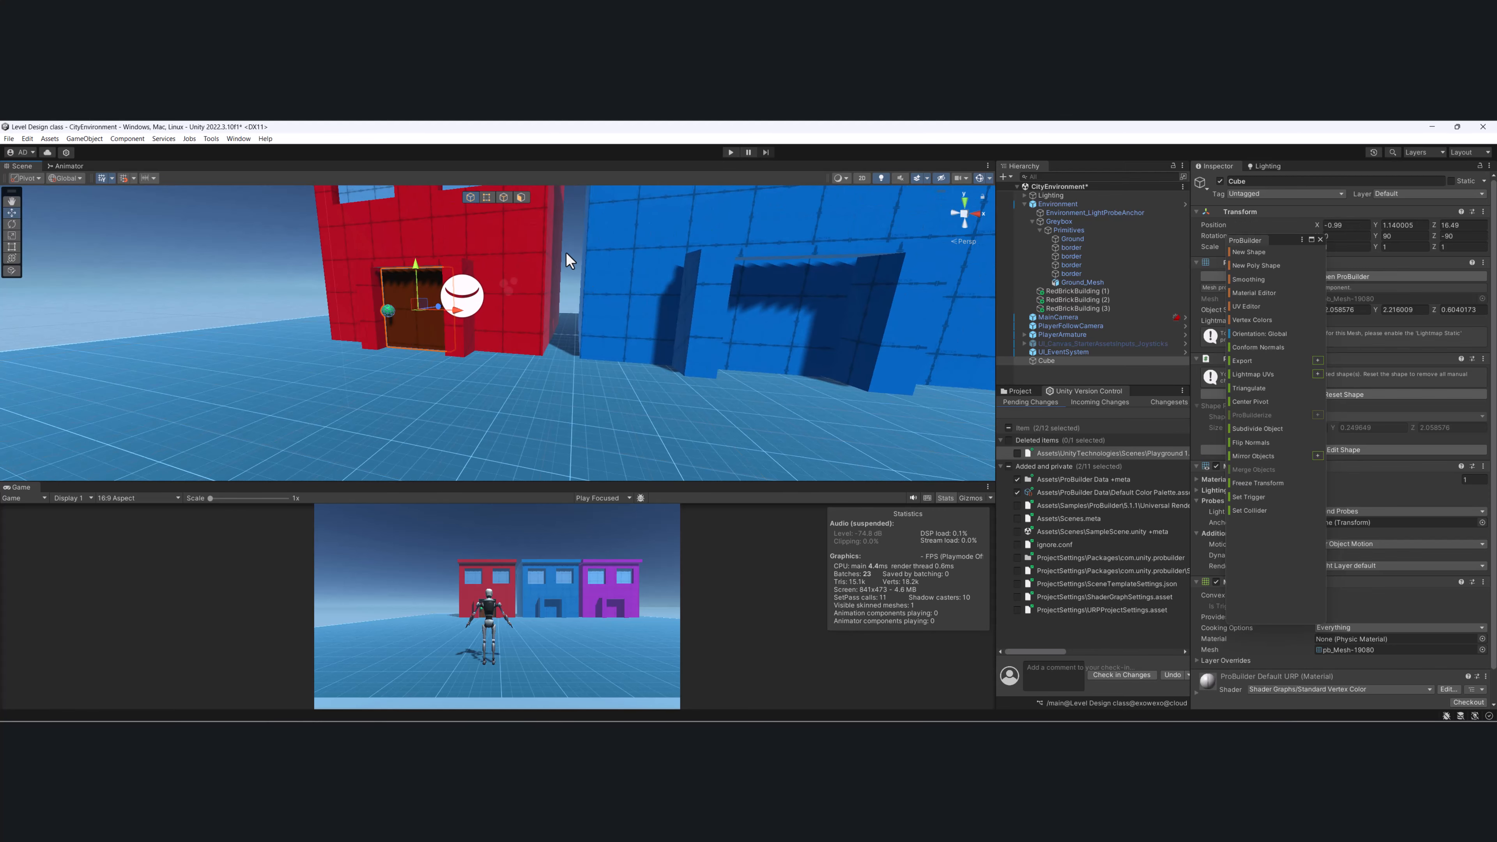
Duplicate the merged door into the blue and purple buildings' doorways, and delete both copies.
{"action": "left_click", "coordinate": [511, 270]}
{"action": "key", "text": "ctrl+d"}
{"action": "left_click_drag", "start_coordinate": [453, 311], "coordinate": [663, 342]}
{"action": "scroll", "coordinate": [833, 338], "scroll_direction": "down", "scroll_amount": 5}
{"action": "scroll", "coordinate": [406, 337], "scroll_direction": "up", "scroll_amount": 3}
{"action": "key", "text": "ctrl+d"}
{"action": "left_click", "coordinate": [350, 356], "text": "shift"}
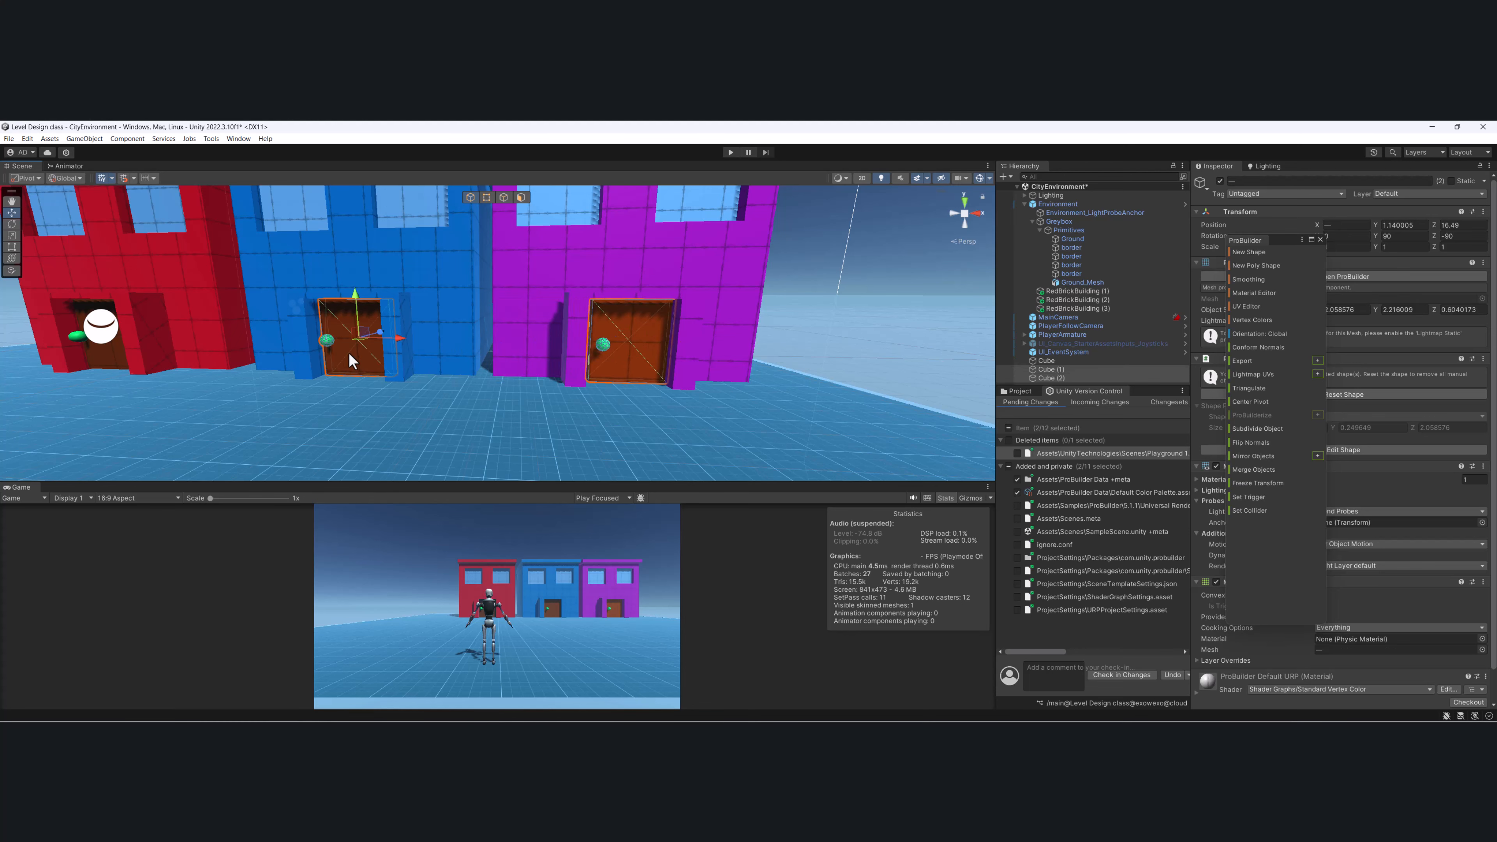
{"action": "key", "text": "Delete"}
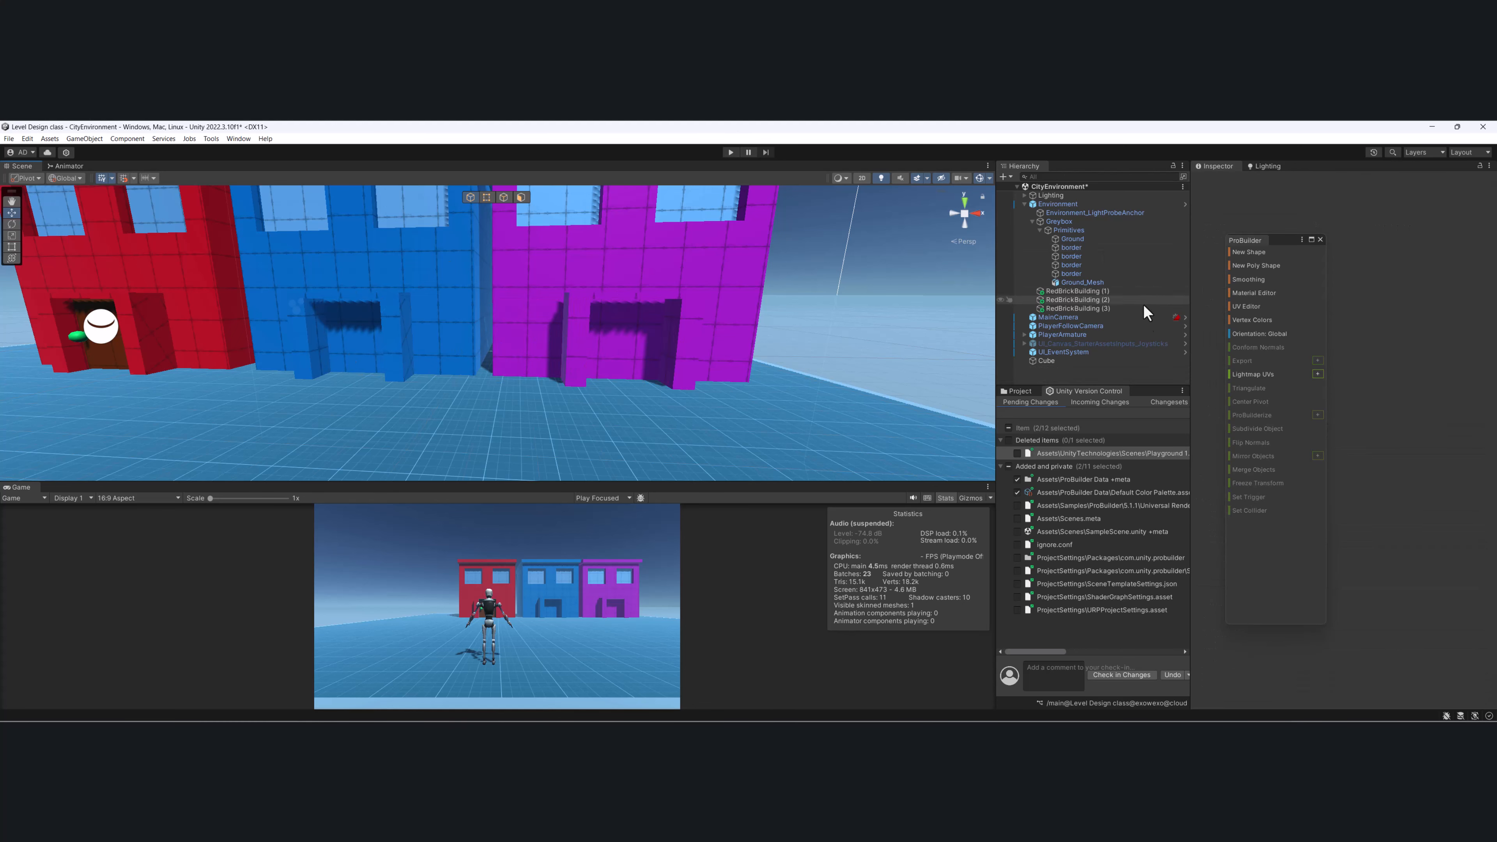
Select the red building's door and show the project's assets with the Scenes and Samples folders collapsed.
{"action": "middle_click_drag", "start_coordinate": [258, 275], "coordinate": [542, 294]}
{"action": "scroll", "coordinate": [311, 367], "scroll_direction": "up", "scroll_amount": 5}
{"action": "middle_click_drag", "start_coordinate": [311, 367], "coordinate": [577, 285]}
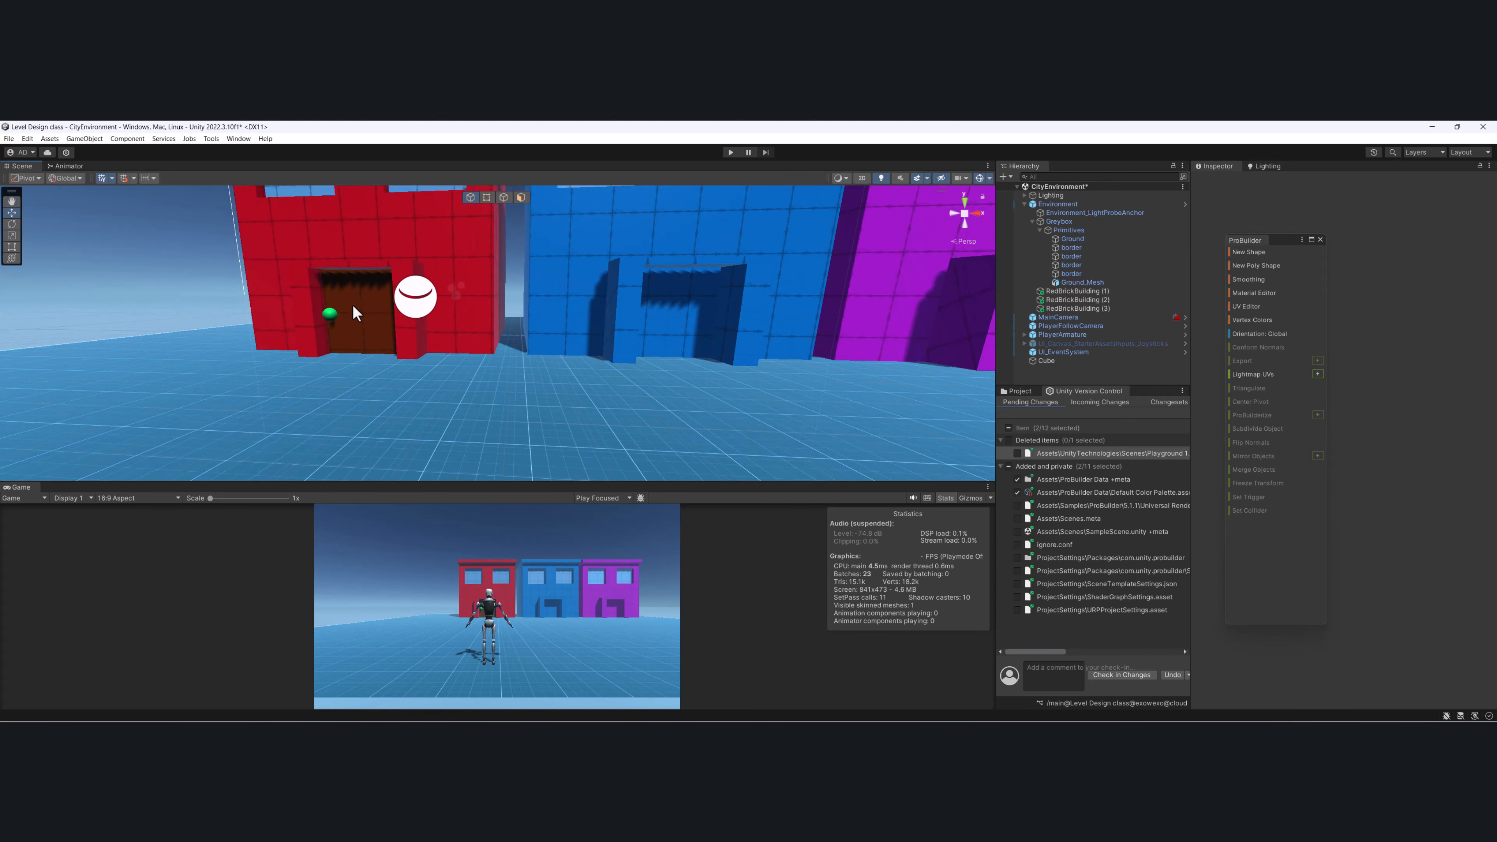
{"action": "left_click", "coordinate": [354, 313]}
{"action": "left_click", "coordinate": [1019, 390]}
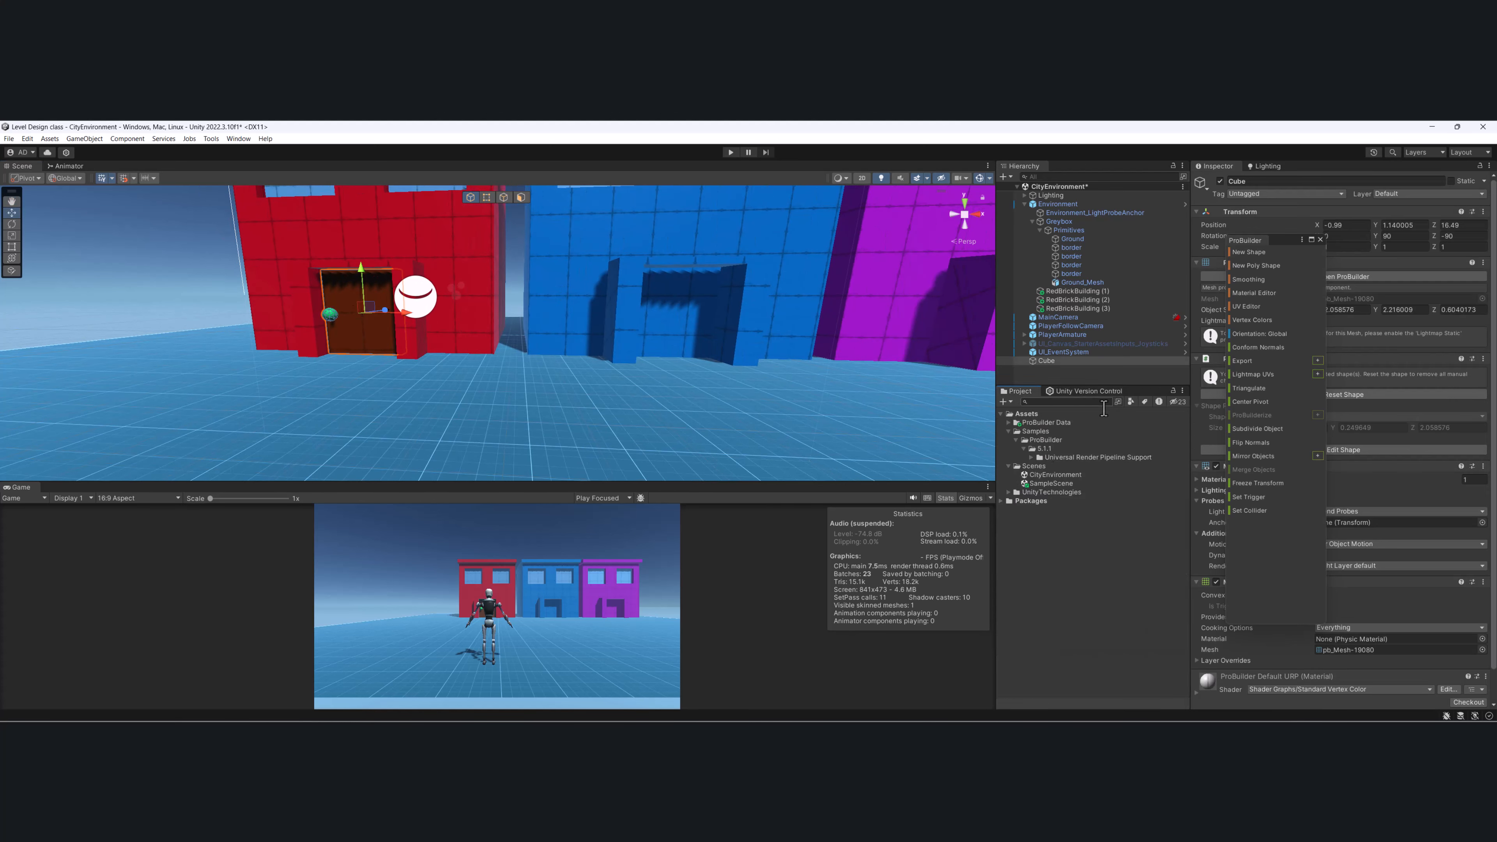
{"action": "left_click", "coordinate": [1009, 466]}
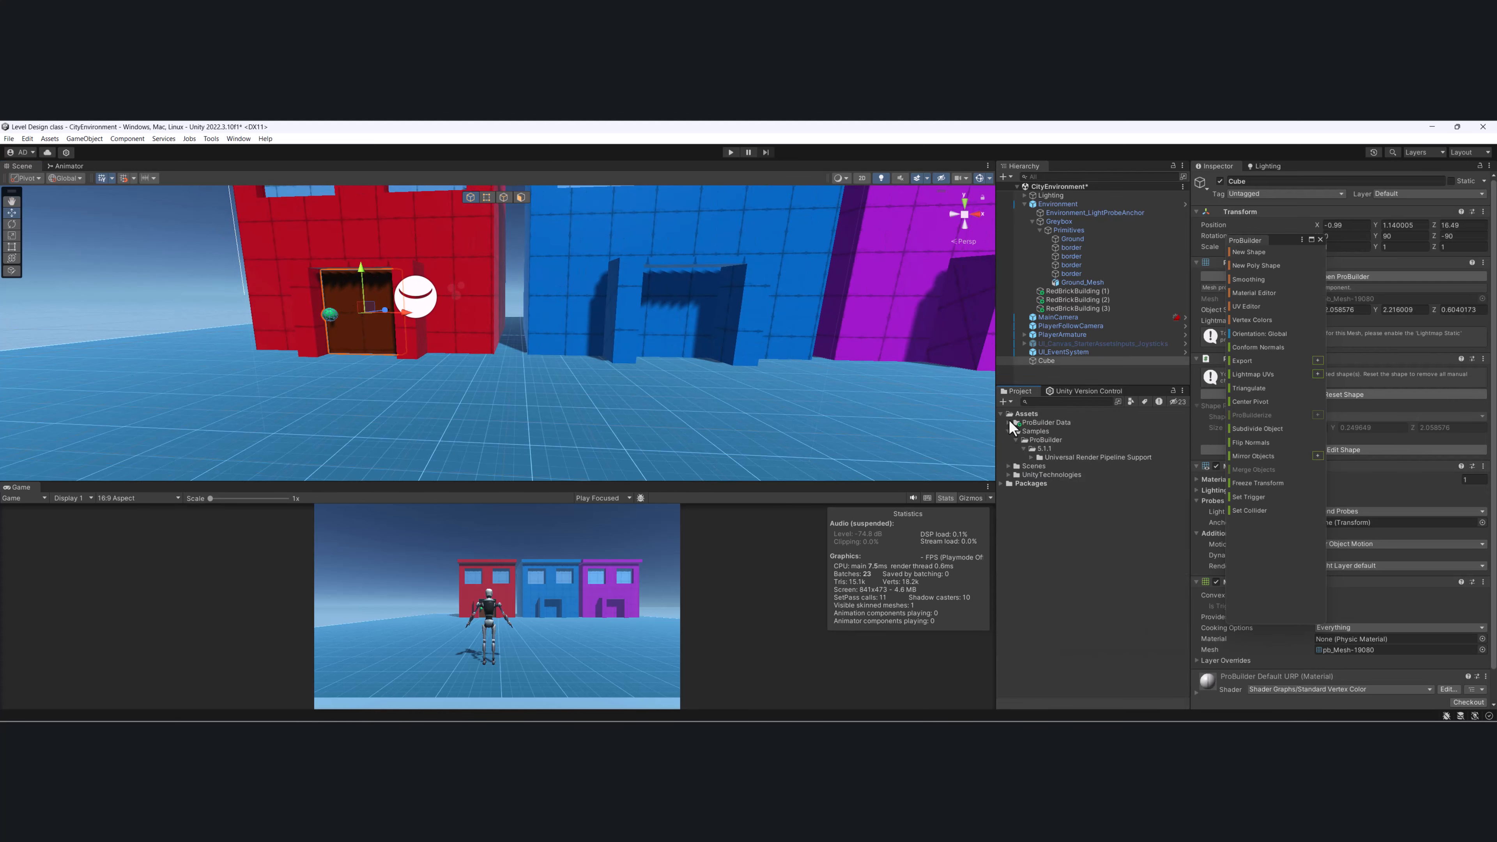
{"action": "left_click", "coordinate": [1009, 431]}
Create a folder named Art in the project's Assets folder.
{"action": "left_click", "coordinate": [1028, 414]}
{"action": "right_click", "coordinate": [1029, 418]}
{"action": "mouse_move", "coordinate": [1073, 422]}
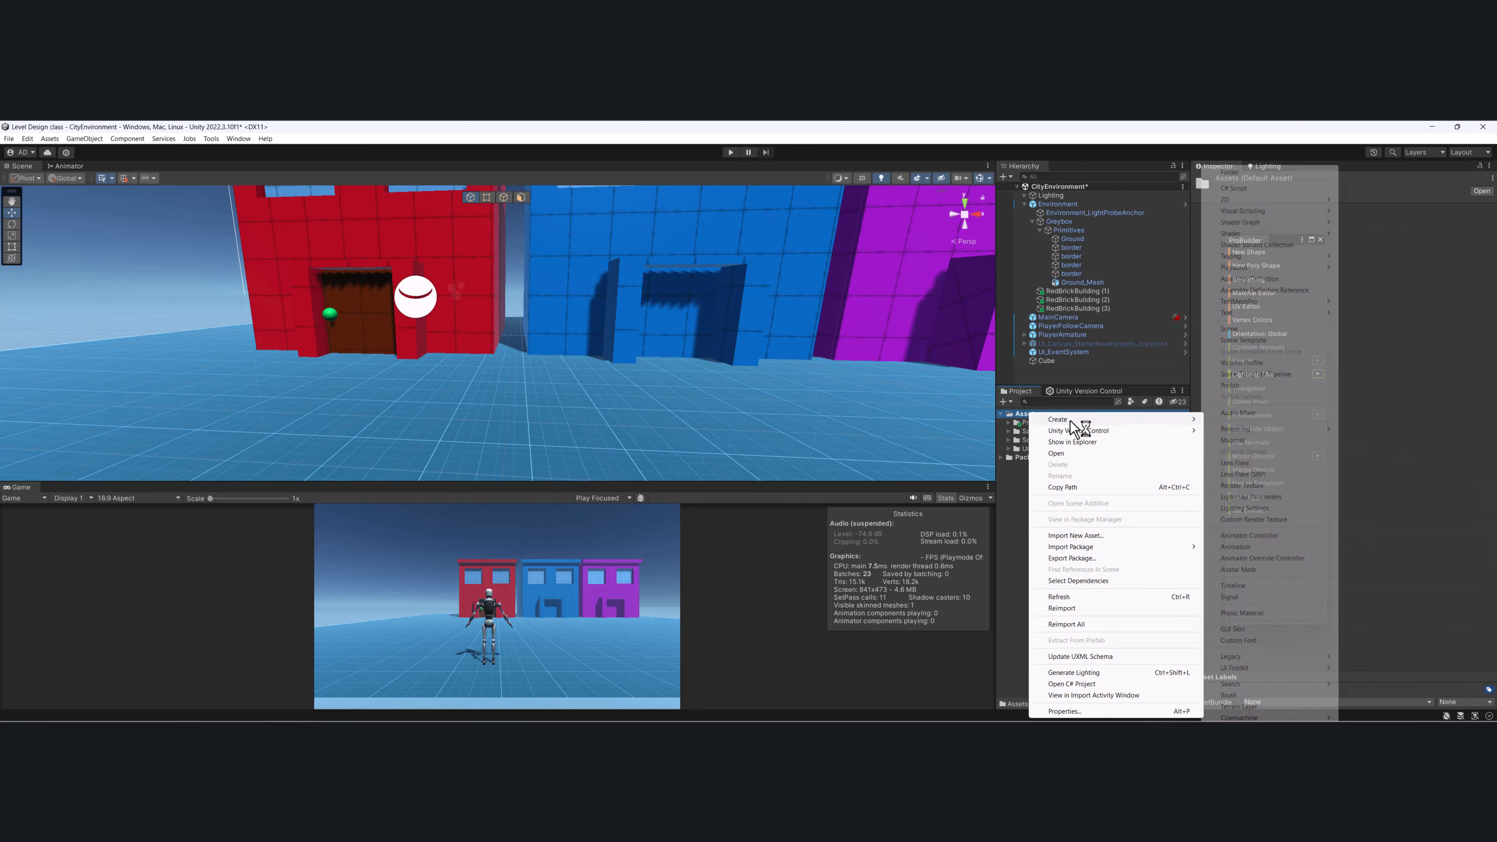
{"action": "left_click", "coordinate": [1264, 171]}
{"action": "type", "text": "Art"}
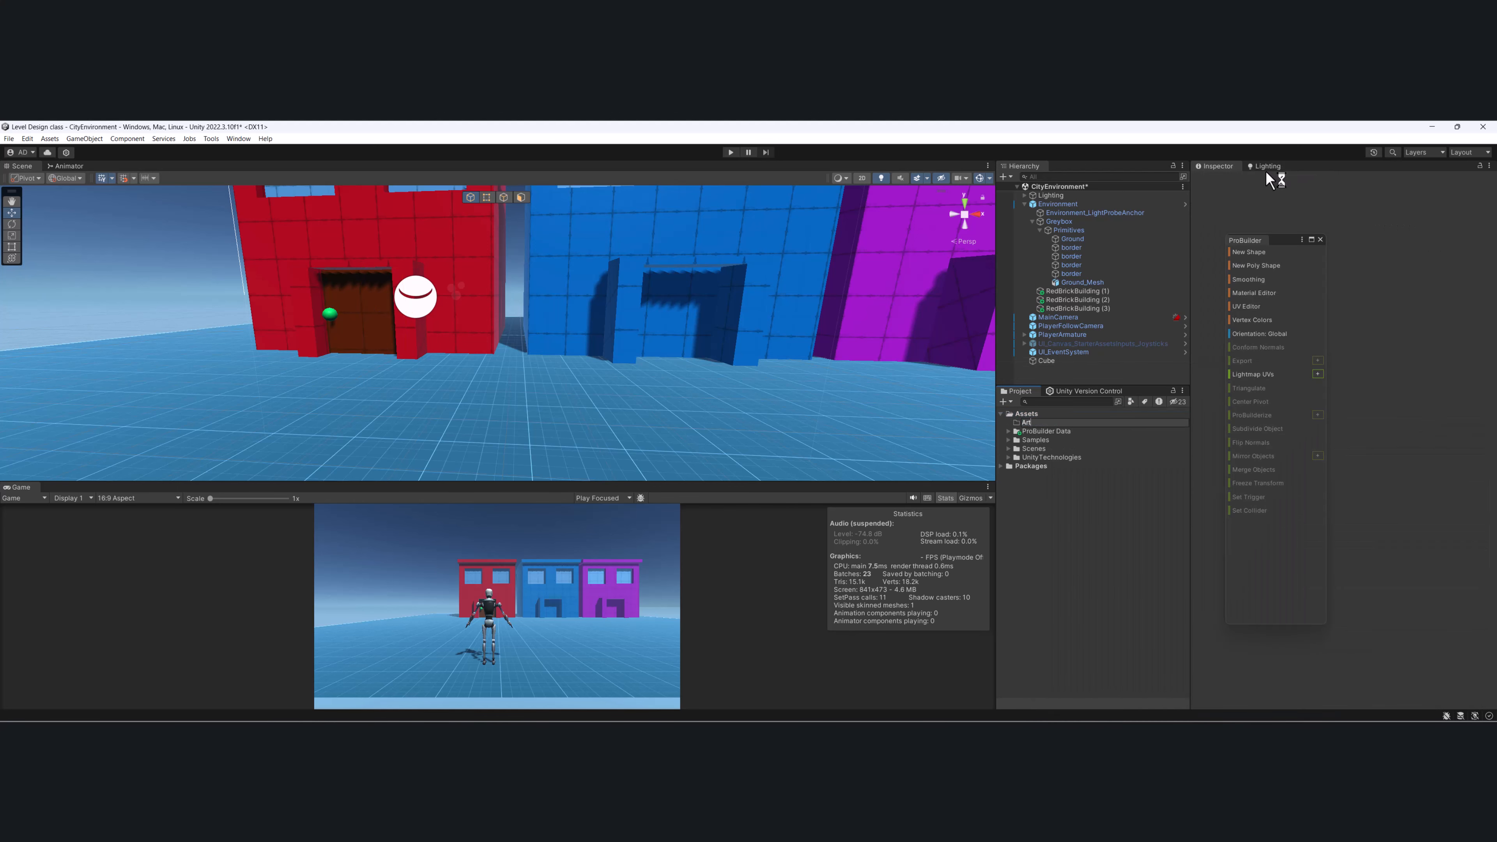
{"action": "key", "text": "Return"}
Create a subfolder named Environment inside the Art folder.
{"action": "right_click", "coordinate": [1044, 422]}
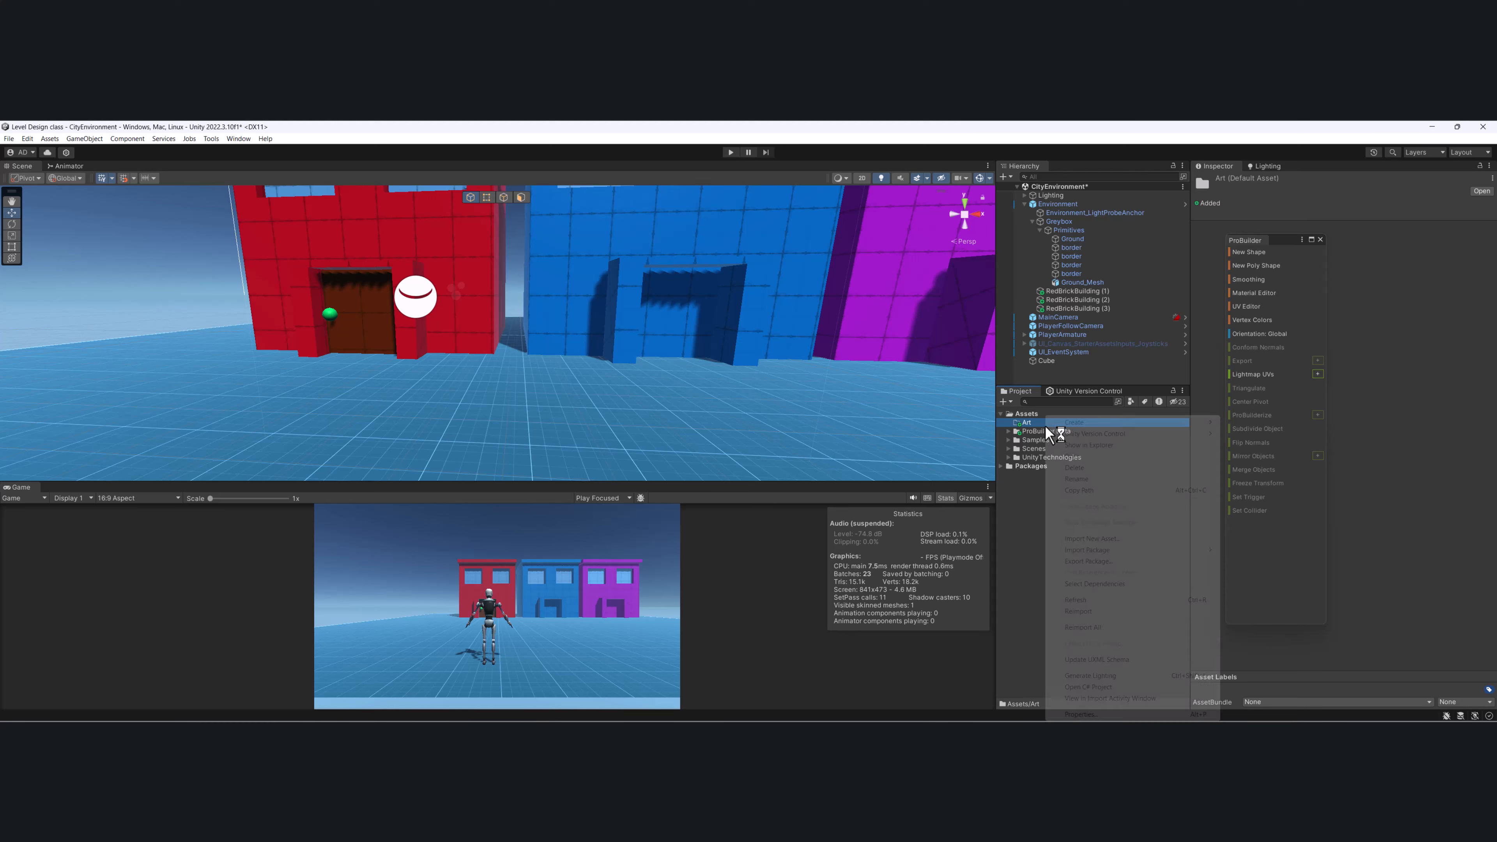
{"action": "mouse_move", "coordinate": [1078, 422]}
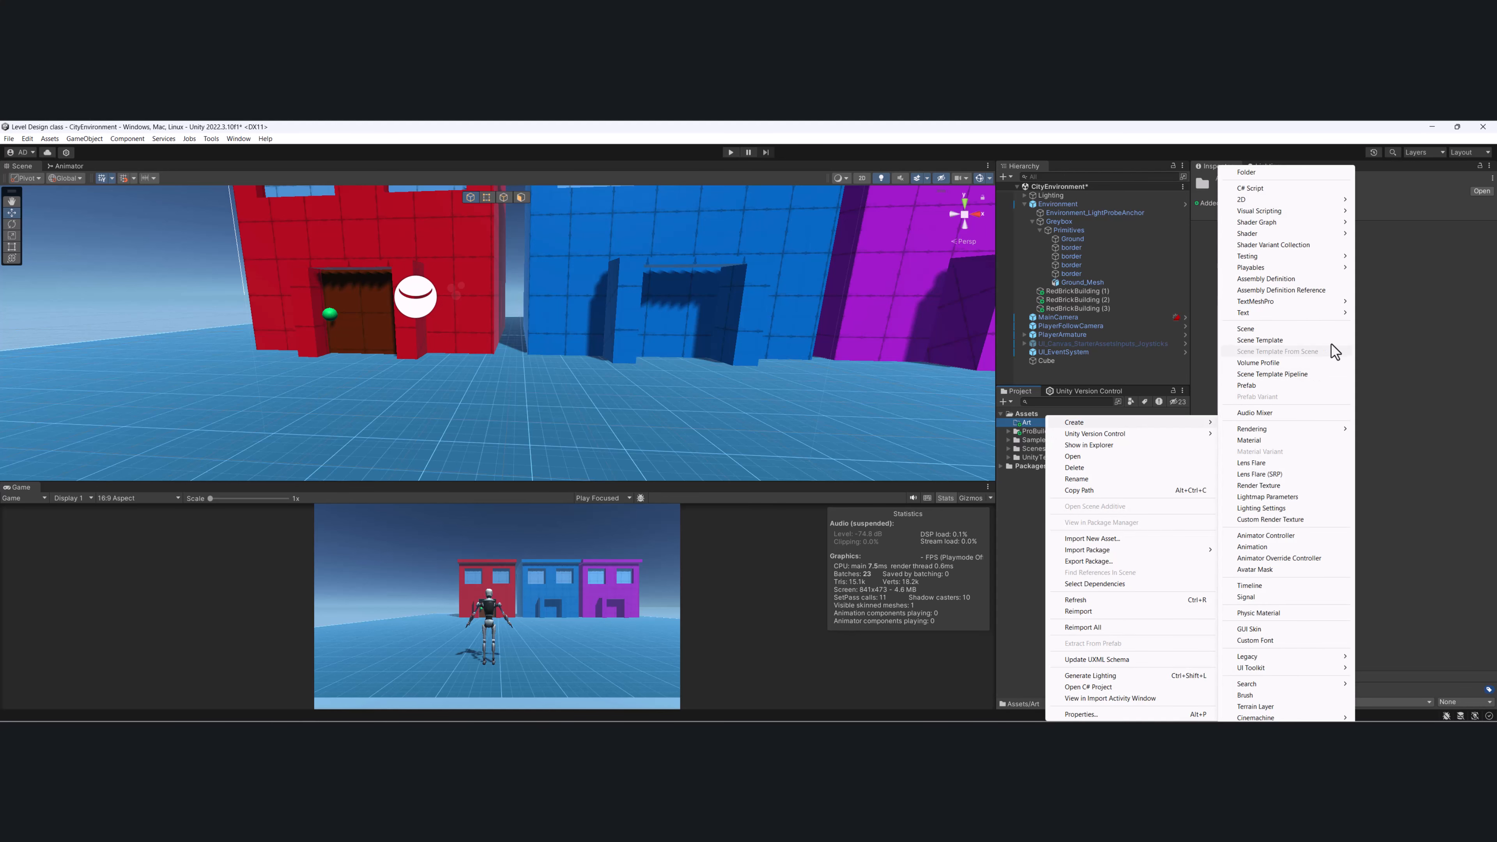
{"action": "left_click", "coordinate": [1265, 175]}
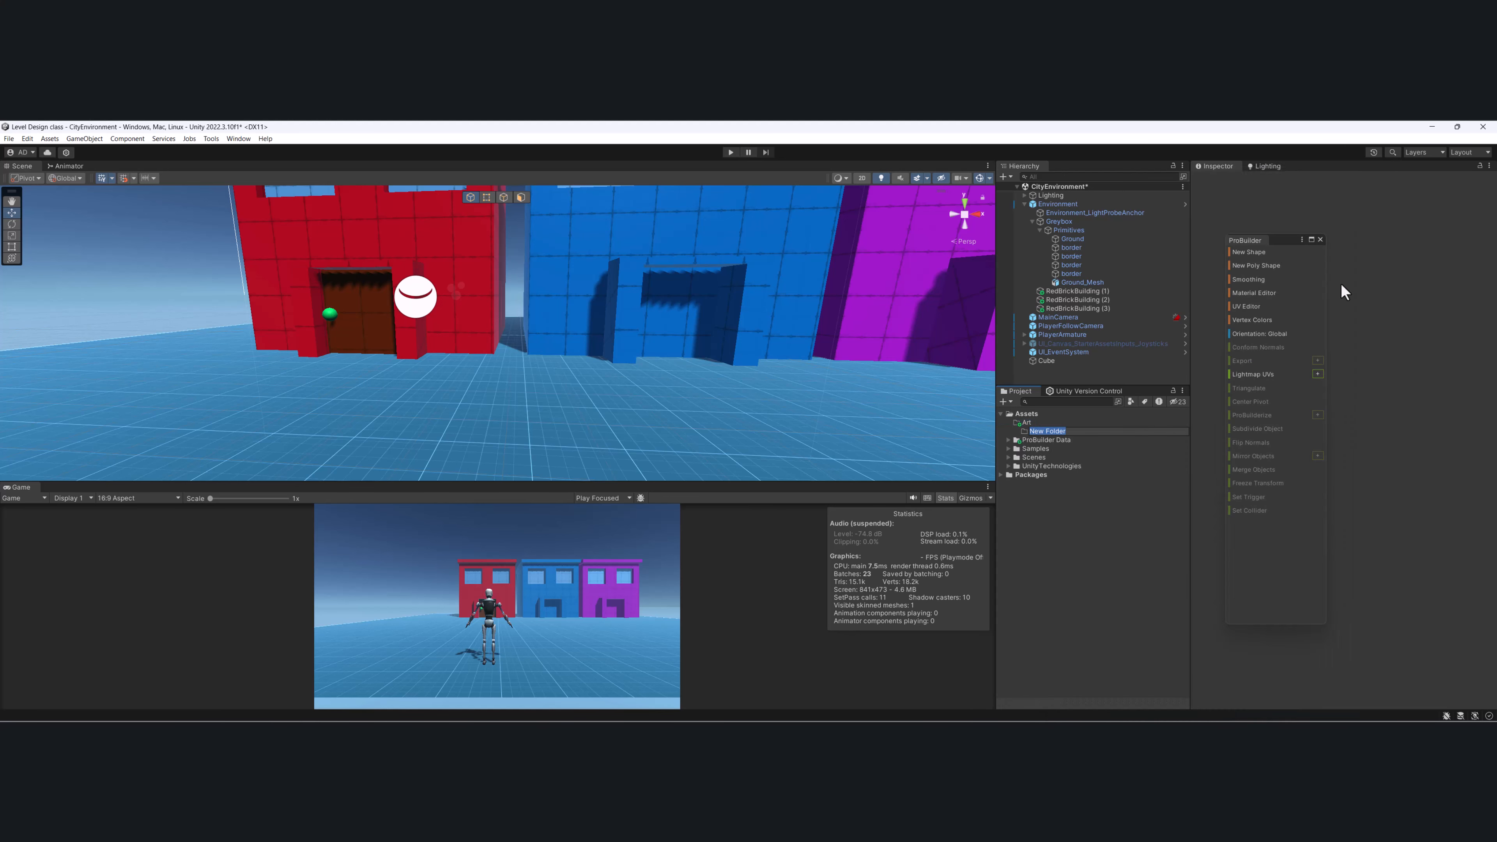
{"action": "type", "text": "Environment"}
{"action": "key", "text": "Return"}
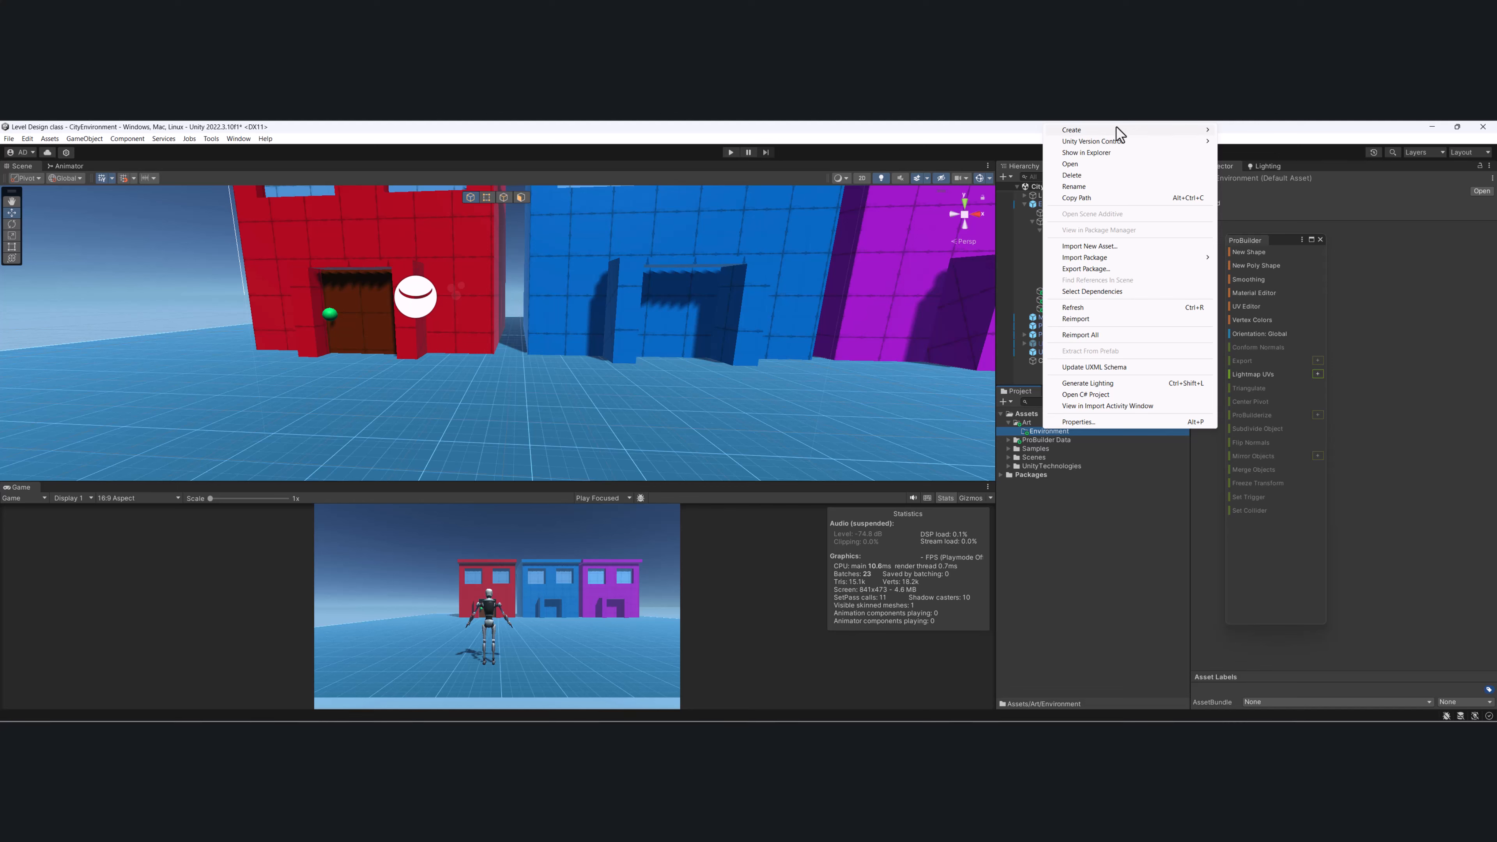
Create a subfolder named Doors inside the Environment folder.
{"action": "mouse_move", "coordinate": [1116, 131]}
{"action": "left_click", "coordinate": [1264, 131]}
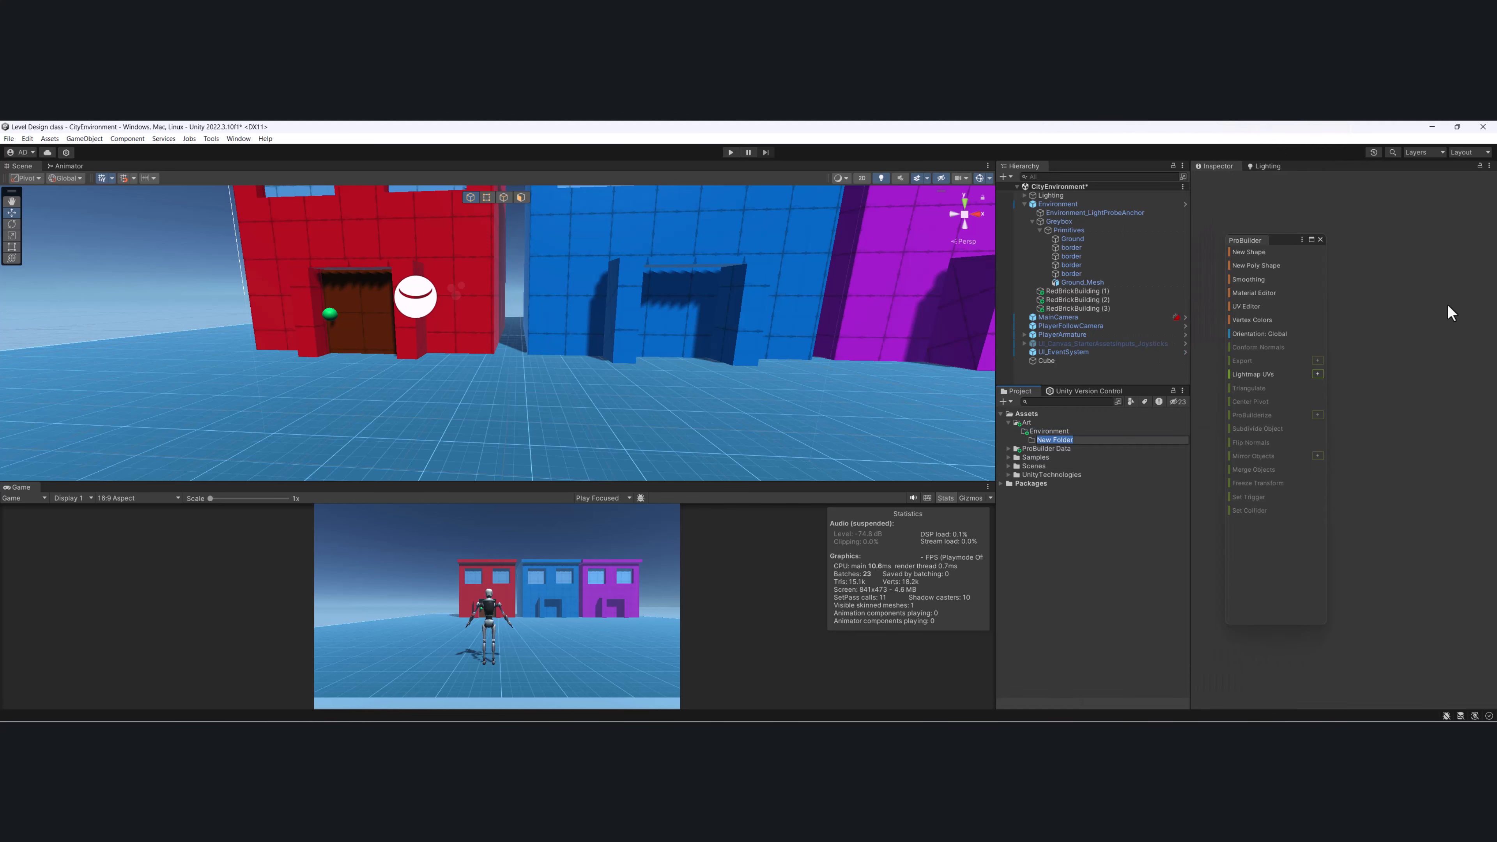
{"action": "type", "text": "Doors"}
{"action": "key", "text": "Return"}
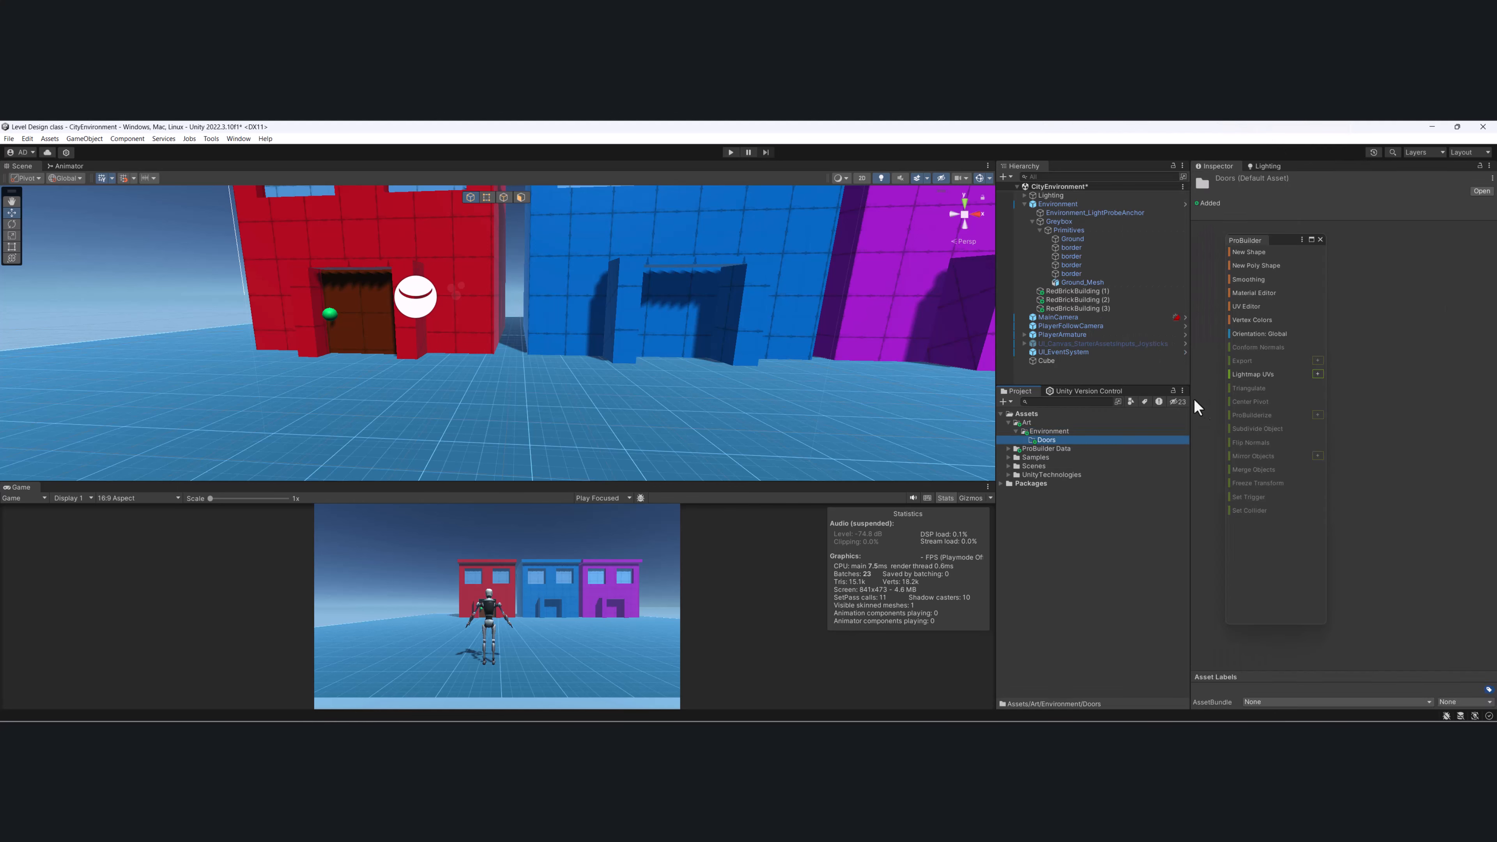
Rename the merged door object BrownDoor and save it as a prefab in the Doors folder.
{"action": "left_click", "coordinate": [1076, 359]}
{"action": "left_click", "coordinate": [1288, 181]}
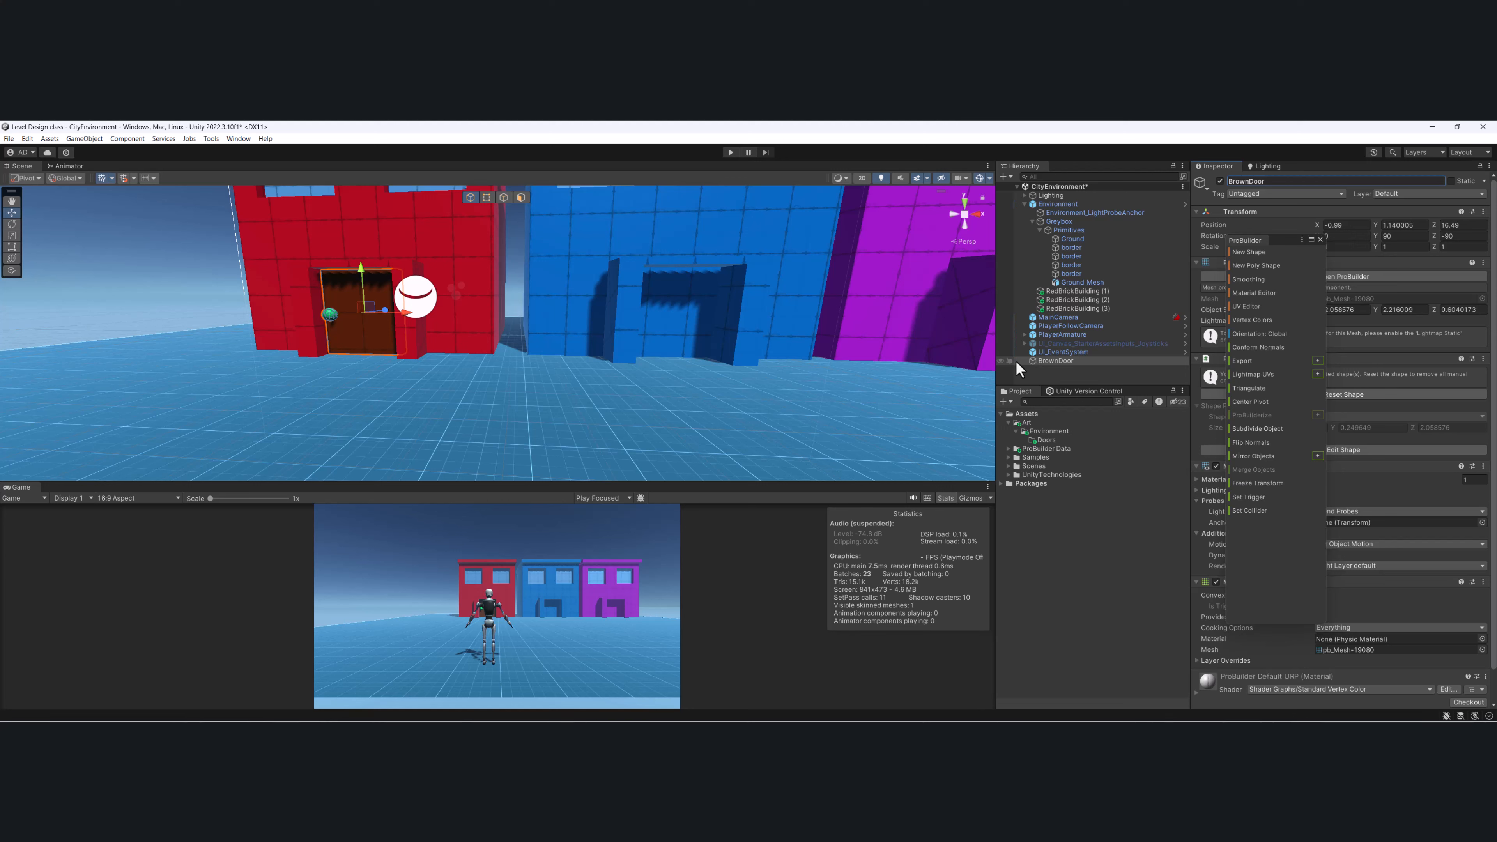
{"action": "left_click_drag", "start_coordinate": [1073, 364], "coordinate": [1058, 439]}
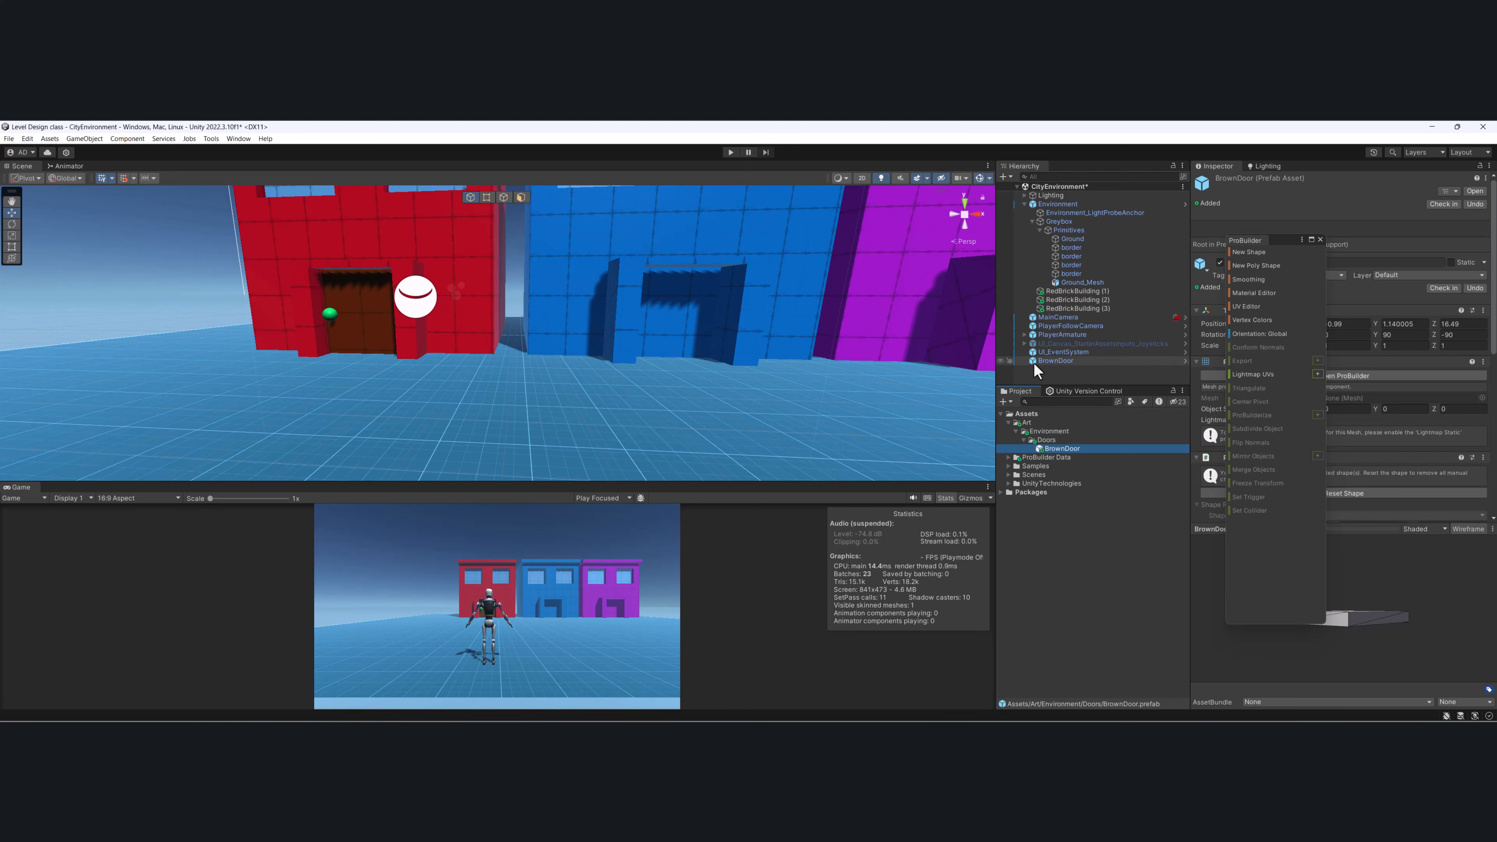
Close the ProBuilder window and duplicate the BrownDoor instance into the blue building's doorway, at about X 7.02.
{"action": "left_click", "coordinate": [1065, 359]}
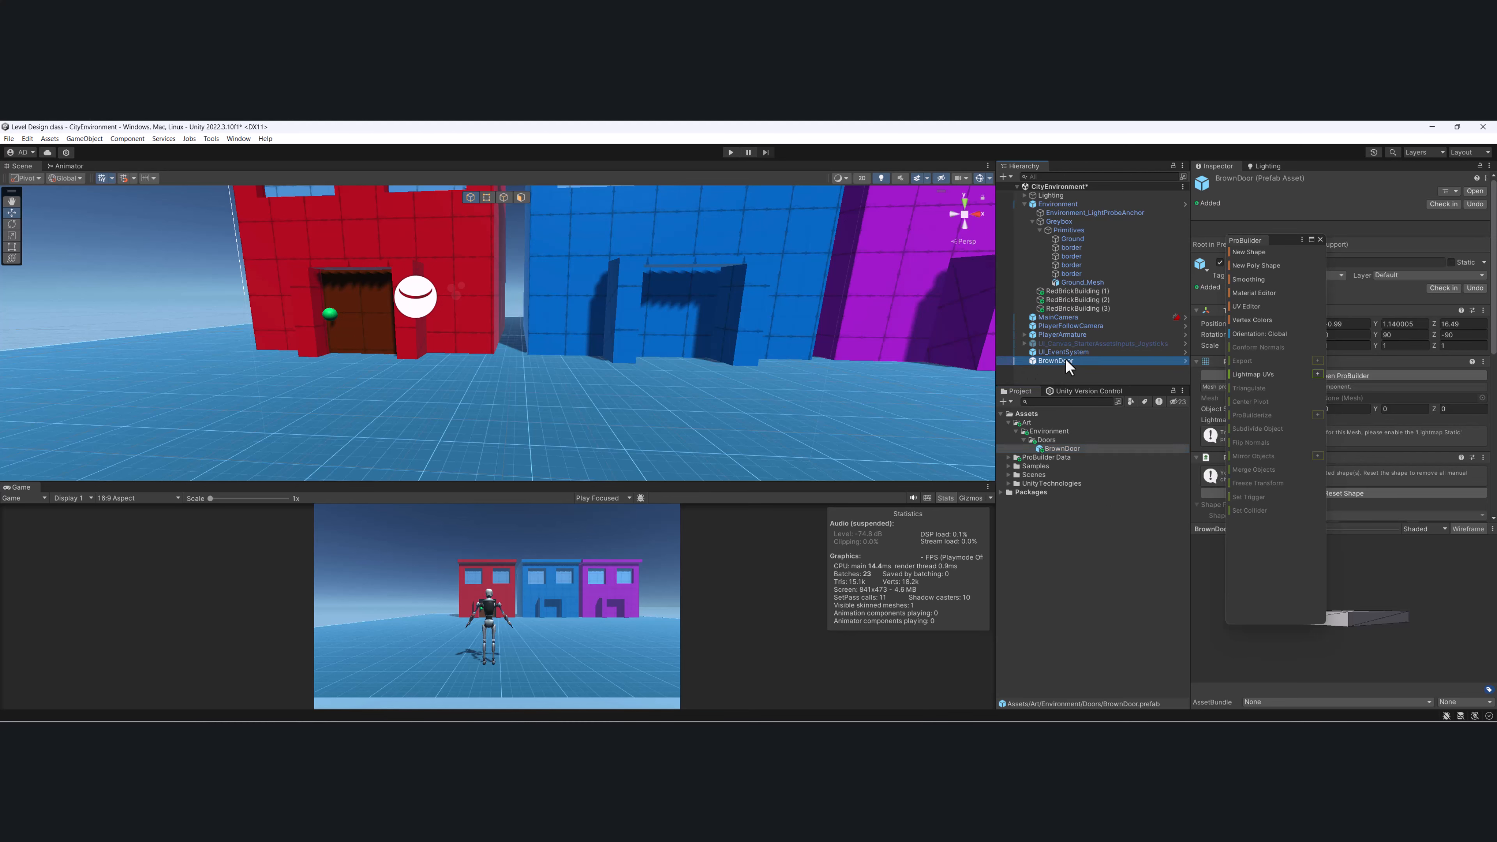
{"action": "right_click_drag", "start_coordinate": [442, 273], "coordinate": [432, 290]}
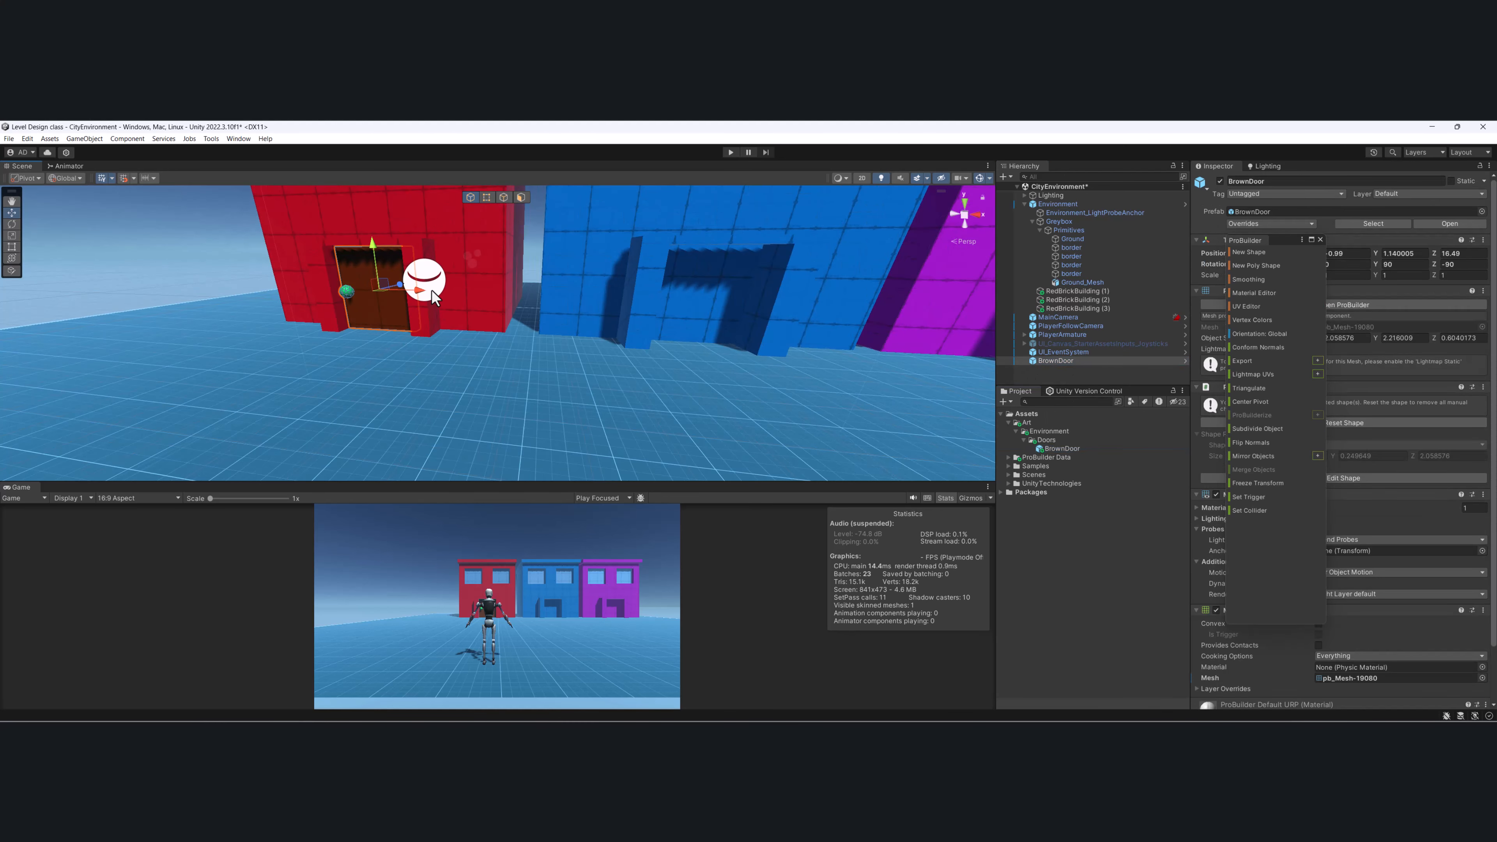
{"action": "left_click", "coordinate": [1323, 237]}
{"action": "right_click_drag", "start_coordinate": [303, 332], "coordinate": [461, 323]}
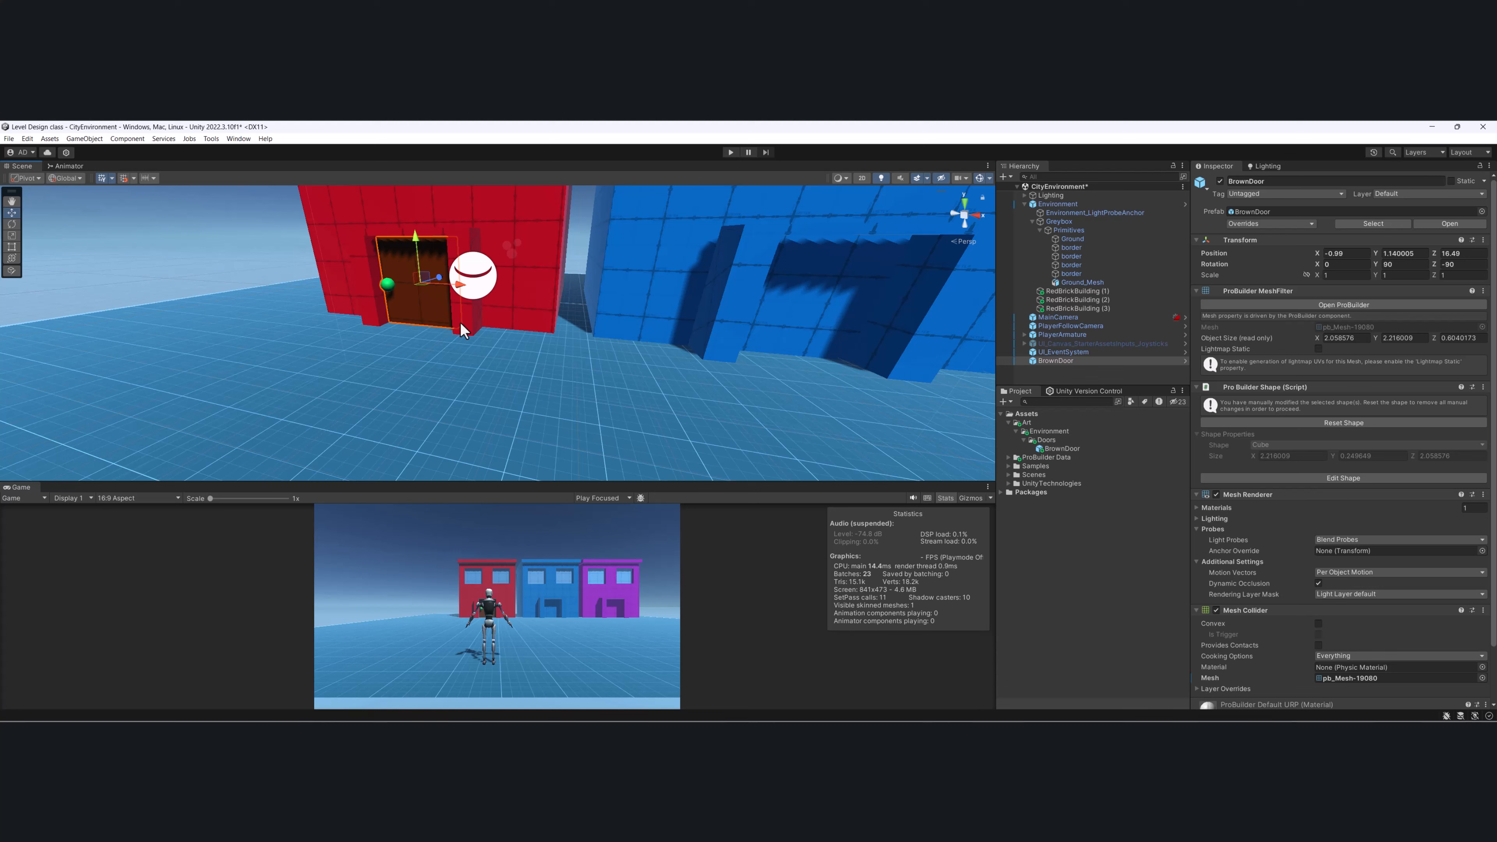
{"action": "key", "text": "ctrl+d"}
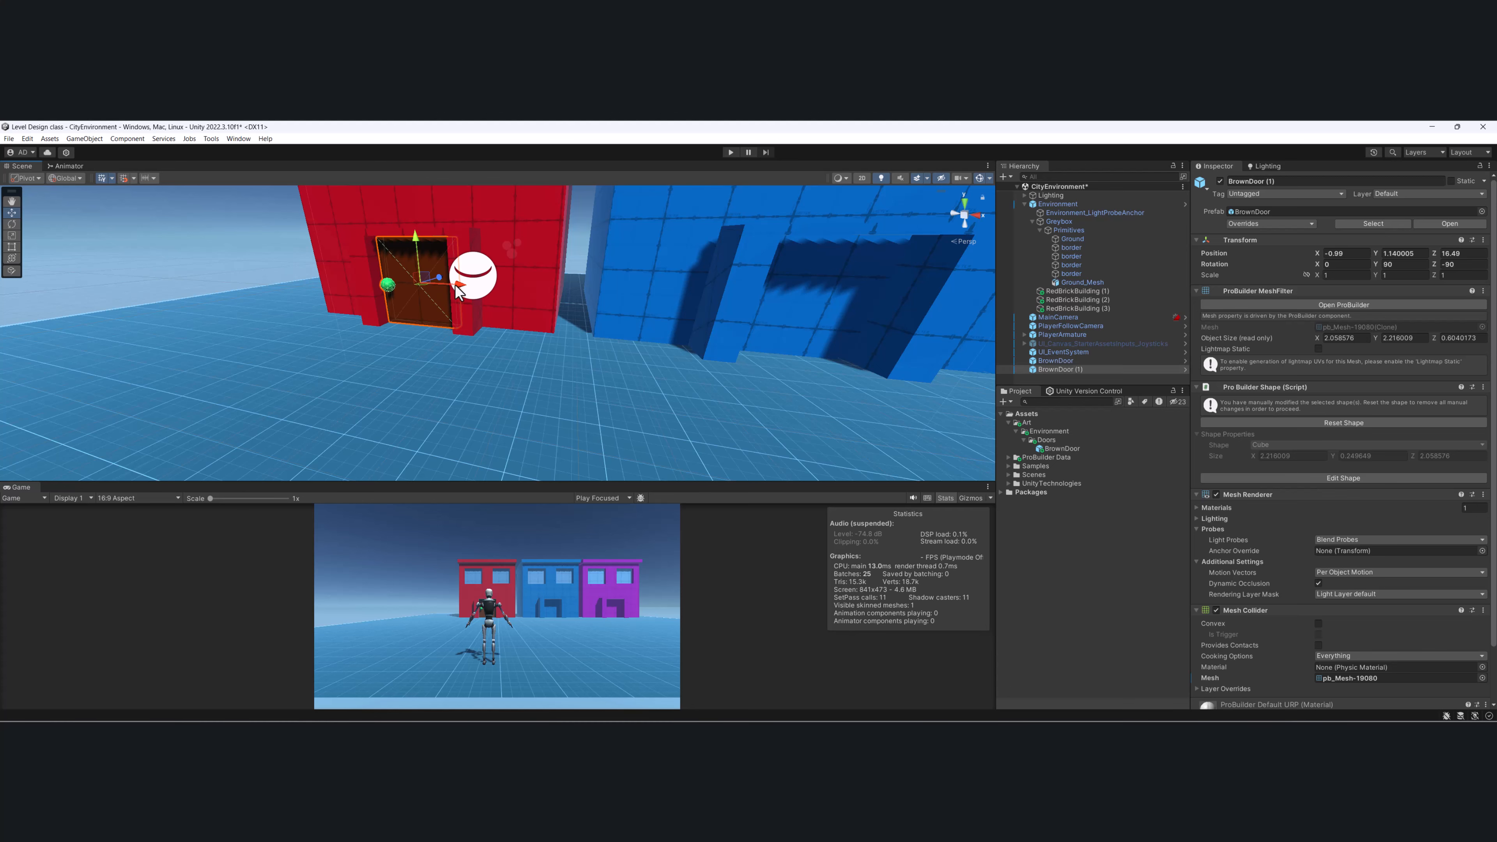
{"action": "left_click_drag", "start_coordinate": [458, 285], "coordinate": [863, 305]}
{"action": "scroll", "coordinate": [863, 308], "scroll_direction": "down", "scroll_amount": 2}
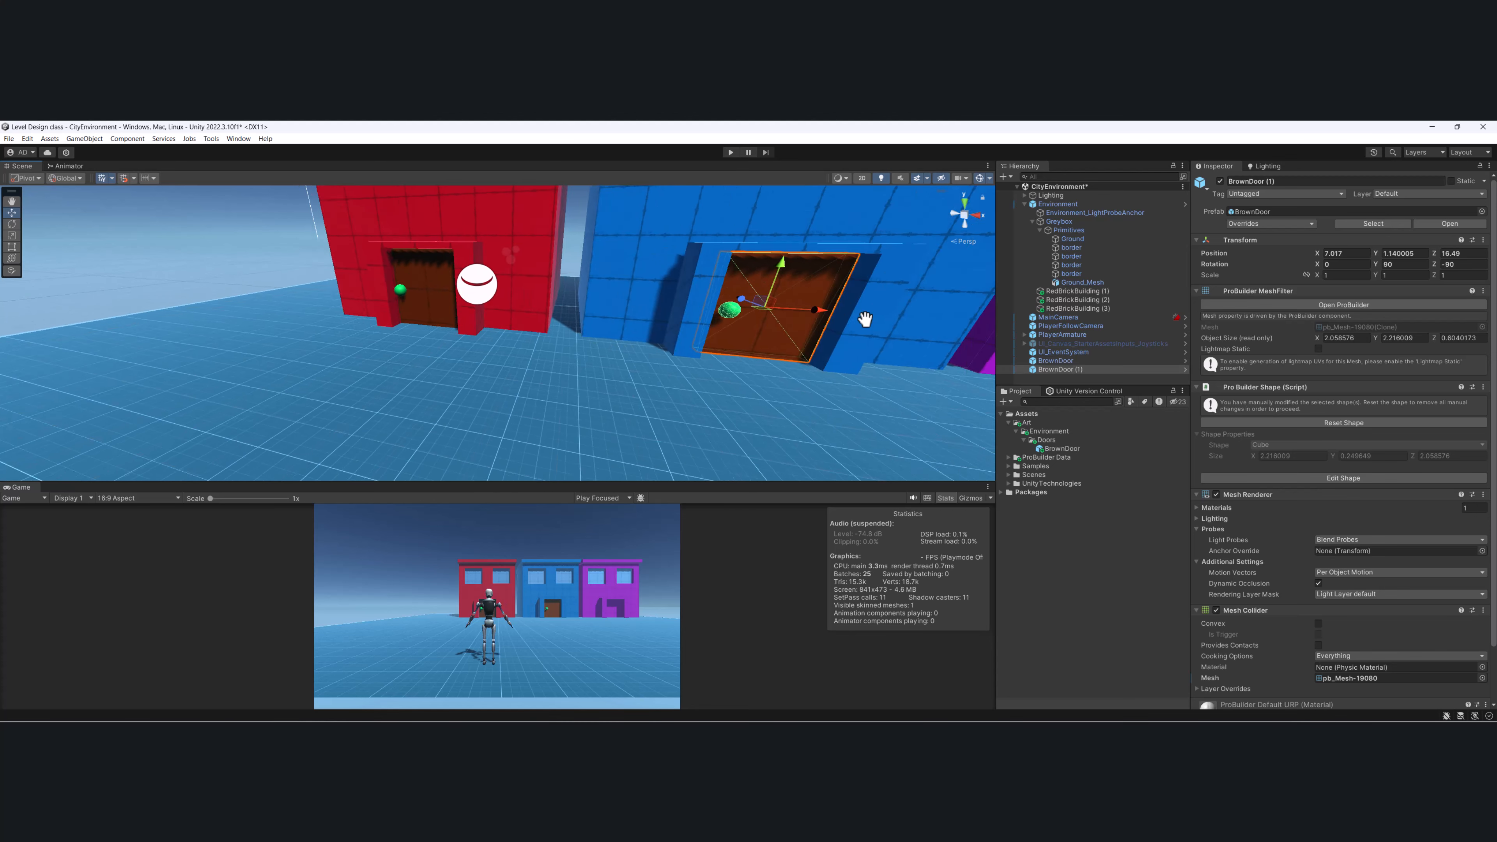
Duplicate the blue building's door into the purple building's doorway and fine-tune it to about X 14.59.
{"action": "middle_click_drag", "start_coordinate": [862, 320], "coordinate": [698, 319]}
{"action": "scroll", "coordinate": [698, 319], "scroll_direction": "down", "scroll_amount": 3}
{"action": "scroll", "coordinate": [698, 318], "scroll_direction": "down", "scroll_amount": 2}
{"action": "key", "text": "ctrl+d"}
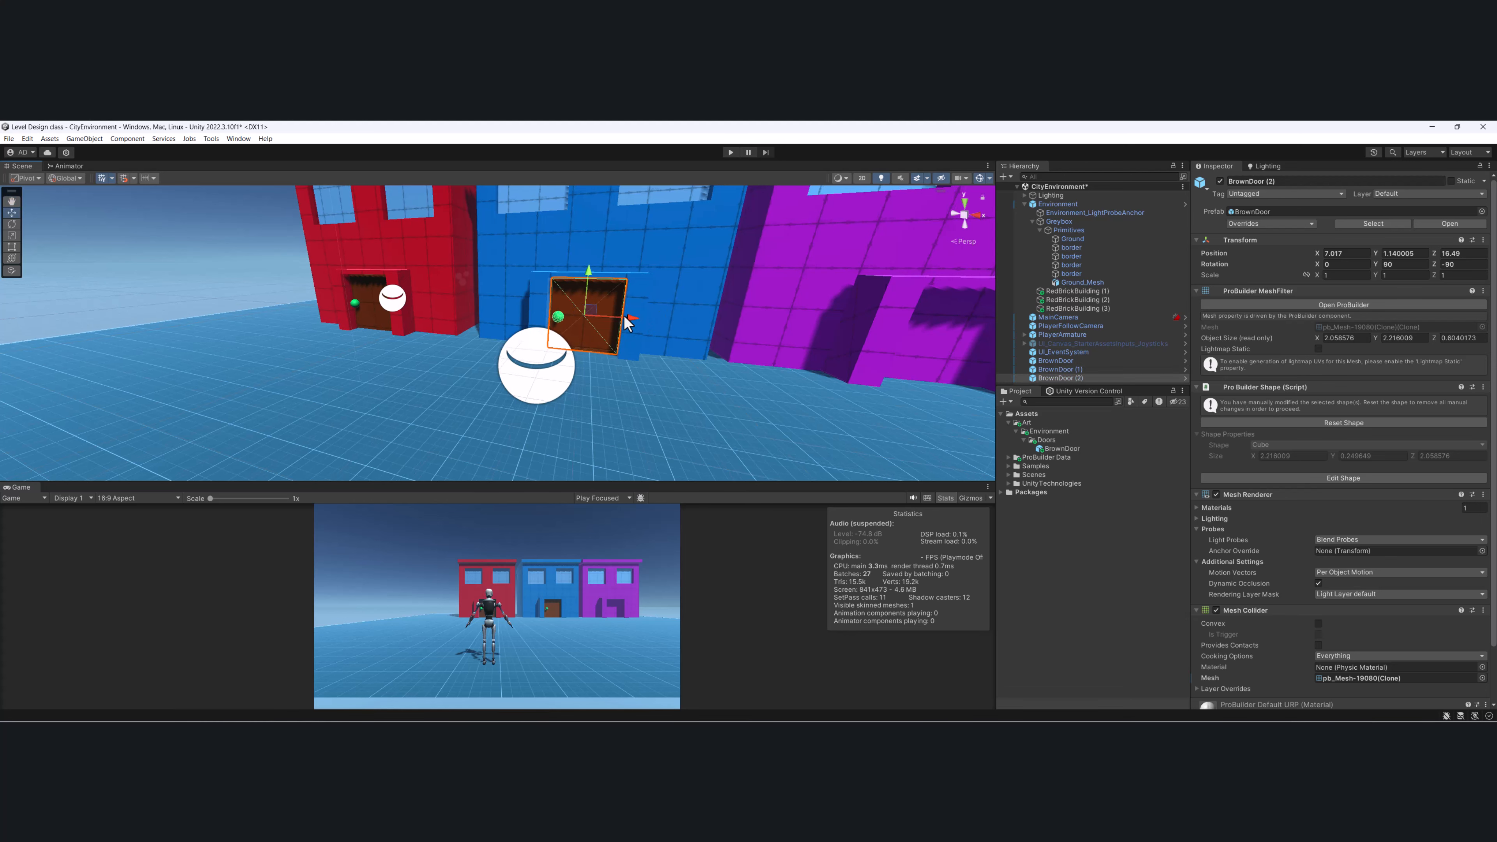
{"action": "left_click_drag", "start_coordinate": [642, 329], "coordinate": [1008, 334]}
{"action": "scroll", "coordinate": [798, 351], "scroll_direction": "down", "scroll_amount": 2}
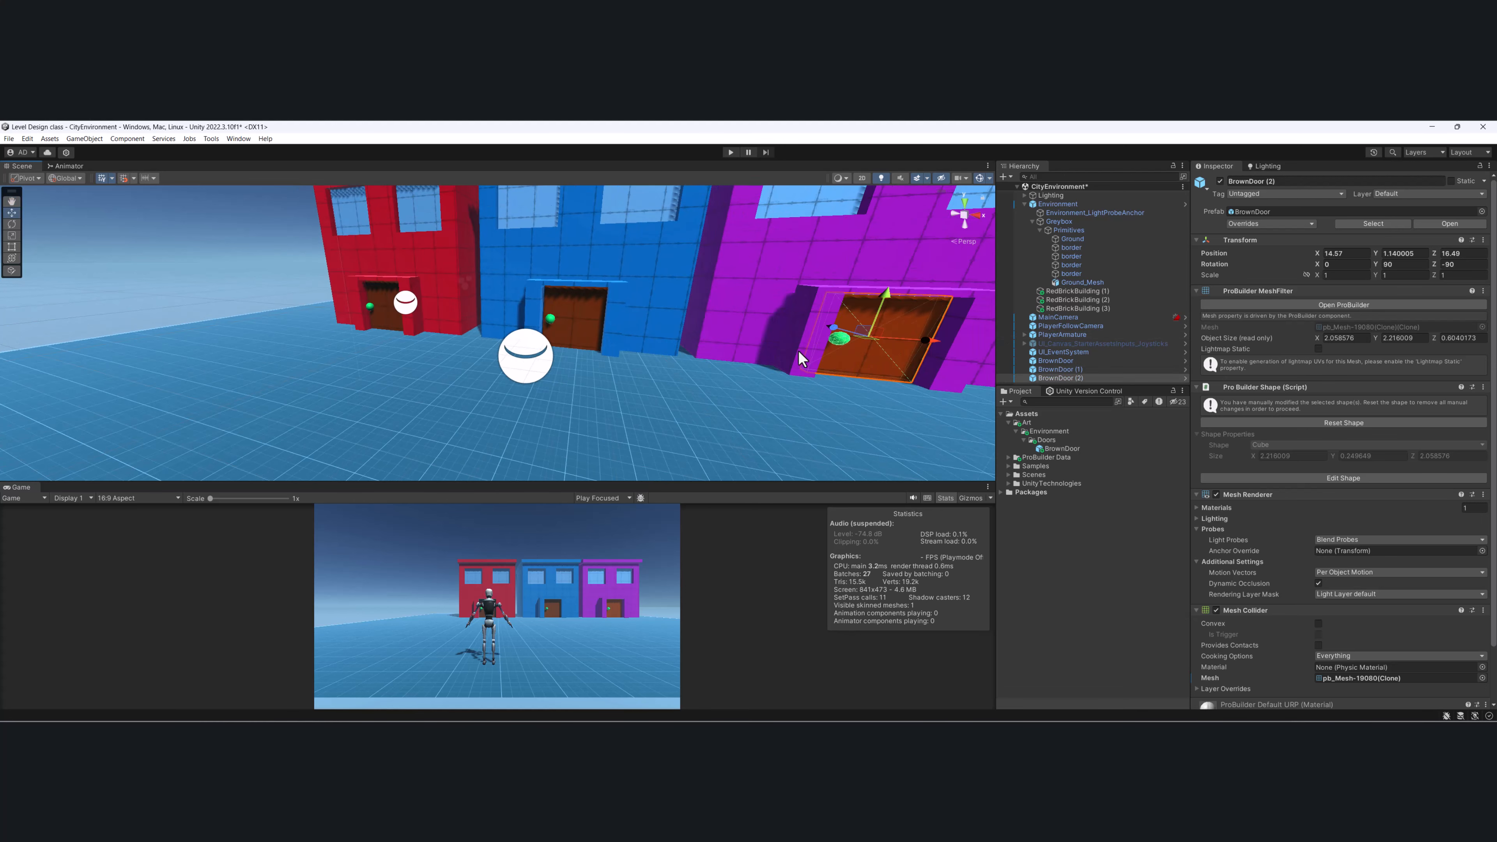
{"action": "left_click_drag", "start_coordinate": [799, 350], "coordinate": [707, 313], "text": "alt"}
{"action": "left_click_drag", "start_coordinate": [879, 336], "coordinate": [884, 333]}
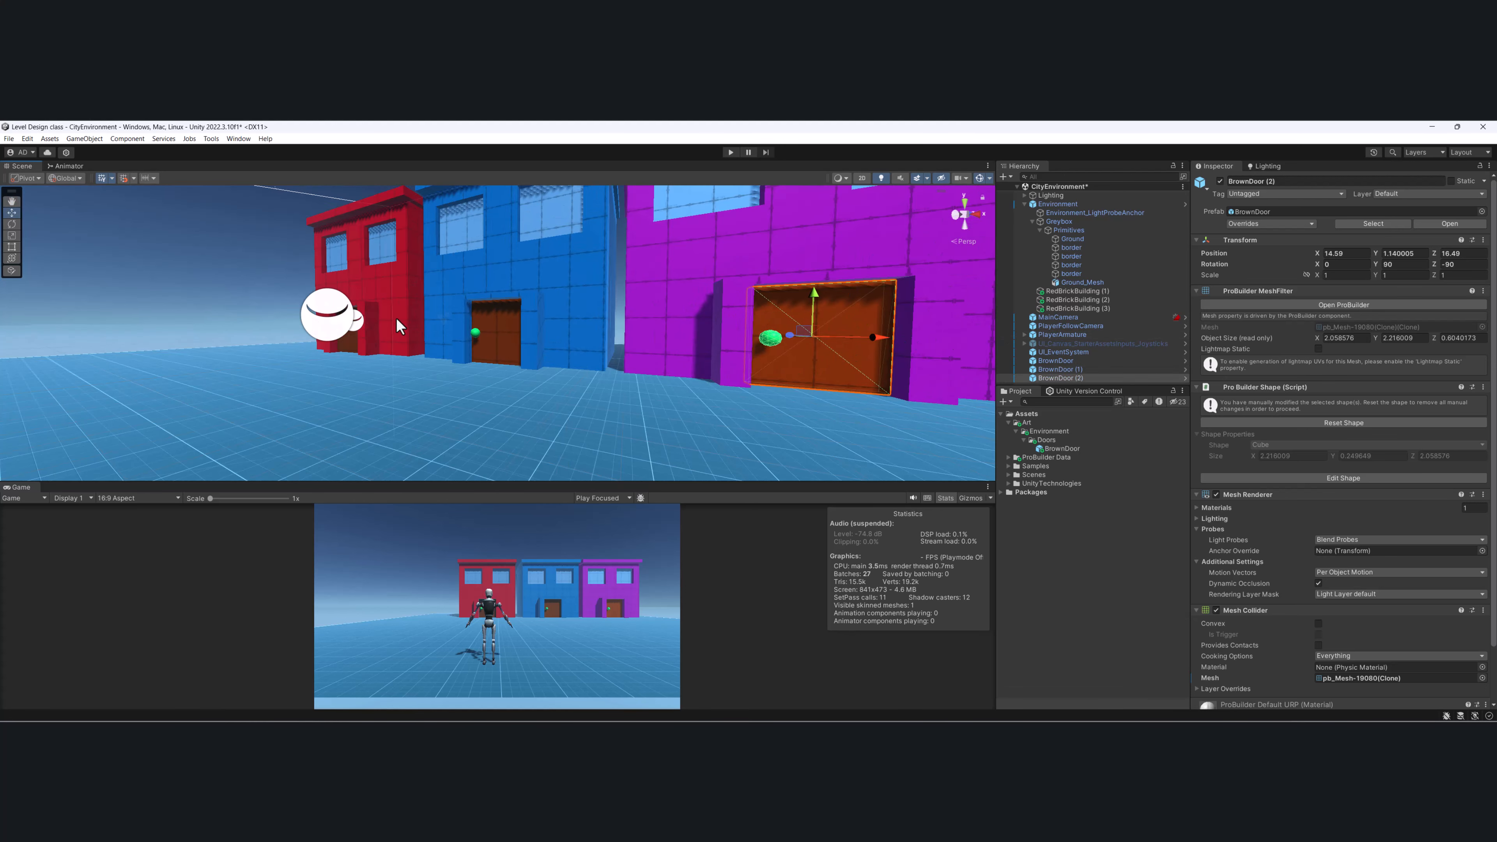
Narrow the purple building's door to a Z scale of about 0.66 and apply all its overrides to the BrownDoor prefab.
{"action": "left_click_drag", "start_coordinate": [401, 329], "coordinate": [820, 346], "text": "alt"}
{"action": "key", "text": "r"}
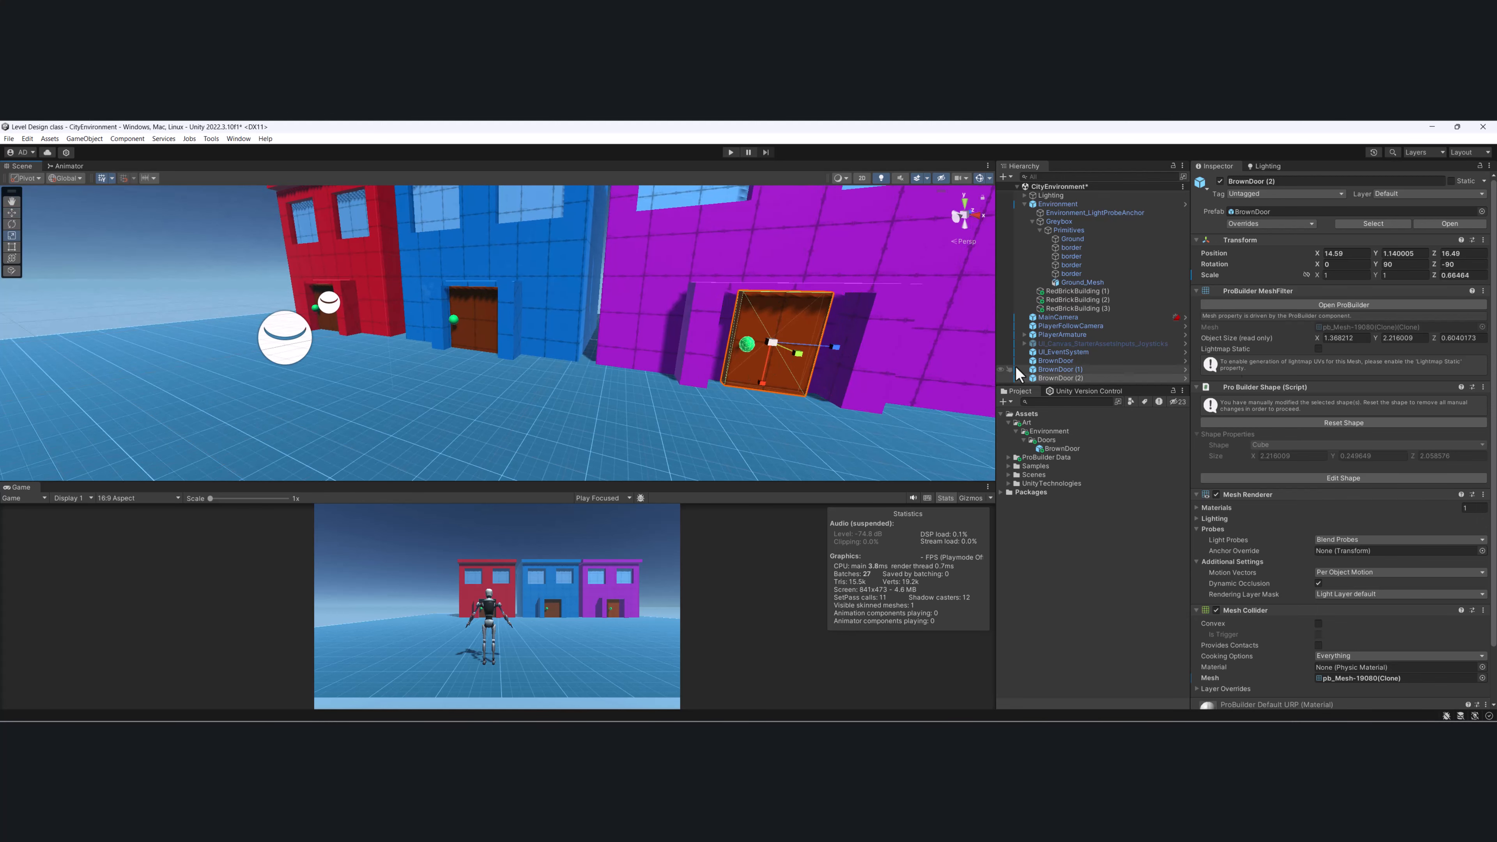
{"action": "left_click", "coordinate": [1299, 223]}
{"action": "left_click", "coordinate": [1356, 320]}
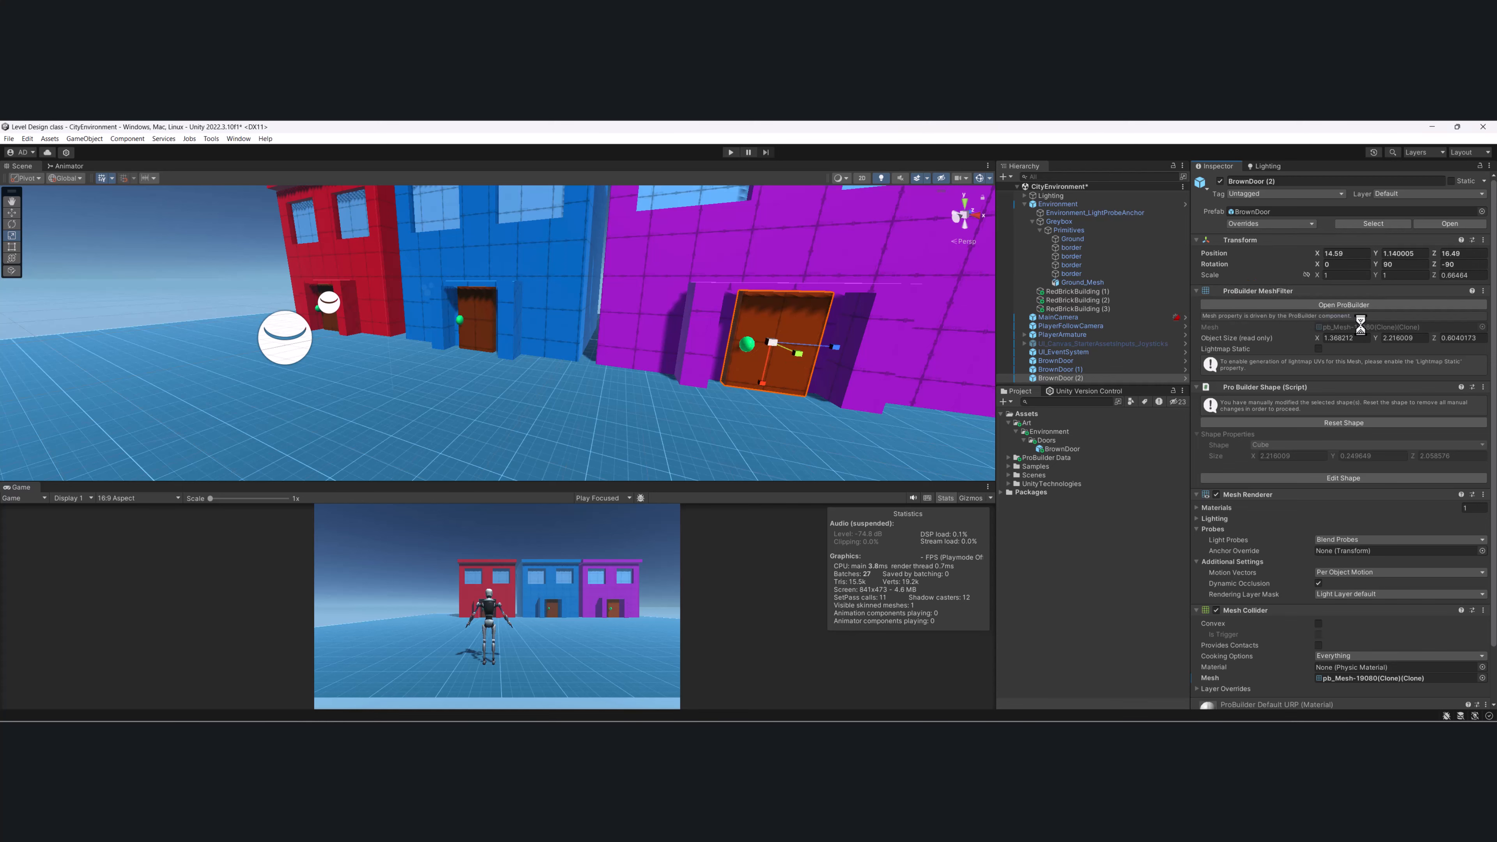
Undo the narrowing of the purple building's door and scale the door taller instead, to an X scale of about 1.12.
{"action": "key", "text": "w"}
{"action": "left_click_drag", "start_coordinate": [322, 307], "coordinate": [504, 311], "text": "alt"}
{"action": "scroll", "coordinate": [539, 345], "scroll_direction": "down", "scroll_amount": 3}
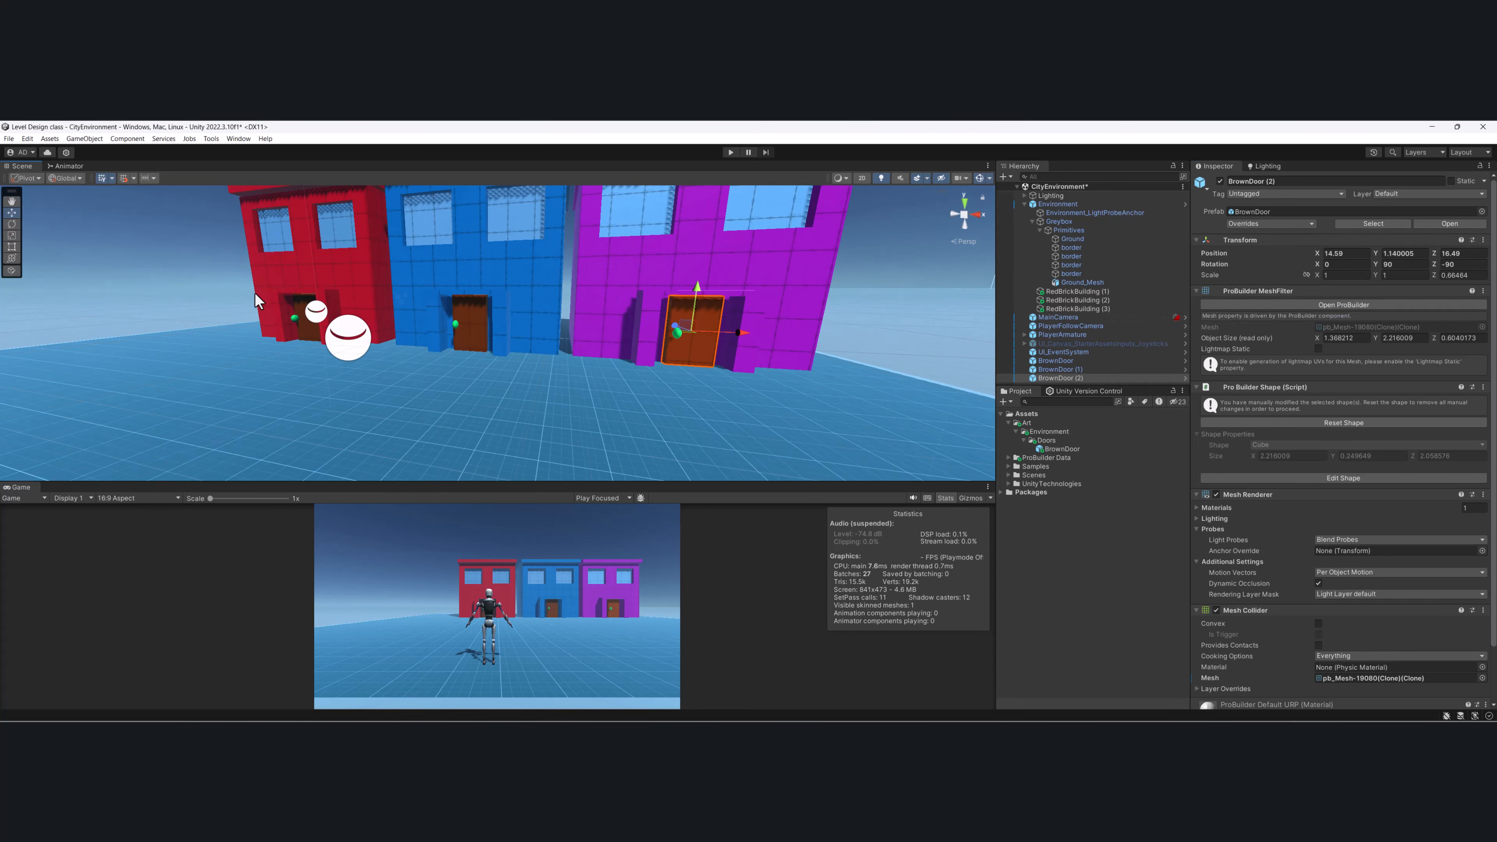
{"action": "left_click_drag", "start_coordinate": [255, 295], "coordinate": [425, 342], "text": "alt"}
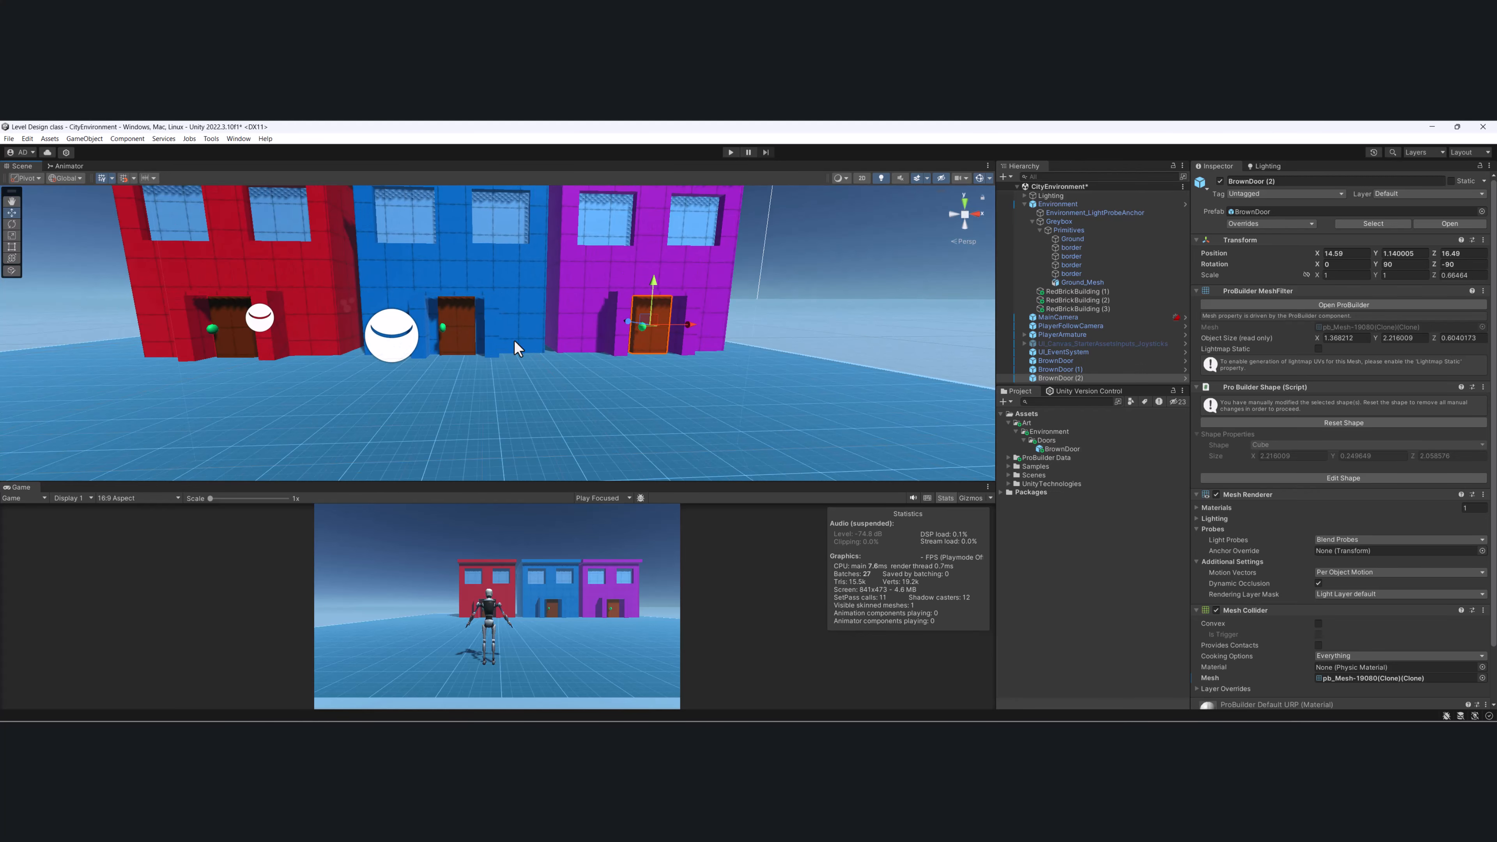
{"action": "left_click_drag", "start_coordinate": [637, 329], "coordinate": [234, 348], "text": "alt"}
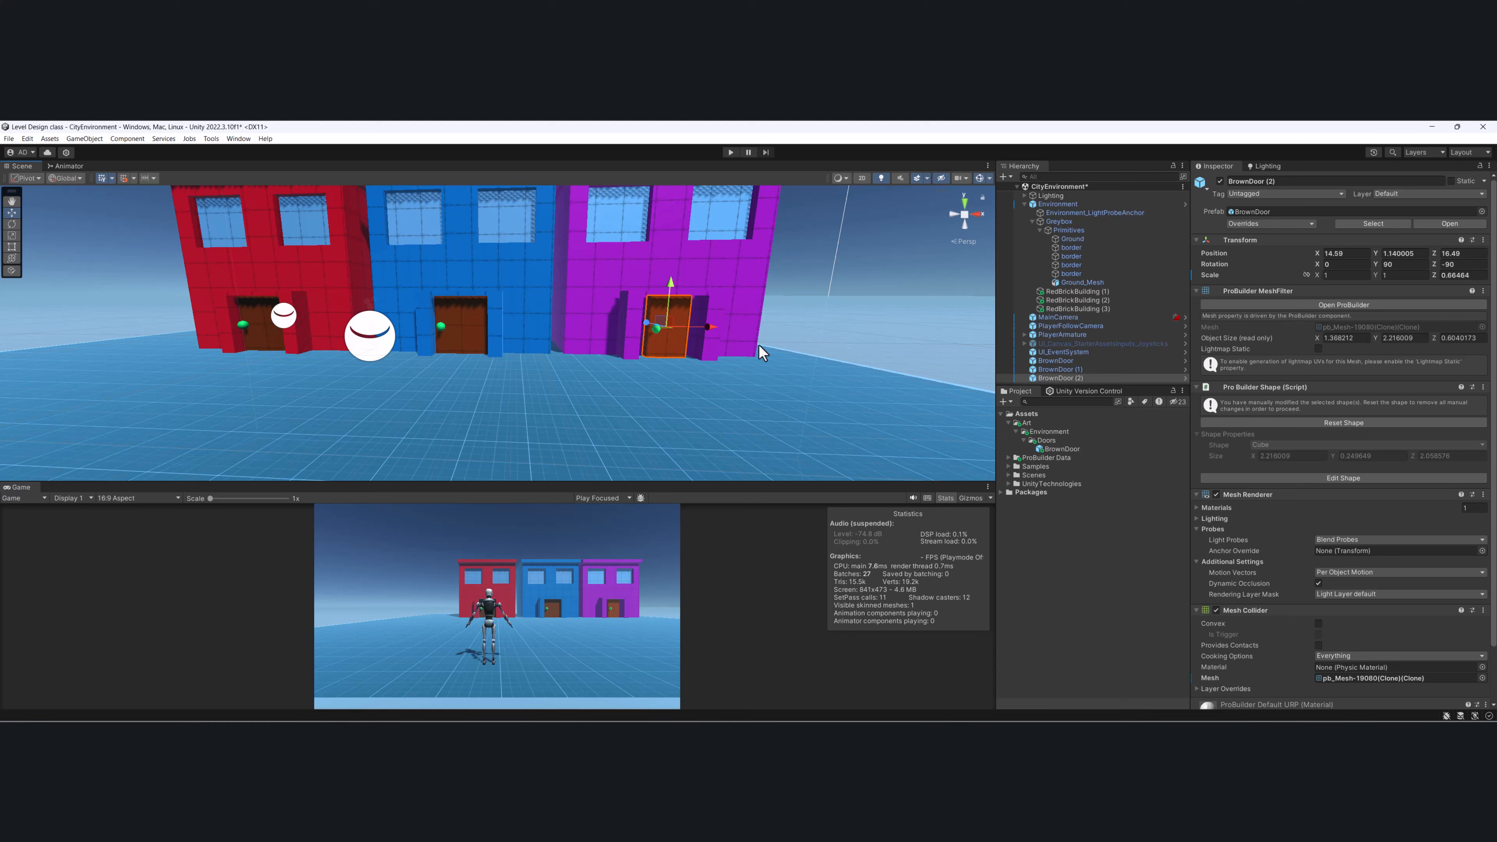
{"action": "key", "text": "ctrl+z"}
{"action": "left_click_drag", "start_coordinate": [759, 347], "coordinate": [735, 323], "text": "alt"}
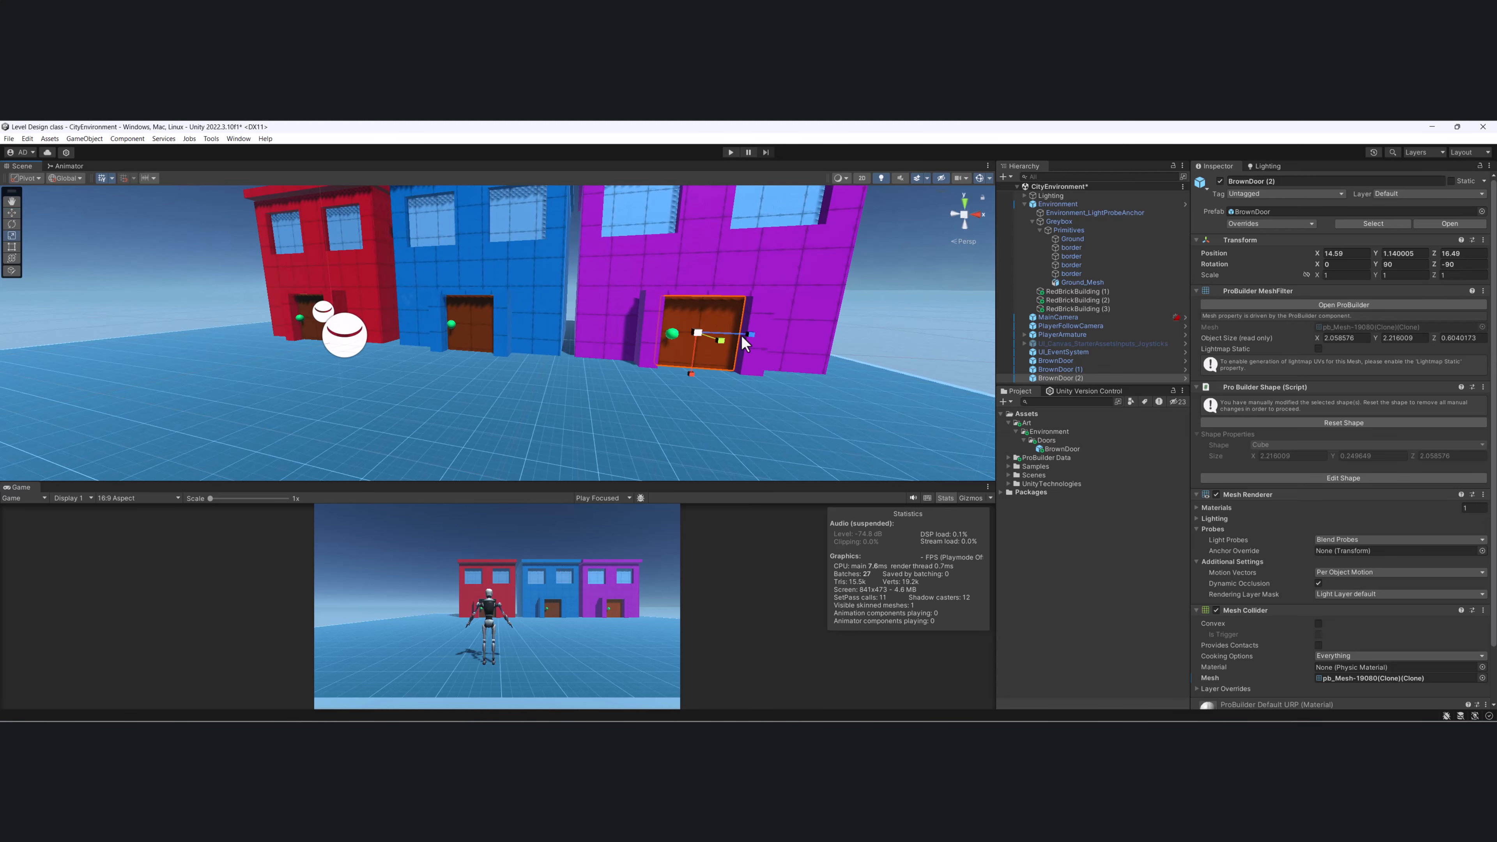
{"action": "left_click_drag", "start_coordinate": [688, 376], "coordinate": [689, 382]}
{"action": "key", "text": "w"}
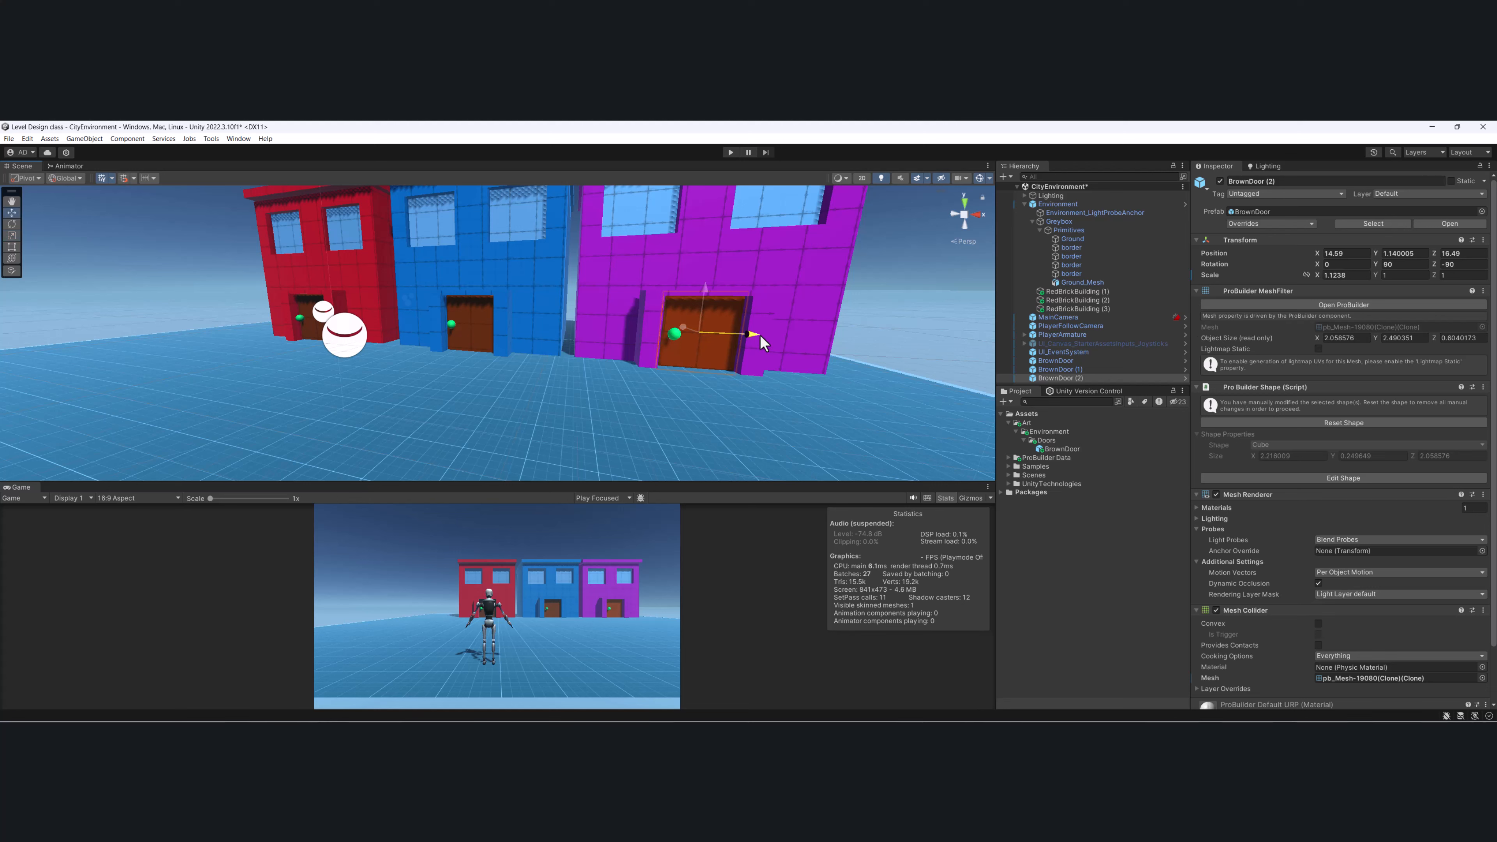
Move the purple and blue buildings' doors out beside the purple building to compare their sizes, and undo both moves.
{"action": "left_click_drag", "start_coordinate": [760, 334], "coordinate": [892, 341]}
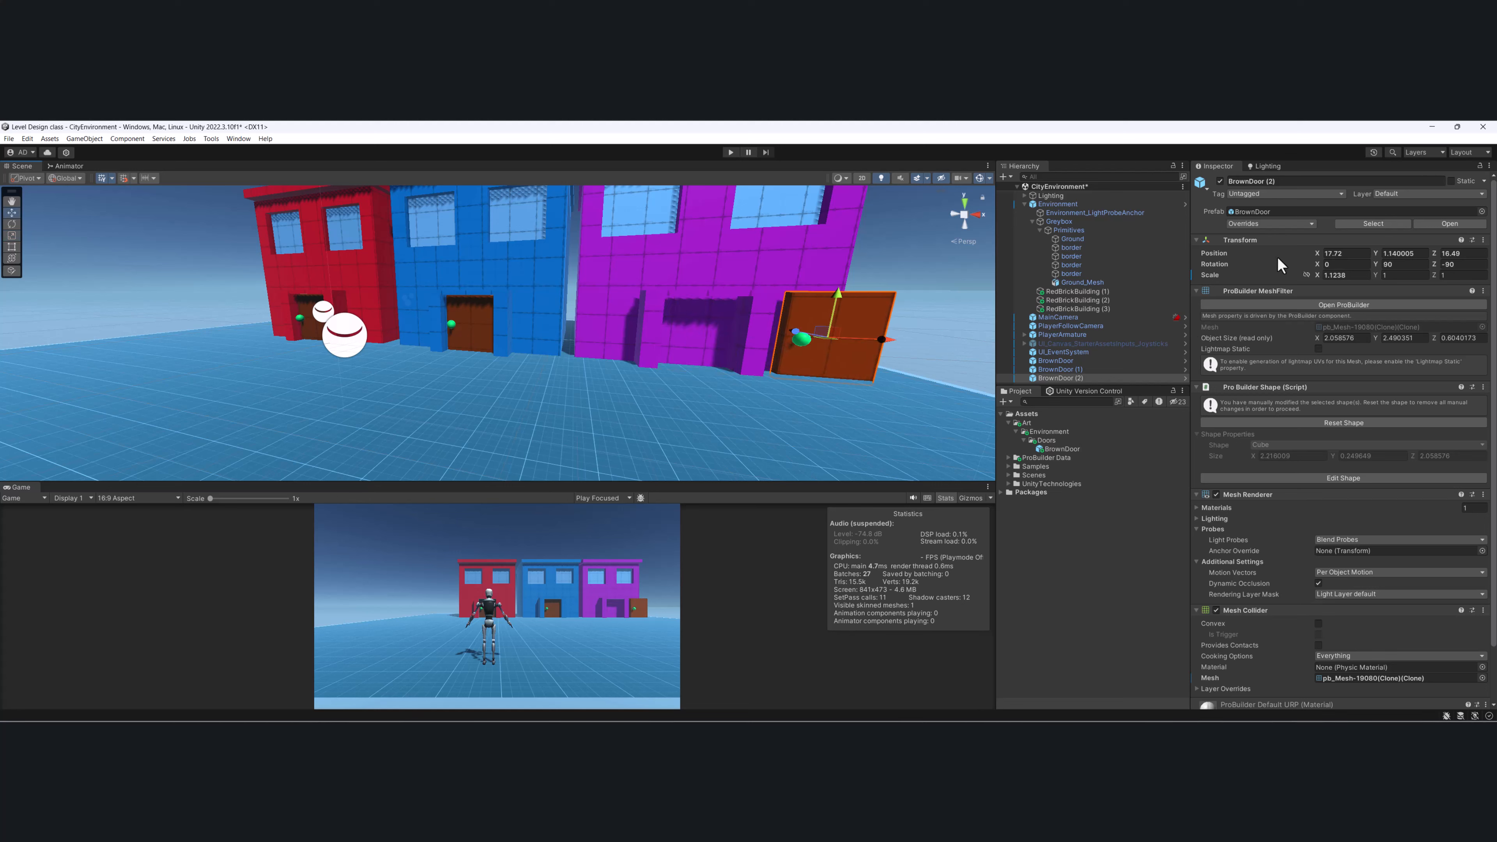
{"action": "left_click", "coordinate": [470, 328]}
{"action": "left_click_drag", "start_coordinate": [470, 328], "coordinate": [847, 339]}
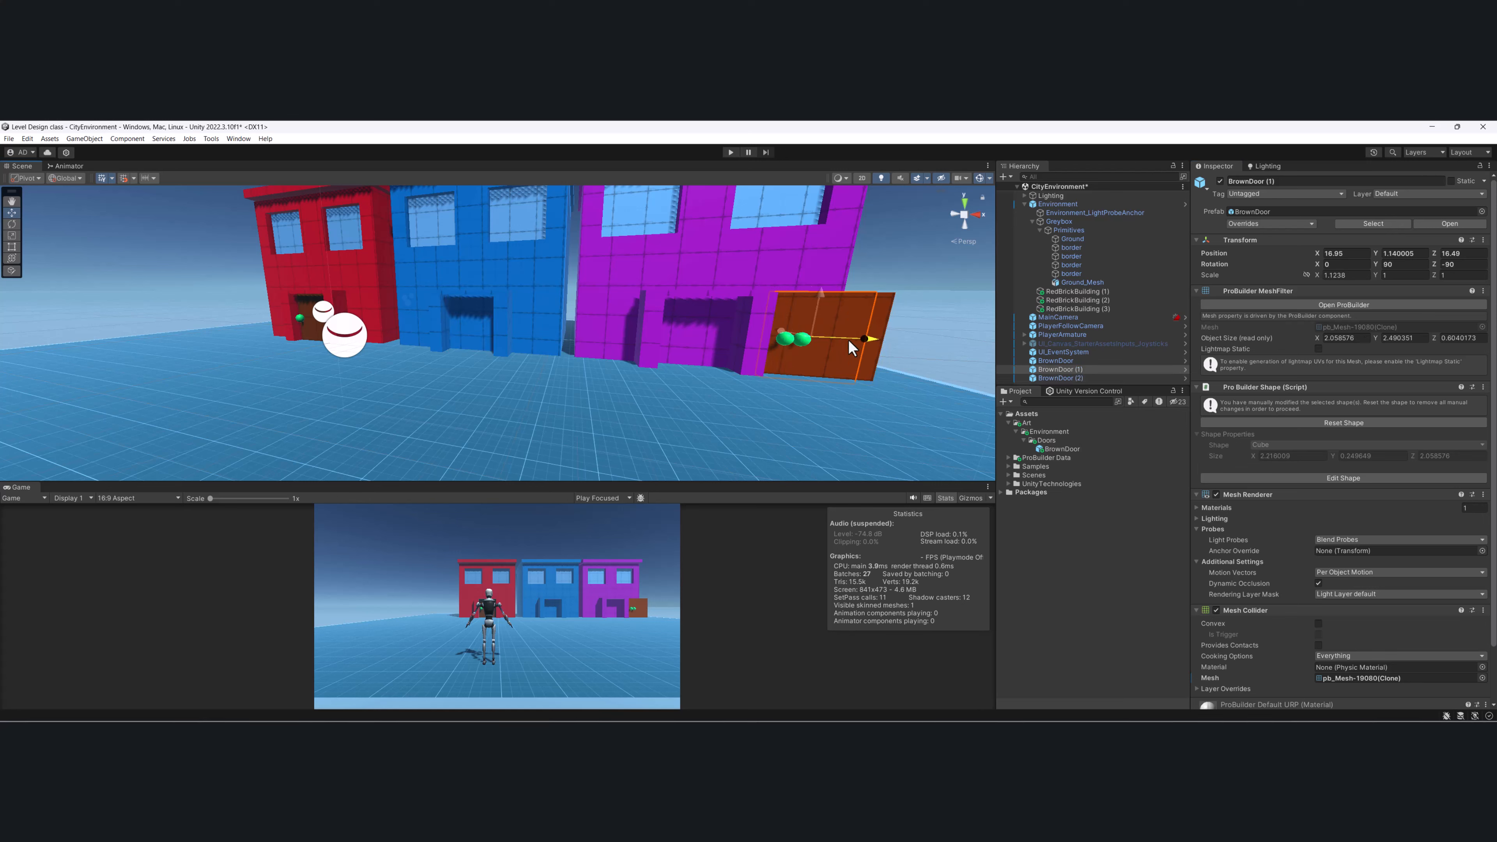
{"action": "key", "text": "ctrl+z"}
{"action": "key", "text": "ctrl+z"}
{"action": "key", "text": "ctrl+z"}
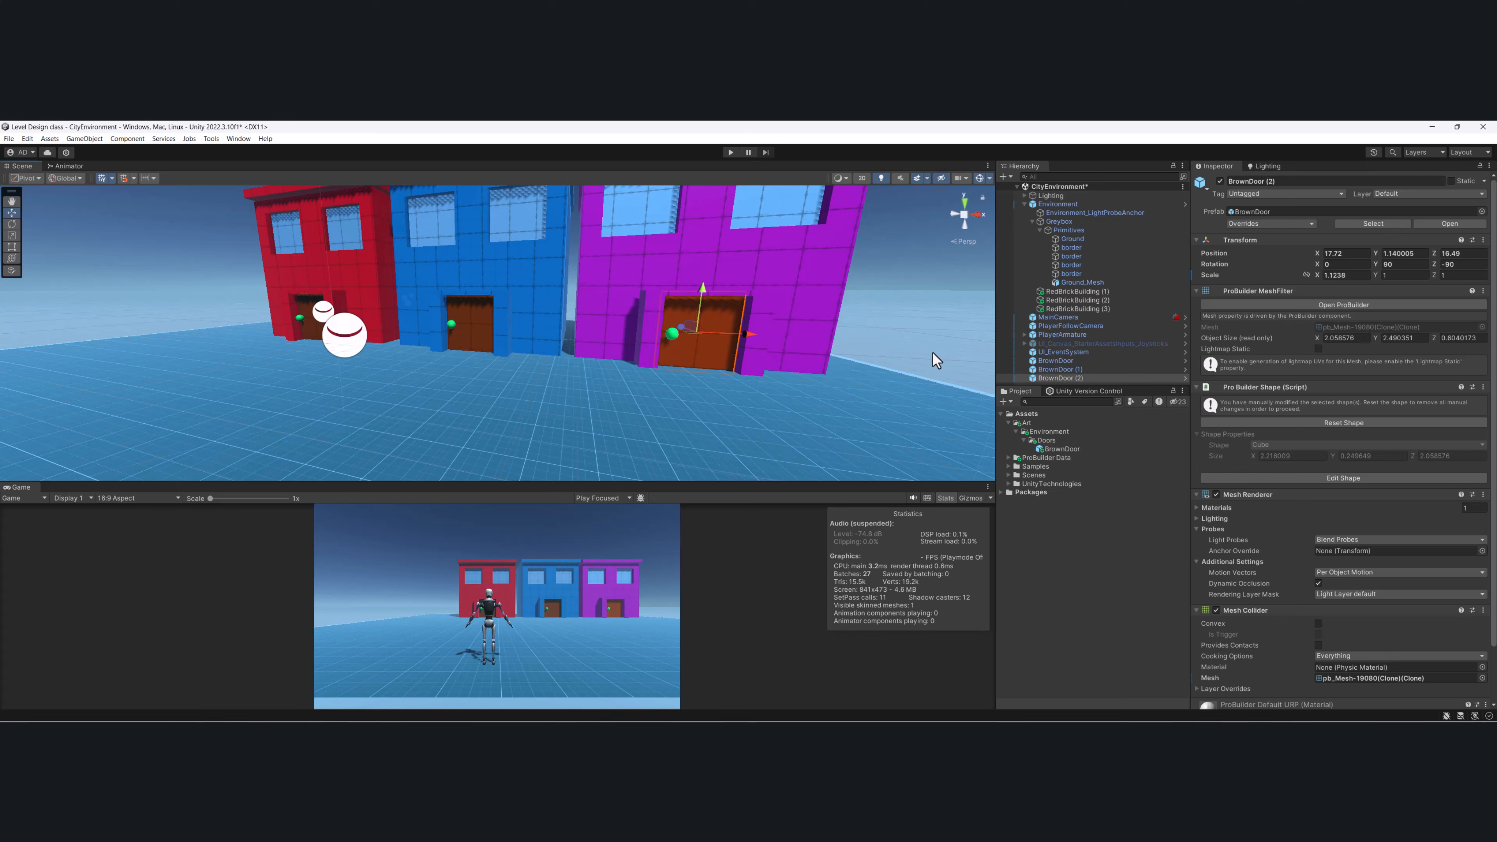
Review the components of the purple building's door and collapse its Mesh Renderer section.
{"action": "left_click_drag", "start_coordinate": [784, 333], "coordinate": [735, 348], "text": "alt"}
{"action": "middle_click_drag", "start_coordinate": [736, 348], "coordinate": [619, 344]}
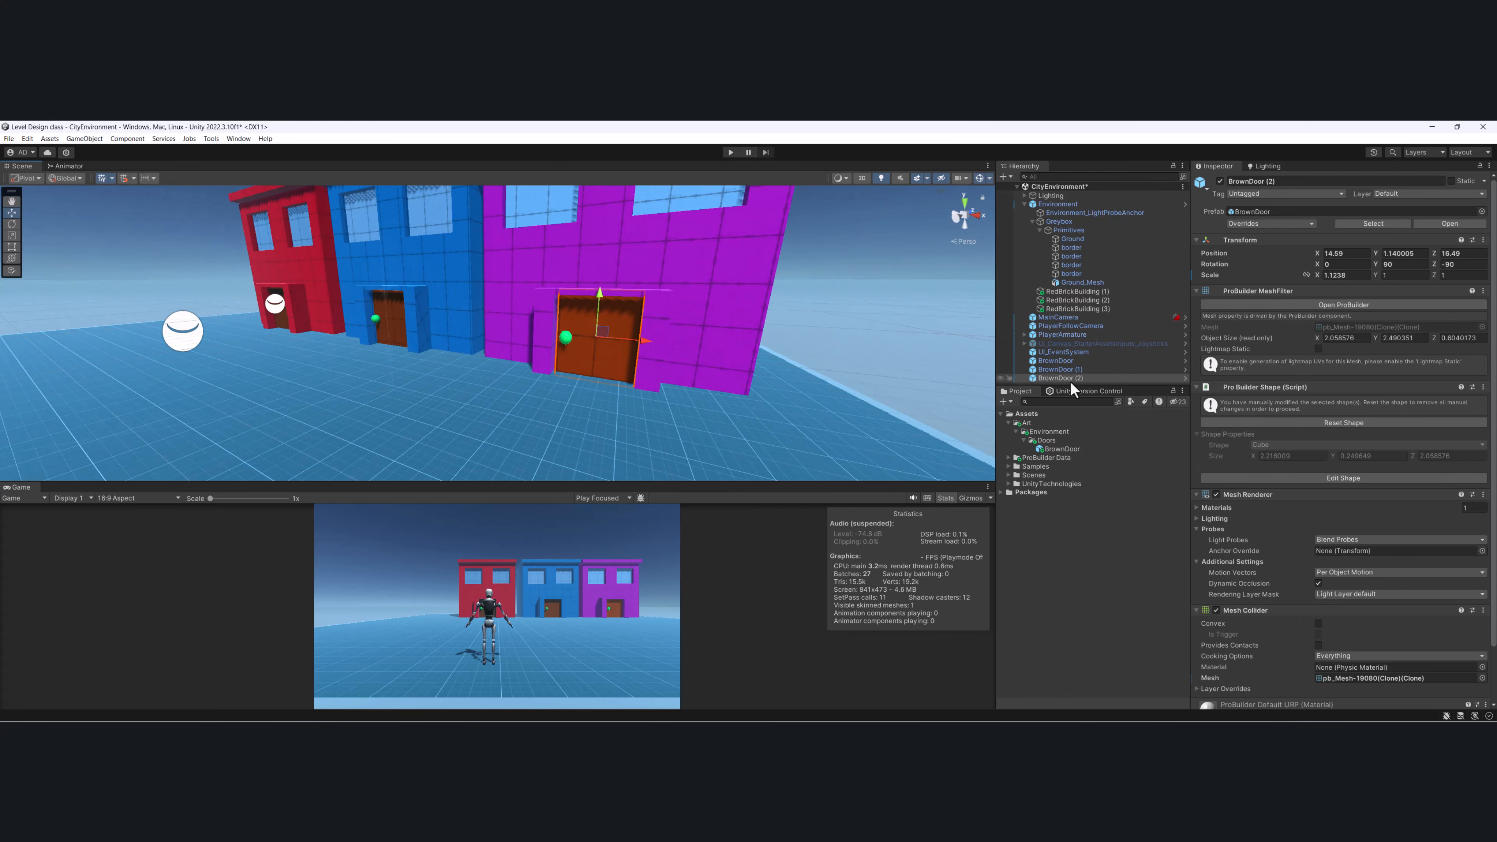
{"action": "scroll", "coordinate": [1321, 378], "scroll_direction": "down", "scroll_amount": 3}
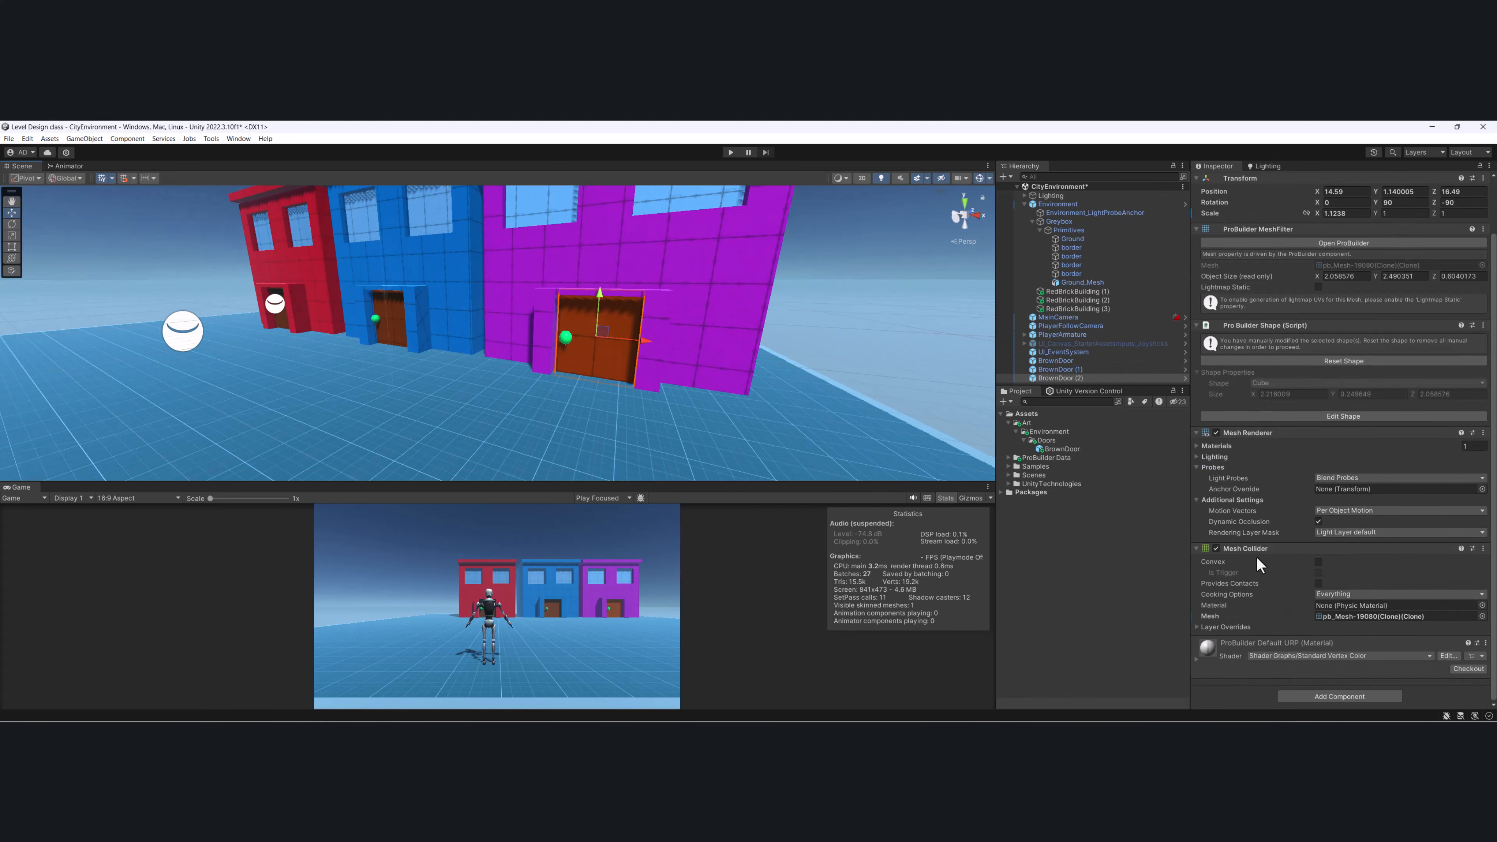
{"action": "left_click", "coordinate": [1195, 433]}
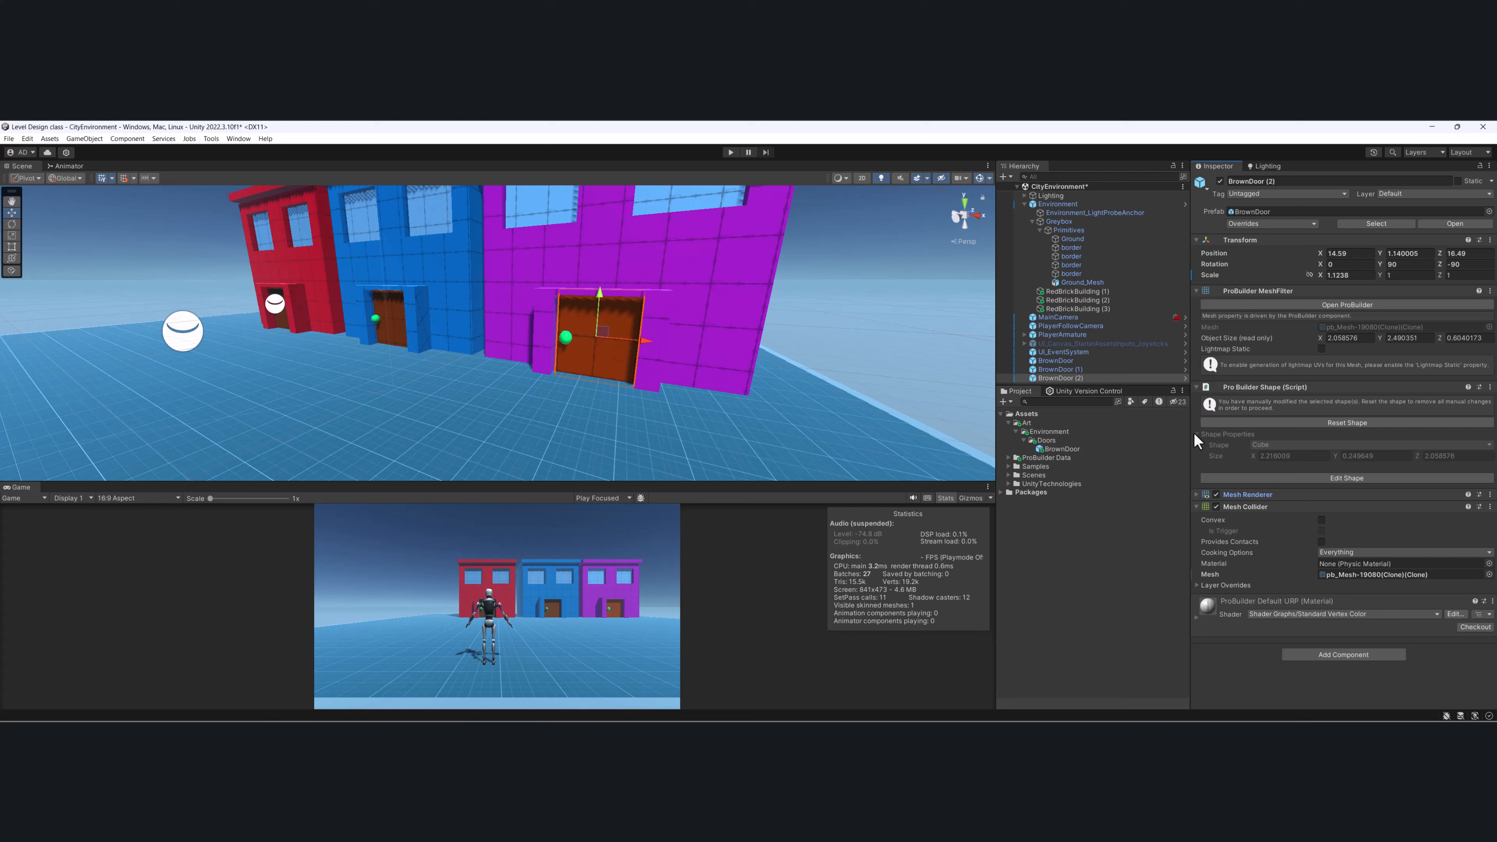
{"action": "left_click", "coordinate": [1071, 378]}
{"action": "middle_click_drag", "start_coordinate": [217, 314], "coordinate": [569, 350]}
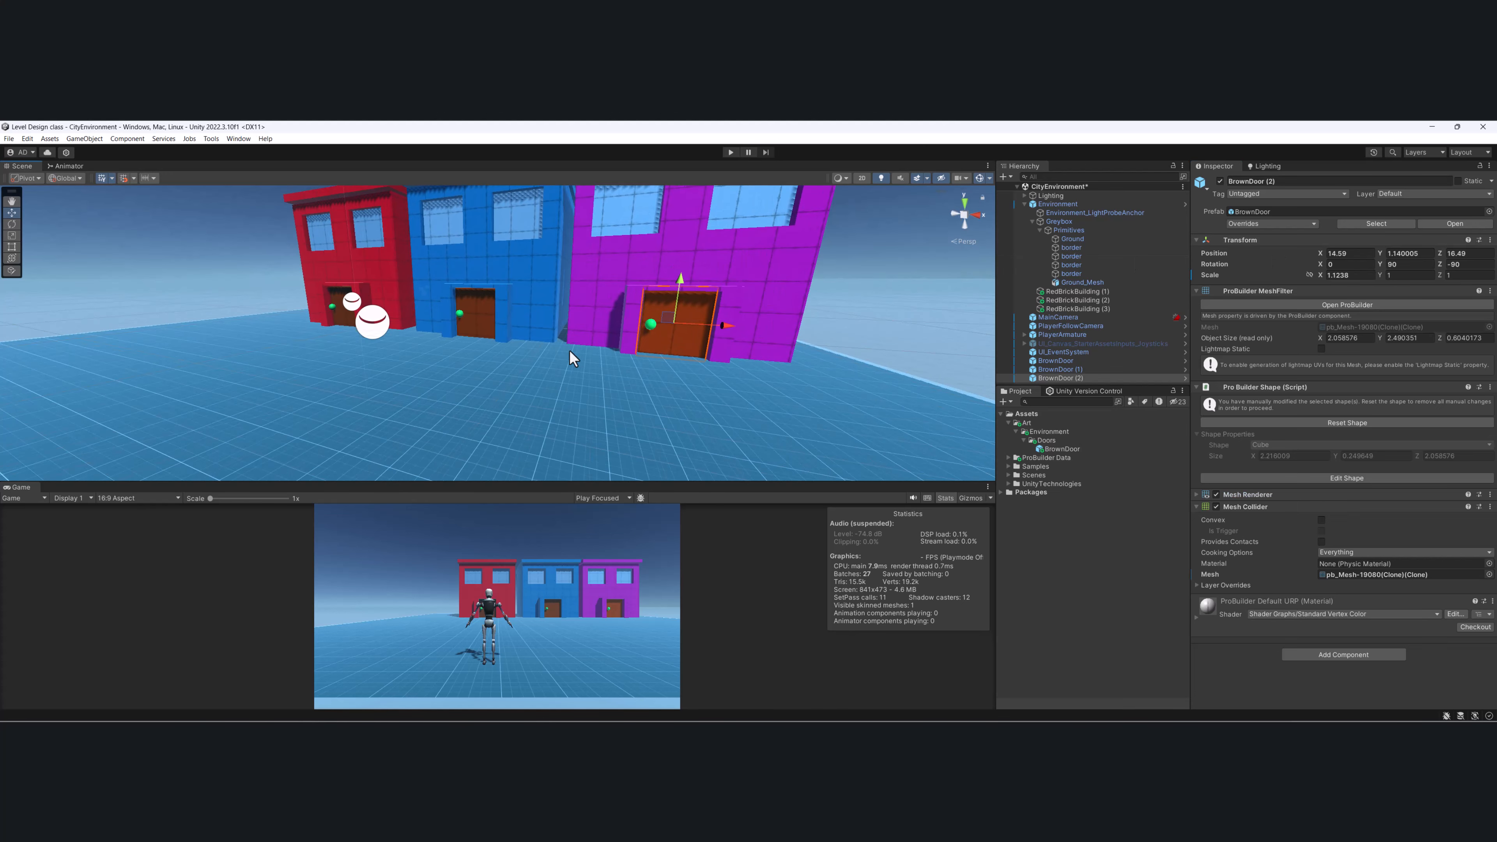
Play-test the scene in an enlarged game view, running the character past the building doors, and stop the playback.
{"action": "left_click", "coordinate": [731, 152]}
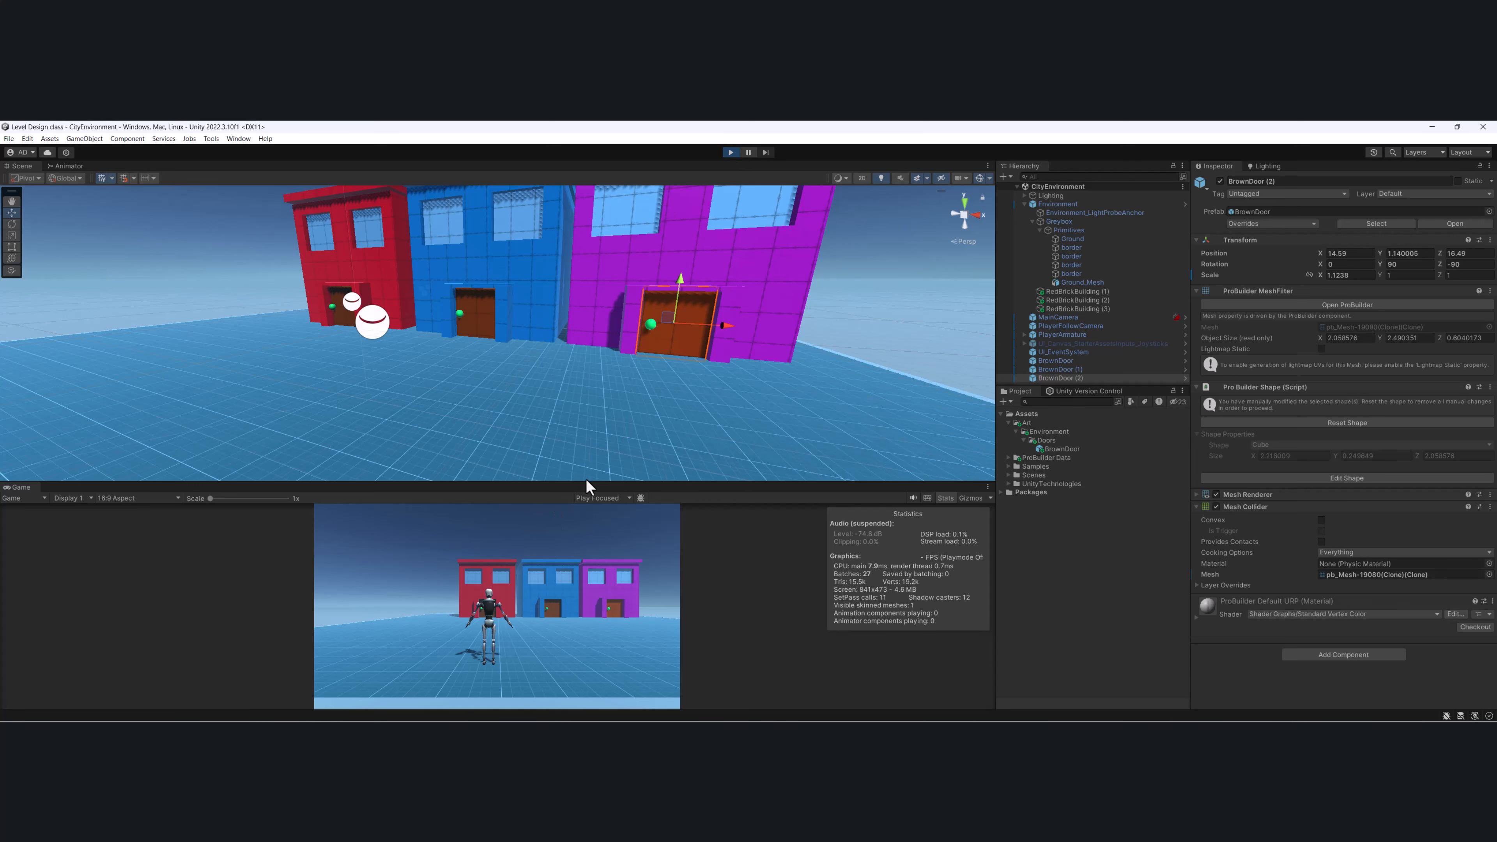
{"action": "left_click_drag", "start_coordinate": [585, 484], "coordinate": [601, 319]}
{"action": "key", "text": "shift+w"}
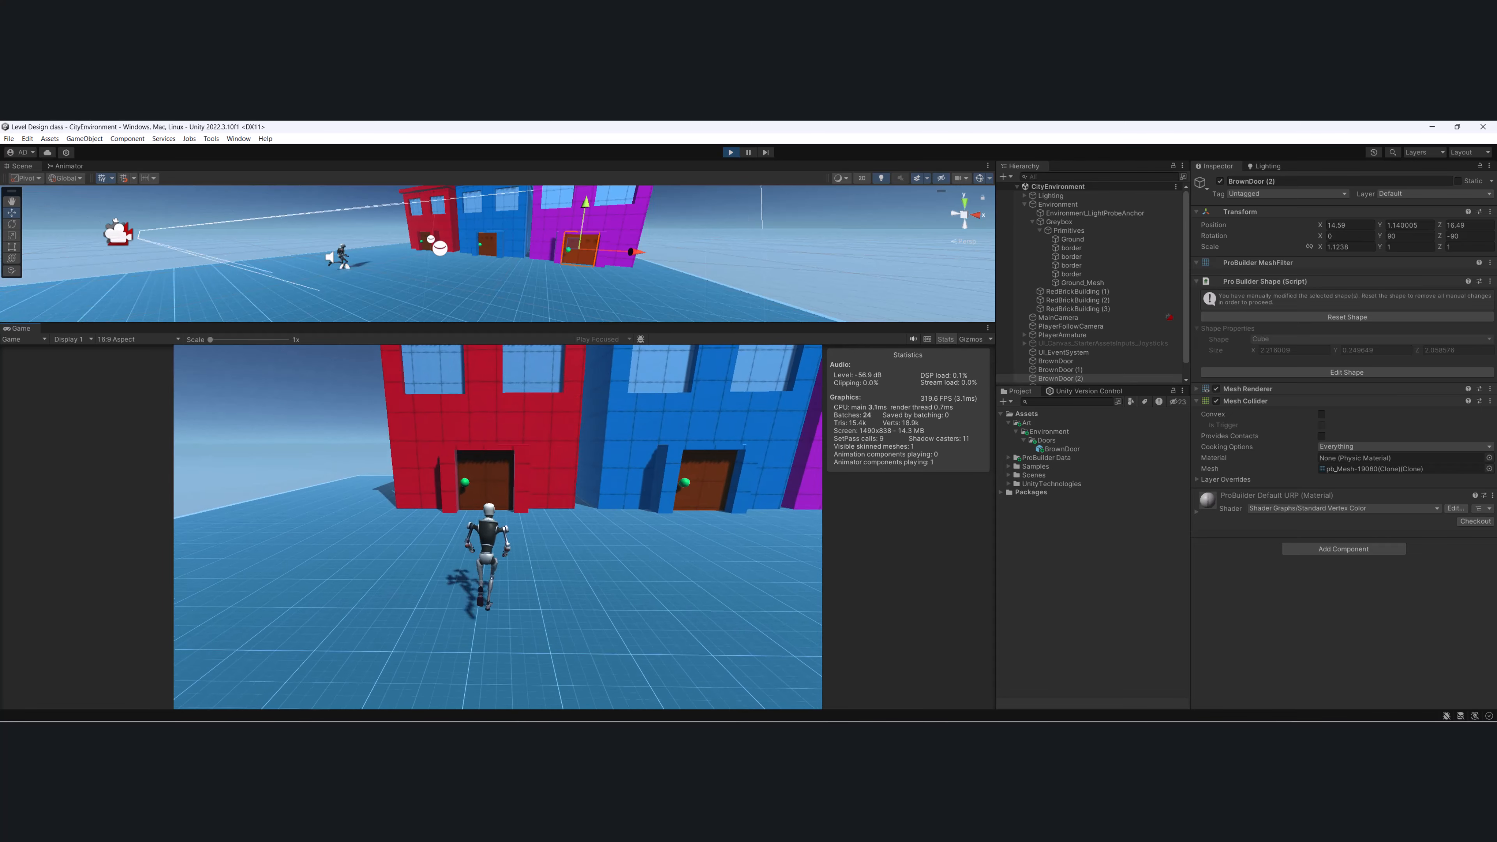
{"action": "key", "text": "shift+d"}
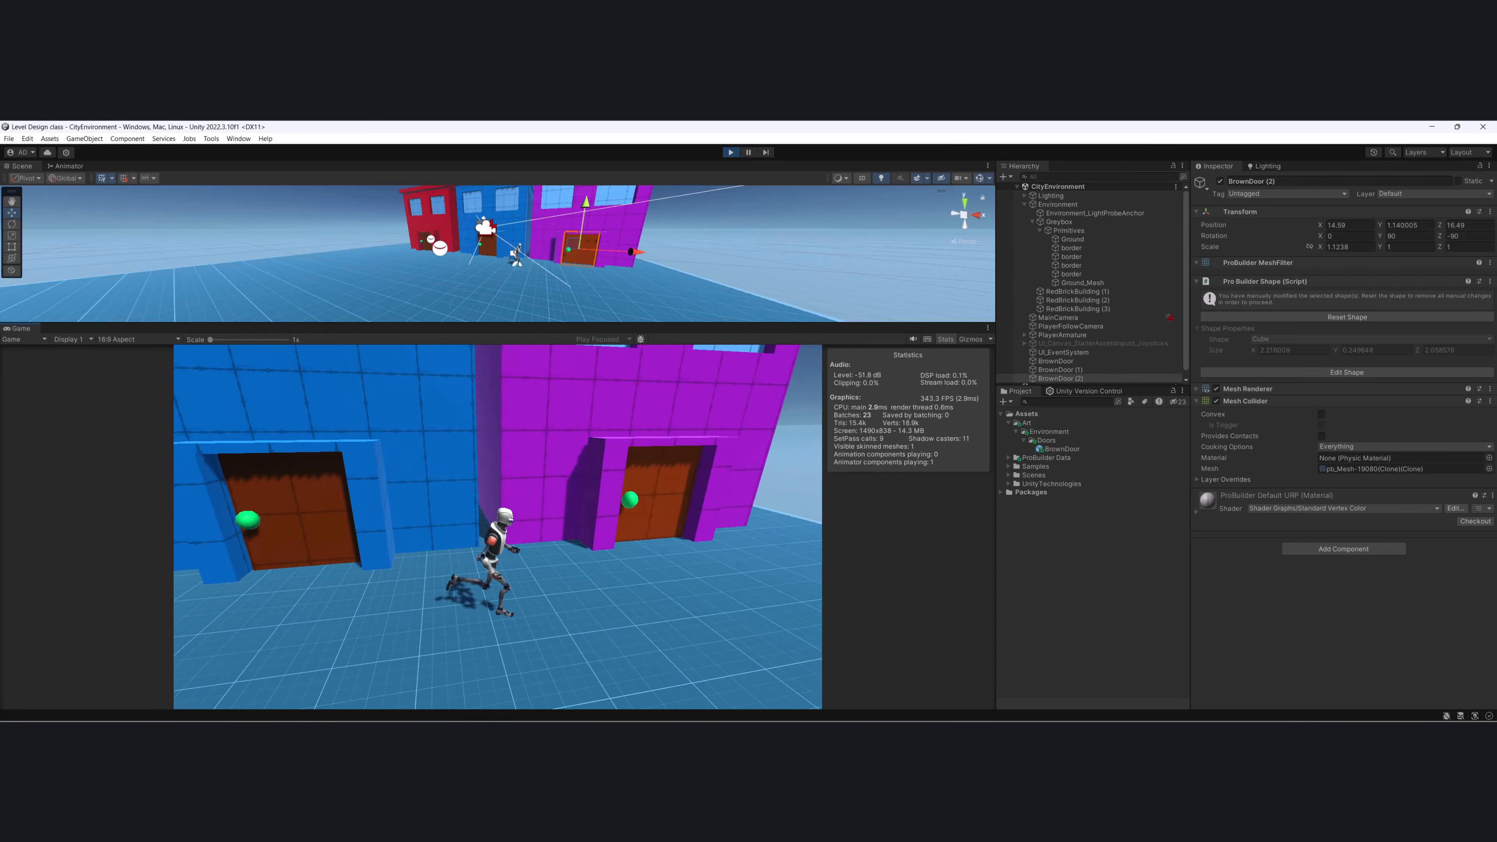
{"action": "key", "text": "shift+s"}
{"action": "key", "text": "shift+a"}
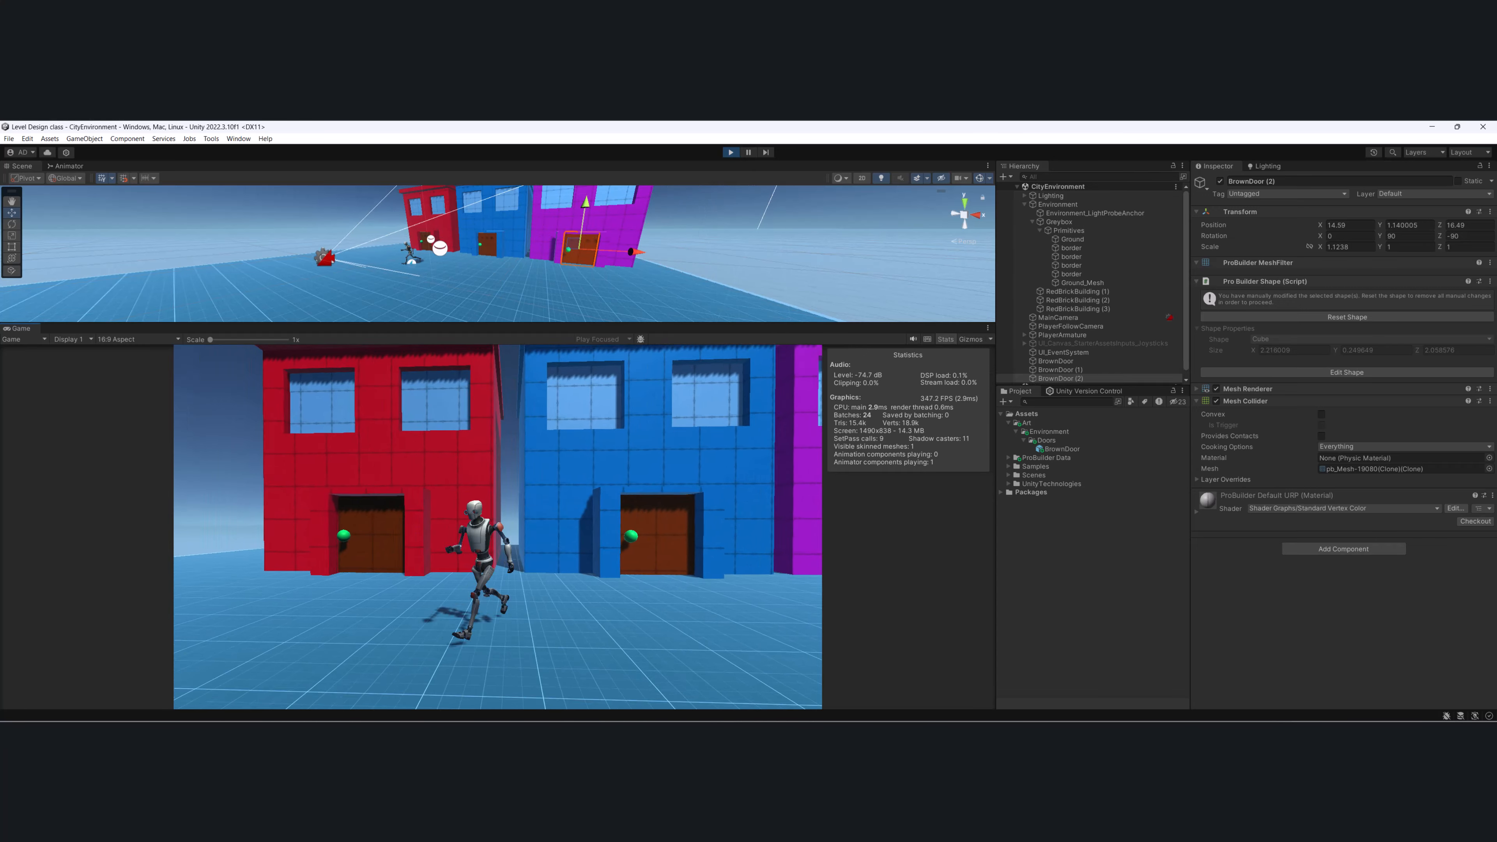
{"action": "key", "text": "shift+s"}
{"action": "key", "text": "Escape"}
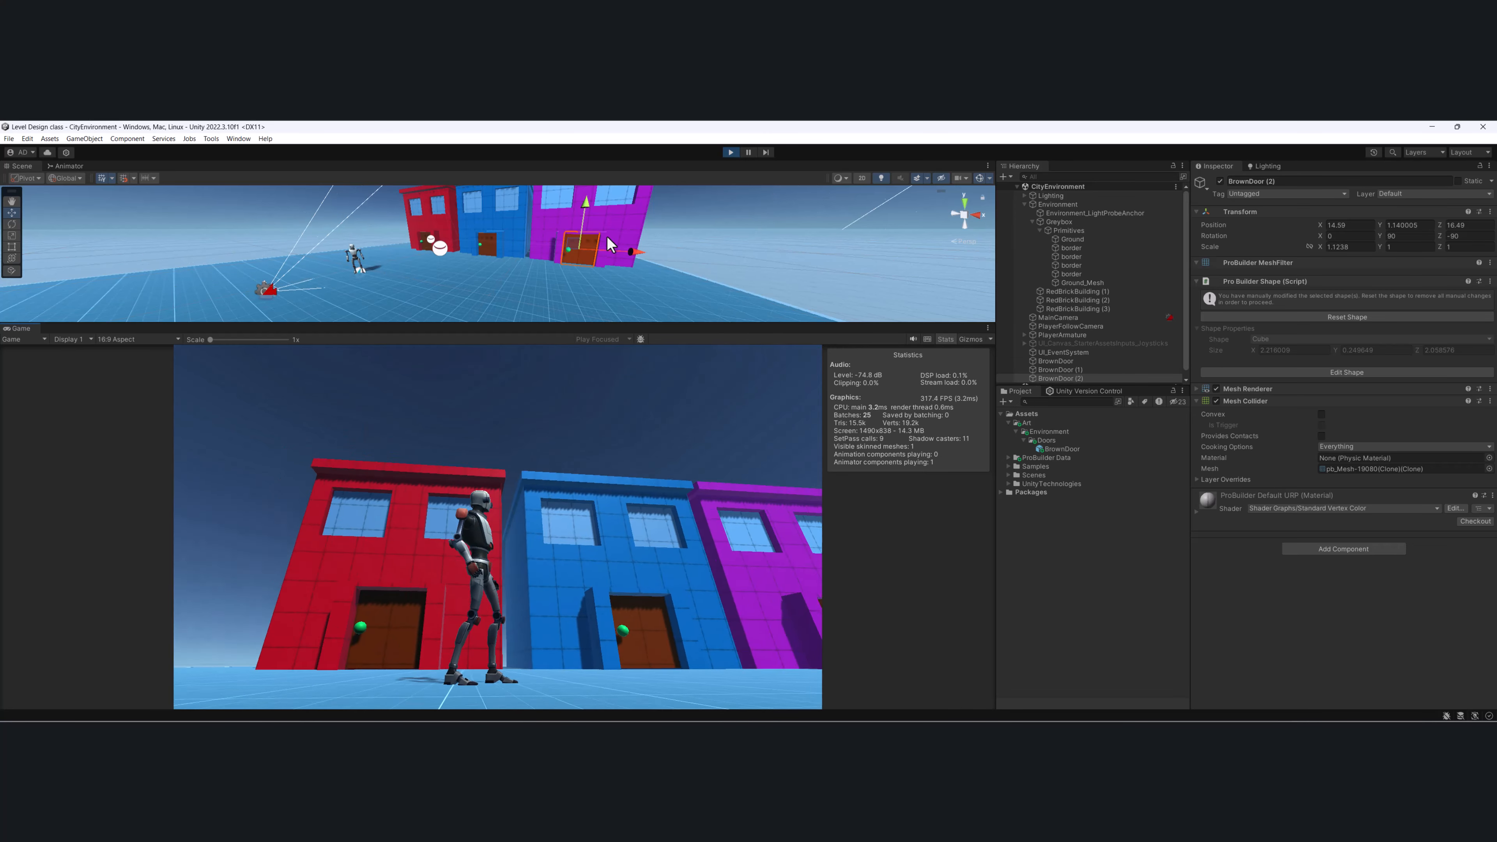
{"action": "left_click", "coordinate": [731, 152]}
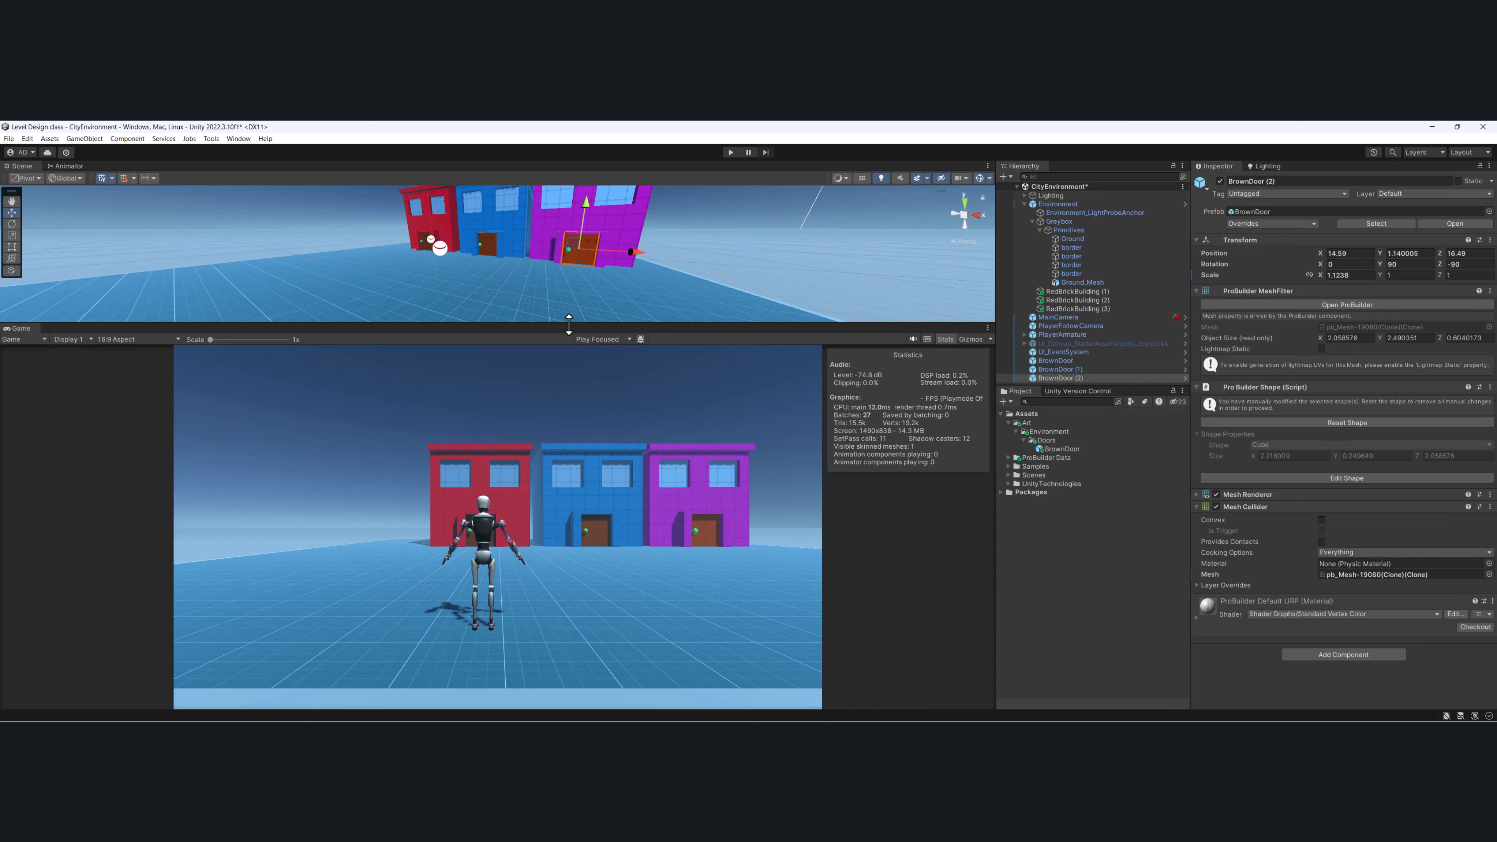
Enlarge the scene view, select the purple building and open ProBuilder's Vertex Colors palette for it.
{"action": "left_click_drag", "start_coordinate": [569, 324], "coordinate": [569, 397]}
{"action": "left_click_drag", "start_coordinate": [568, 250], "coordinate": [535, 361], "text": "alt"}
{"action": "right_click_drag", "start_coordinate": [535, 360], "coordinate": [578, 260]}
{"action": "scroll", "coordinate": [578, 260], "scroll_direction": "up", "scroll_amount": 2}
{"action": "middle_click_drag", "start_coordinate": [607, 274], "coordinate": [611, 247]}
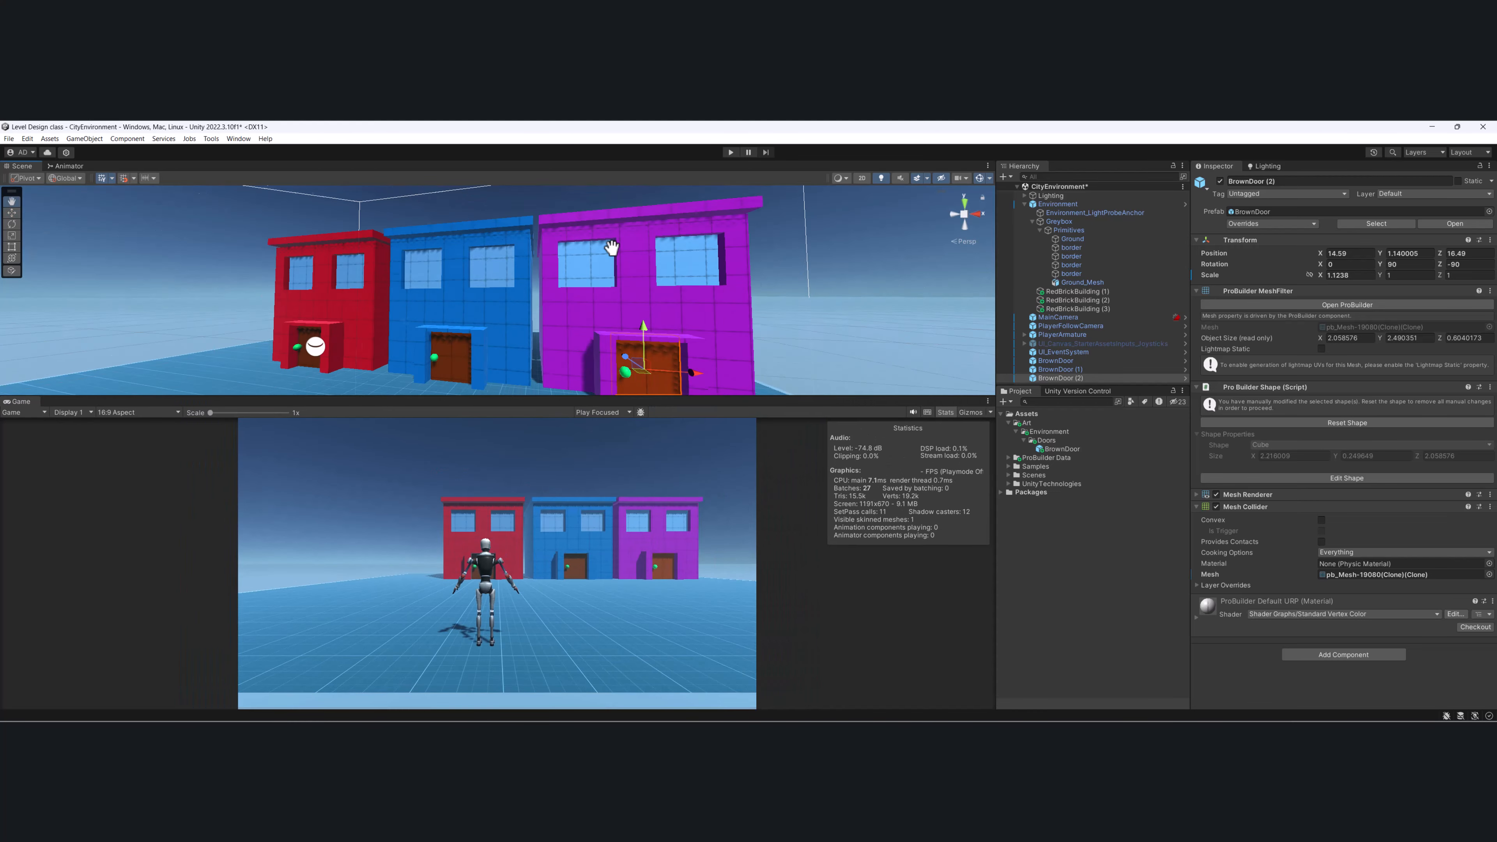
{"action": "left_click_drag", "start_coordinate": [612, 247], "coordinate": [463, 261], "text": "alt"}
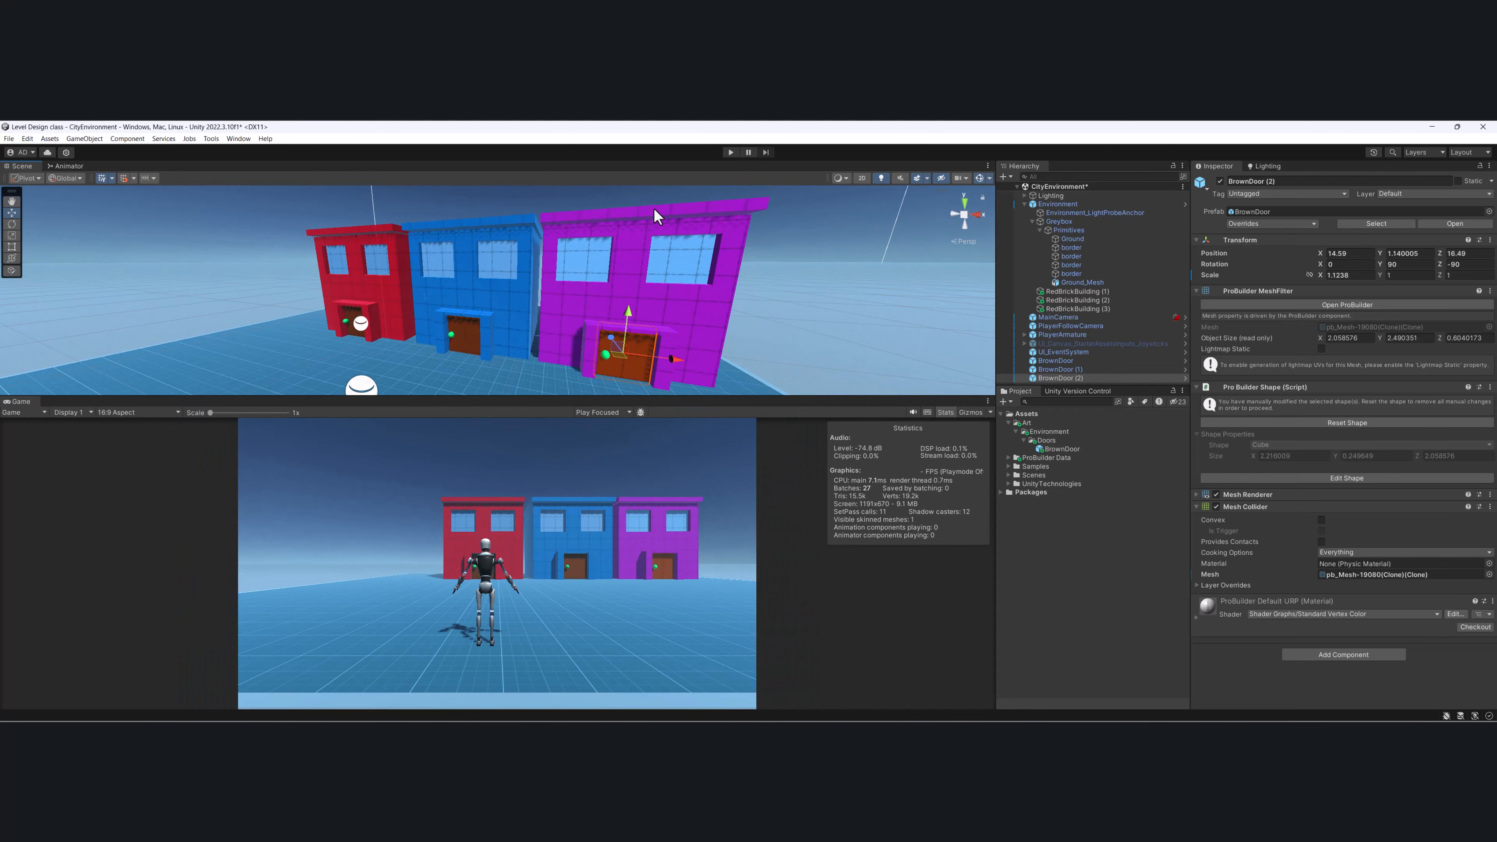
{"action": "left_click", "coordinate": [638, 212]}
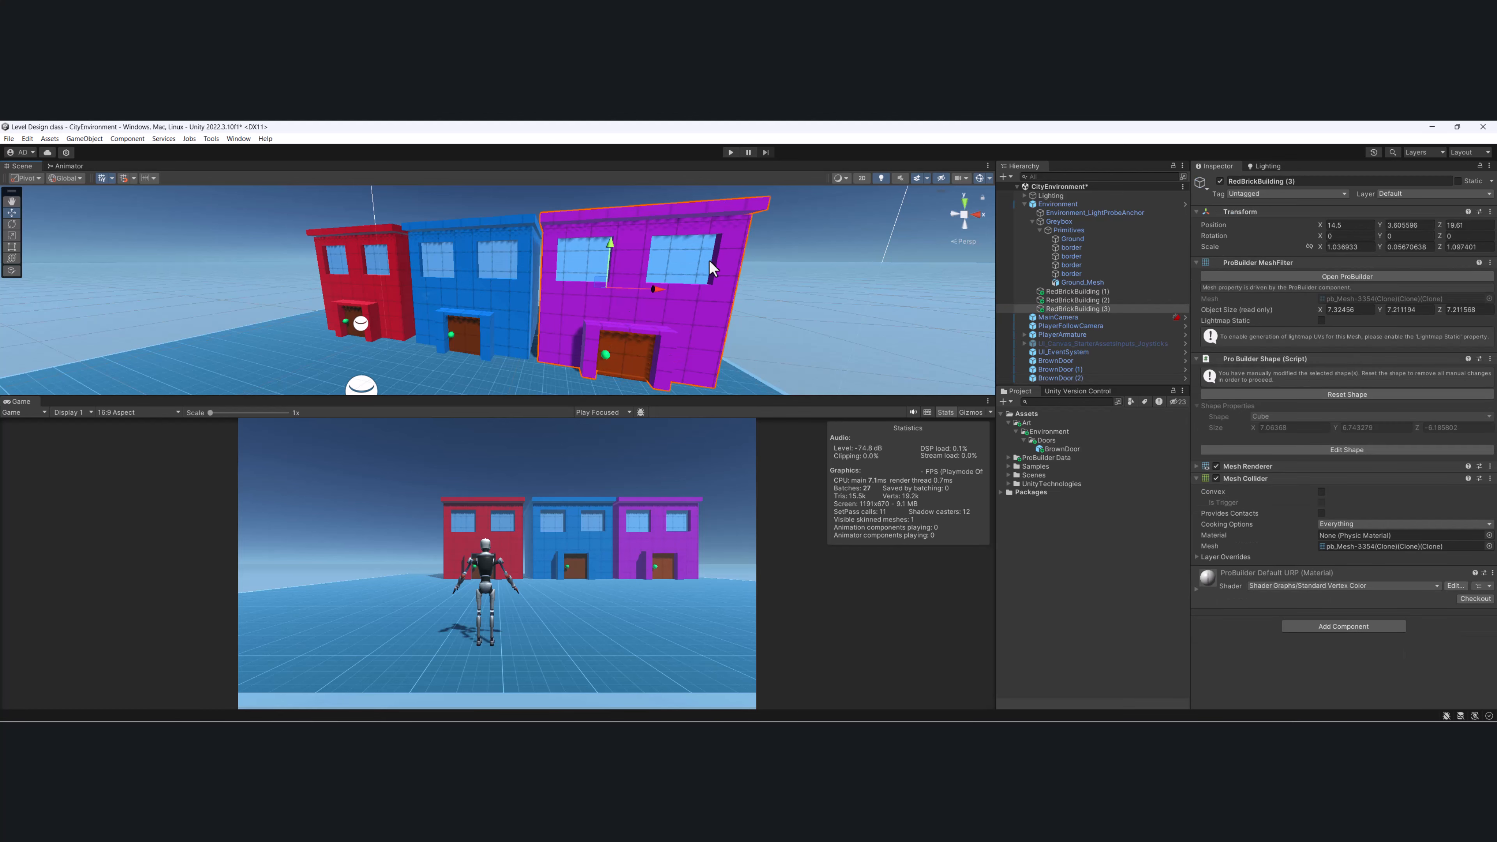
{"action": "left_click", "coordinate": [212, 138]}
{"action": "mouse_move", "coordinate": [230, 150]}
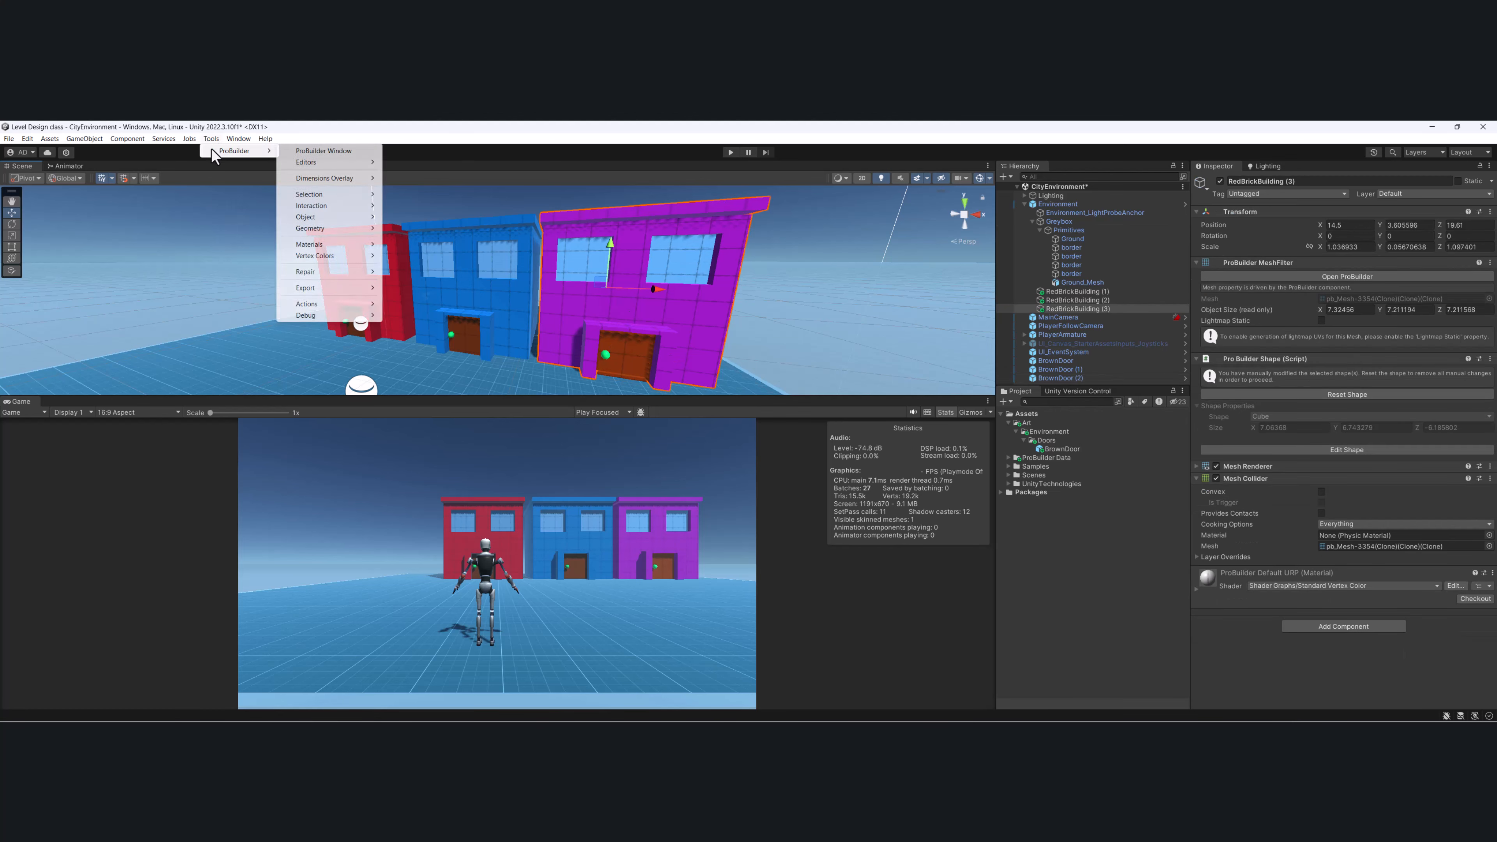
{"action": "left_click", "coordinate": [312, 151]}
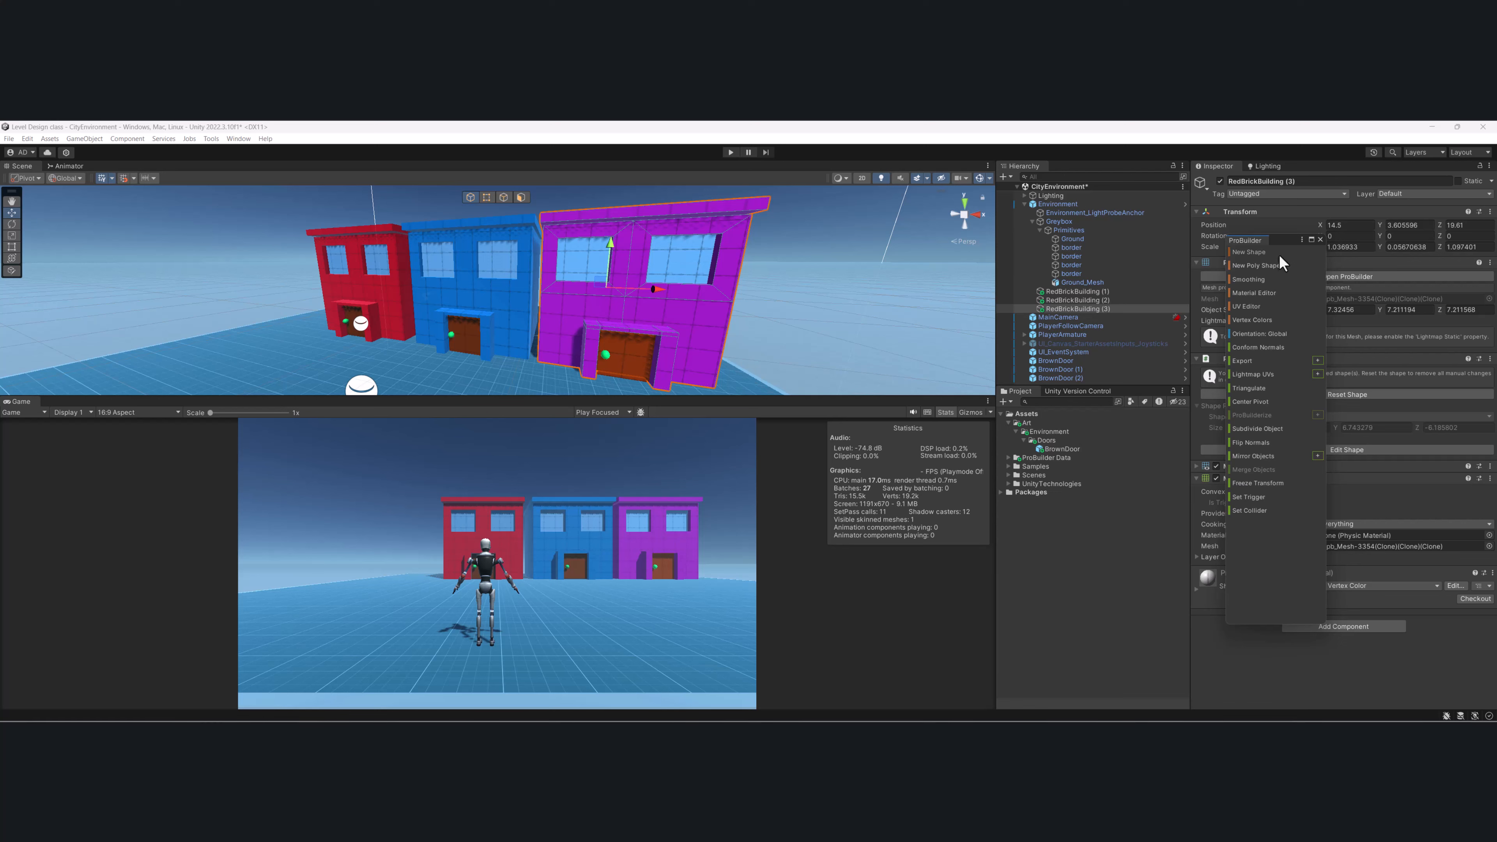
{"action": "left_click", "coordinate": [1252, 320]}
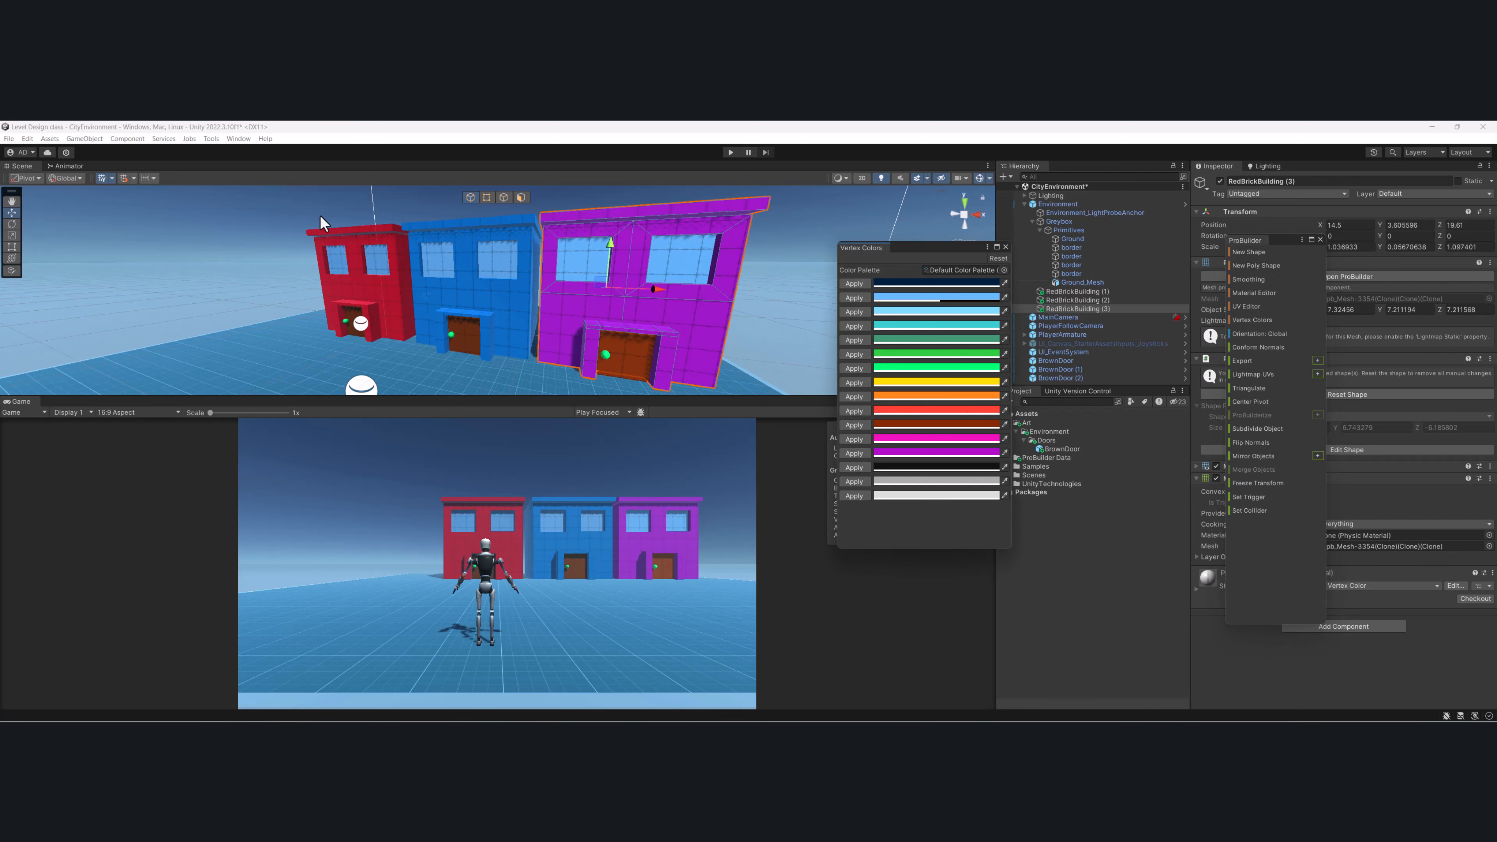
Switch to face selection and rearrange the Vertex Colors and ProBuilder windows so they clear the scene view.
{"action": "left_click", "coordinate": [520, 196]}
{"action": "left_click_drag", "start_coordinate": [329, 254], "coordinate": [419, 241], "text": "alt"}
{"action": "left_click_drag", "start_coordinate": [967, 251], "coordinate": [1297, 346]}
{"action": "left_click_drag", "start_coordinate": [754, 260], "coordinate": [637, 250], "text": "alt"}
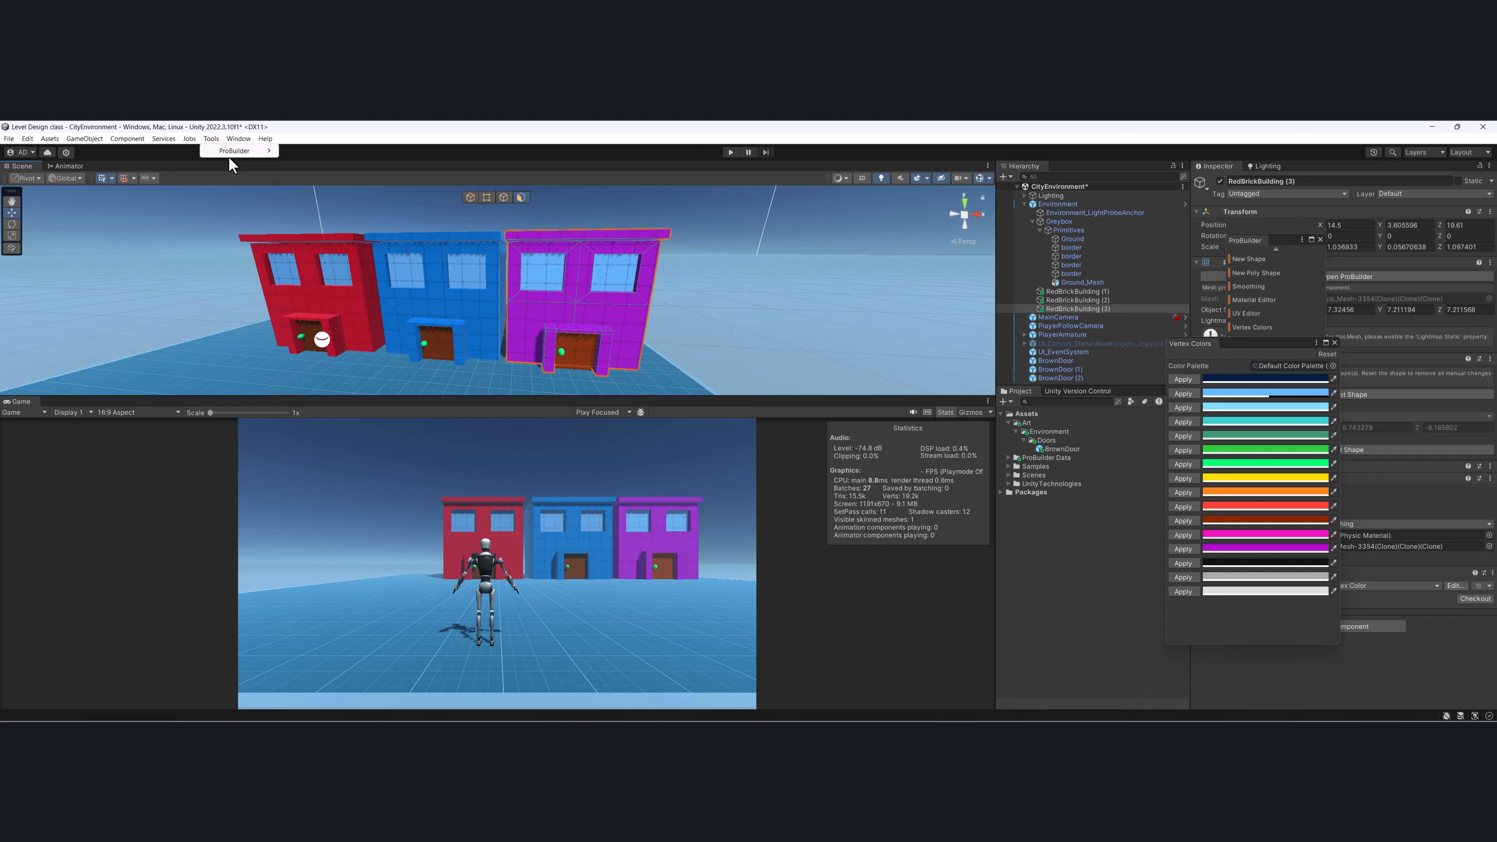
{"action": "mouse_move", "coordinate": [256, 149]}
{"action": "left_click", "coordinate": [318, 152]}
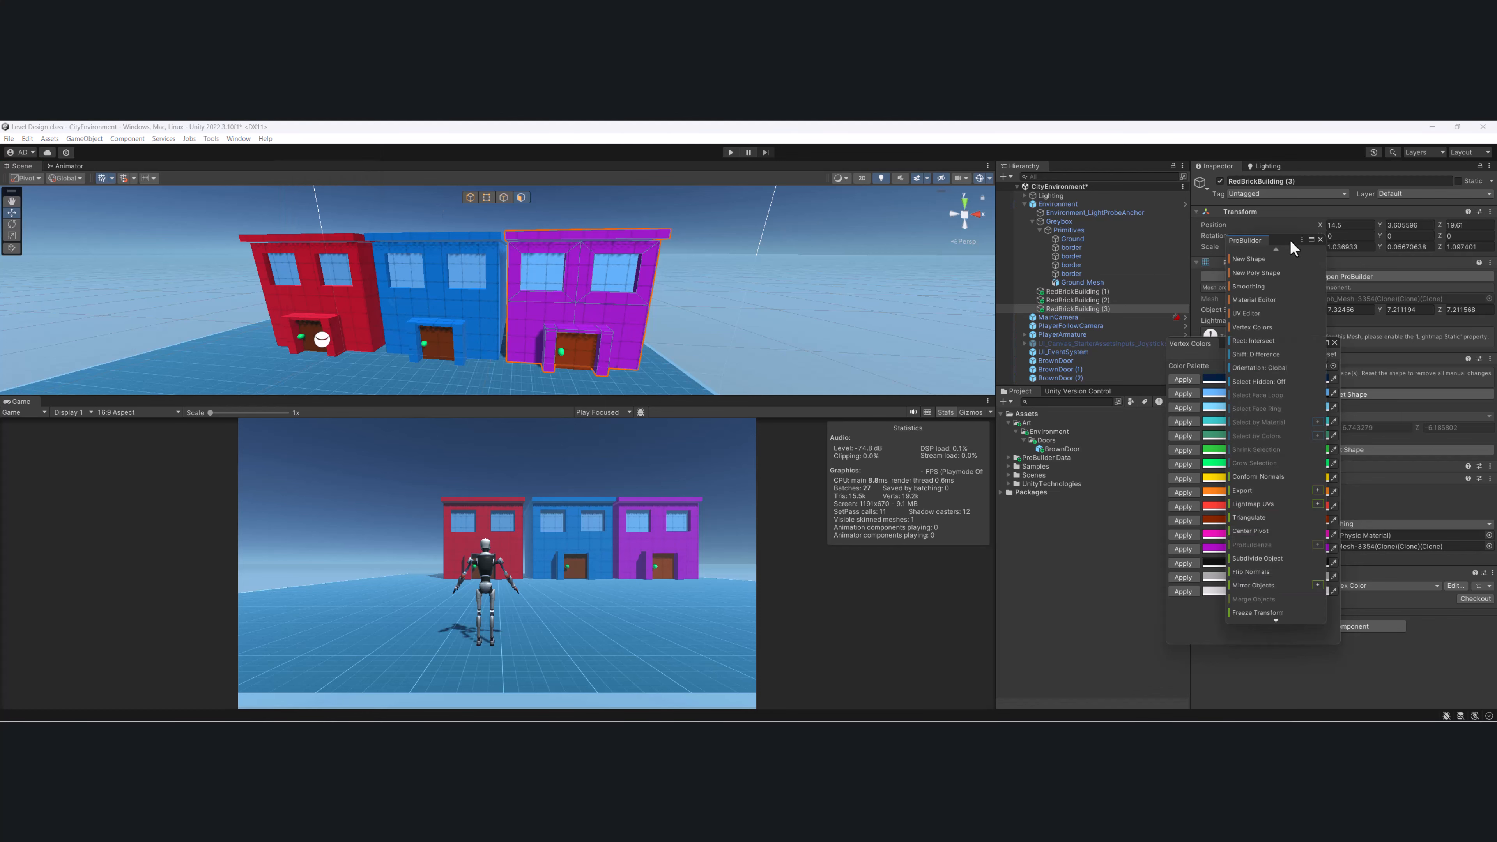
{"action": "left_click_drag", "start_coordinate": [1290, 240], "coordinate": [1156, 224]}
Select the roof top and rim faces of the purple, blue and red buildings together.
{"action": "left_click_drag", "start_coordinate": [595, 241], "coordinate": [544, 241], "text": "alt"}
{"action": "middle_click_drag", "start_coordinate": [544, 241], "coordinate": [534, 300]}
{"action": "left_click", "coordinate": [572, 274]}
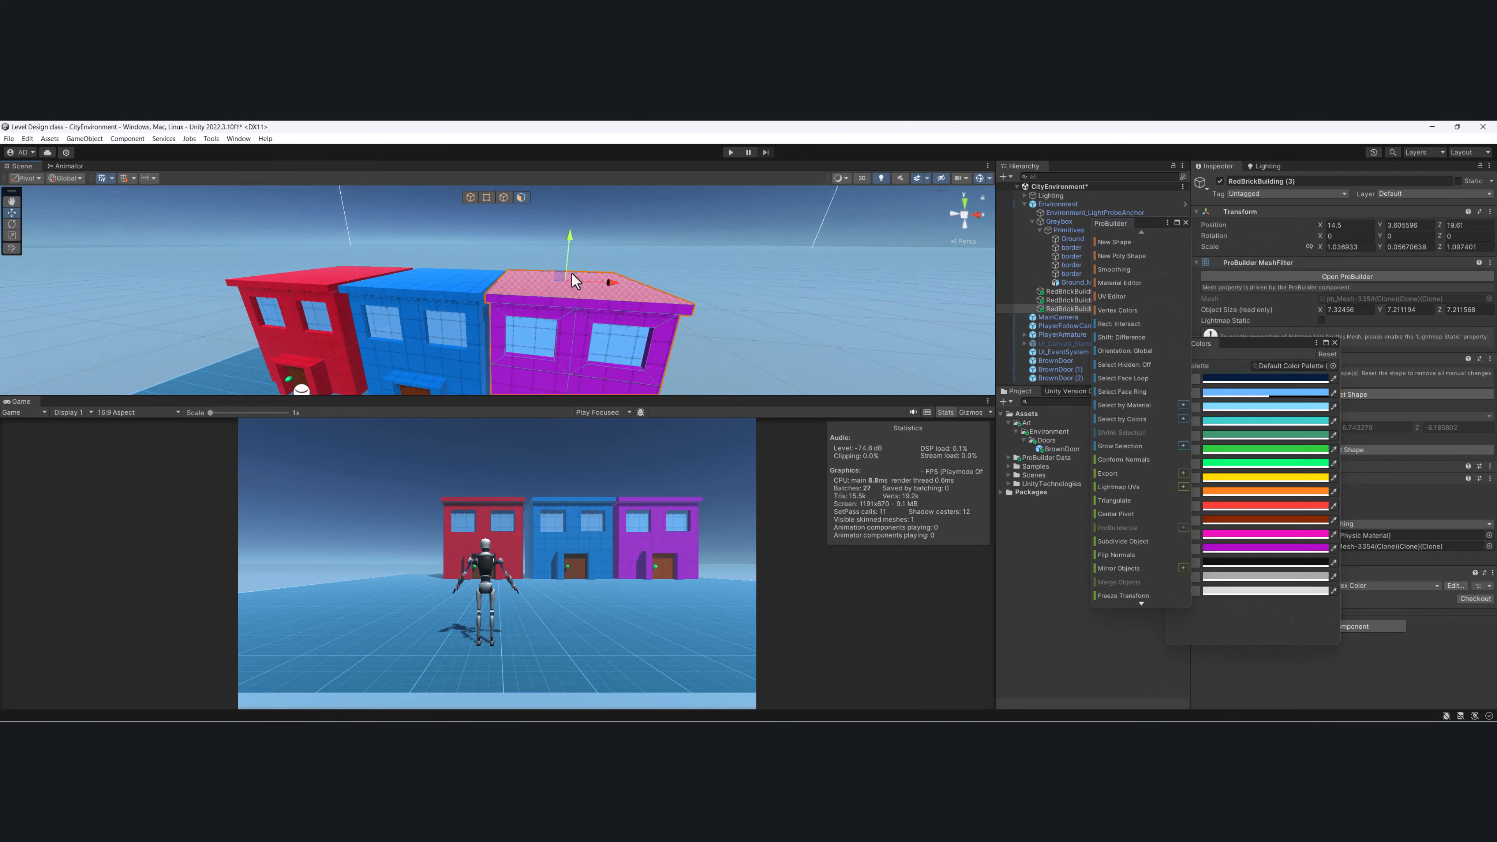
{"action": "left_click_drag", "start_coordinate": [613, 302], "coordinate": [524, 277], "text": "alt"}
{"action": "left_click", "coordinate": [453, 344]}
{"action": "left_click", "coordinate": [633, 305], "text": "shift"}
{"action": "left_click", "coordinate": [612, 282], "text": "shift"}
{"action": "key", "text": "ctrl+z"}
{"action": "left_click", "coordinate": [480, 281], "text": "shift"}
{"action": "left_click", "coordinate": [405, 280], "text": "shift"}
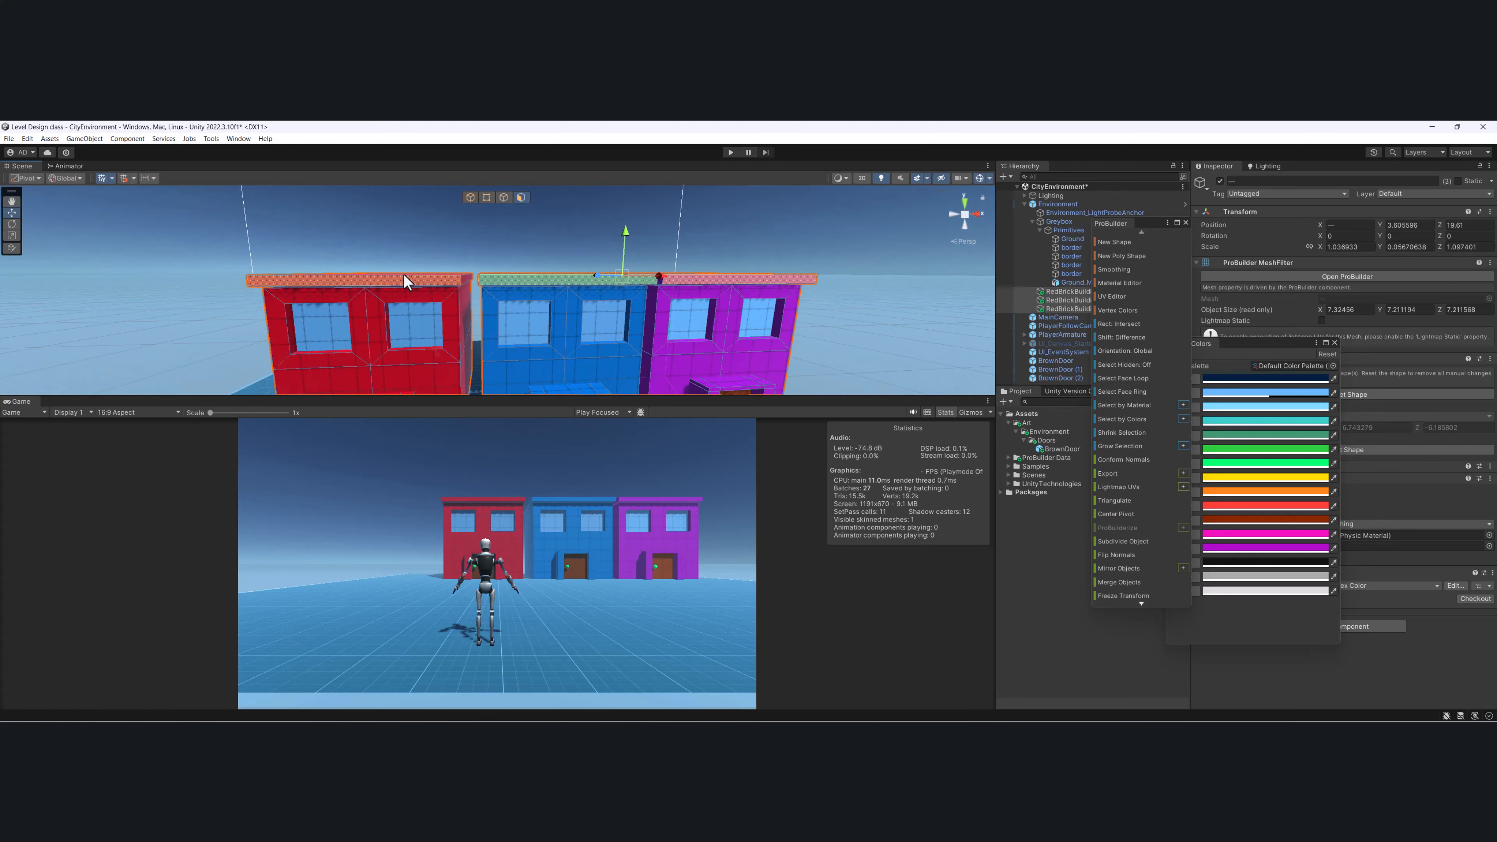
{"action": "left_click_drag", "start_coordinate": [403, 273], "coordinate": [457, 339], "text": "alt"}
{"action": "left_click_drag", "start_coordinate": [275, 336], "coordinate": [465, 287], "text": "alt"}
{"action": "left_click", "coordinate": [385, 317], "text": "shift"}
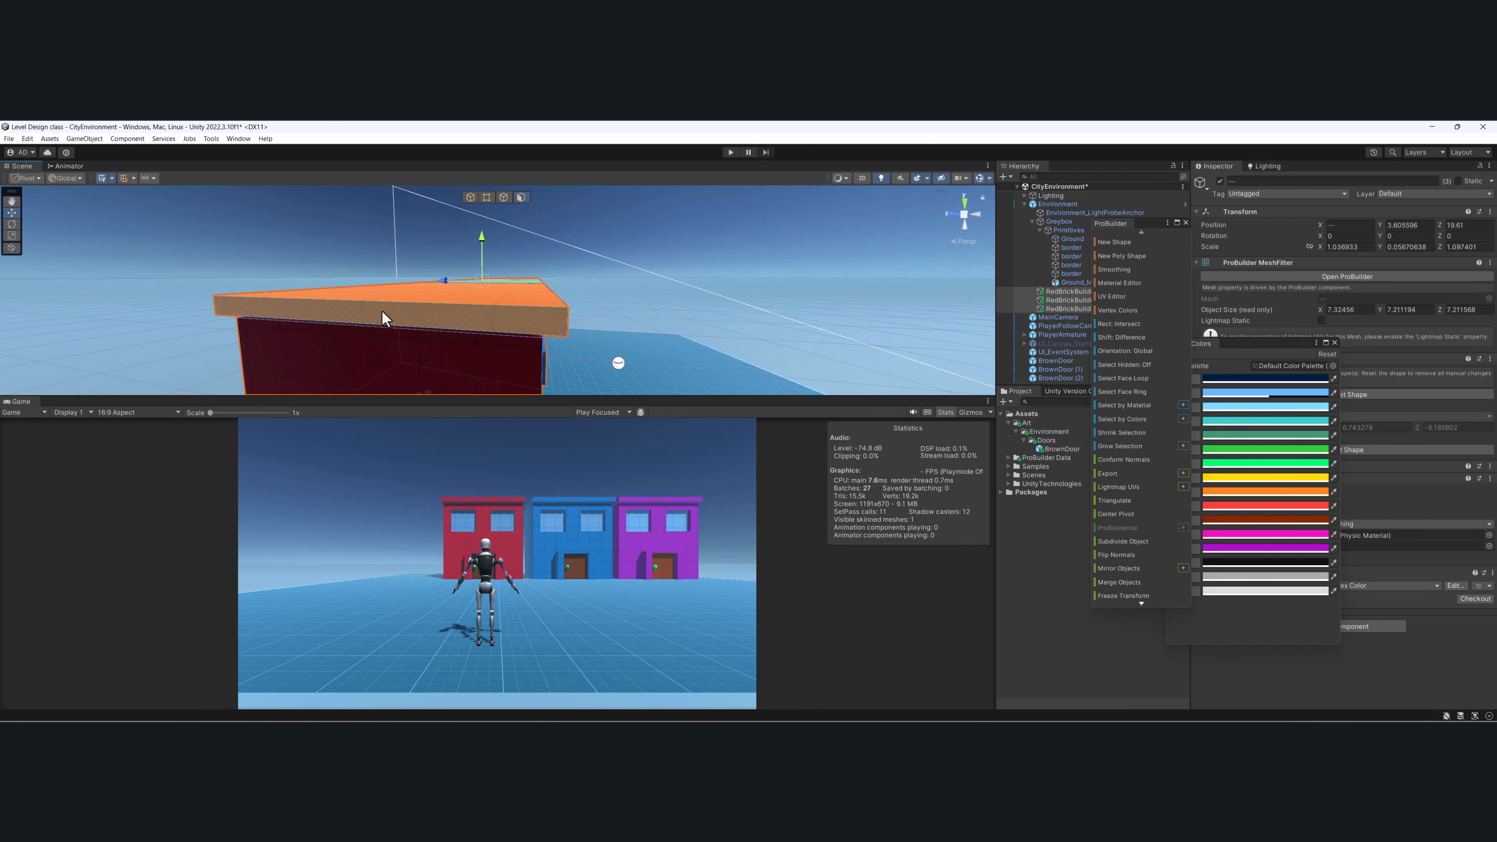
{"action": "left_click_drag", "start_coordinate": [384, 318], "coordinate": [254, 295], "text": "alt"}
Apply the white vertex color to the selected roof faces of all three buildings and clear the selection.
{"action": "left_click", "coordinate": [1221, 602]}
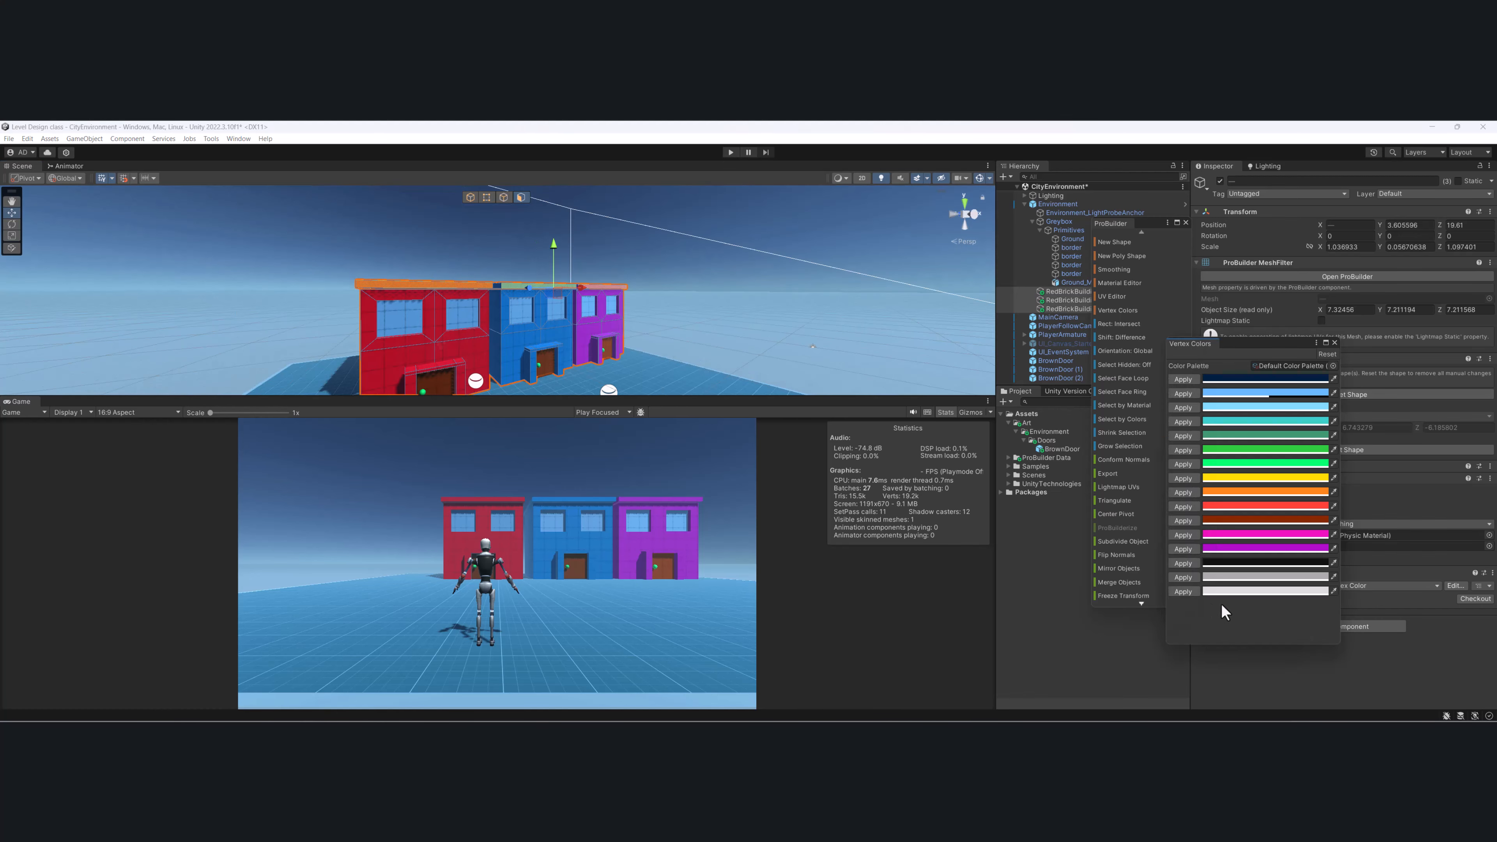
{"action": "left_click", "coordinate": [1183, 591]}
{"action": "left_click", "coordinate": [671, 328]}
{"action": "left_click_drag", "start_coordinate": [671, 327], "coordinate": [579, 500], "text": "alt"}
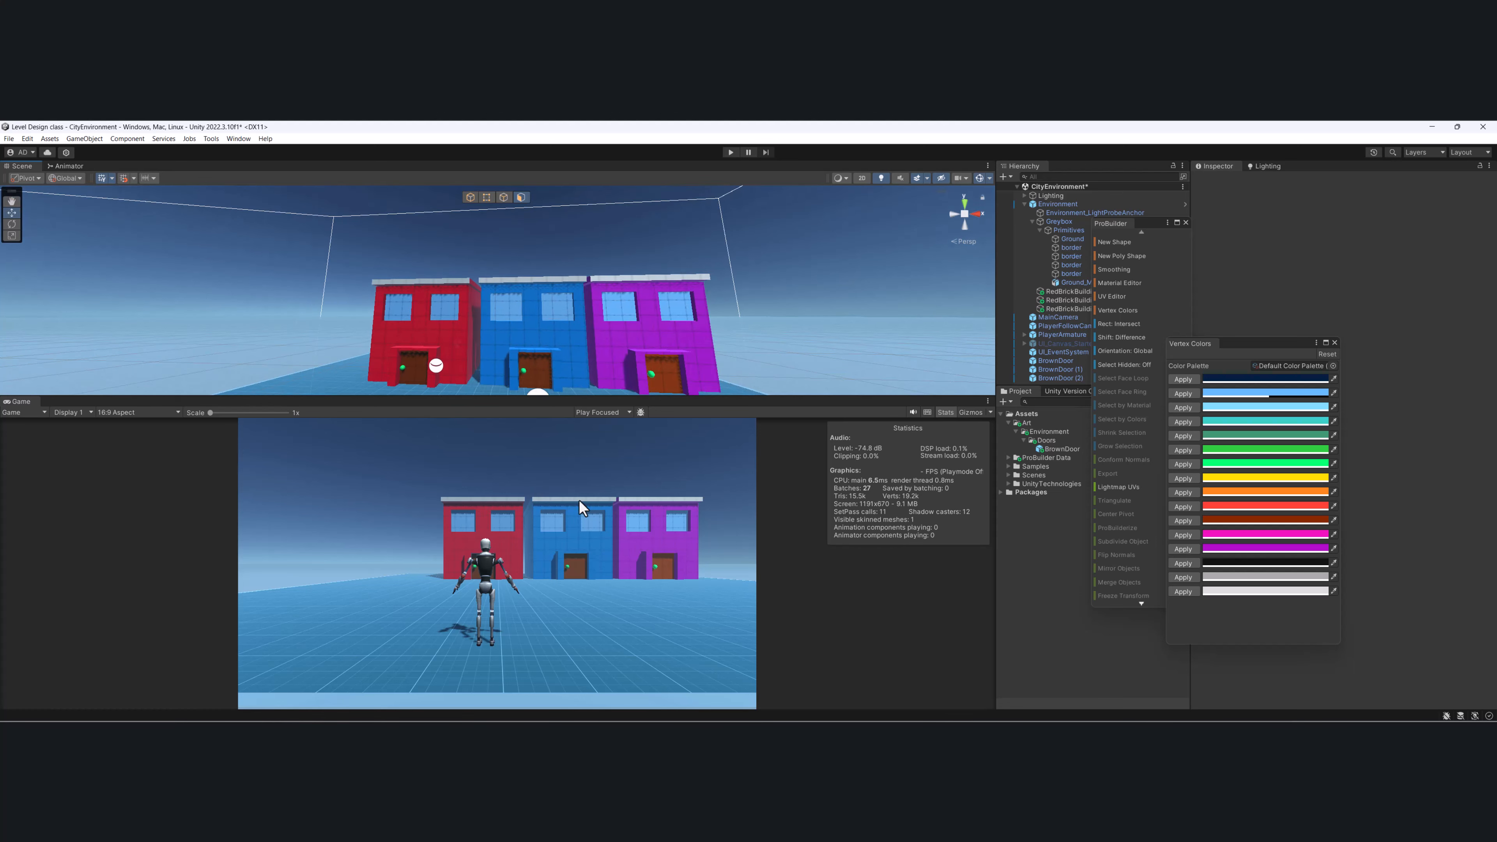
{"action": "scroll", "coordinate": [533, 294], "scroll_direction": "up", "scroll_amount": 3}
{"action": "middle_click_drag", "start_coordinate": [534, 295], "coordinate": [523, 224]}
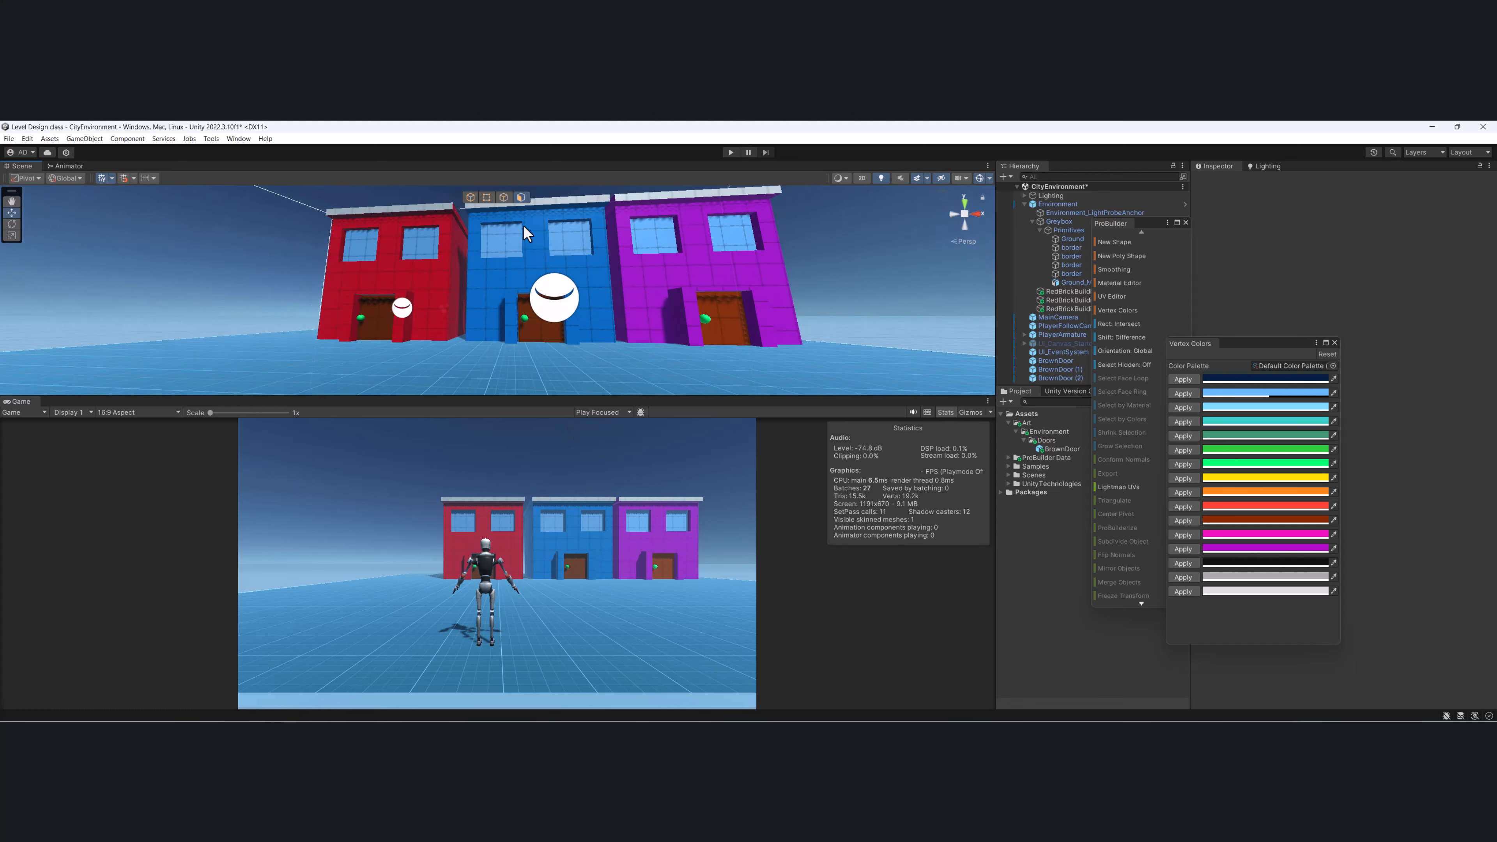
{"action": "left_click_drag", "start_coordinate": [522, 224], "coordinate": [453, 294], "text": "alt"}
{"action": "middle_click_drag", "start_coordinate": [452, 327], "coordinate": [513, 295]}
{"action": "left_click_drag", "start_coordinate": [514, 296], "coordinate": [496, 311], "text": "alt"}
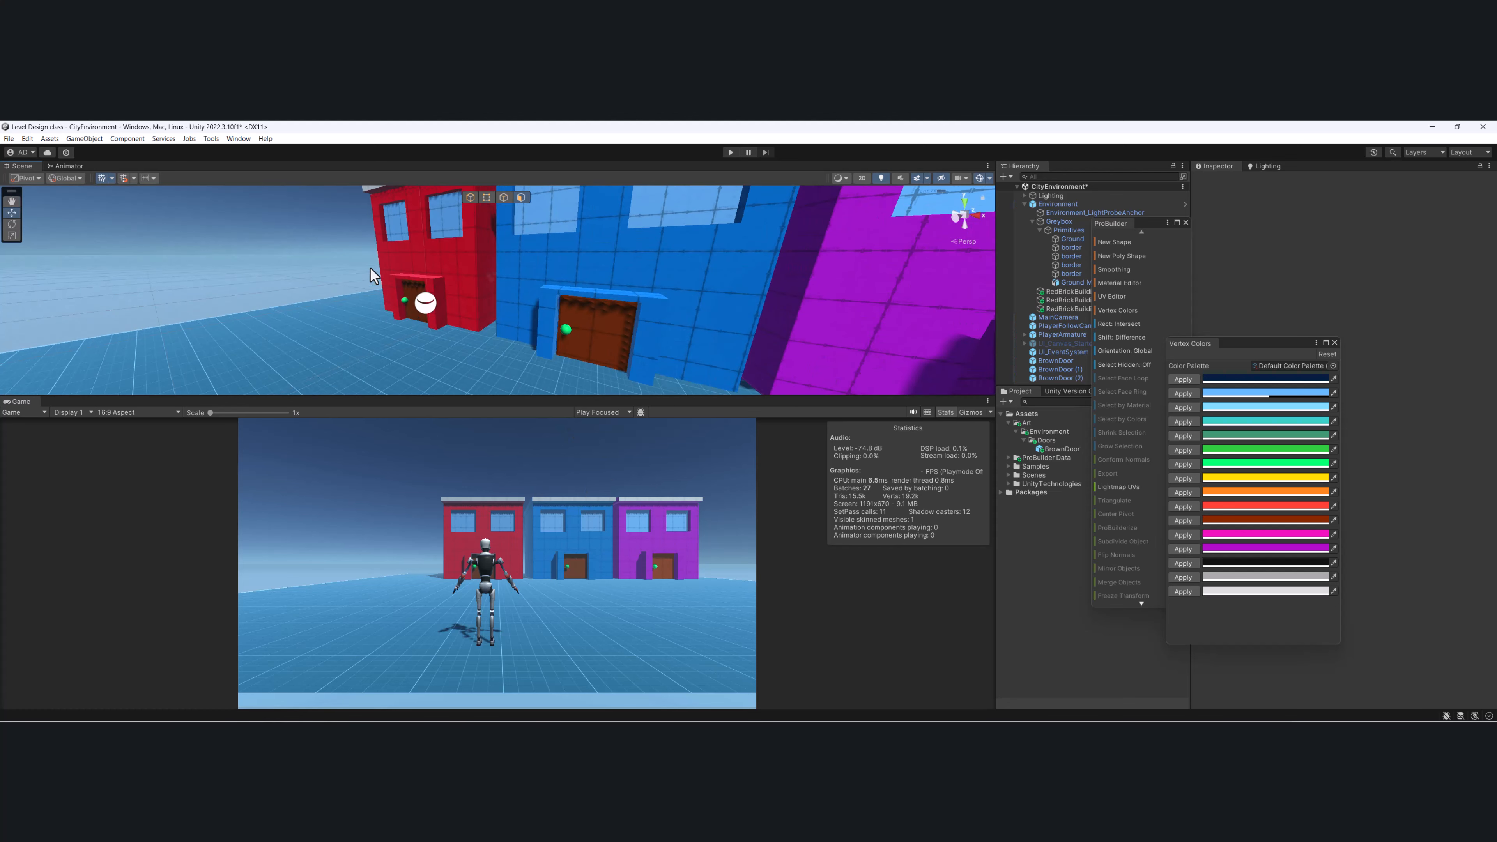
{"action": "left_click_drag", "start_coordinate": [369, 267], "coordinate": [465, 215], "text": "alt"}
{"action": "middle_click_drag", "start_coordinate": [455, 228], "coordinate": [371, 318]}
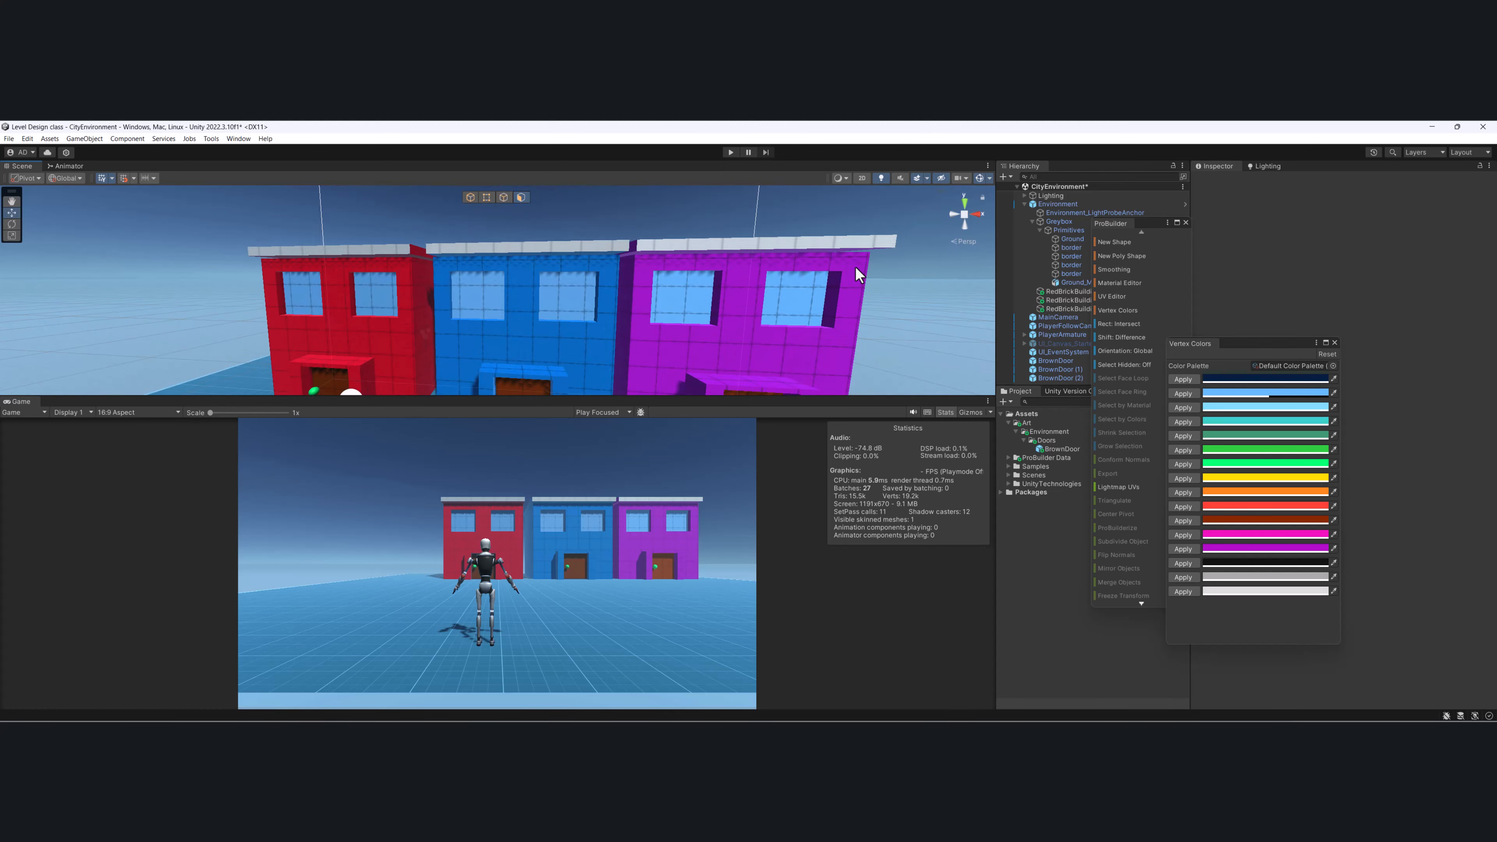
Close the Vertex Colors palette, return to object selection and select the blue building.
{"action": "left_click", "coordinate": [1114, 242]}
{"action": "left_click", "coordinate": [1334, 342]}
{"action": "scroll", "coordinate": [524, 252], "scroll_direction": "up", "scroll_amount": 3}
{"action": "left_click_drag", "start_coordinate": [524, 251], "coordinate": [431, 270], "text": "alt"}
{"action": "scroll", "coordinate": [448, 261], "scroll_direction": "up", "scroll_amount": 3}
{"action": "key", "text": "ctrl+z"}
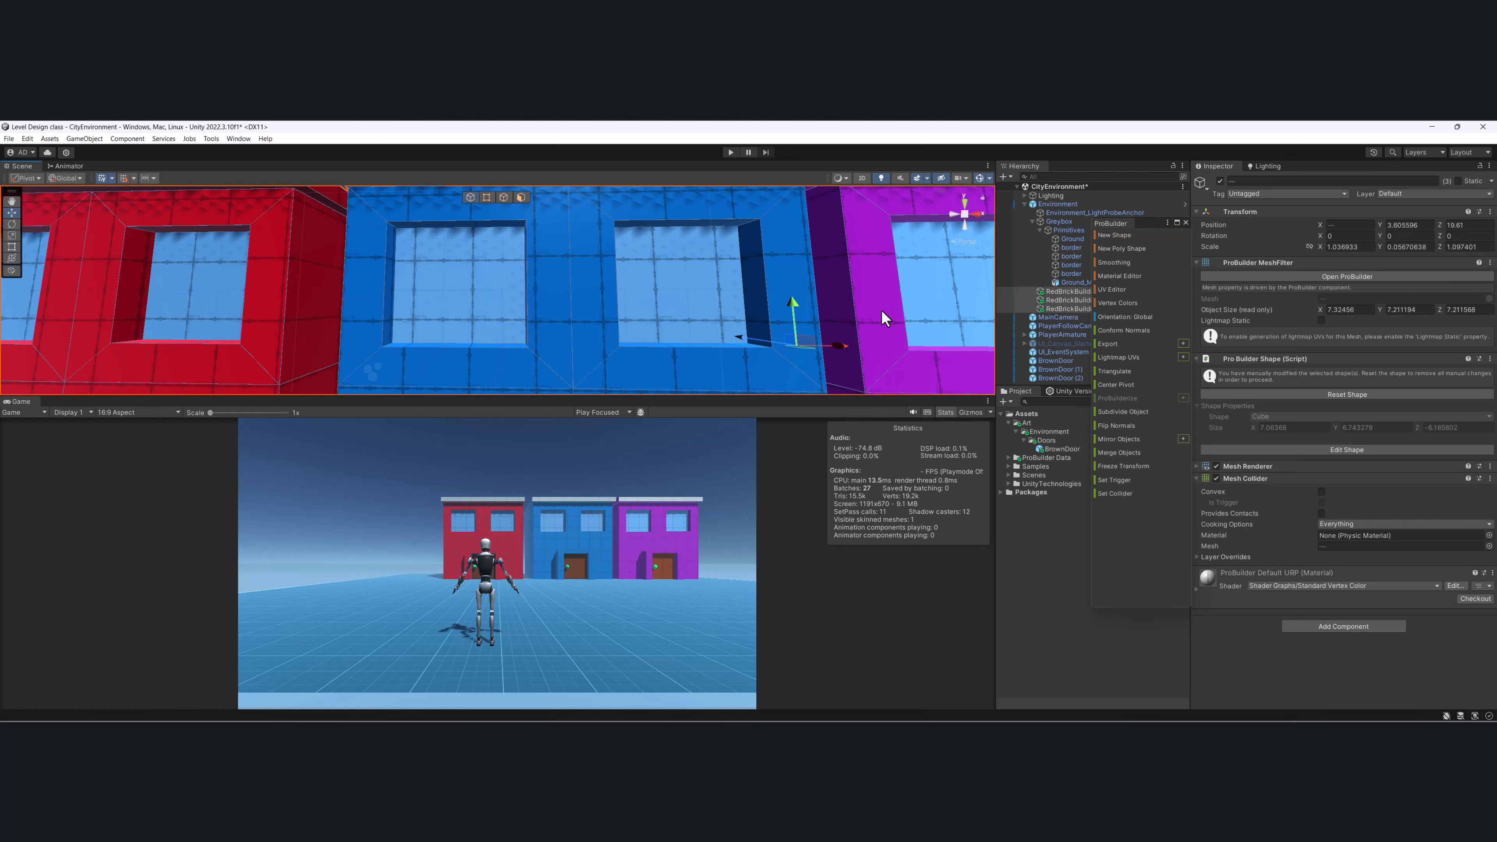
{"action": "scroll", "coordinate": [550, 269], "scroll_direction": "down", "scroll_amount": 3}
{"action": "left_click", "coordinate": [574, 264]}
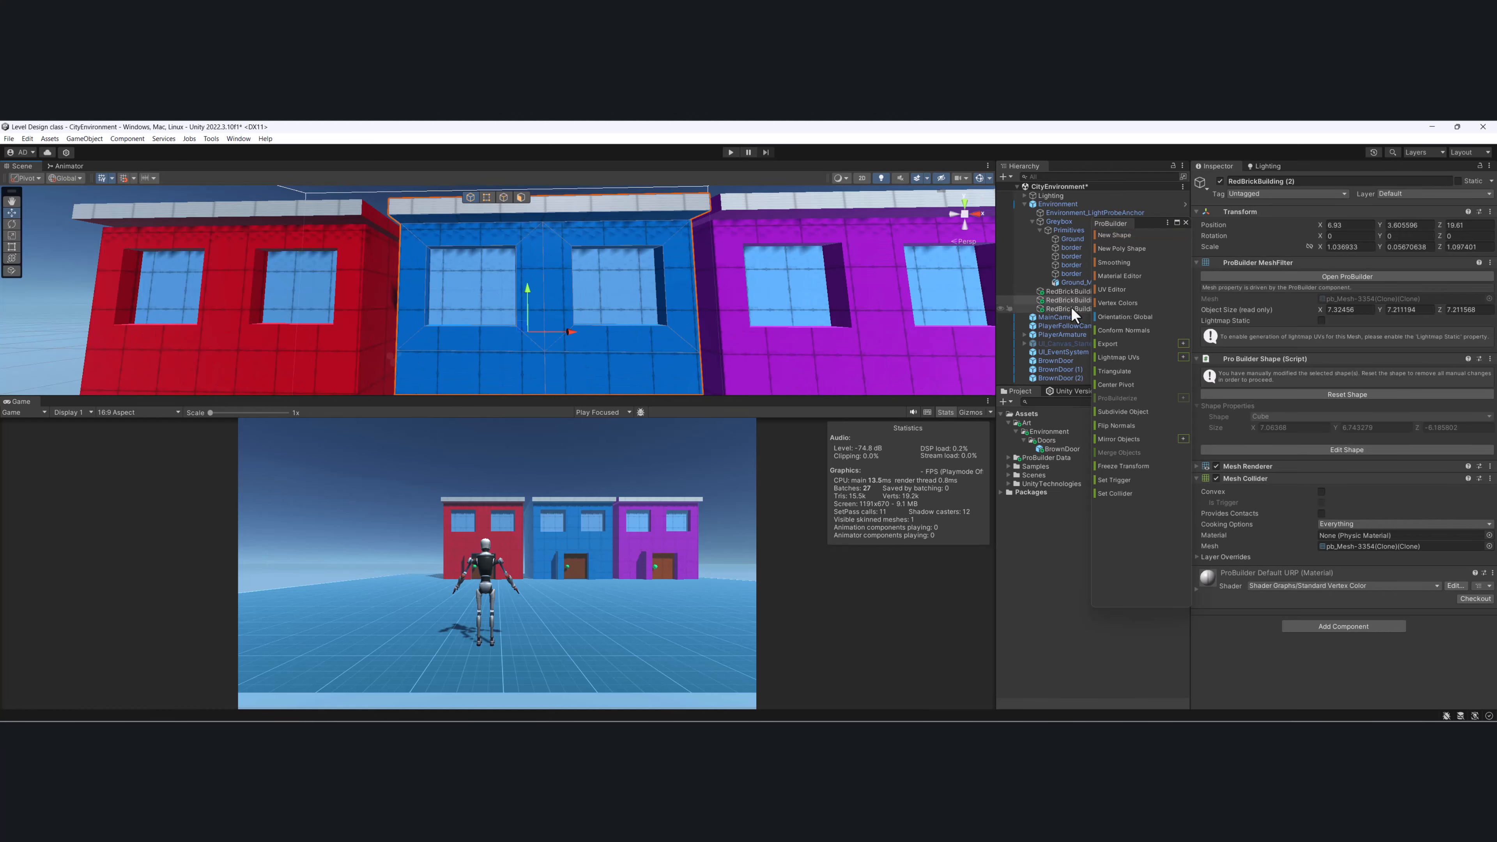
Create a ProBuilder cube as a vertical bar down the middle of the blue building's left window, about 0.26 wide and 2.05 tall.
{"action": "left_click", "coordinate": [1111, 235]}
{"action": "left_click", "coordinate": [882, 295]}
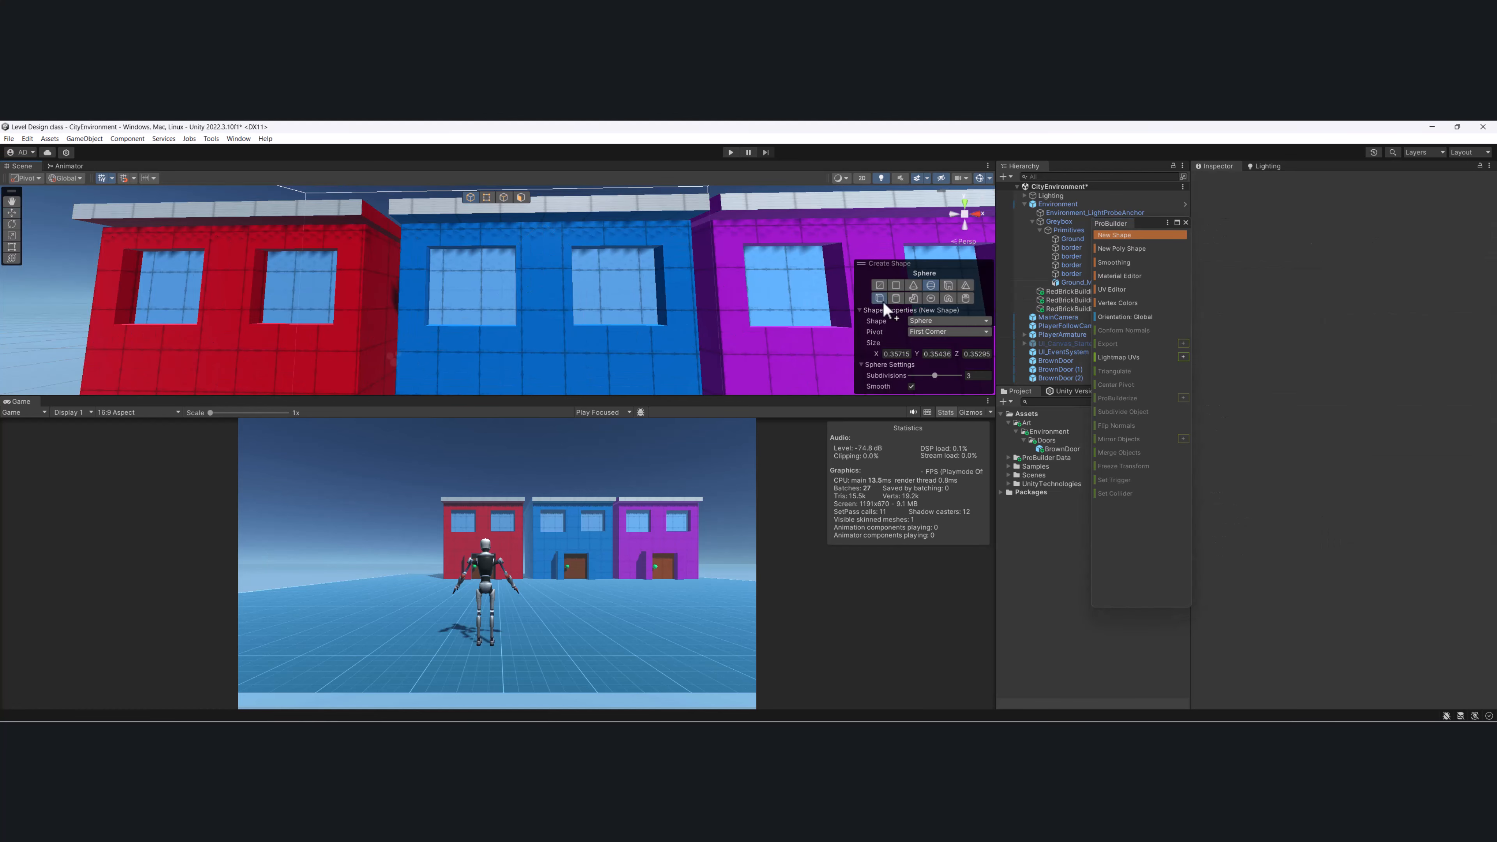
{"action": "left_click_drag", "start_coordinate": [471, 253], "coordinate": [474, 332]}
{"action": "left_click", "coordinate": [471, 324]}
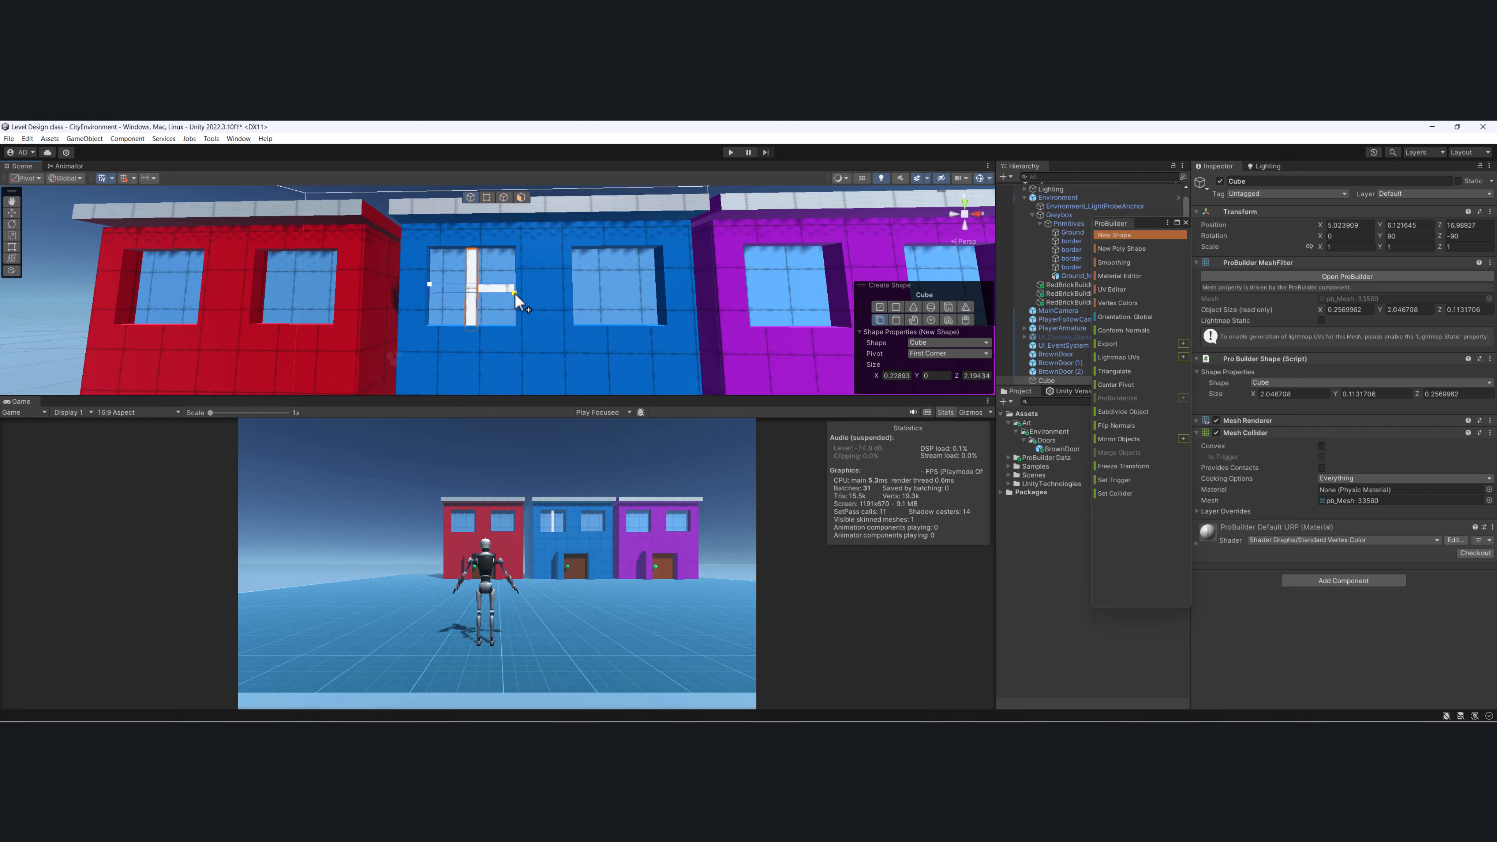
Add a horizontal cube bar about 2.18 long and 0.23 high across the same window and scale its depth to about 0.08.
{"action": "left_click_drag", "start_coordinate": [514, 293], "coordinate": [449, 286]}
{"action": "left_click", "coordinate": [505, 289]}
{"action": "key", "text": "w"}
{"action": "key", "text": "r"}
{"action": "key", "text": "w"}
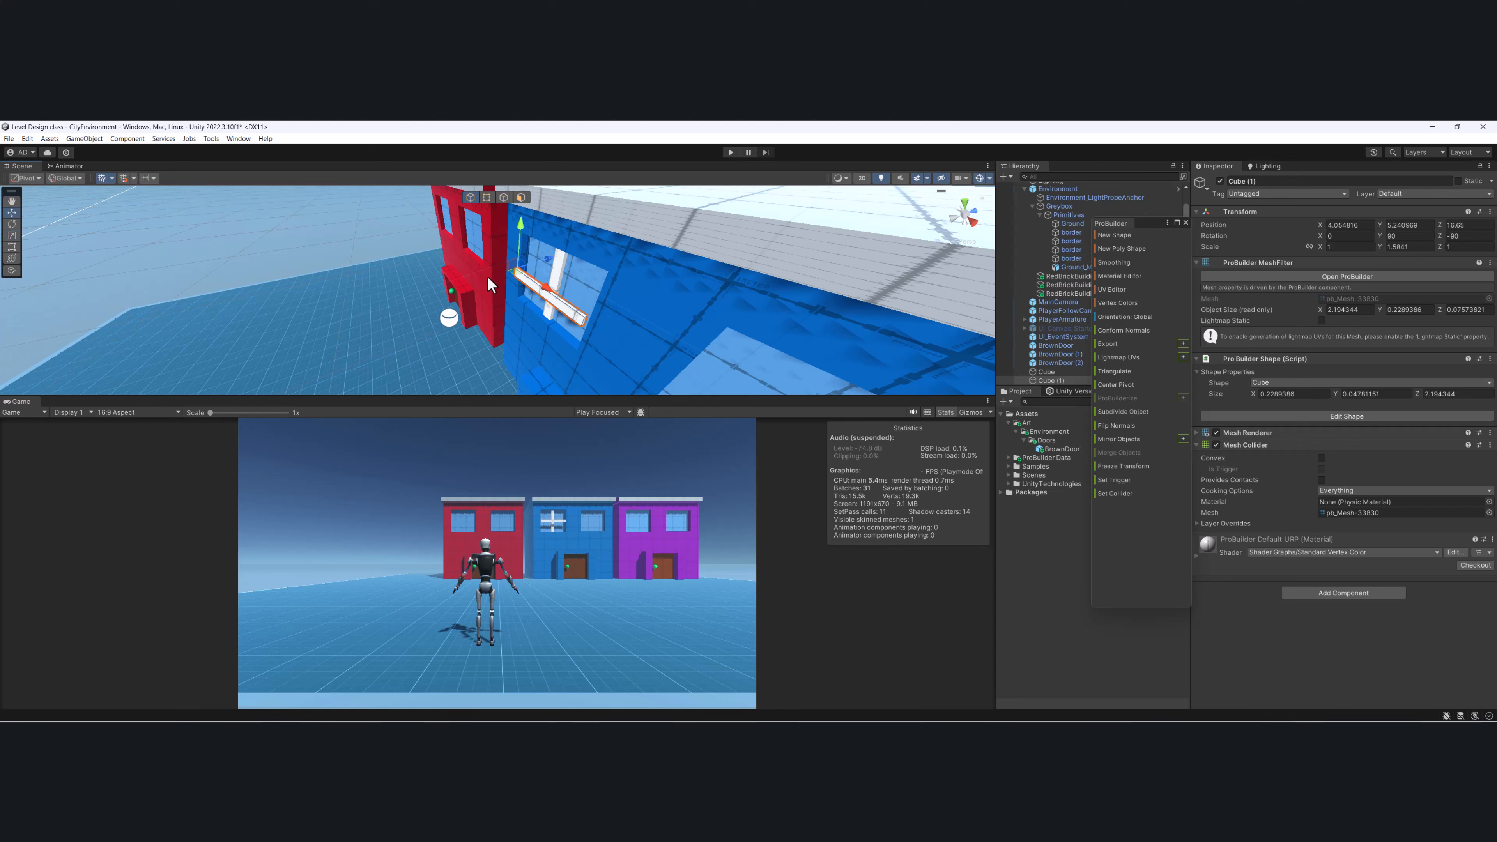
Select both window bars together with the blue building and merge them into one ProBuilder object.
{"action": "left_click_drag", "start_coordinate": [537, 264], "coordinate": [718, 260]}
{"action": "left_click", "coordinate": [558, 283], "text": "shift"}
{"action": "left_click", "coordinate": [675, 269], "text": "shift"}
{"action": "scroll", "coordinate": [676, 269], "scroll_direction": "down", "scroll_amount": 2}
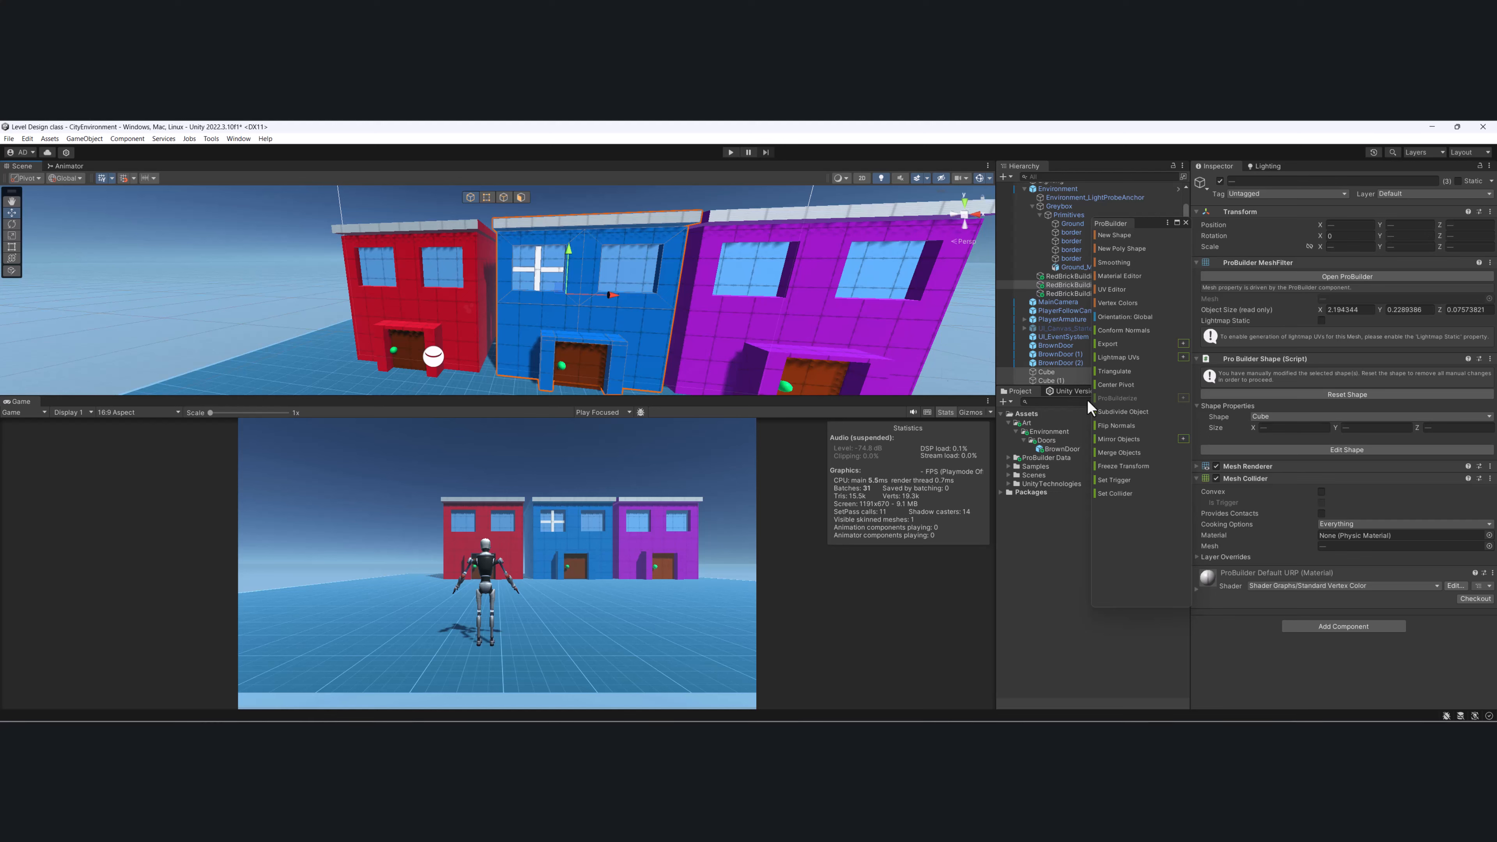
{"action": "left_click", "coordinate": [1131, 453]}
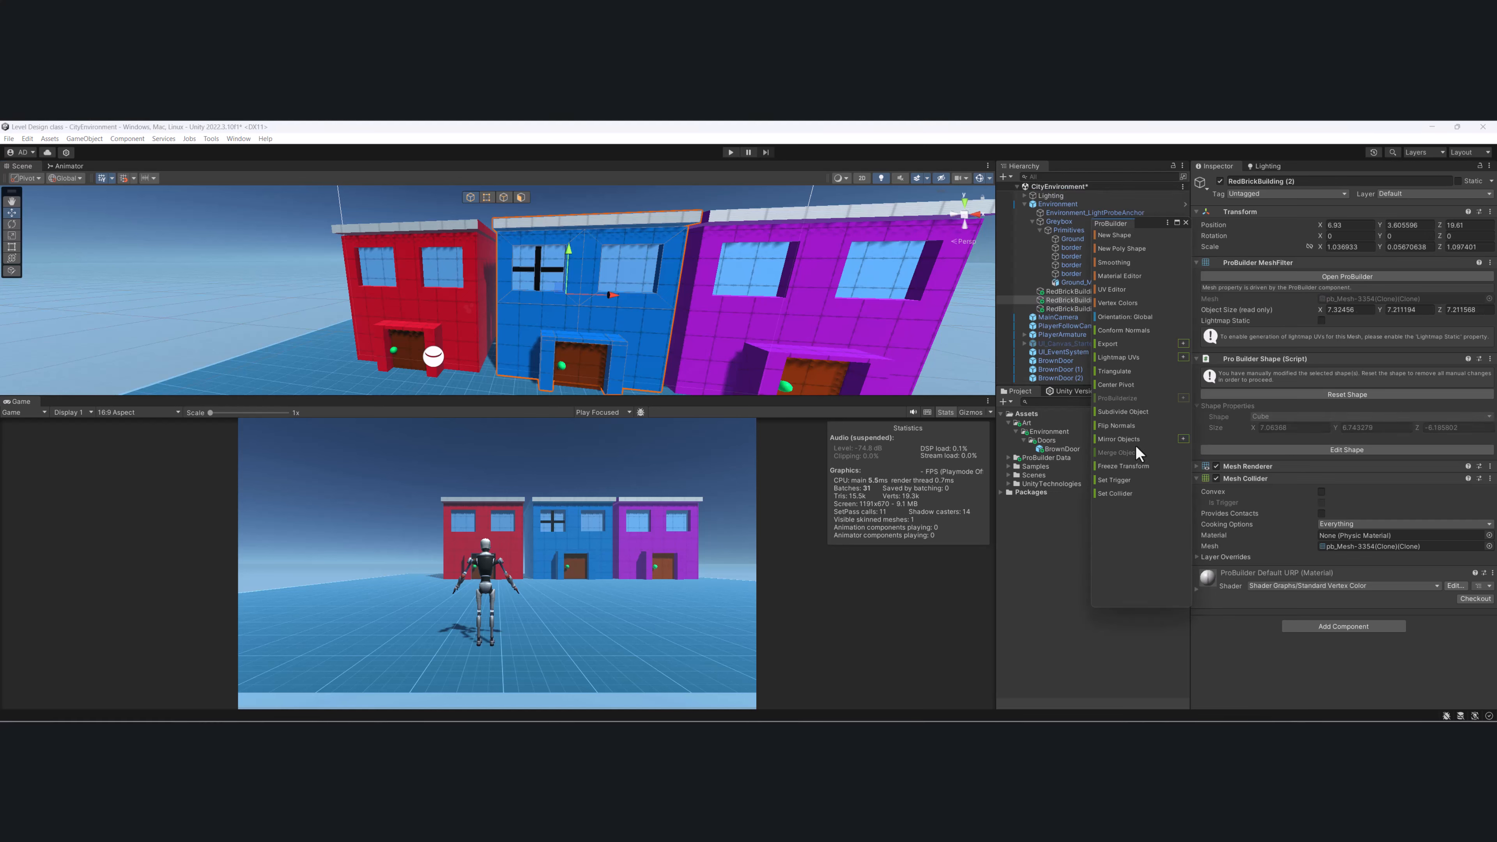
Select the faces of the window cross and apply the light grey vertex color to them, clearing the selection when done.
{"action": "scroll", "coordinate": [515, 205], "scroll_direction": "up", "scroll_amount": 3}
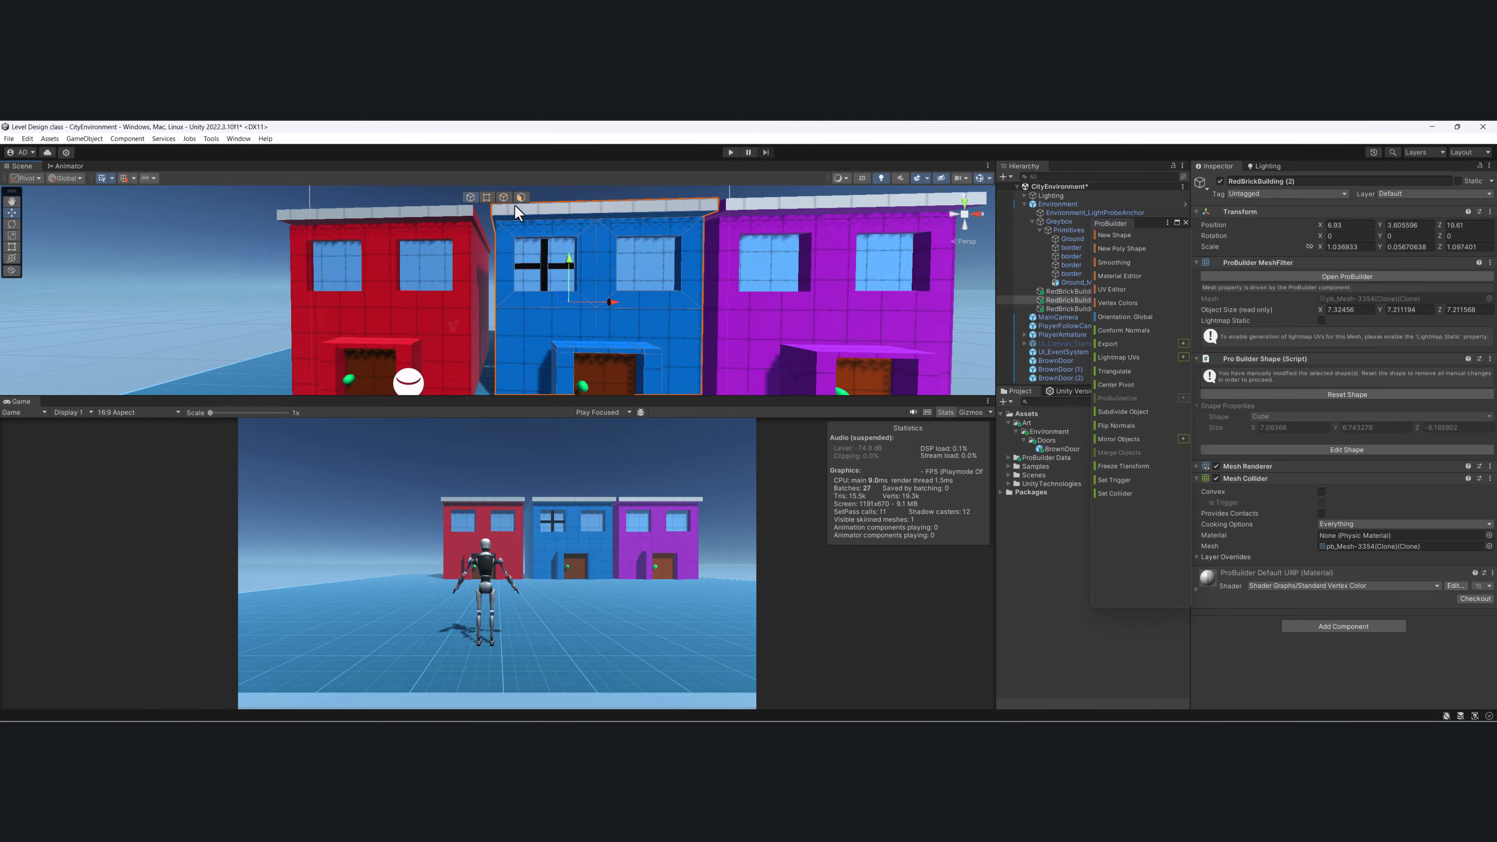
{"action": "left_click", "coordinate": [520, 197]}
{"action": "left_click", "coordinate": [546, 267]}
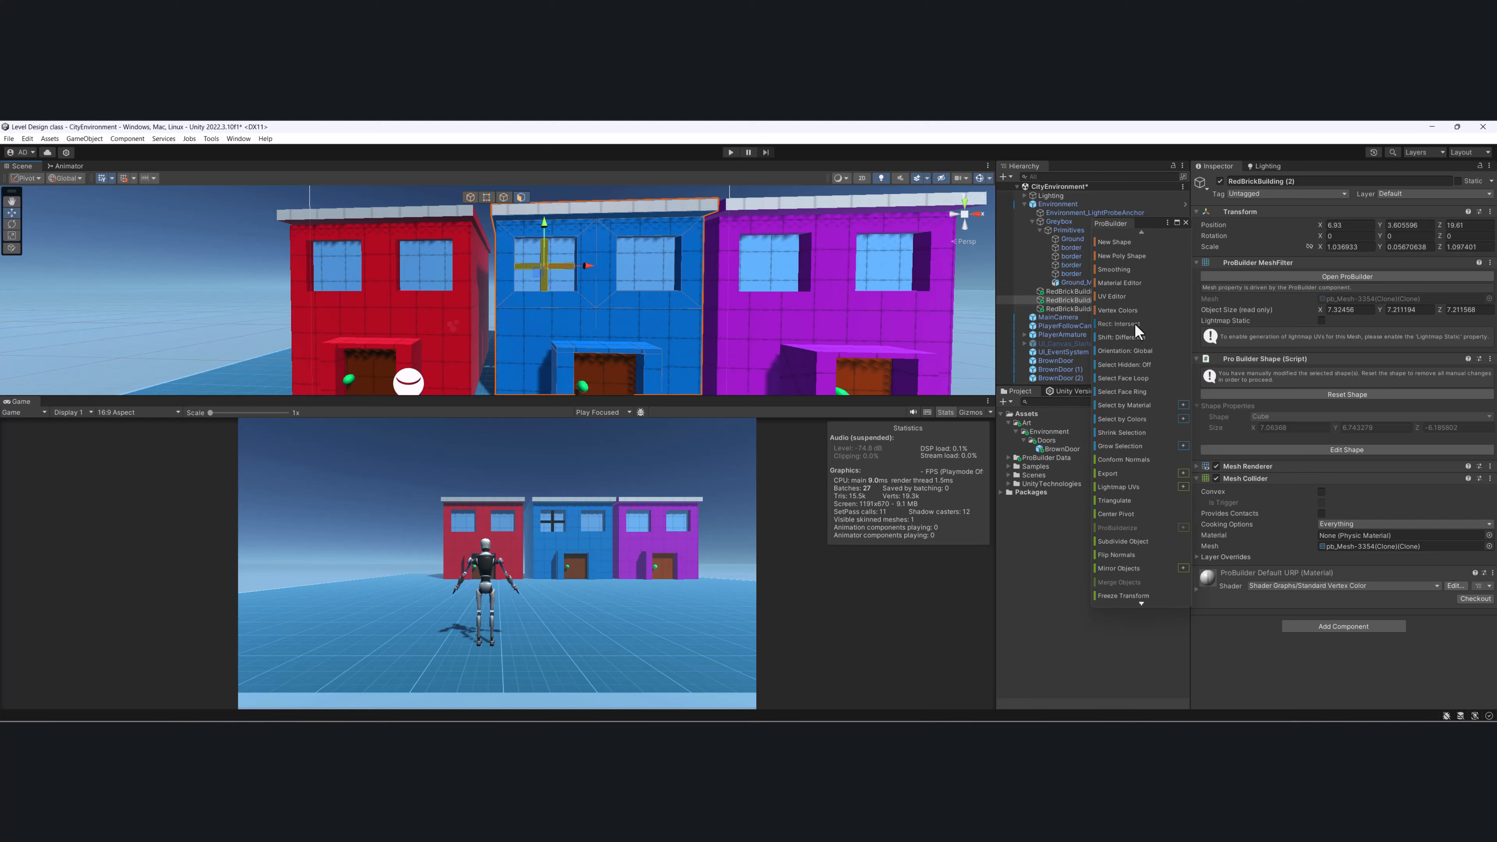
{"action": "left_click", "coordinate": [1122, 311]}
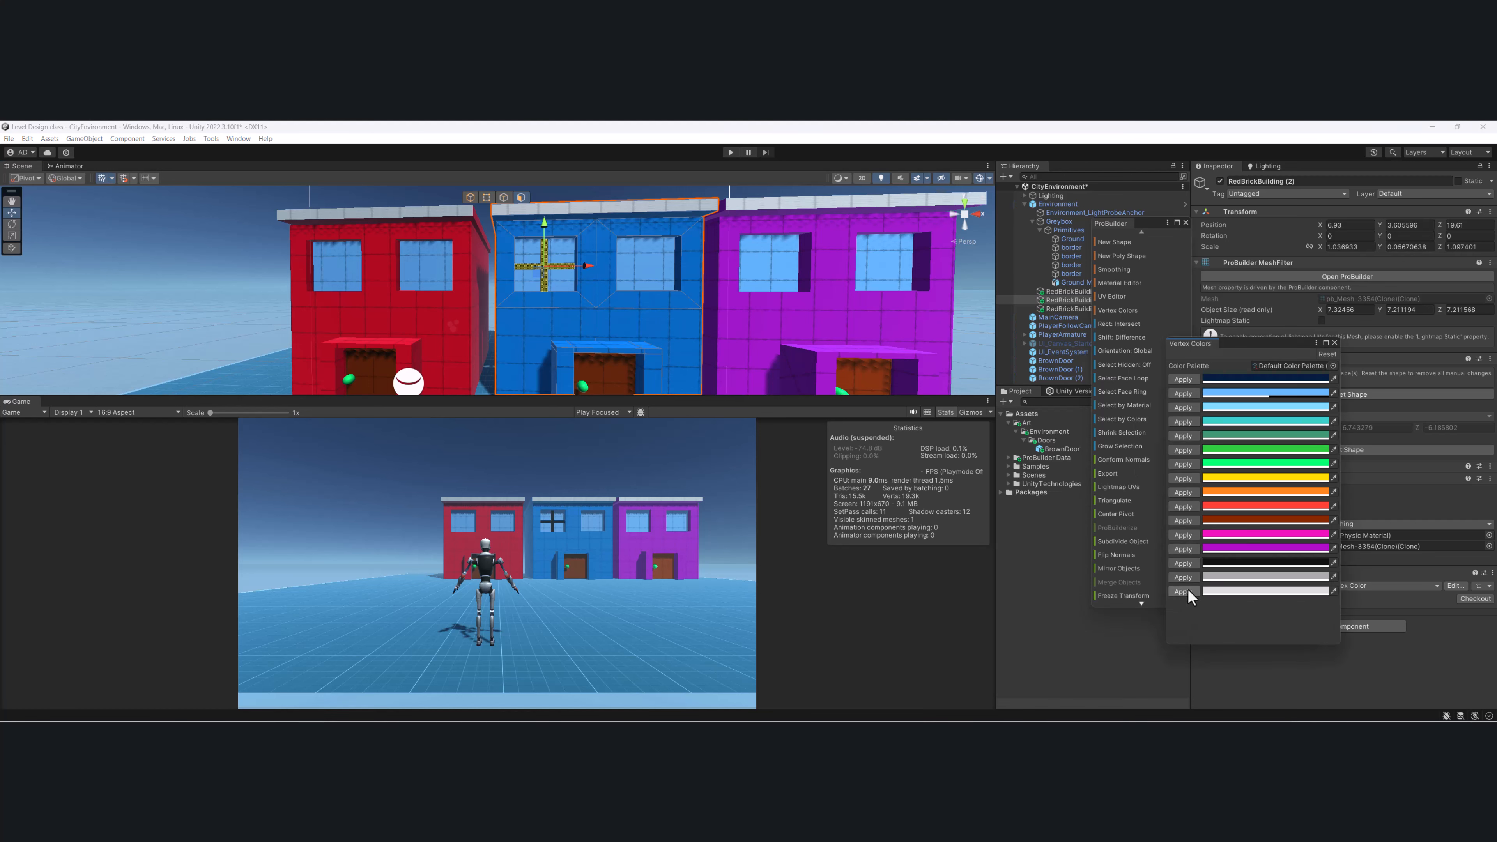
{"action": "left_click", "coordinate": [1182, 577]}
{"action": "left_click", "coordinate": [657, 188]}
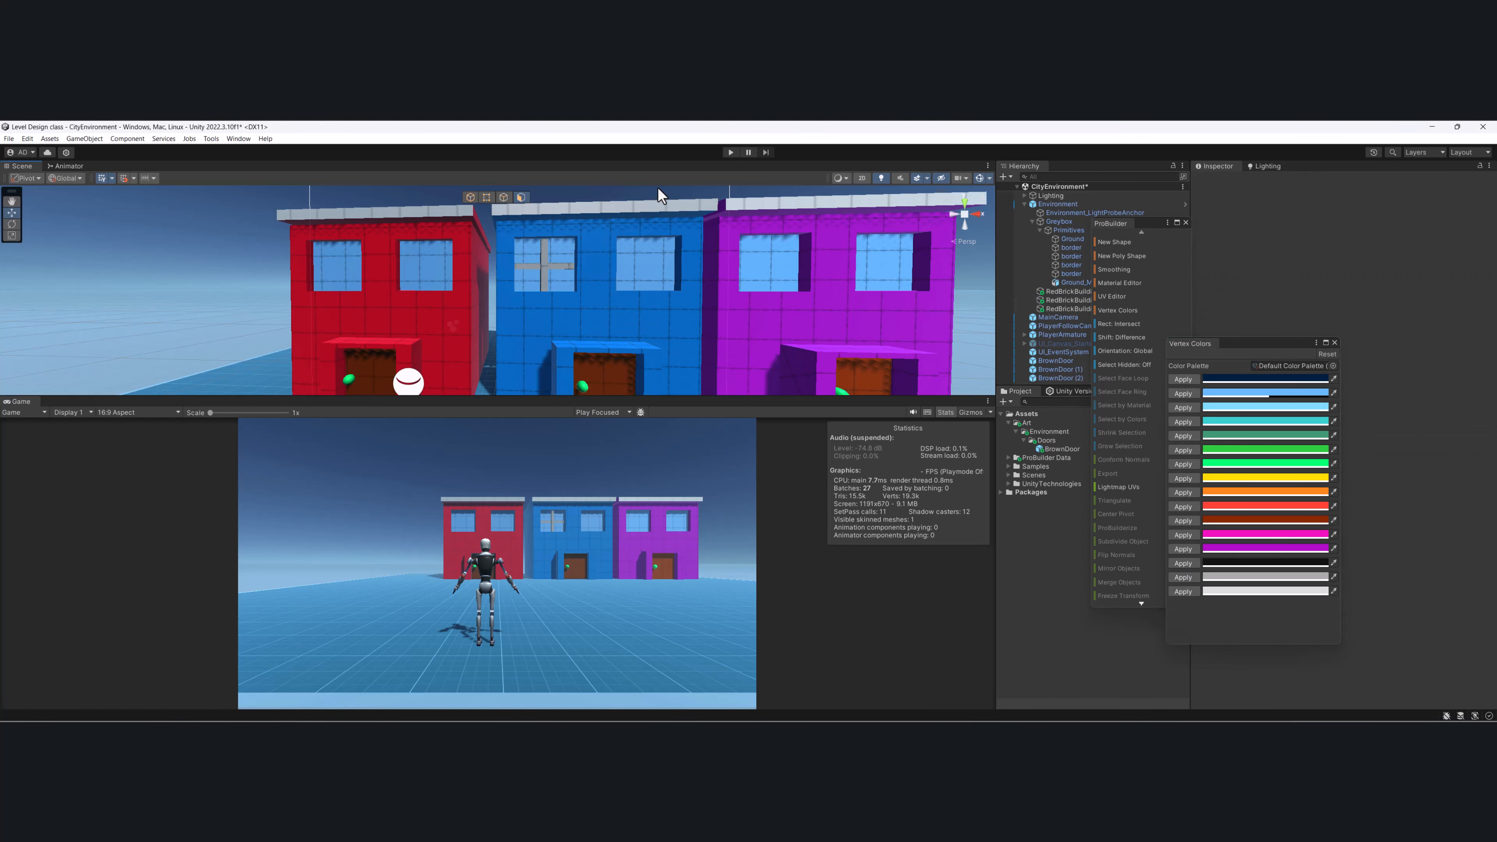
Switch back to object selection and view all three buildings from farther away.
{"action": "key", "text": "s"}
{"action": "right_click_drag", "start_coordinate": [626, 265], "coordinate": [586, 284]}
{"action": "left_click_drag", "start_coordinate": [586, 284], "coordinate": [624, 298], "text": "alt"}
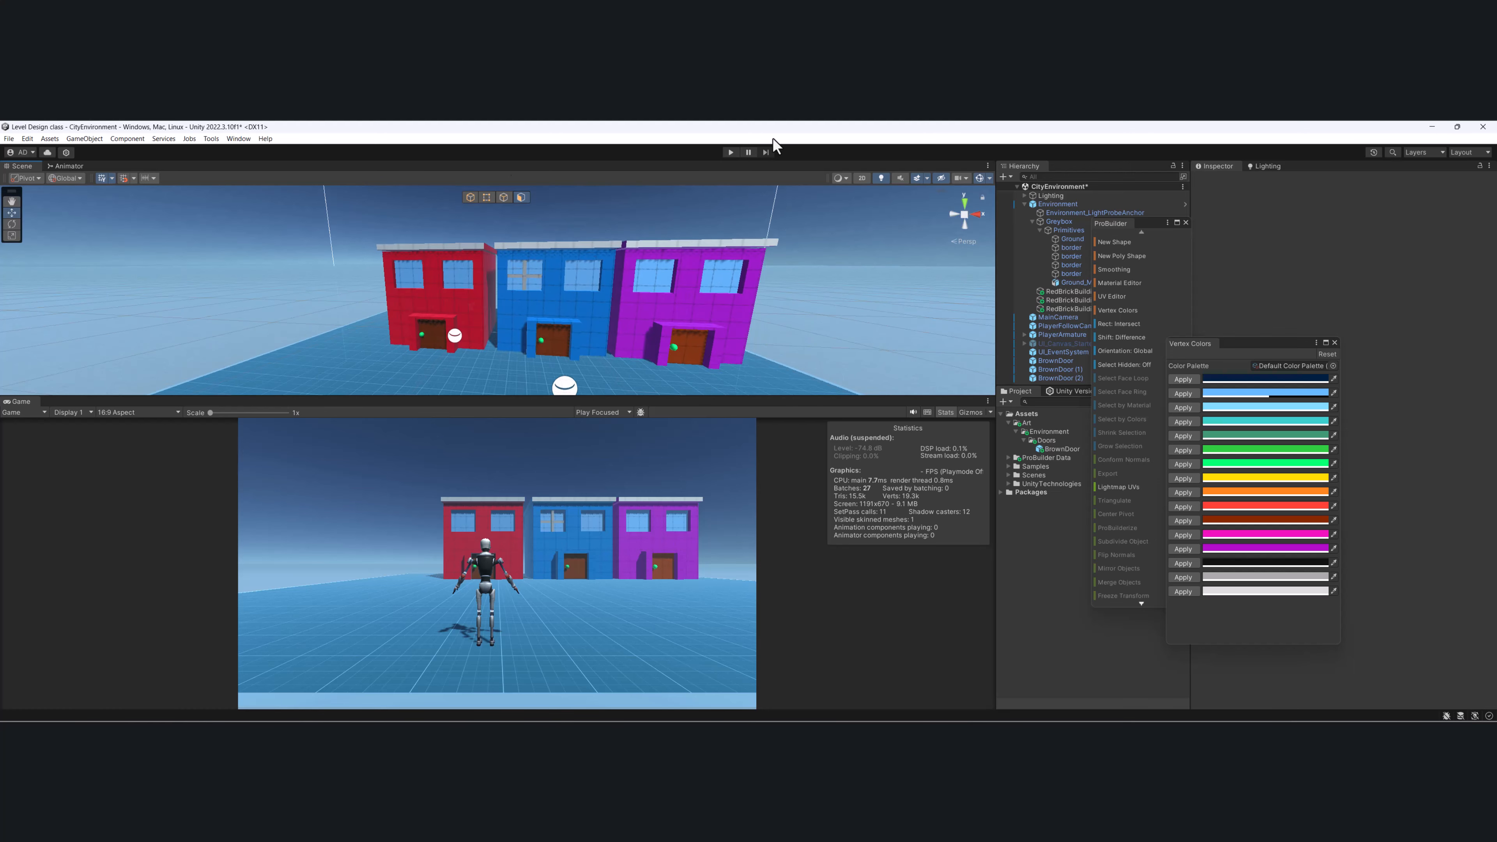
{"action": "left_click", "coordinate": [469, 194]}
{"action": "scroll", "coordinate": [758, 240], "scroll_direction": "down", "scroll_amount": 3}
{"action": "middle_click_drag", "start_coordinate": [759, 240], "coordinate": [744, 207]}
{"action": "left_click_drag", "start_coordinate": [743, 208], "coordinate": [707, 218], "text": "alt"}
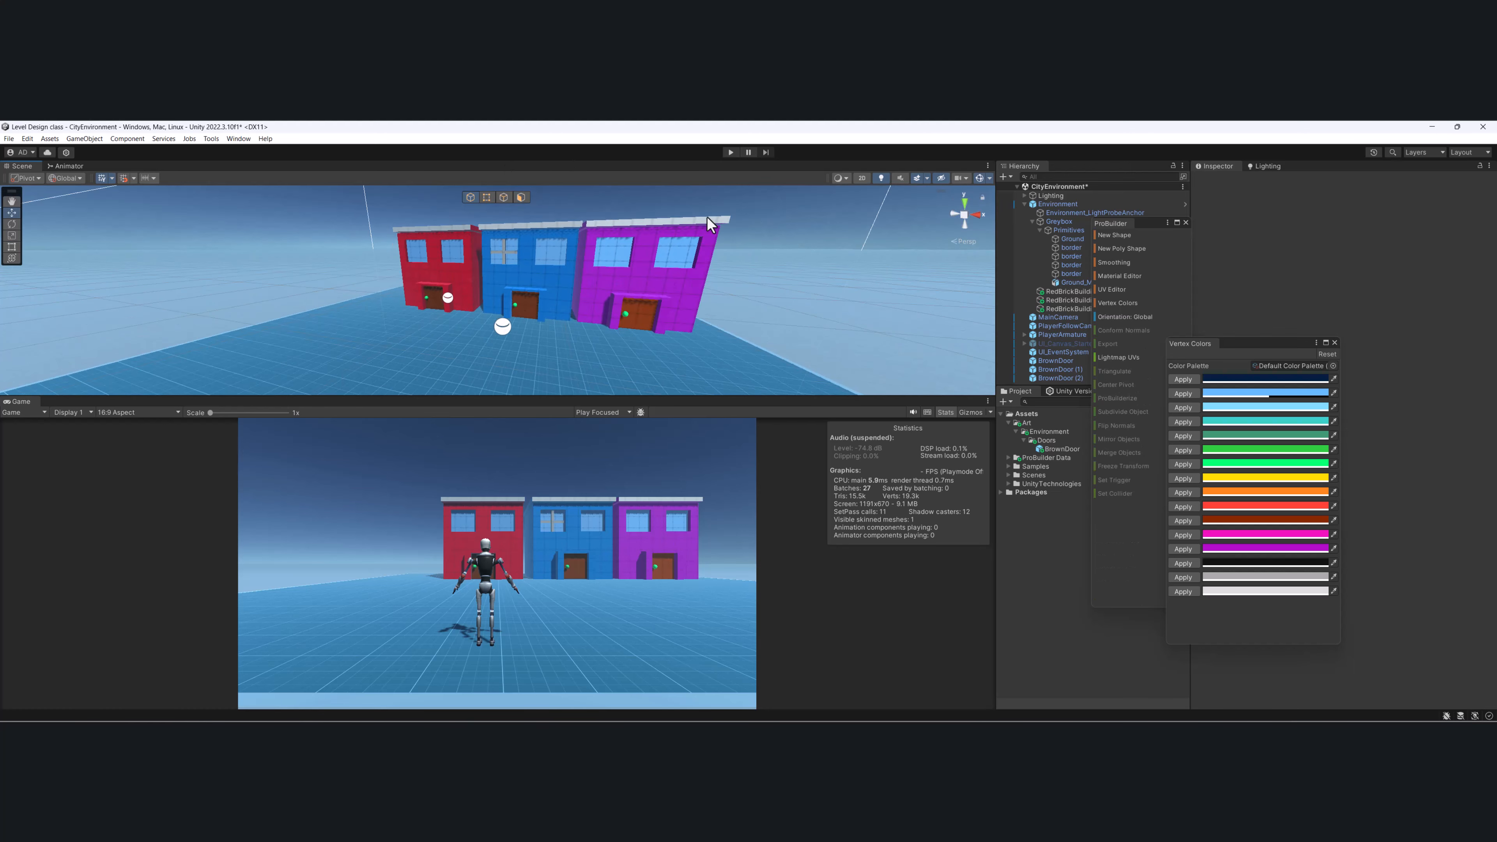